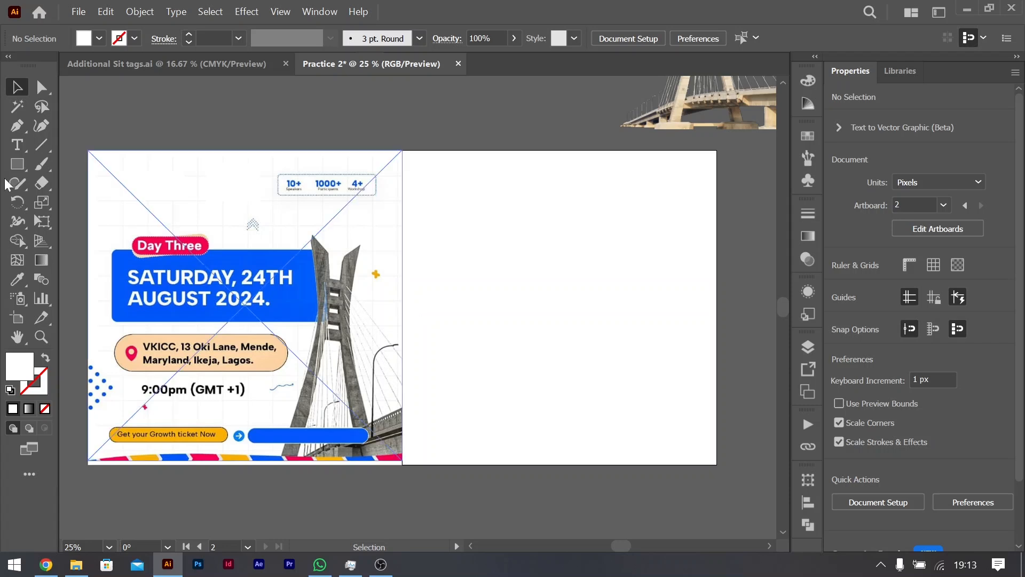
Step: Group all the reference flyer's elements on the first artboard and align the group to the vertical centre
{"action": "left_click_drag", "start_coordinate": [83, 135], "coordinate": [398, 471]}
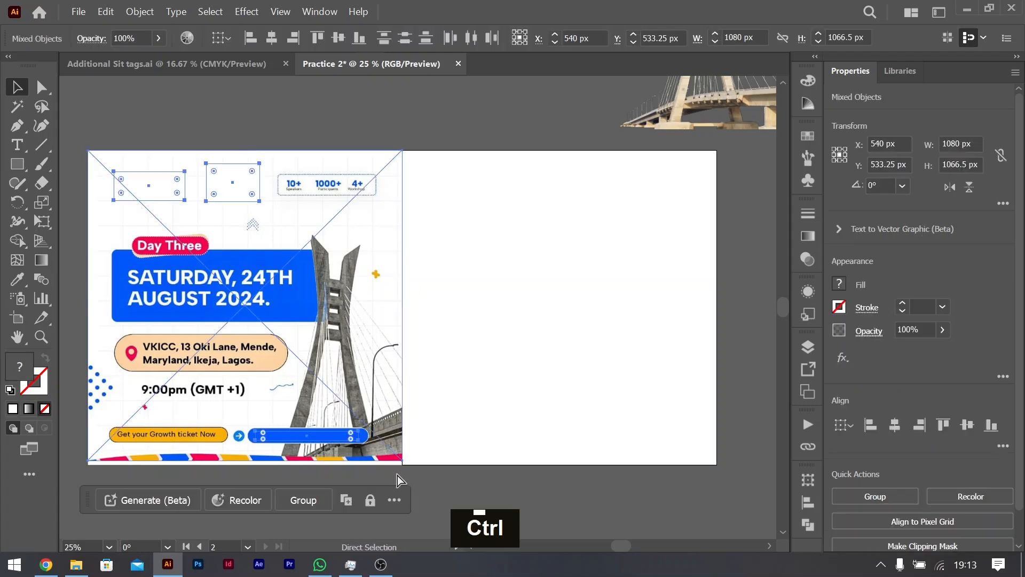
{"action": "key", "text": "ctrl+g"}
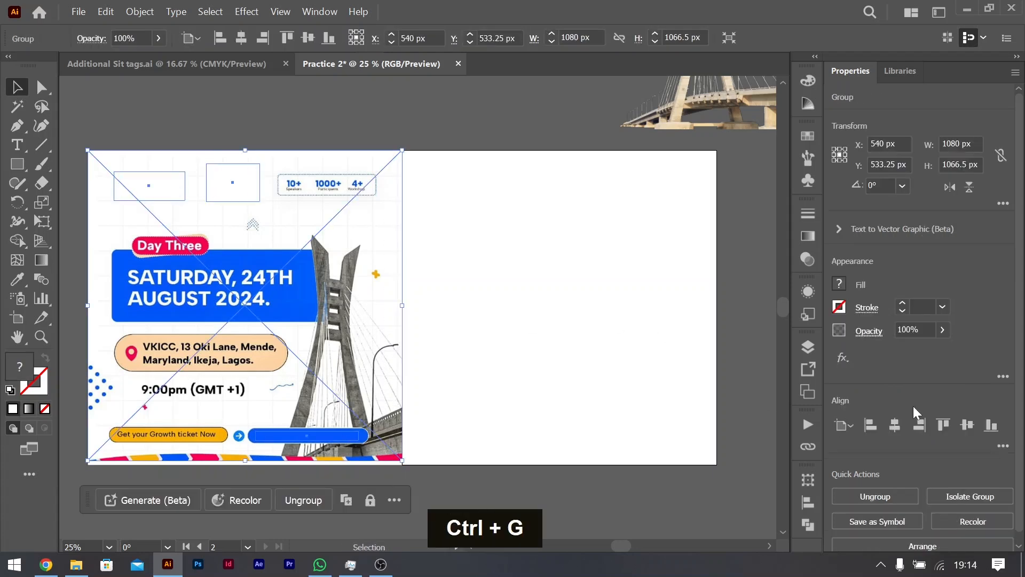
{"action": "left_click", "coordinate": [965, 425]}
{"action": "double_click", "coordinate": [482, 316]}
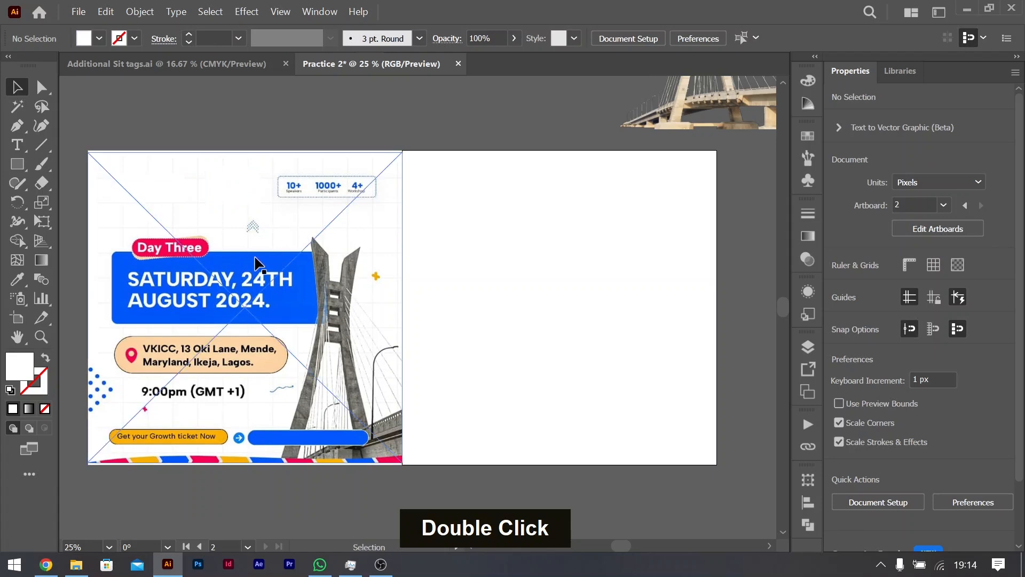
Step: Examine the reference flyer's background grid, header statistics, date banner and bridge image beside the blank artboard
{"action": "scroll", "coordinate": [205, 238], "scroll_direction": "up", "scroll_amount": 5}
{"action": "scroll", "coordinate": [269, 235], "scroll_direction": "down", "scroll_amount": 2}
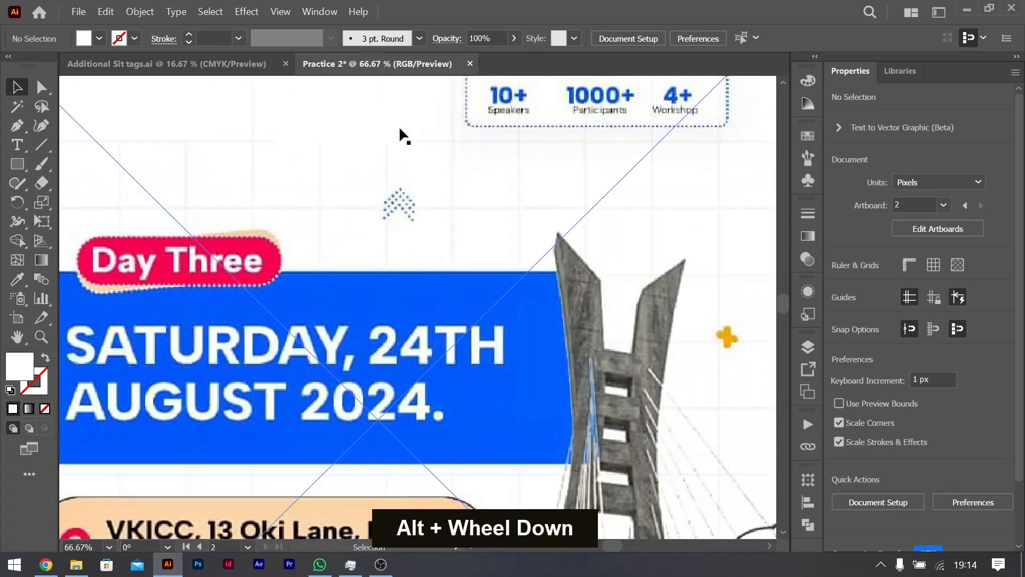
{"action": "scroll", "coordinate": [506, 226], "scroll_direction": "up", "scroll_amount": 3}
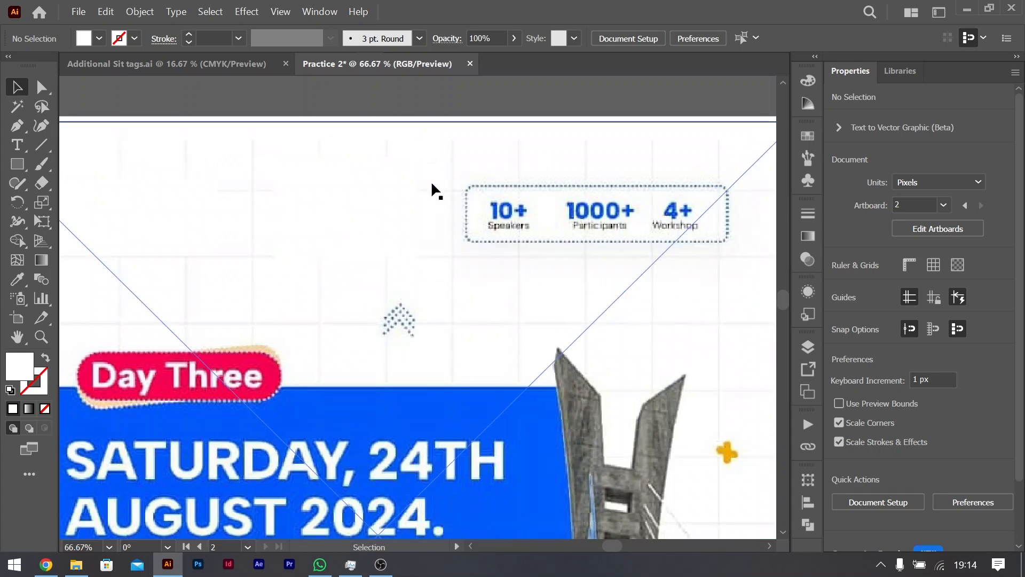
{"action": "key", "text": "ctrl+0"}
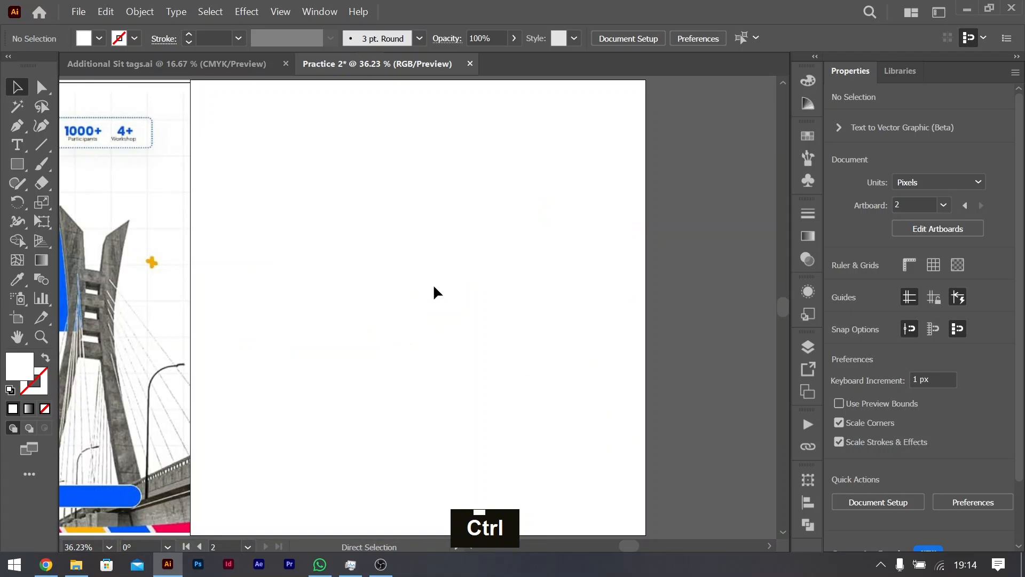
{"action": "scroll", "coordinate": [515, 293], "scroll_direction": "up", "scroll_amount": 2}
{"action": "scroll", "coordinate": [515, 293], "scroll_direction": "left", "scroll_amount": 1}
{"action": "scroll", "coordinate": [514, 293], "scroll_direction": "right", "scroll_amount": 3}
{"action": "scroll", "coordinate": [515, 293], "scroll_direction": "left", "scroll_amount": 5}
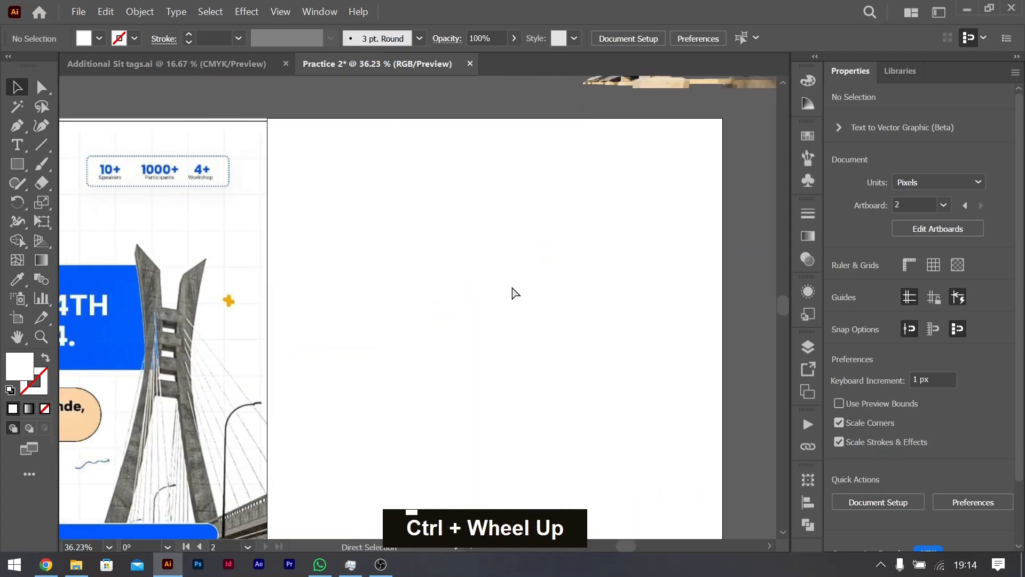
{"action": "key", "text": "ctrl+minus"}
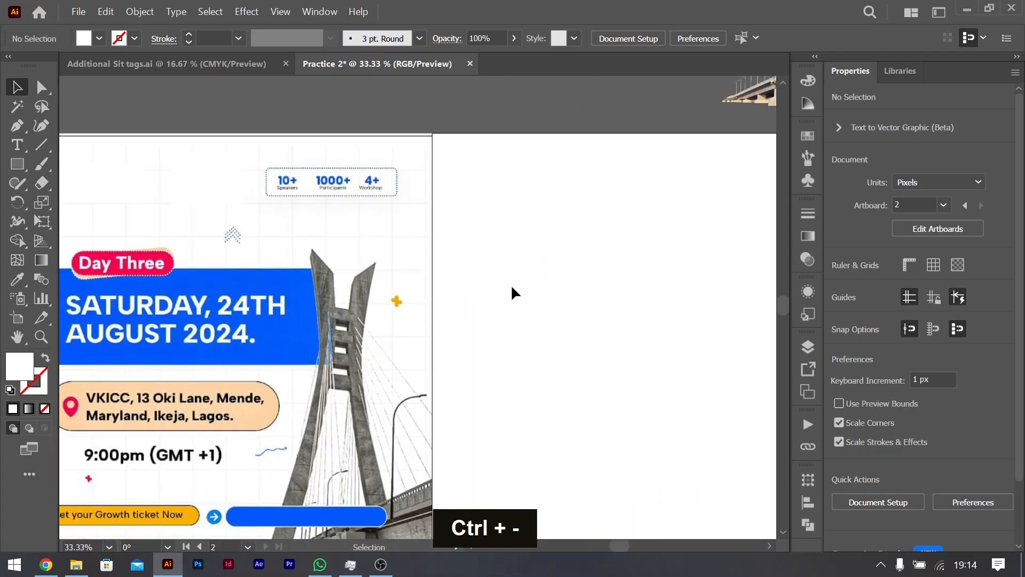
{"action": "key", "text": "ctrl+minus"}
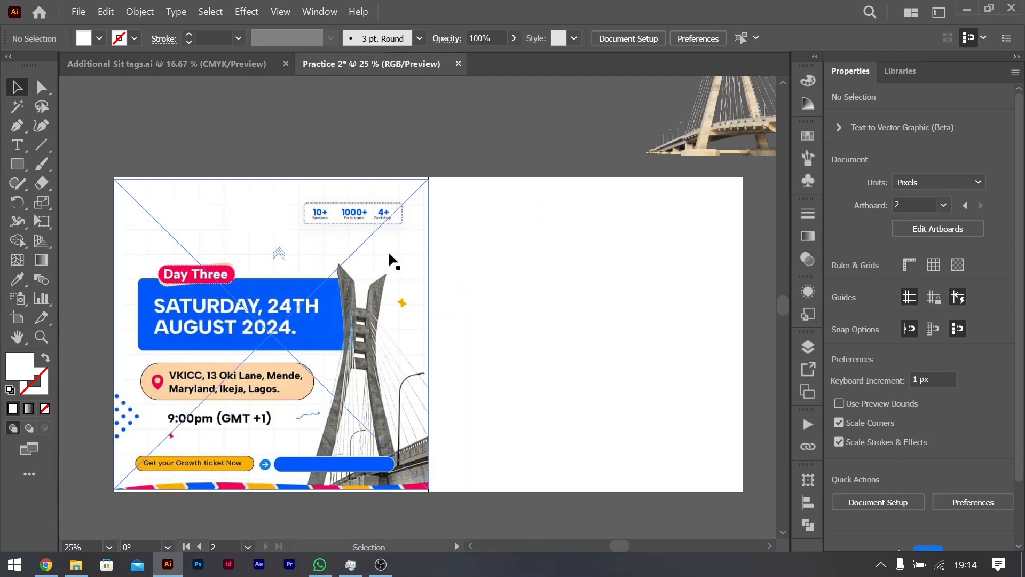
{"action": "key", "text": "ctrl+equal"}
{"action": "key", "text": "ctrl+equal"}
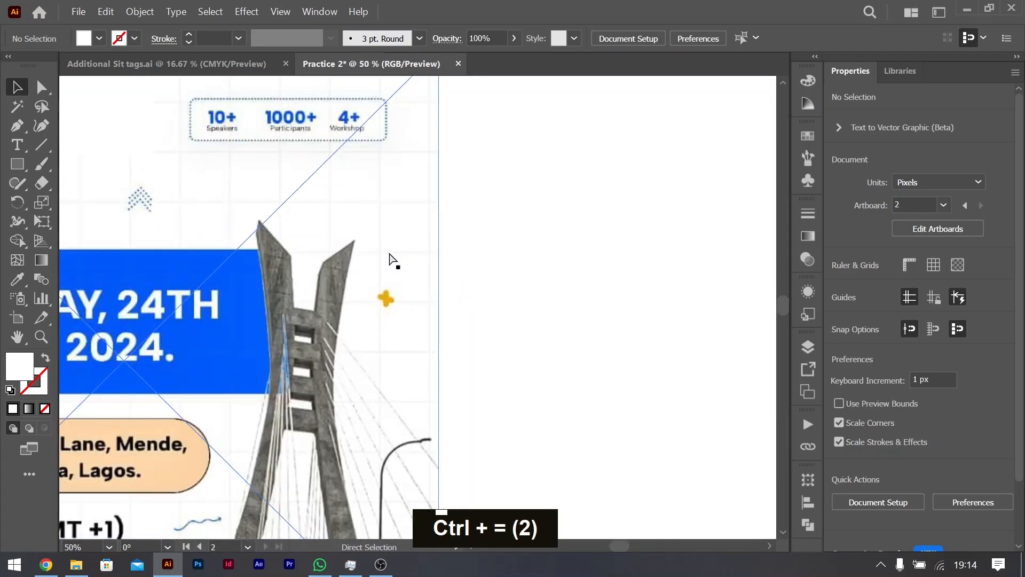
{"action": "key", "text": "ctrl+minus"}
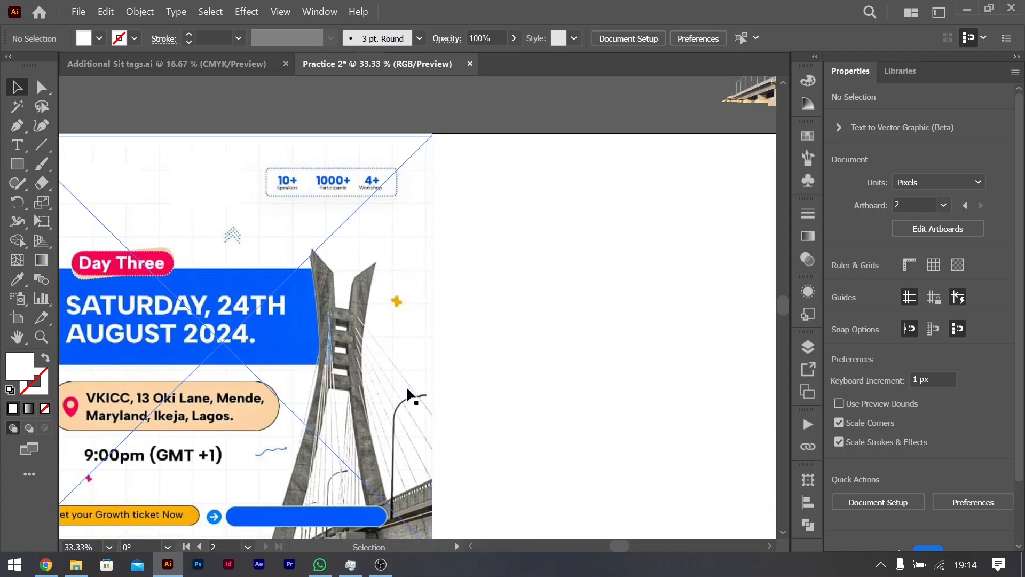
{"action": "scroll", "coordinate": [409, 412], "scroll_direction": "down", "scroll_amount": 2}
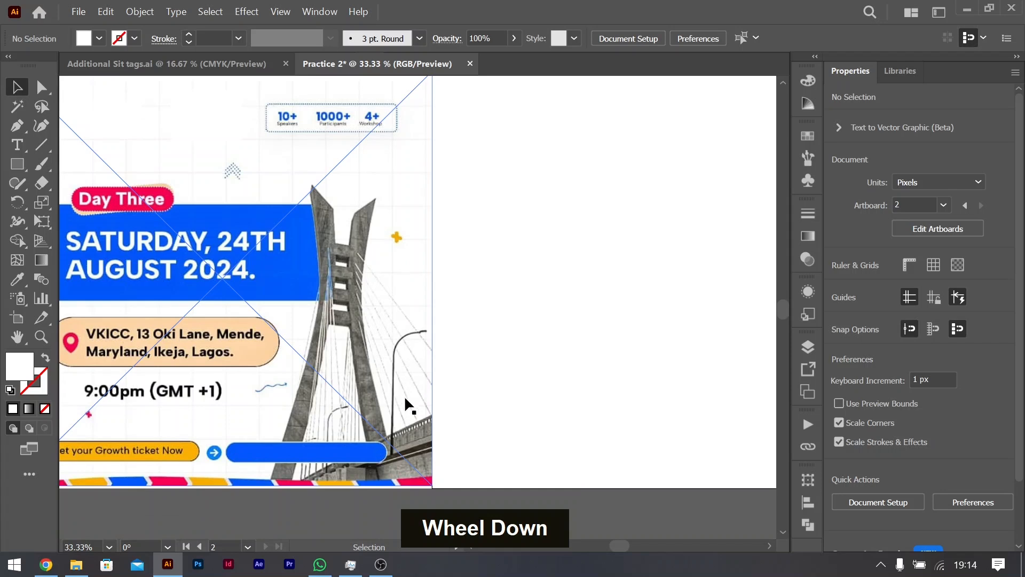
{"action": "scroll", "coordinate": [509, 291], "scroll_direction": "right", "scroll_amount": 4}
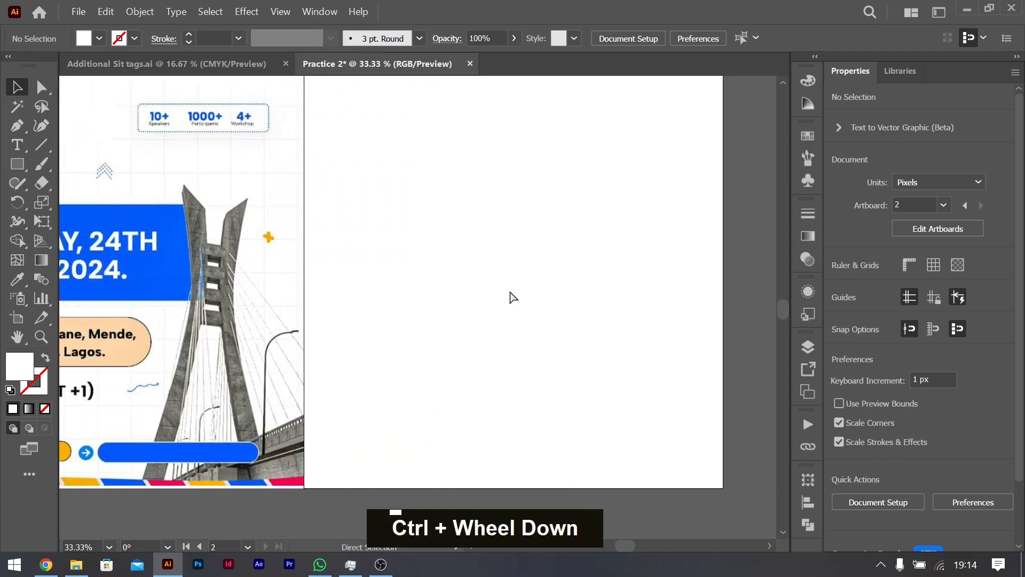
{"action": "scroll", "coordinate": [509, 292], "scroll_direction": "right", "scroll_amount": 2}
{"action": "scroll", "coordinate": [508, 287], "scroll_direction": "up", "scroll_amount": 1}
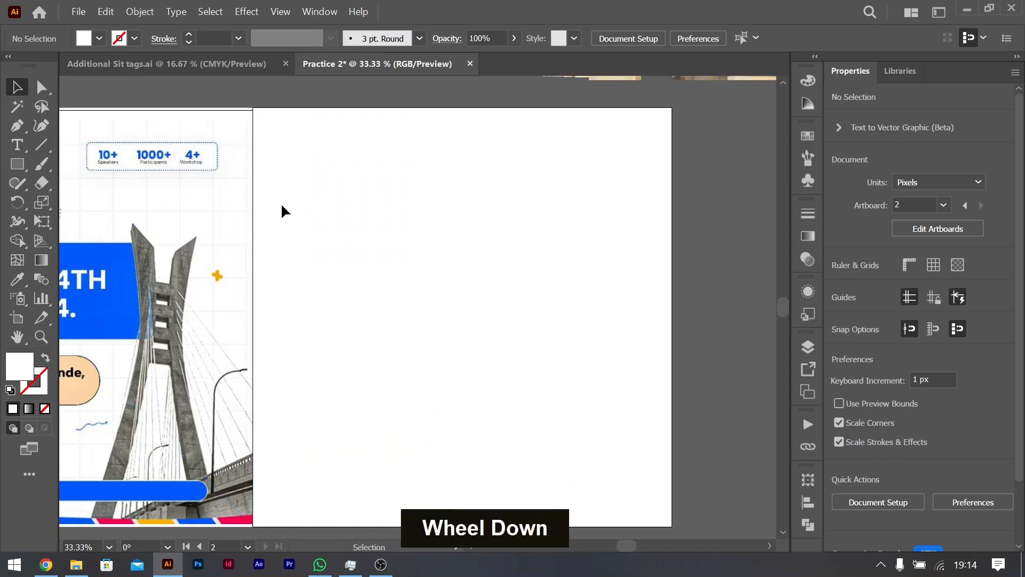
{"action": "right_click", "coordinate": [43, 148]}
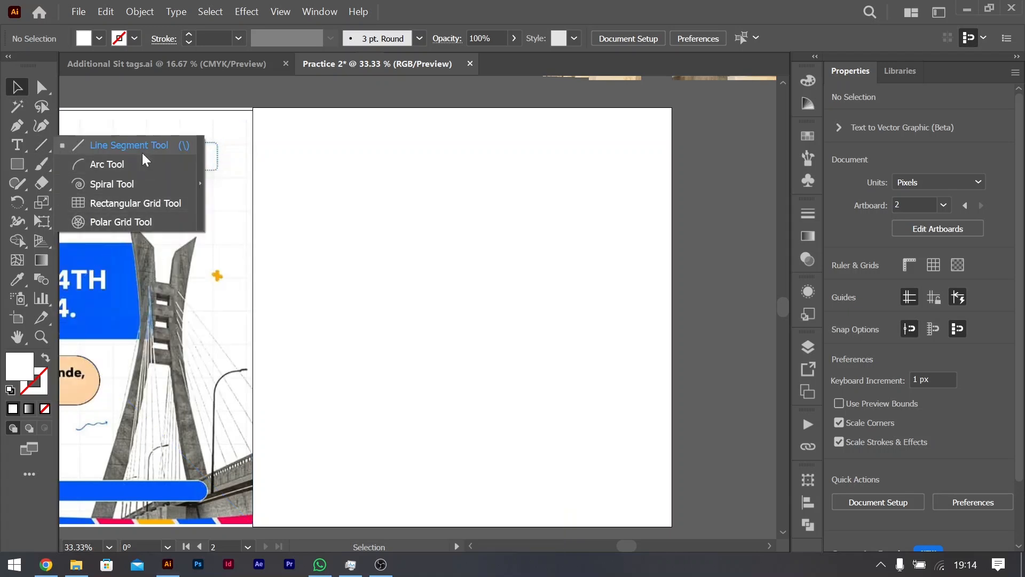
{"action": "left_click", "coordinate": [157, 204]}
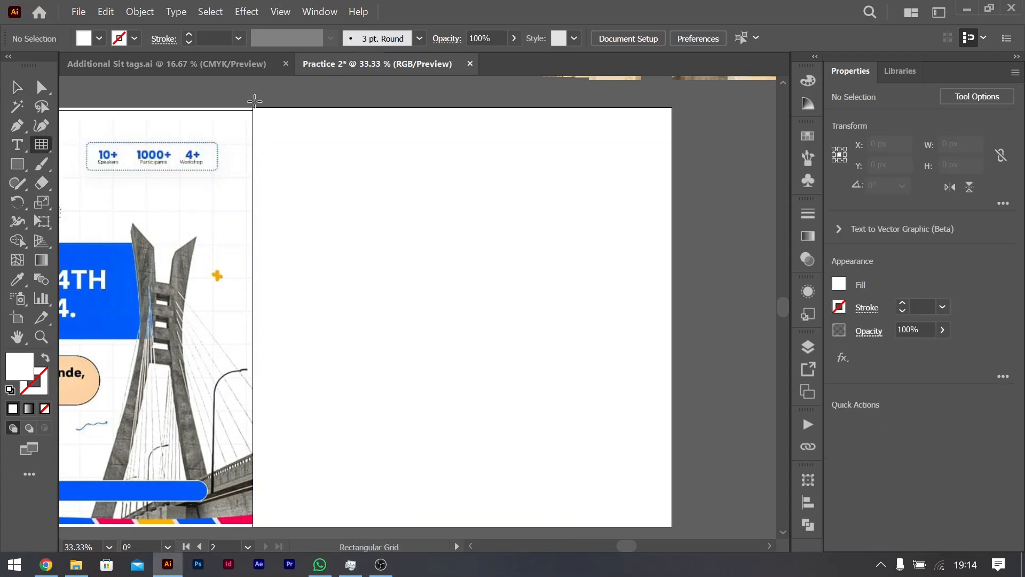
{"action": "left_click", "coordinate": [313, 198]}
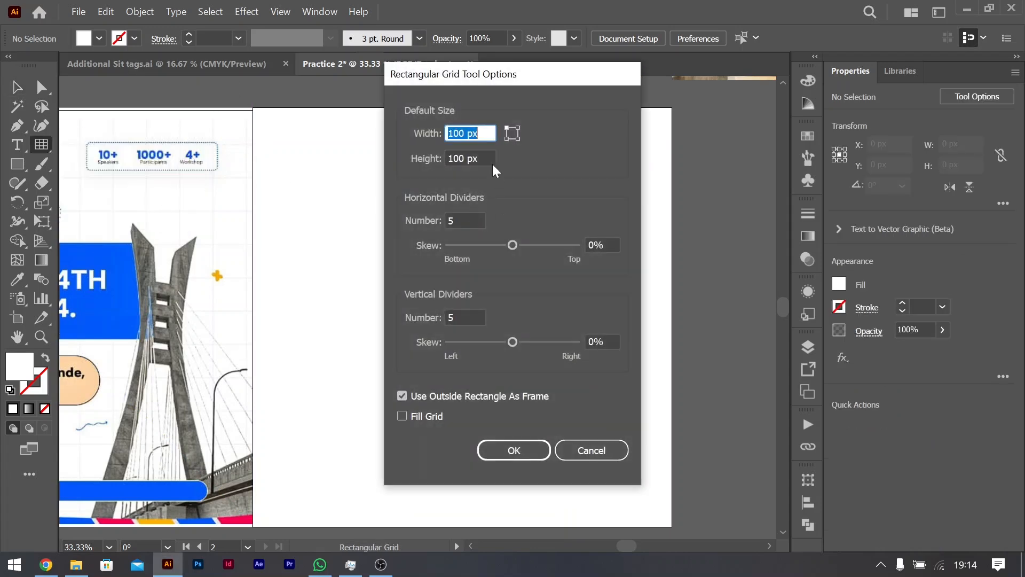
{"action": "left_click_drag", "start_coordinate": [503, 79], "coordinate": [604, 79]}
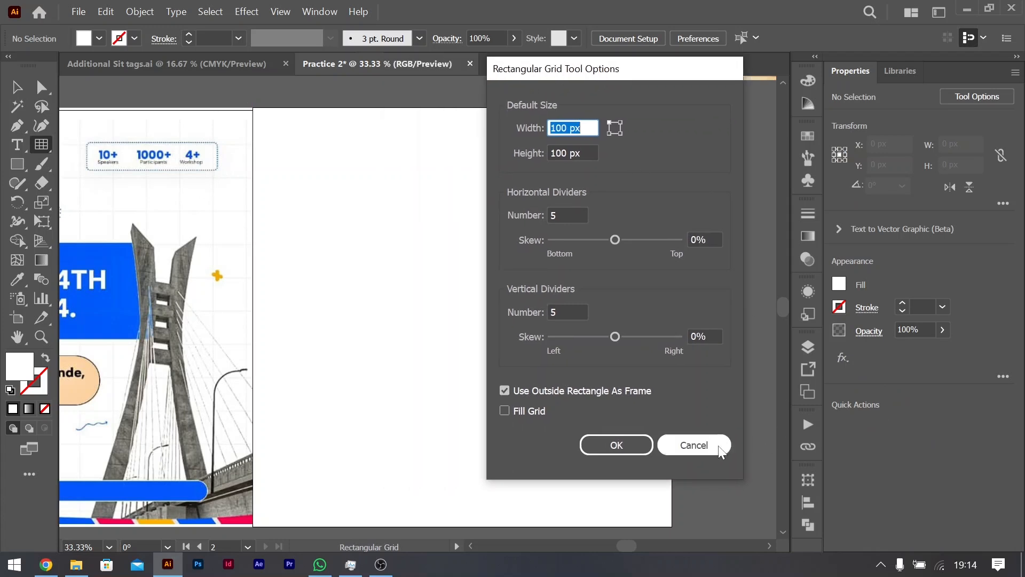
{"action": "left_click", "coordinate": [693, 450]}
{"action": "left_click", "coordinate": [287, 172]}
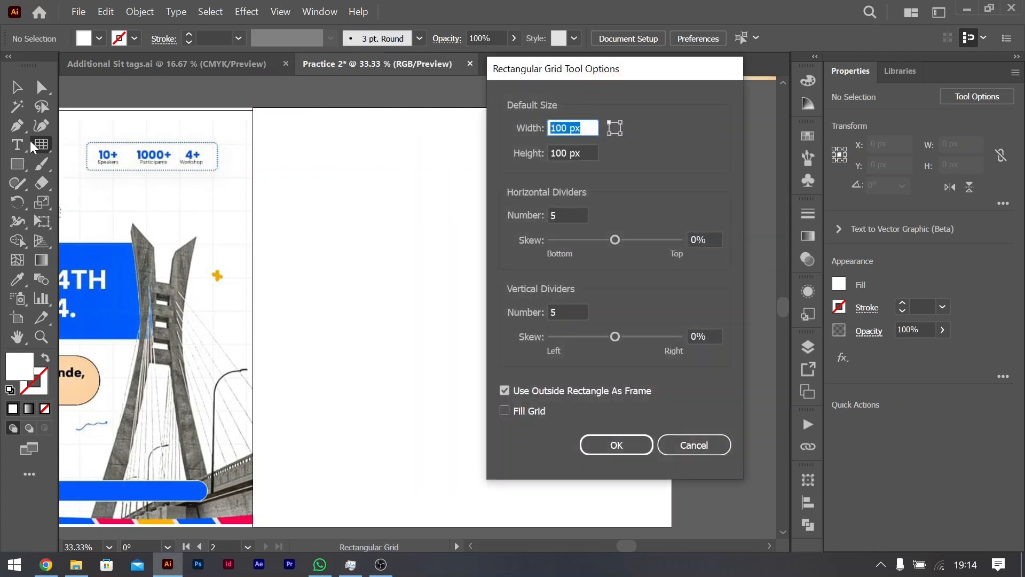
{"action": "left_click", "coordinate": [693, 444]}
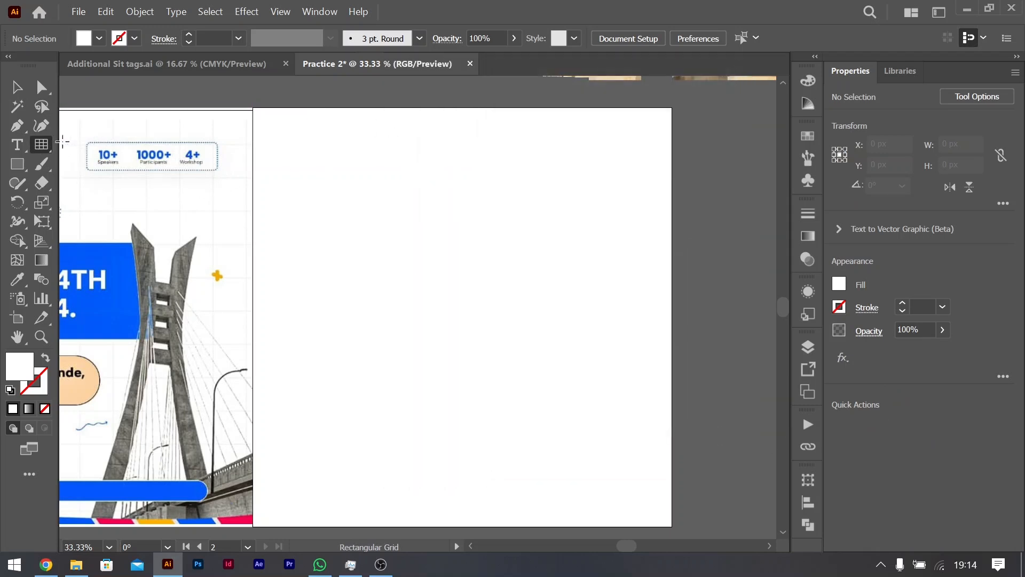
Step: Start a rectangular grid on the blank artboard with 12 horizontal and 12 vertical dividers
{"action": "right_click", "coordinate": [47, 146]}
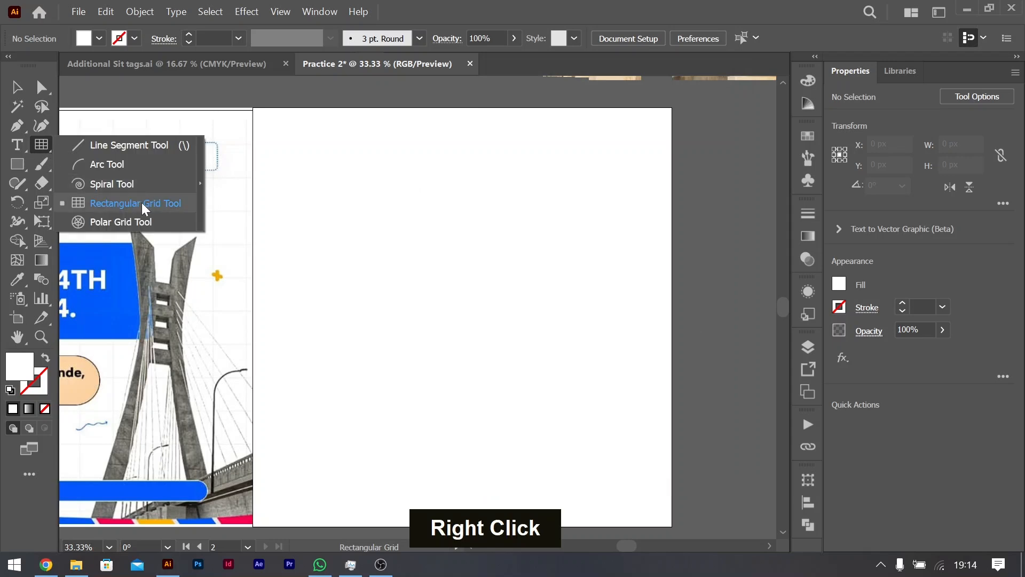
{"action": "left_click", "coordinate": [140, 203]}
{"action": "left_click", "coordinate": [327, 148]}
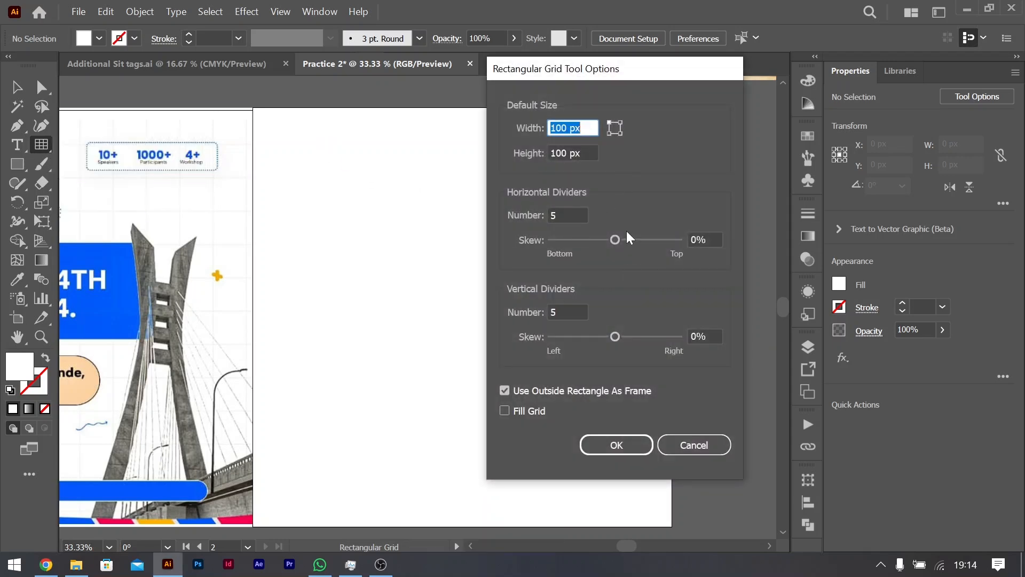
{"action": "key", "text": "Tab"}
{"action": "key", "text": "Tab"}
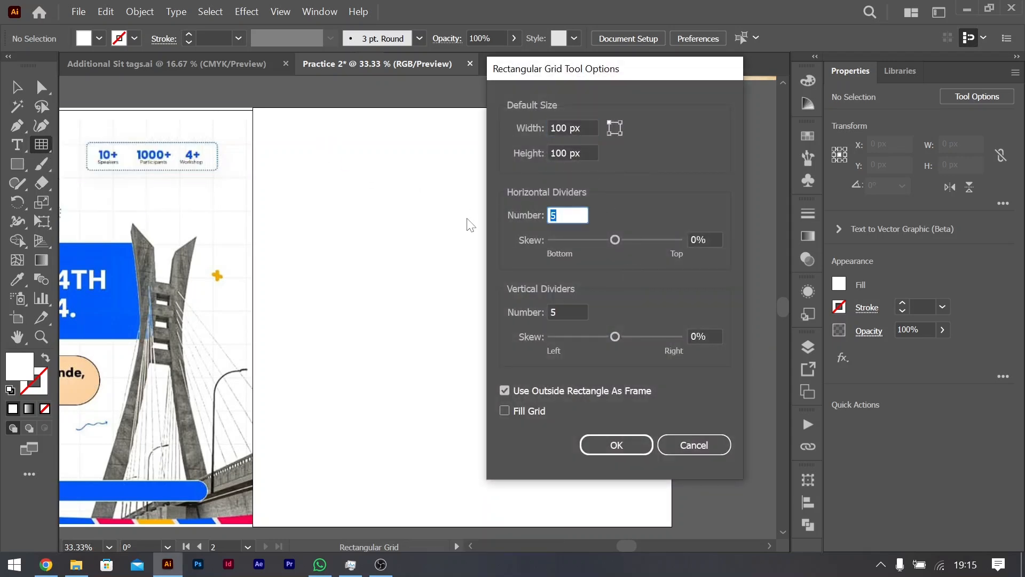
{"action": "type", "text": "12"}
{"action": "left_click_drag", "start_coordinate": [569, 313], "coordinate": [459, 312]}
{"action": "type", "text": "12"}
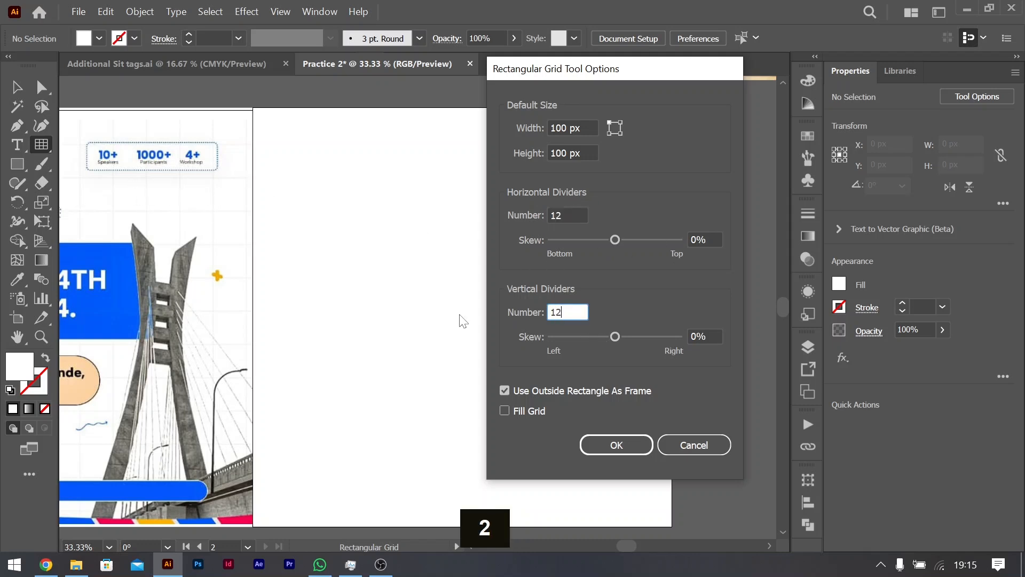
Step: Raise both the horizontal and vertical divider counts to 13 and create the 100 px square grid
{"action": "left_click", "coordinate": [573, 214]}
{"action": "key", "text": "Up"}
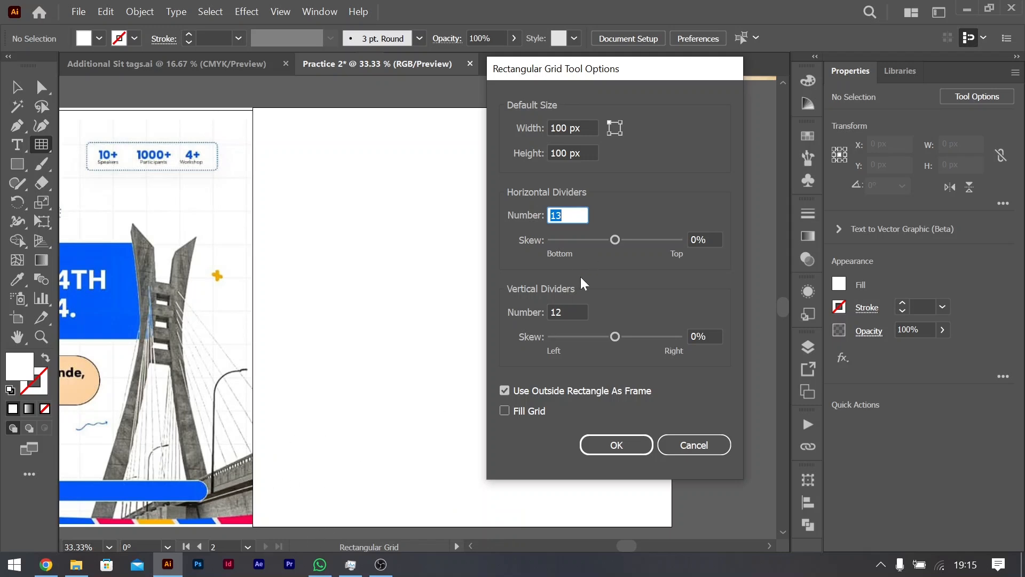
{"action": "left_click", "coordinate": [575, 307]}
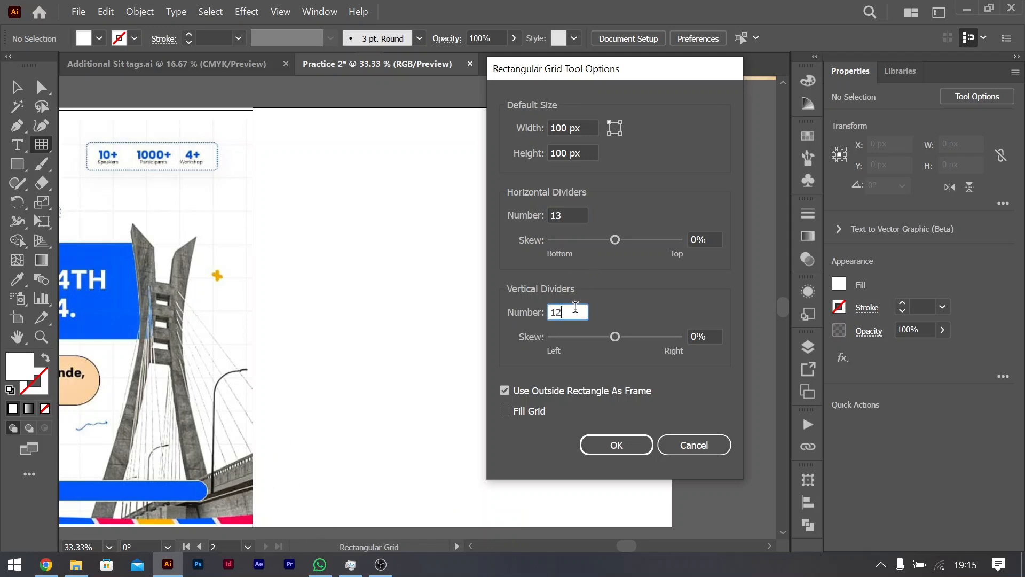
{"action": "key", "text": "BackSpace"}
{"action": "type", "text": "3"}
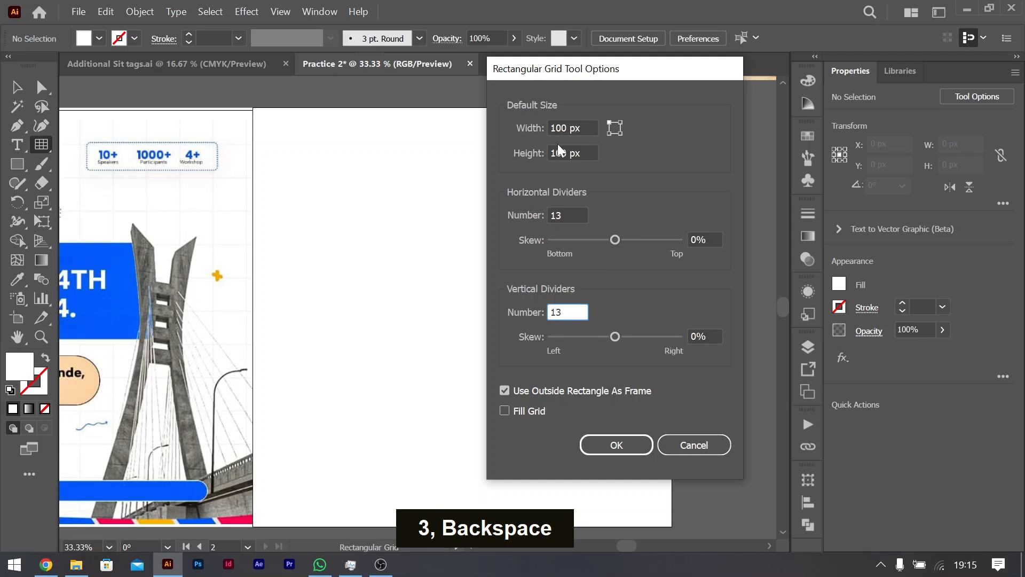
{"action": "left_click", "coordinate": [624, 444]}
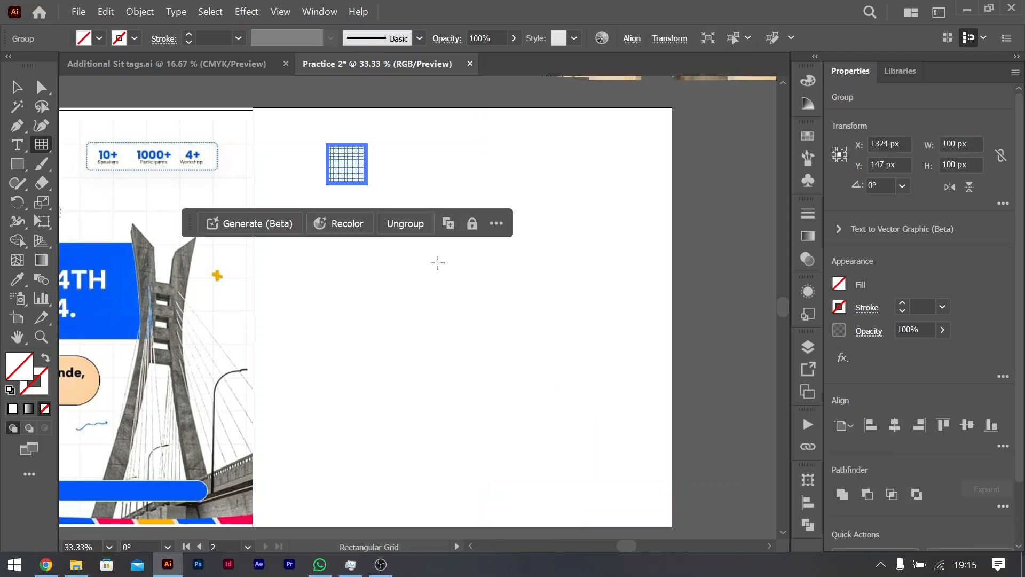
Step: Scale the grid proportionally to about 937 px square and move it toward the blank artboard's upper-left corner
{"action": "left_click", "coordinate": [16, 88]}
{"action": "left_click_drag", "start_coordinate": [367, 184], "coordinate": [692, 508]}
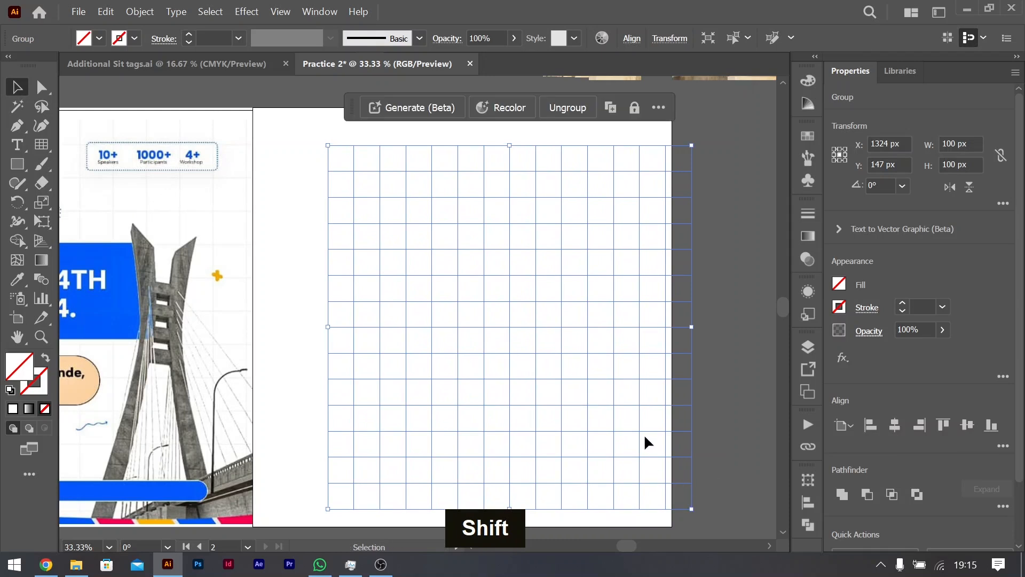
{"action": "left_click_drag", "start_coordinate": [613, 374], "coordinate": [553, 331]}
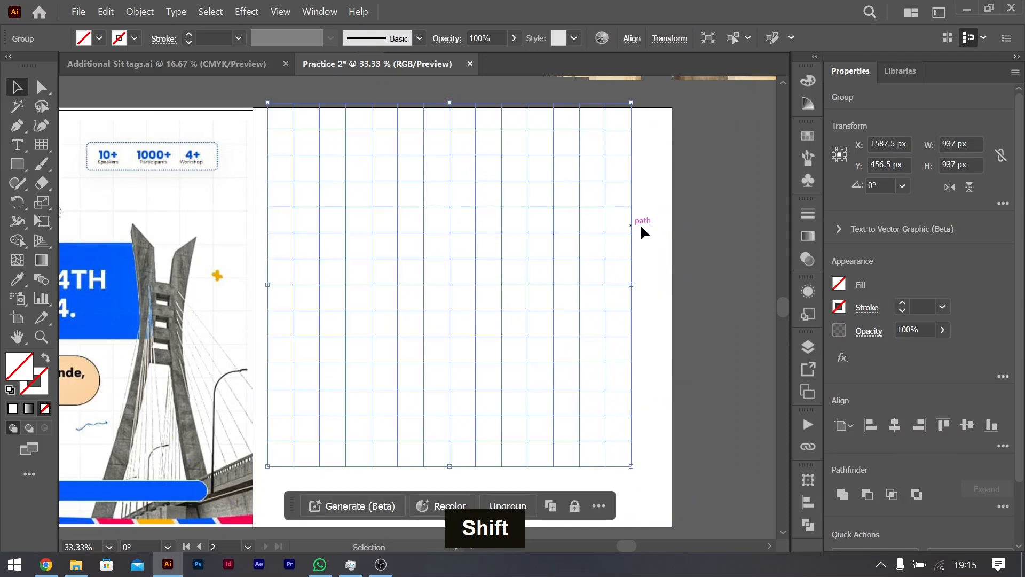
Step: Give the grid lines a black 0.25 pt stroke
{"action": "left_click", "coordinate": [903, 303]}
{"action": "double_click", "coordinate": [906, 310]}
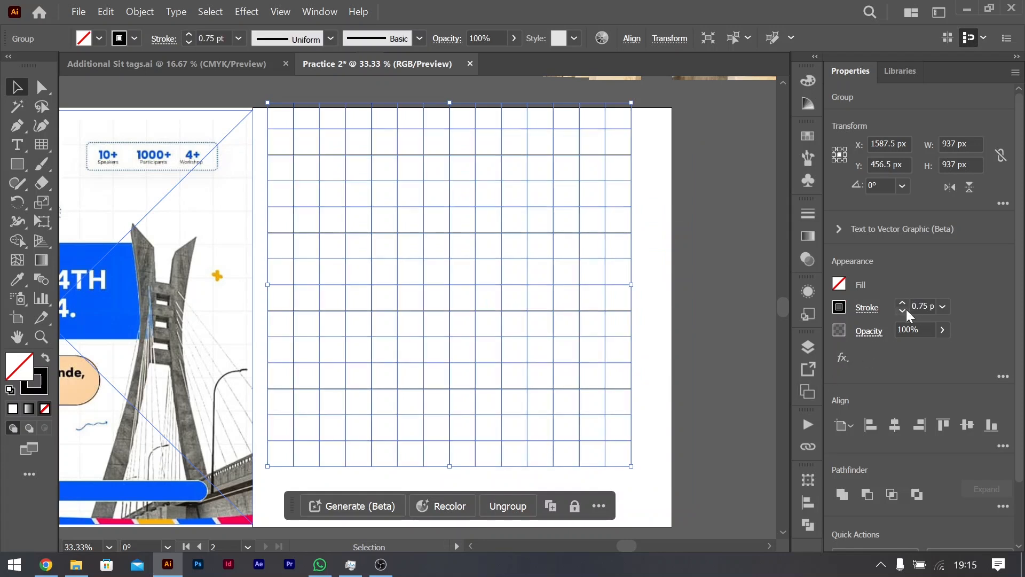
{"action": "left_click", "coordinate": [906, 310]}
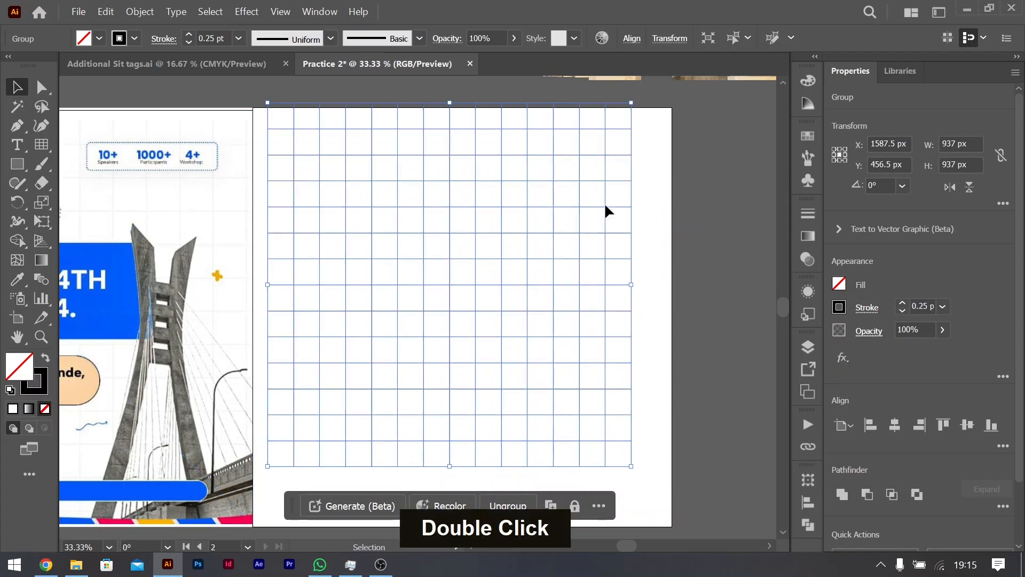
Step: Line the grid up with the artboard's left edge and enlarge it proportionally to about 1092 px square
{"action": "left_click", "coordinate": [646, 269]}
{"action": "left_click_drag", "start_coordinate": [525, 247], "coordinate": [510, 247]}
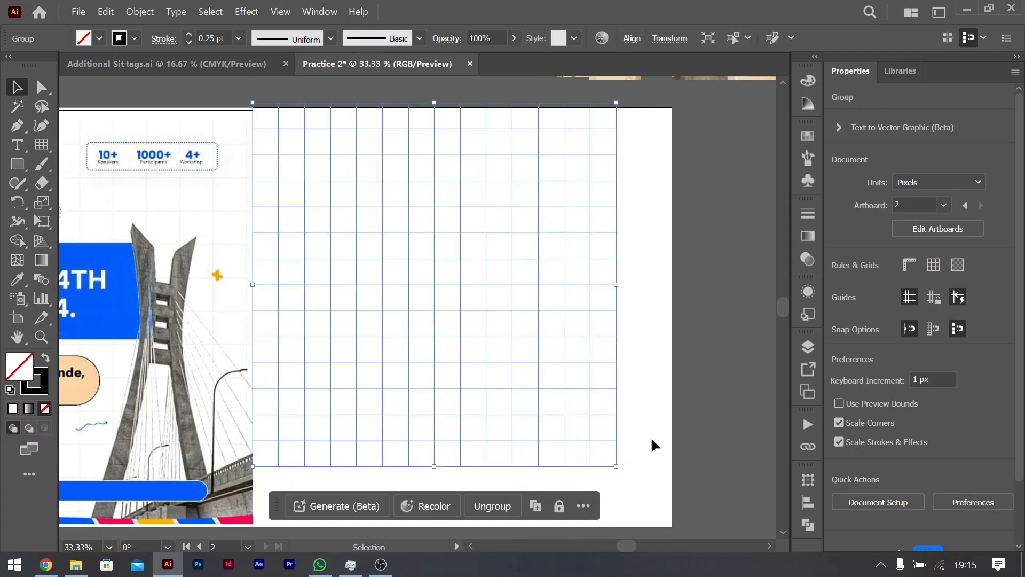
{"action": "left_click_drag", "start_coordinate": [617, 466], "coordinate": [696, 529]}
Step: Nudge the enlarged grid to X 1620 px, Y 537 px so it covers the whole artboard, and deselect it
{"action": "key", "text": "Left"}
{"action": "key", "text": "Left"}
{"action": "key", "text": "Left"}
{"action": "key", "text": "Left"}
{"action": "key", "text": "Left"}
{"action": "key", "text": "Left"}
{"action": "key", "text": "Left"}
{"action": "key", "text": "Down"}
{"action": "key", "text": "Down"}
{"action": "key", "text": "Right"}
{"action": "key", "text": "Down"}
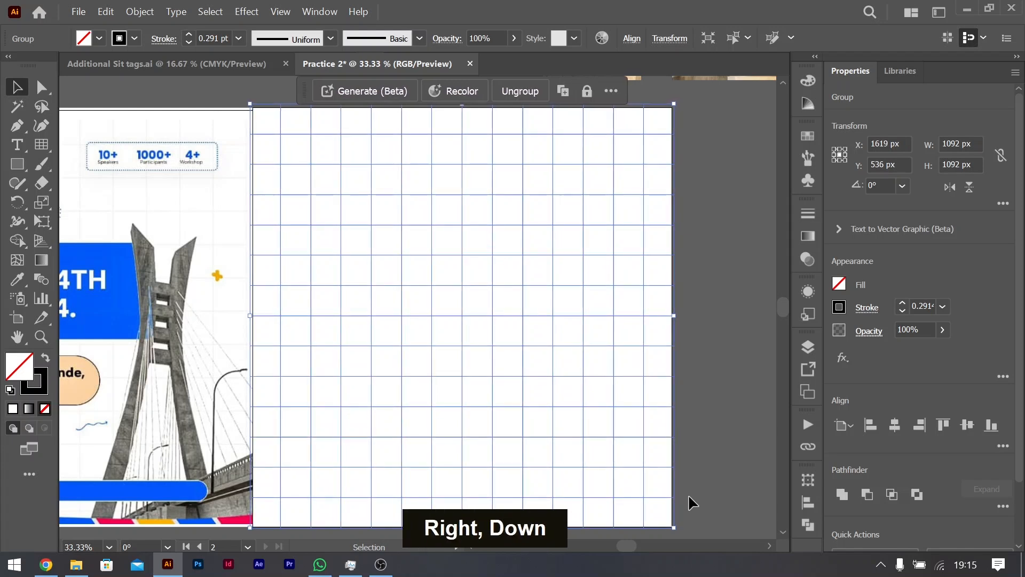
{"action": "key", "text": "Down"}
{"action": "left_click", "coordinate": [709, 216]}
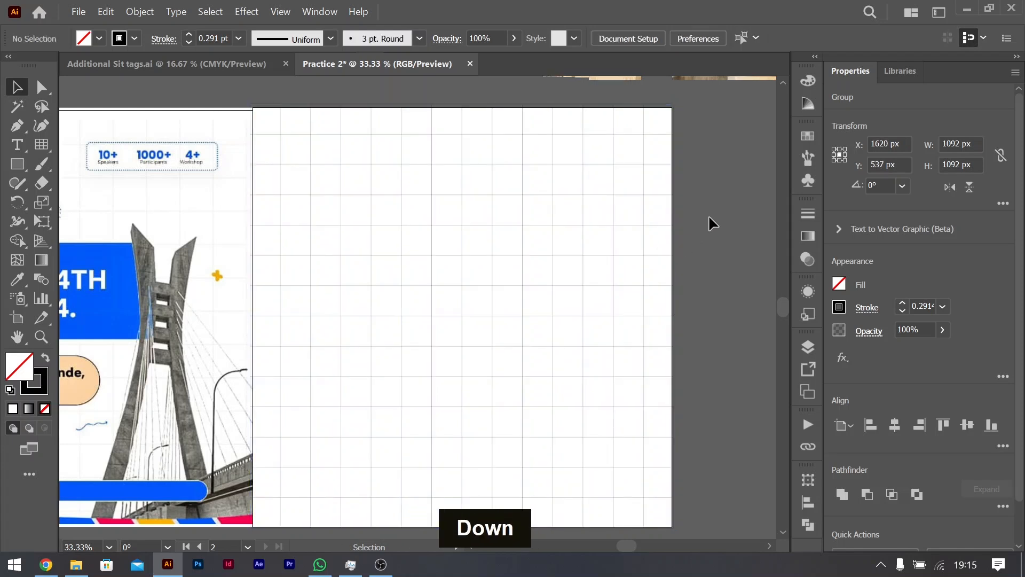
Step: Draw a straight horizontal line about 1568 px long in the empty area beside the second artboard
{"action": "scroll", "coordinate": [613, 229], "scroll_direction": "left", "scroll_amount": 2}
{"action": "scroll", "coordinate": [613, 229], "scroll_direction": "right", "scroll_amount": 5}
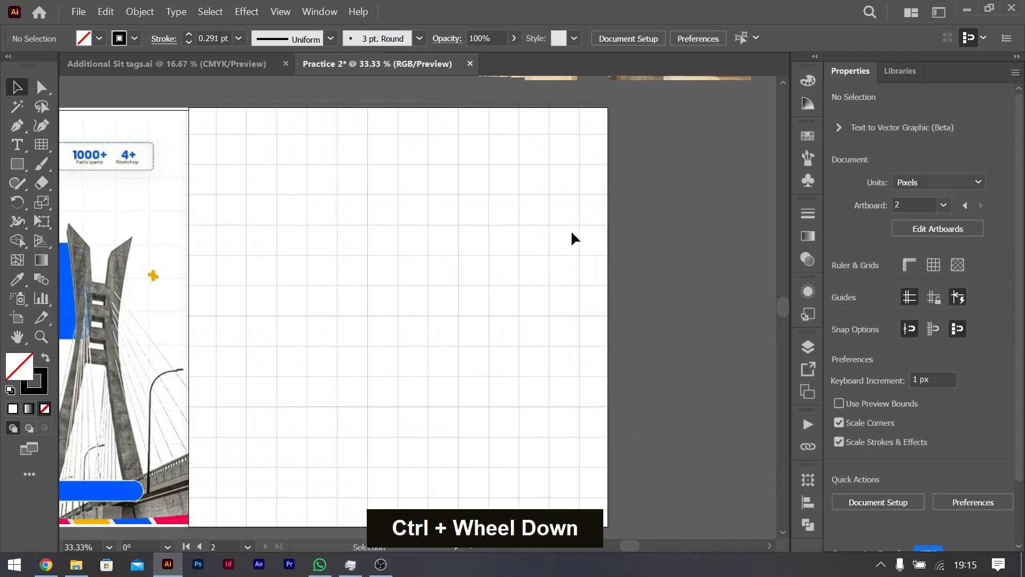
{"action": "scroll", "coordinate": [543, 227], "scroll_direction": "down", "scroll_amount": 2}
{"action": "scroll", "coordinate": [544, 226], "scroll_direction": "right", "scroll_amount": 7}
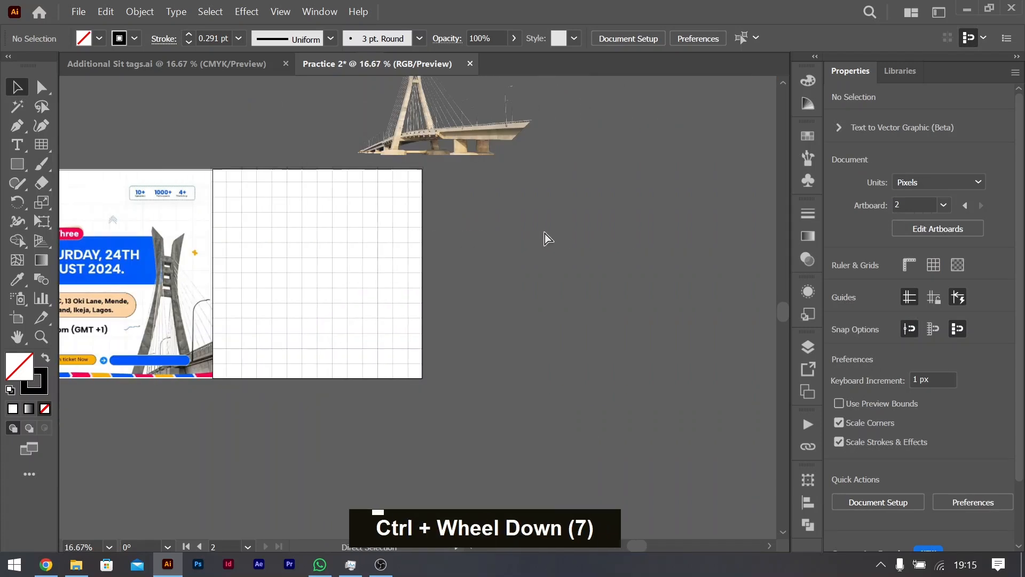
{"action": "right_click", "coordinate": [43, 145]}
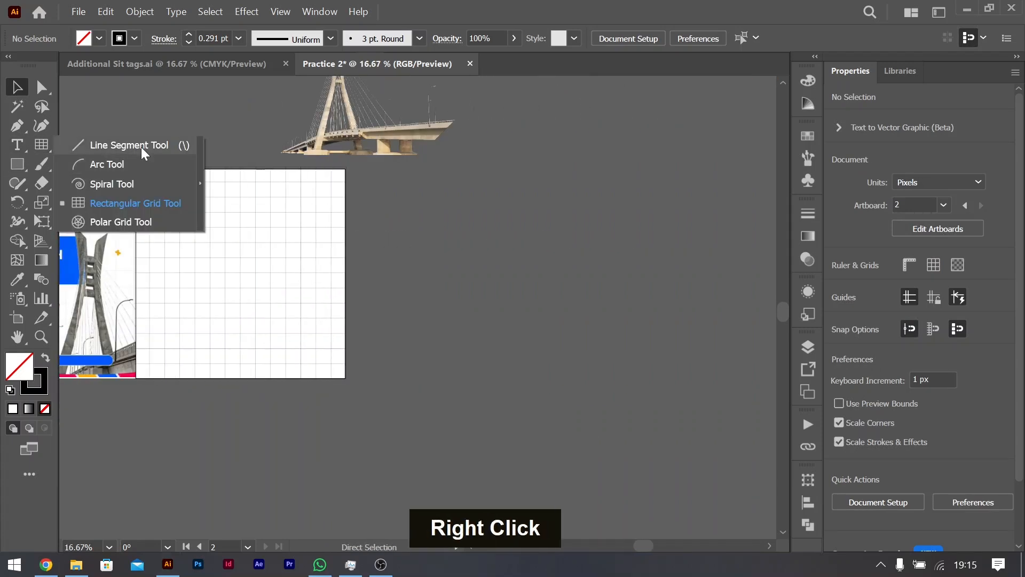
{"action": "left_click", "coordinate": [141, 146]}
{"action": "left_click_drag", "start_coordinate": [420, 191], "coordinate": [725, 192]}
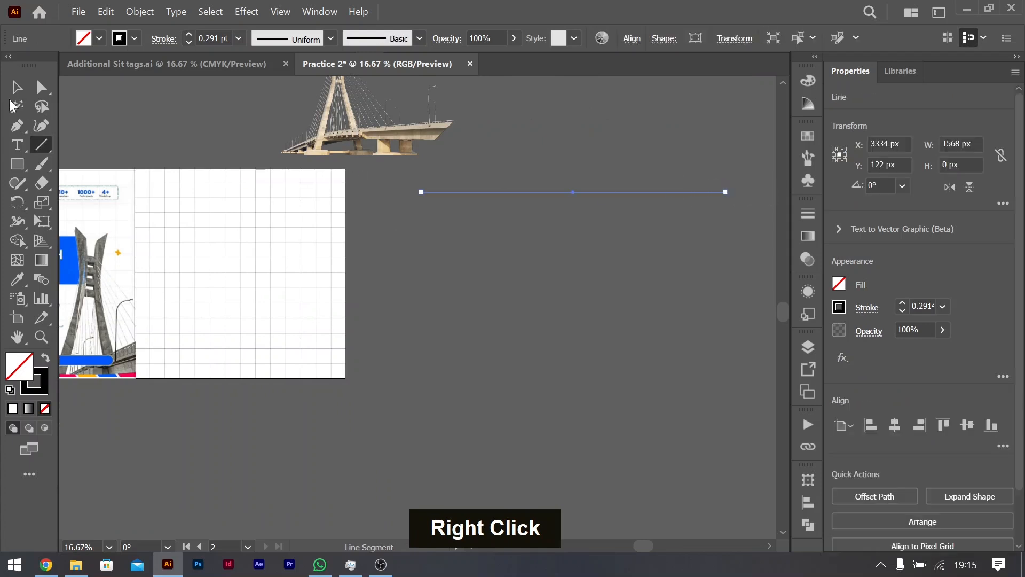
{"action": "left_click", "coordinate": [17, 87]}
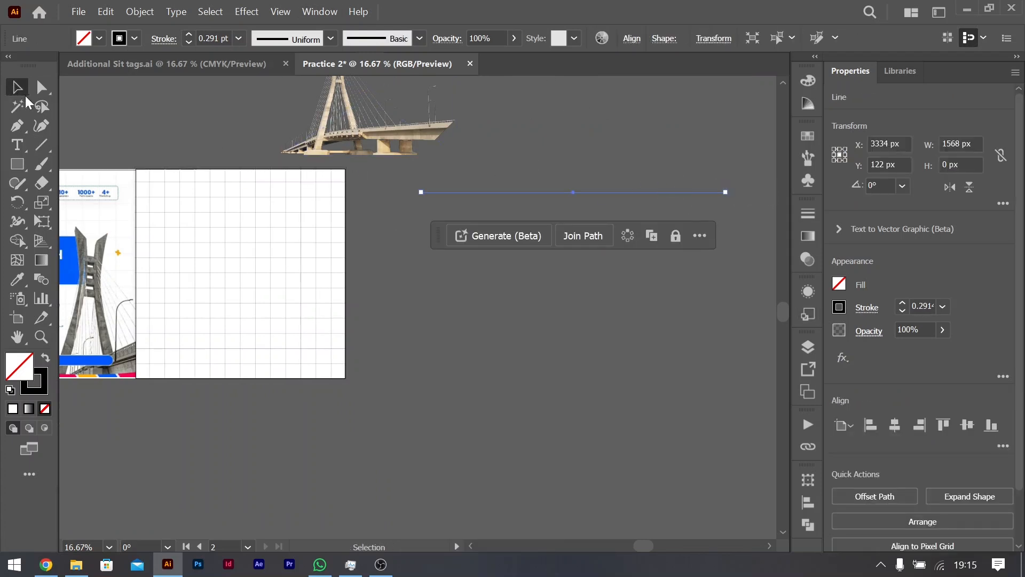
Step: Move the line across the upper part of the reference flyer, centred at about X 629 px, Y 95 px, and set its stroke to 0.5 pt
{"action": "left_click_drag", "start_coordinate": [614, 198], "coordinate": [122, 188], "text": "alt"}
{"action": "key", "text": "ctrl+z"}
{"action": "scroll", "coordinate": [214, 187], "scroll_direction": "left", "scroll_amount": 5}
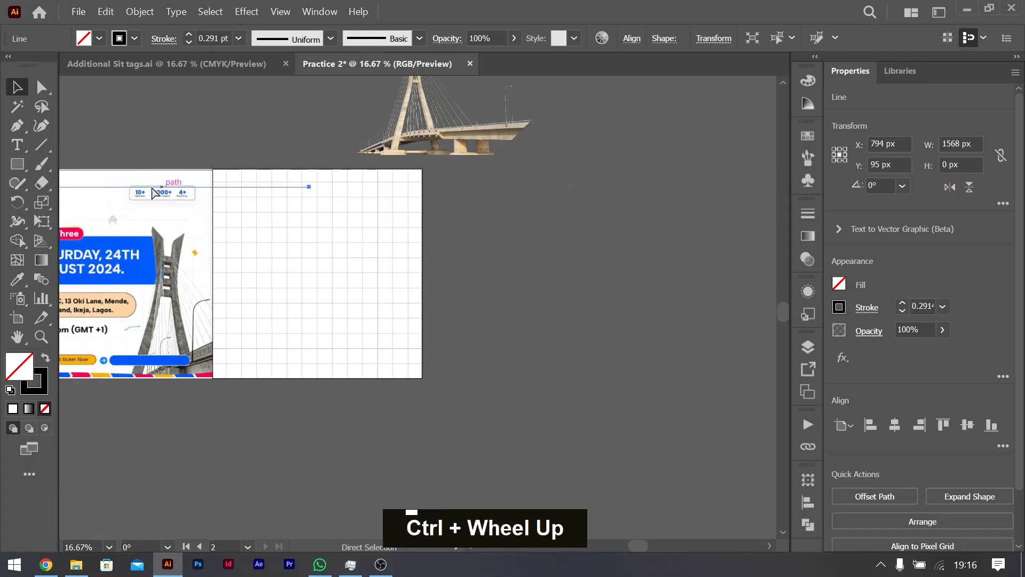
{"action": "left_click", "coordinate": [260, 187]}
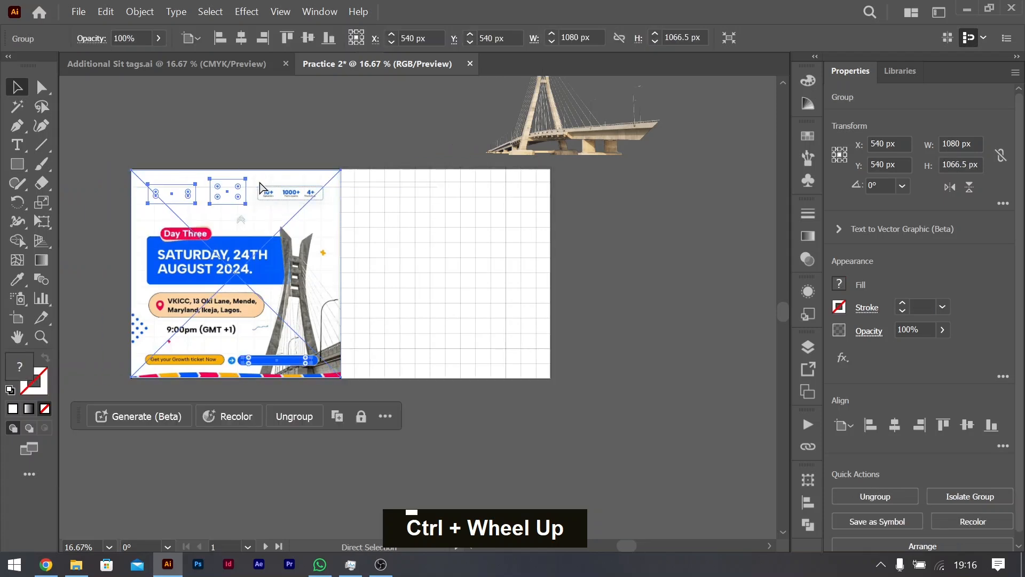
{"action": "key", "text": "ctrl+0"}
{"action": "left_click_drag", "start_coordinate": [584, 132], "coordinate": [551, 120]}
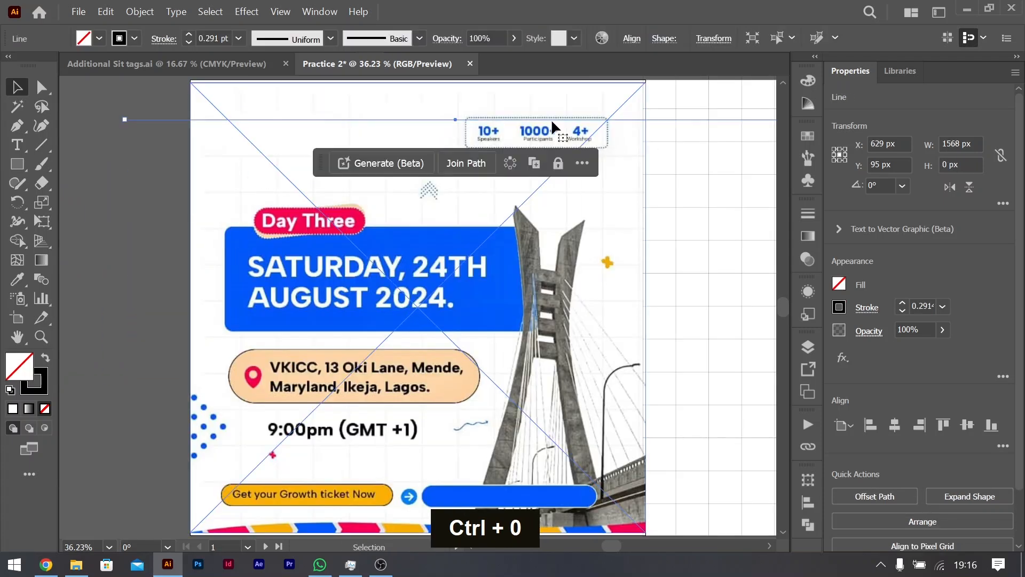
{"action": "left_click", "coordinate": [907, 304]}
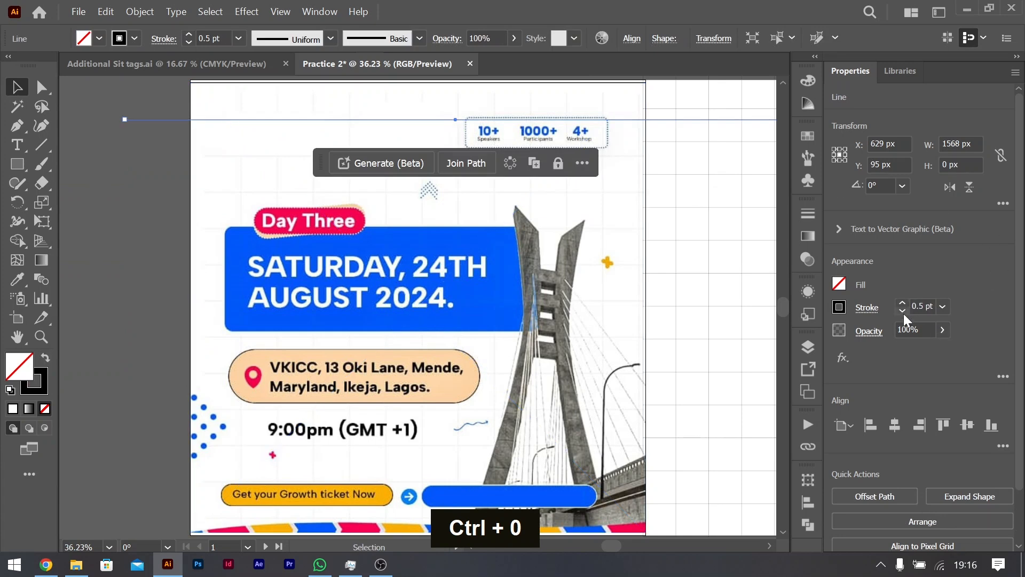
{"action": "left_click", "coordinate": [153, 183]}
Step: Duplicate the line straight down to Y 179.5 px and repeat the copy at equal spacing until Y 1109 px, below the flyer's bottom edge
{"action": "left_click_drag", "start_coordinate": [241, 124], "coordinate": [245, 156]}
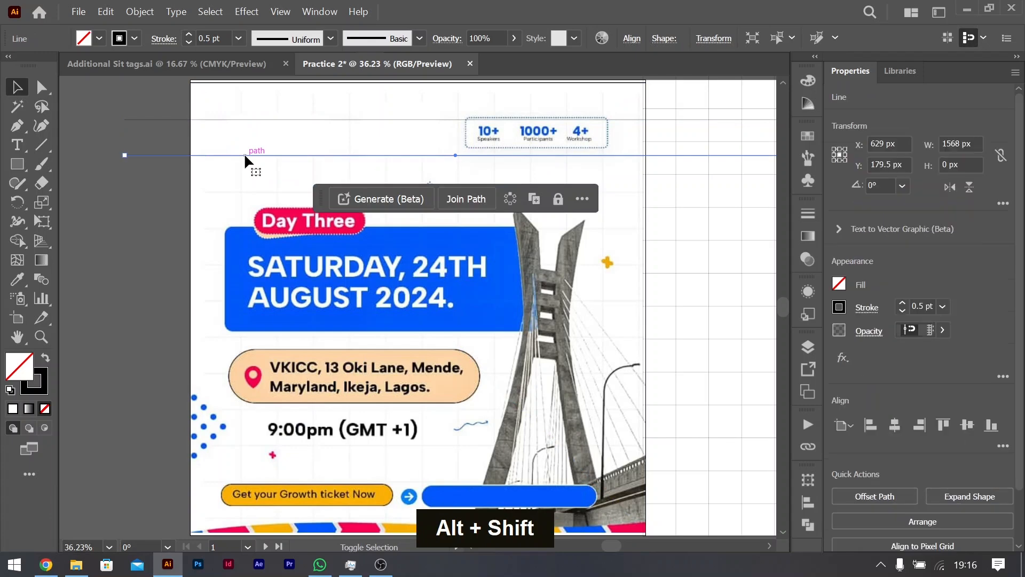
{"action": "key", "text": "ctrl+d"}
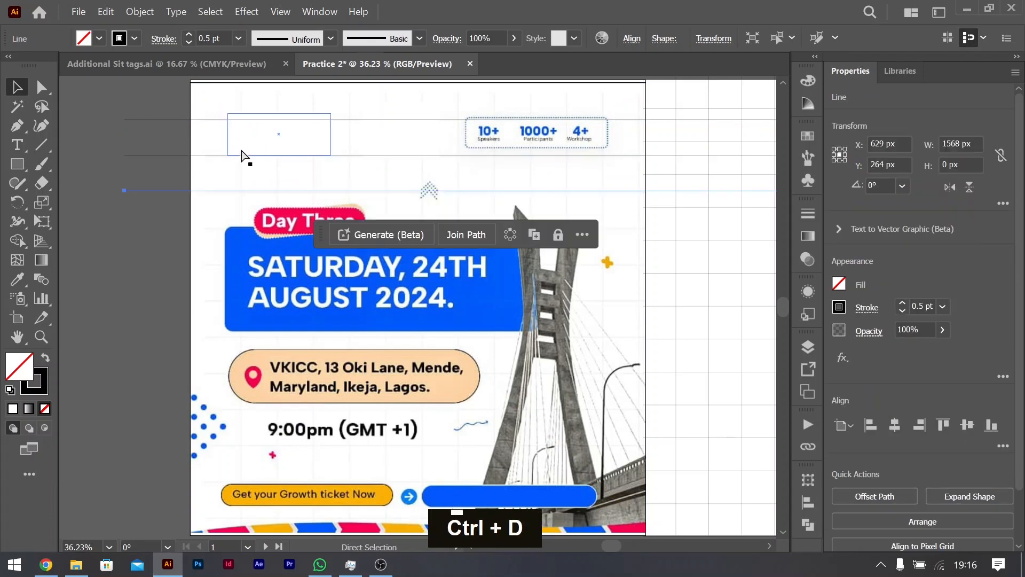
{"action": "key", "text": "ctrl+d"}
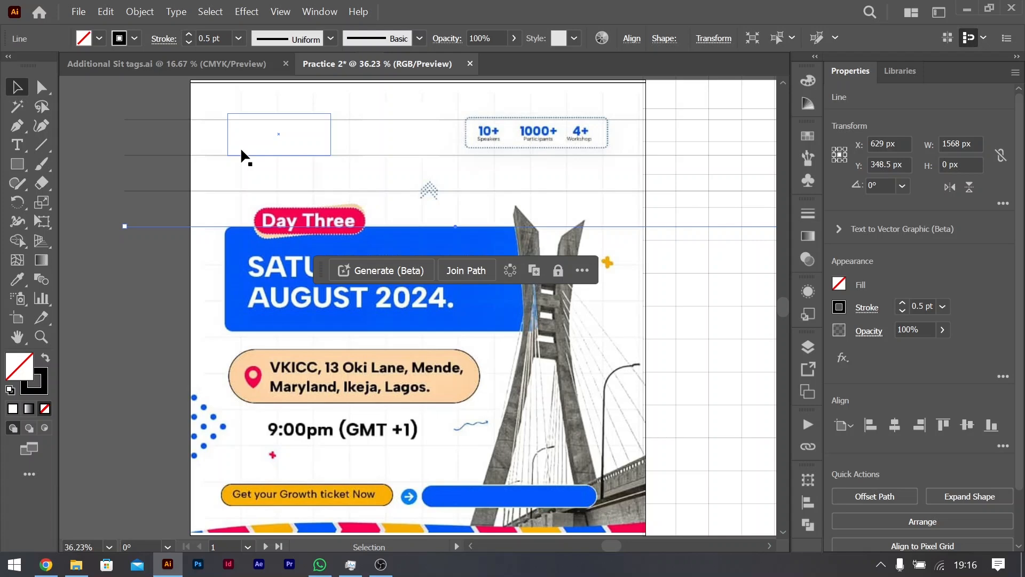
{"action": "key", "text": "ctrl+d"}
{"action": "key", "text": "ctrl+d"}
{"action": "key", "text": "ctrl+d"}
{"action": "key", "text": "ctrl+d"}
{"action": "key", "text": "ctrl+d"}
{"action": "key", "text": "ctrl+d"}
{"action": "key", "text": "ctrl+d"}
{"action": "key", "text": "ctrl+d"}
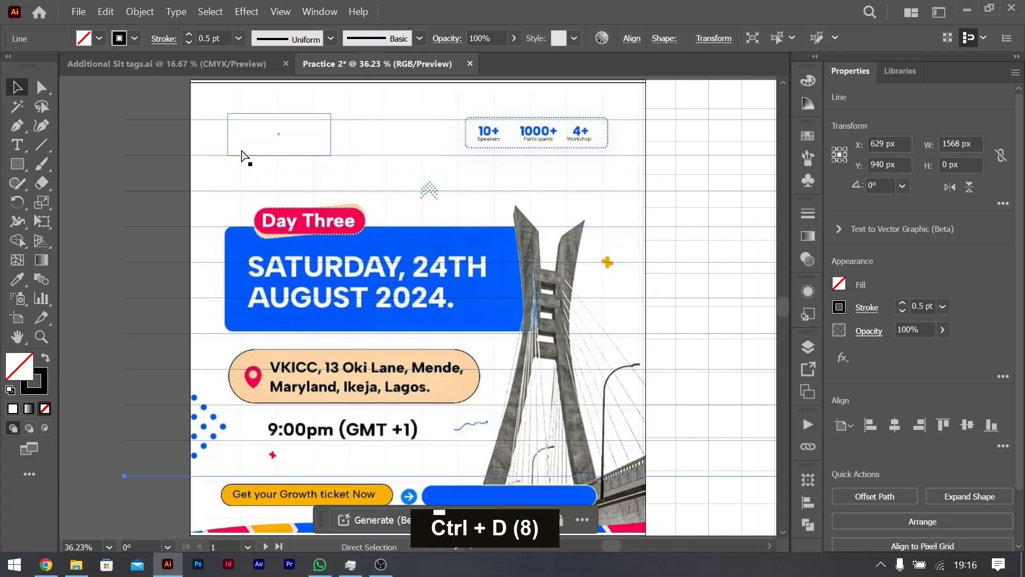
{"action": "key", "text": "ctrl+d"}
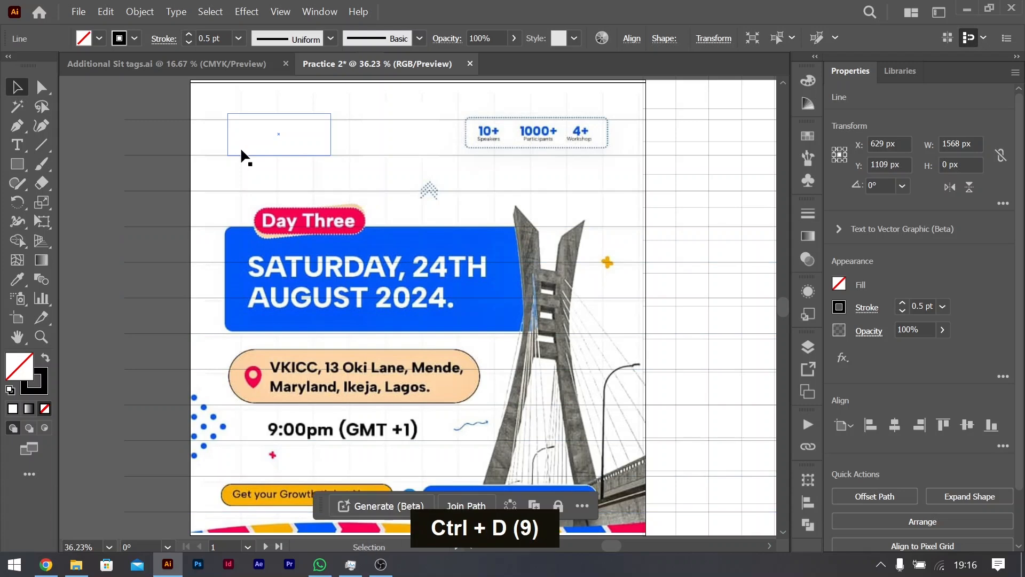
{"action": "key", "text": "ctrl+minus"}
{"action": "key", "text": "ctrl+0"}
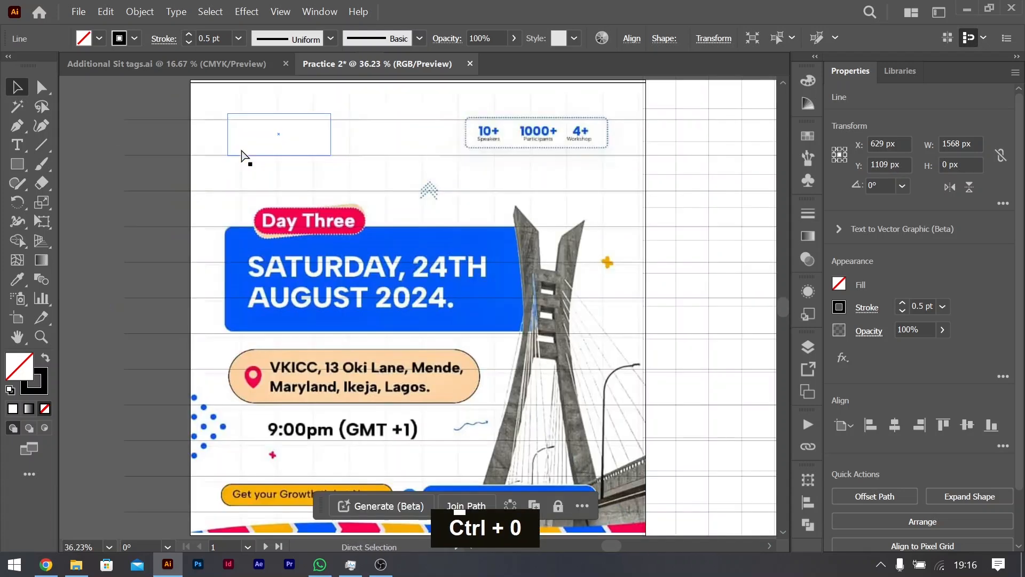
{"action": "key", "text": "ctrl+minus"}
{"action": "key", "text": "ctrl+minus"}
{"action": "scroll", "coordinate": [240, 144], "scroll_direction": "up", "scroll_amount": 3}
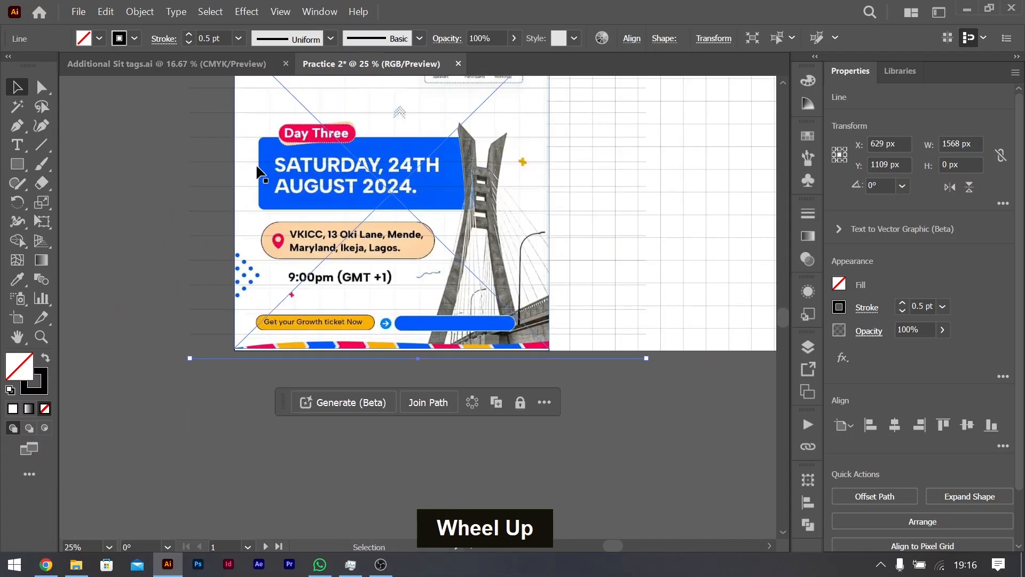
Step: Select all the horizontal lines across the reference flyer and group them
{"action": "left_click_drag", "start_coordinate": [177, 93], "coordinate": [243, 428]}
{"action": "scroll", "coordinate": [414, 261], "scroll_direction": "up", "scroll_amount": 2}
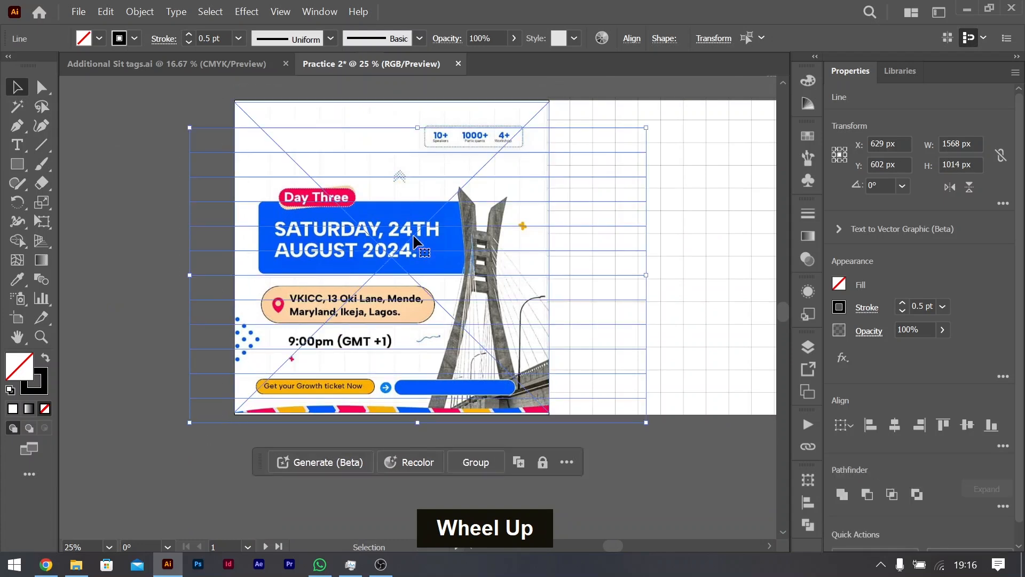
{"action": "key", "text": "ctrl+g"}
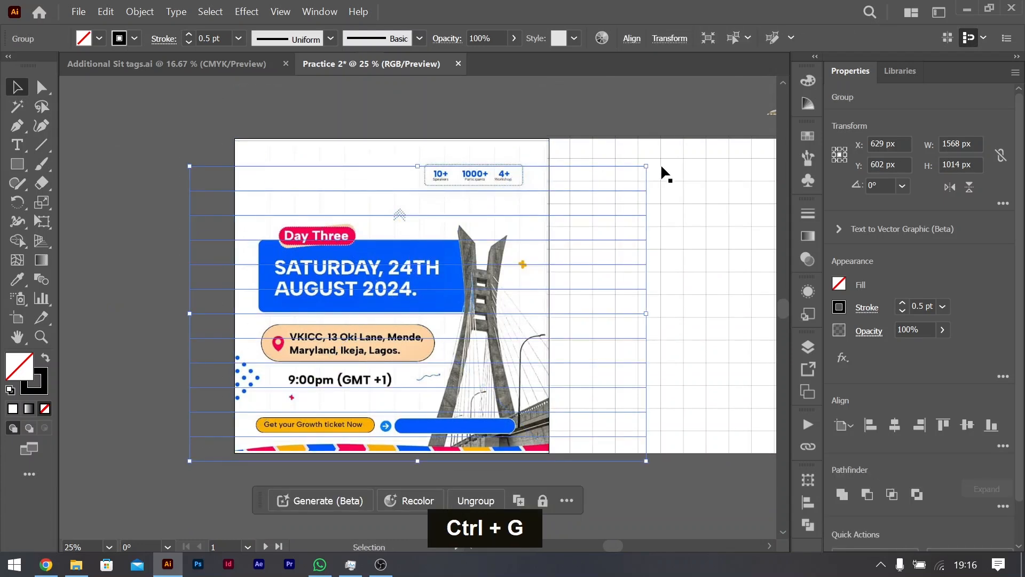
Step: Paste a copy of the line group in place, rotate it to 270° for vertical lines, and shift it slightly left over the flyer
{"action": "key", "text": "ctrl+c"}
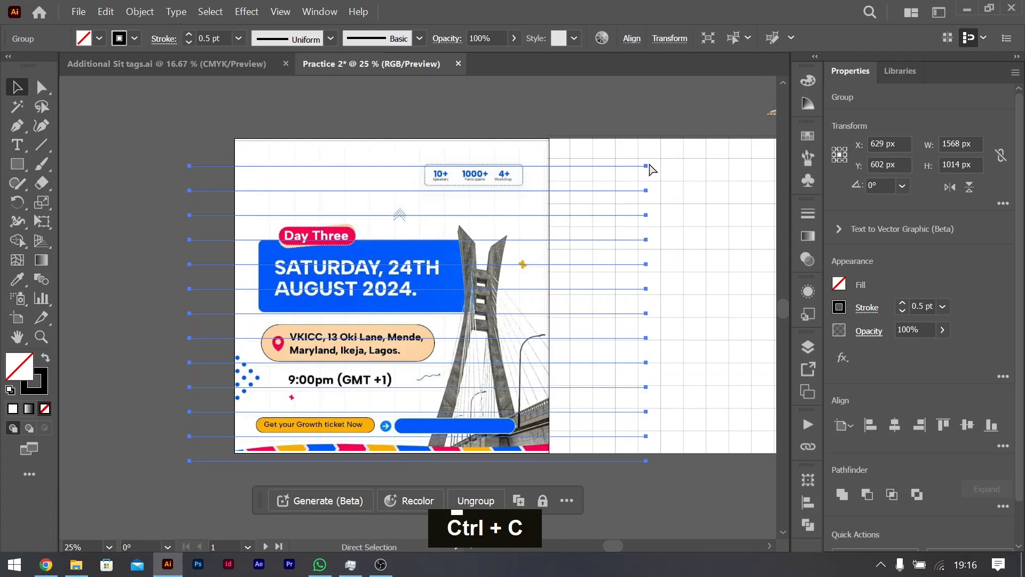
{"action": "key", "text": "ctrl+f"}
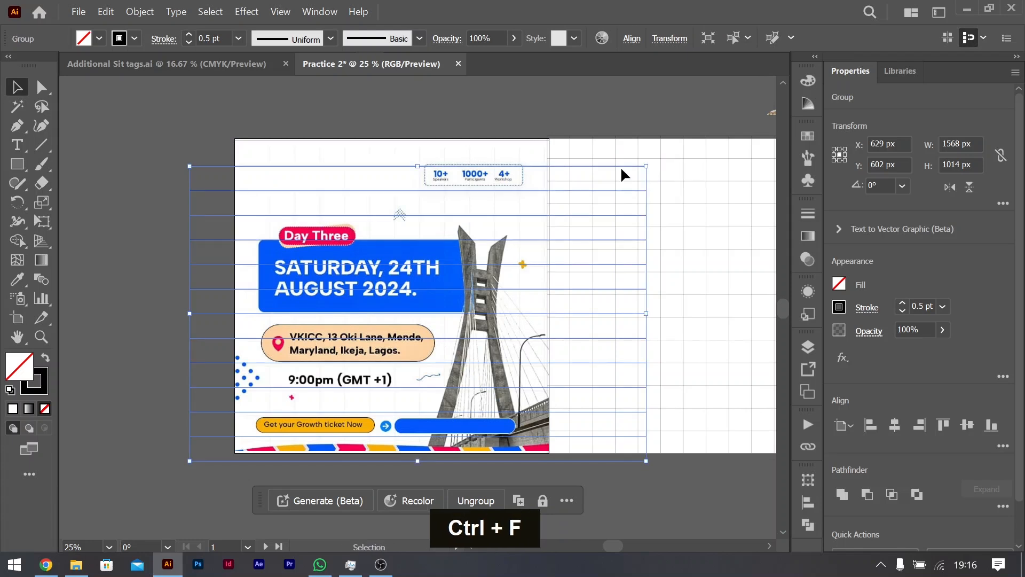
{"action": "left_click_drag", "start_coordinate": [653, 166], "coordinate": [560, 502]}
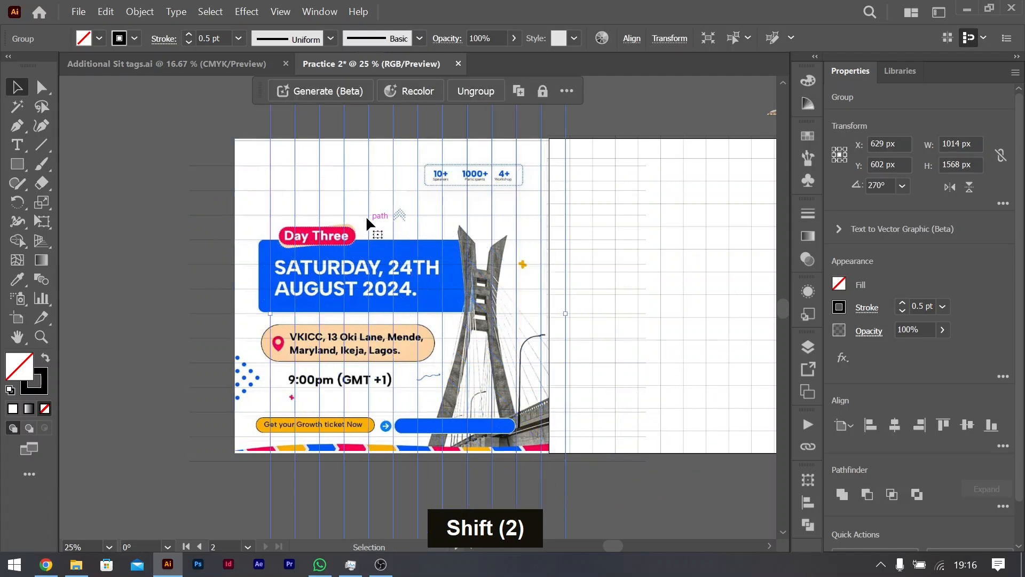
{"action": "left_click_drag", "start_coordinate": [344, 160], "coordinate": [322, 160]}
{"action": "left_click", "coordinate": [593, 116]}
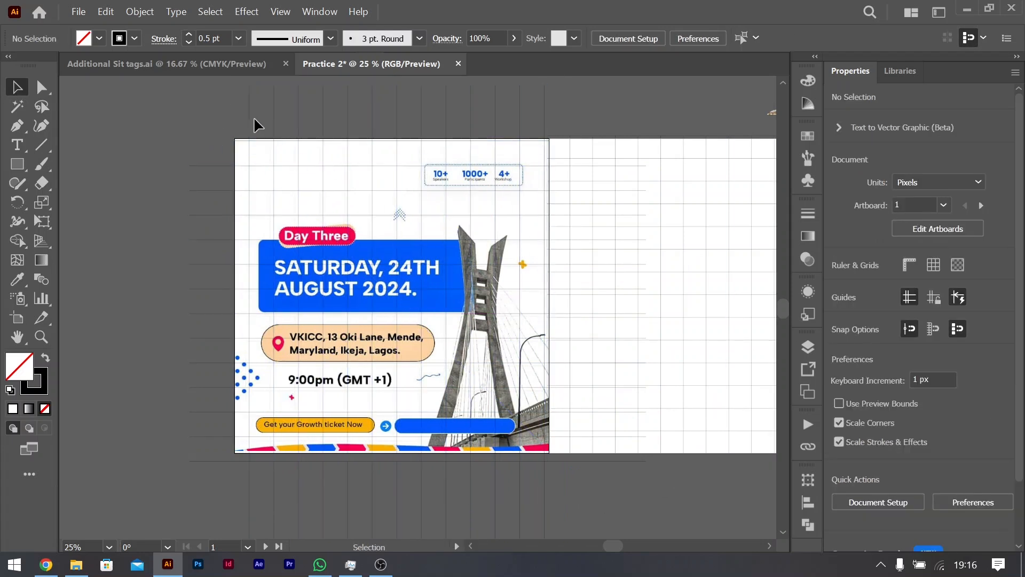
Step: Set the stroke of both the horizontal and vertical line groups to 0.3 pt and deselect them
{"action": "left_click", "coordinate": [250, 131]}
{"action": "left_click", "coordinate": [220, 165], "text": "shift"}
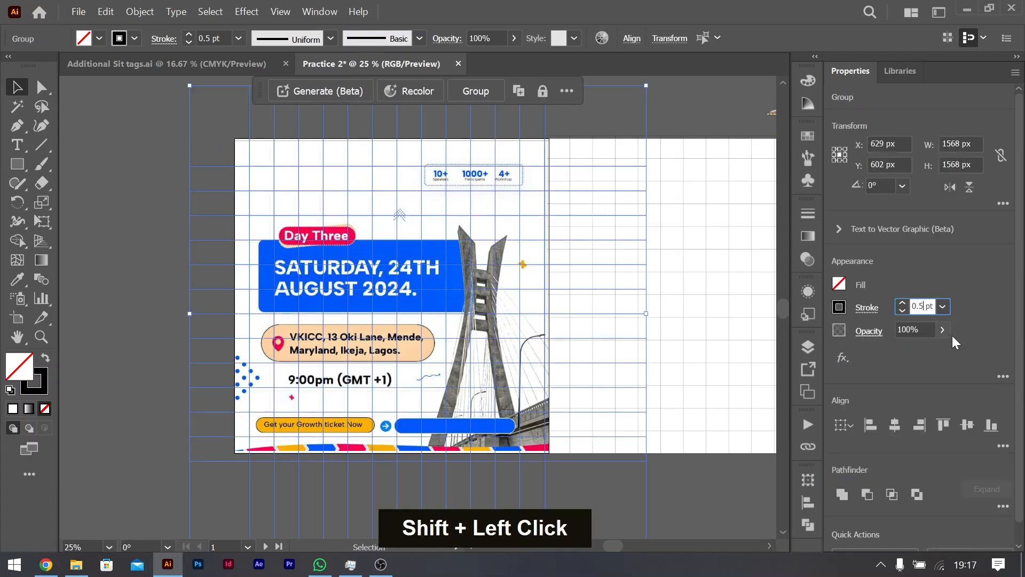
{"action": "key", "text": "BackSpace"}
{"action": "type", "text": "3"}
{"action": "key", "text": "Tab"}
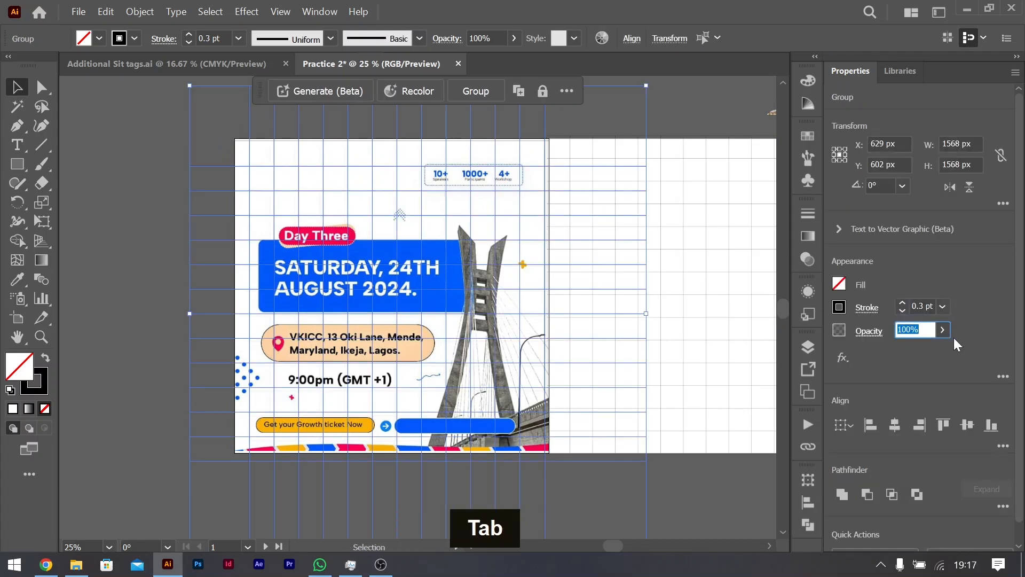
{"action": "left_click", "coordinate": [142, 242]}
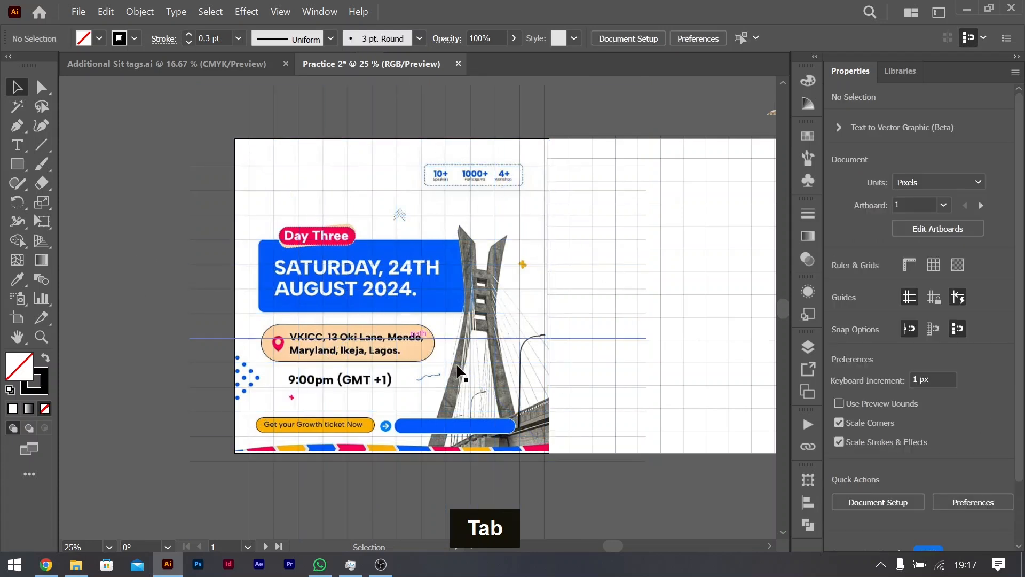
Step: Group the horizontal and vertical line sets together and send the combined grid behind all the flyer artwork
{"action": "left_click", "coordinate": [250, 121]}
{"action": "left_click", "coordinate": [226, 166], "text": "shift"}
{"action": "key", "text": "ctrl+g"}
{"action": "left_click_drag", "start_coordinate": [217, 164], "coordinate": [85, 127]}
{"action": "key", "text": "ctrl+z"}
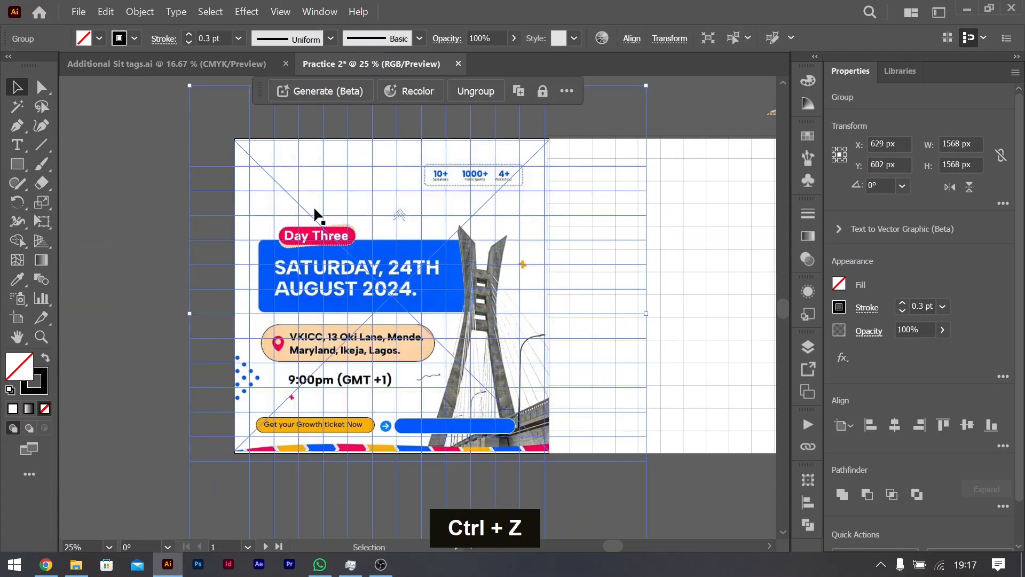
{"action": "key", "text": "ctrl+shift+bracketleft"}
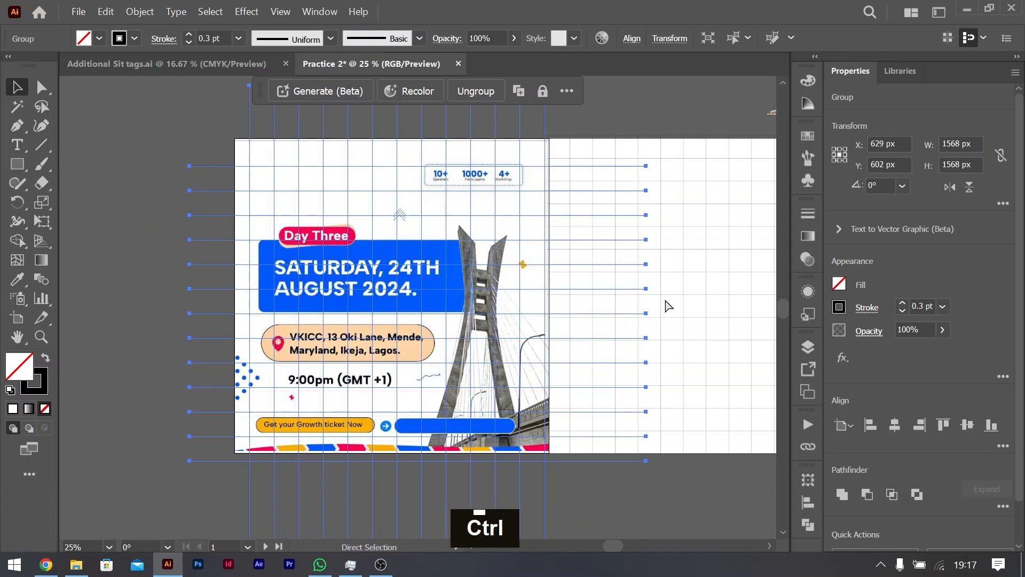
Step: Draw a rectangle over the second artboard and set its size to 1080 × 1080 px
{"action": "scroll", "coordinate": [570, 349], "scroll_direction": "right", "scroll_amount": 3}
{"action": "scroll", "coordinate": [570, 350], "scroll_direction": "right", "scroll_amount": 1}
{"action": "left_click", "coordinate": [24, 169]}
{"action": "left_click_drag", "start_coordinate": [672, 452], "coordinate": [355, 137]}
{"action": "left_click", "coordinate": [960, 144]}
{"action": "type", "text": "1080"}
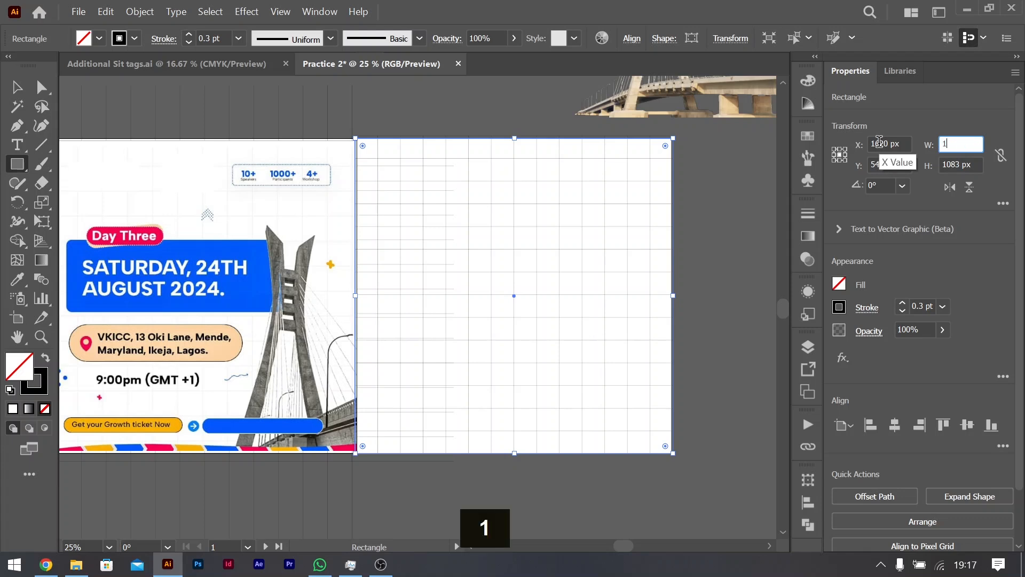
{"action": "key", "text": "Tab"}
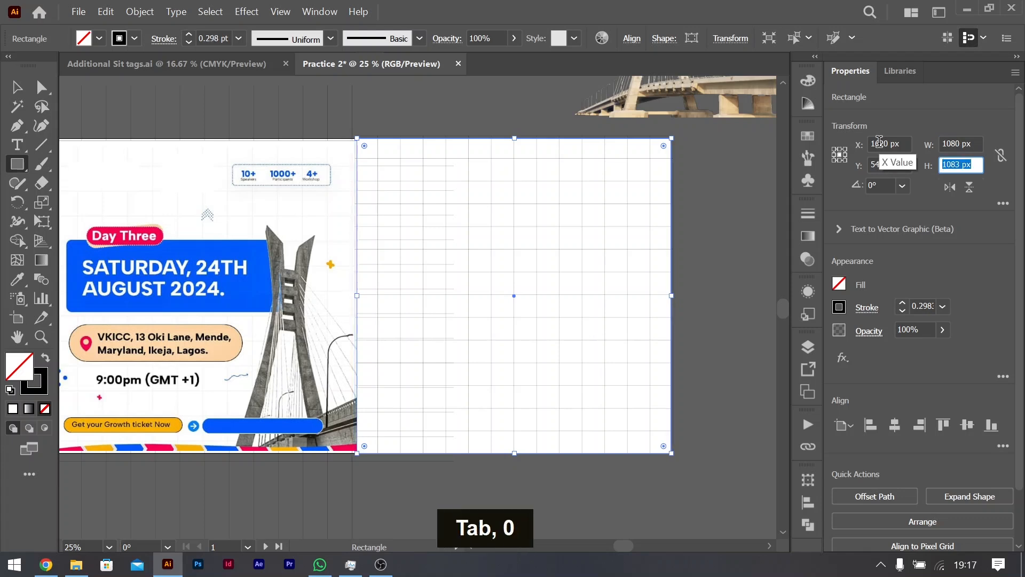
{"action": "type", "text": "1080"}
{"action": "key", "text": "Tab"}
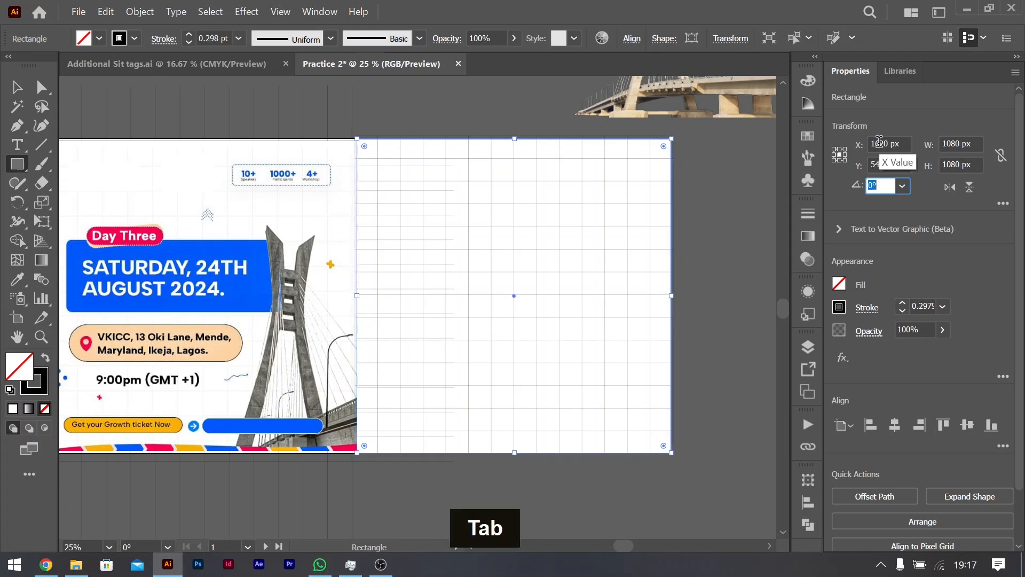
{"action": "left_click", "coordinate": [895, 425]}
{"action": "key", "text": "ctrl+z"}
{"action": "key", "text": "ctrl+z"}
{"action": "key", "text": "ctrl+z"}
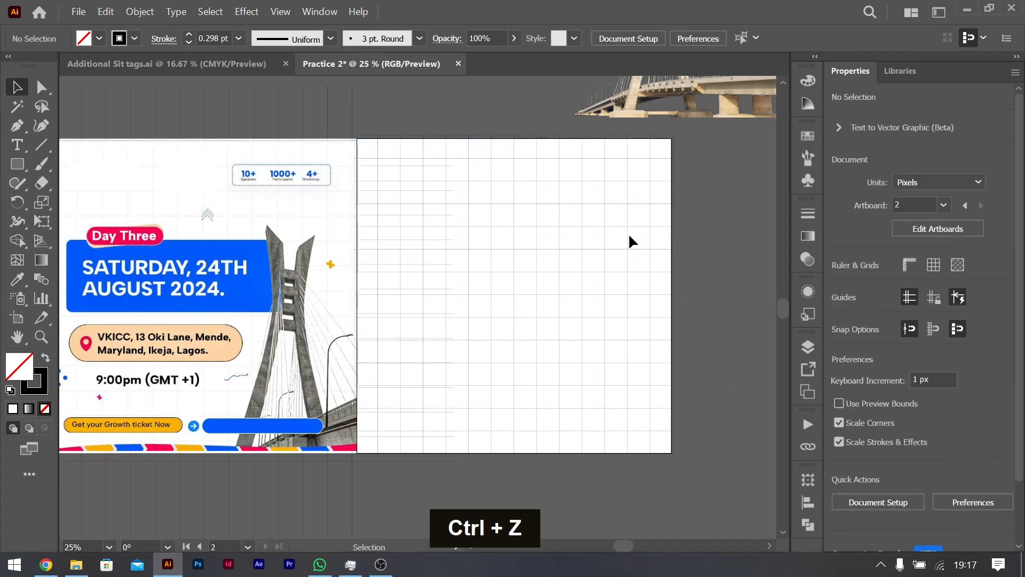
Step: Shift the second artboard's grid slightly left, and centre the 1080 px rectangle vertically on the artboard
{"action": "left_click", "coordinate": [671, 198]}
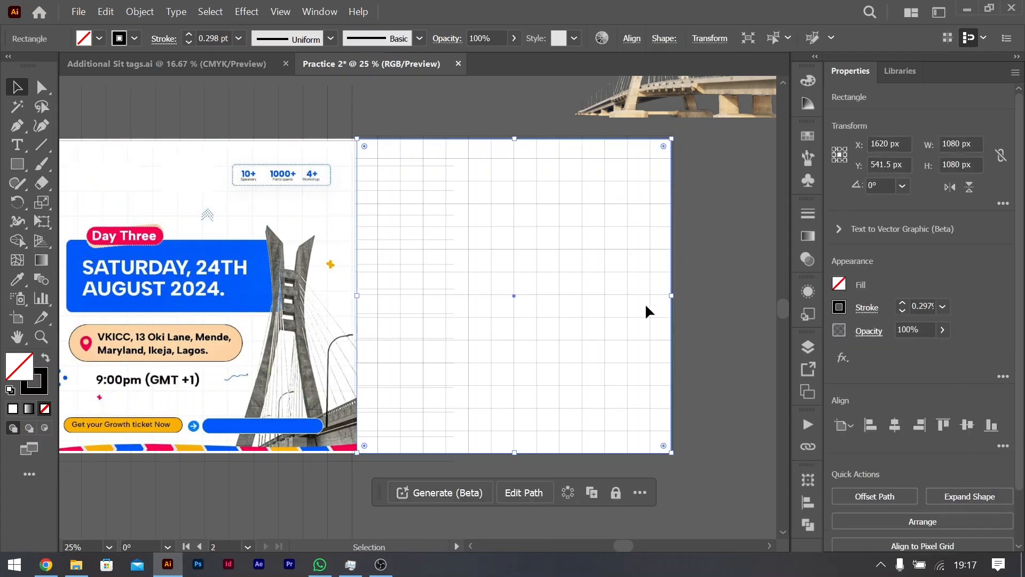
{"action": "left_click", "coordinate": [698, 252]}
{"action": "left_click", "coordinate": [648, 210]}
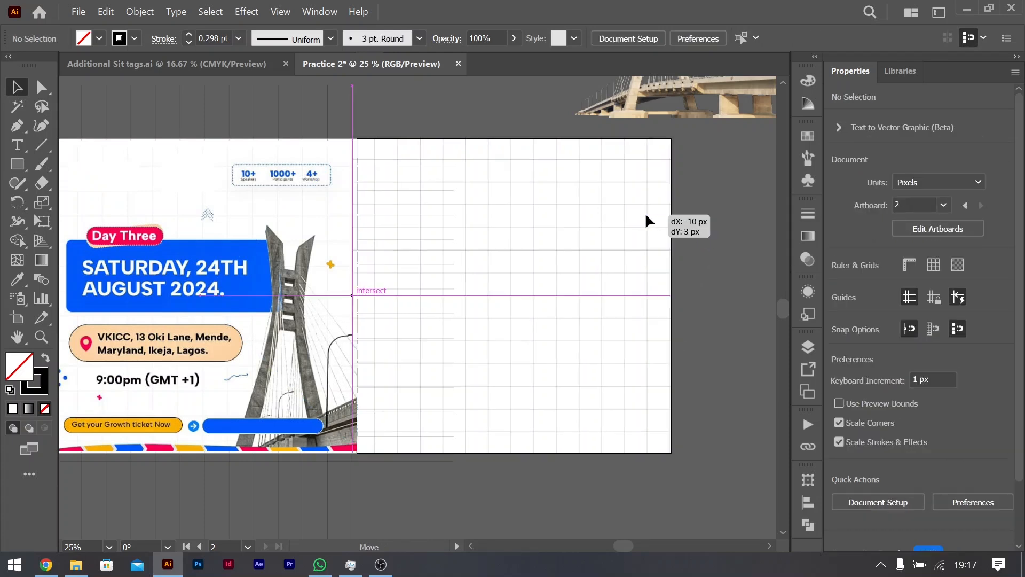
{"action": "left_click", "coordinate": [671, 191]}
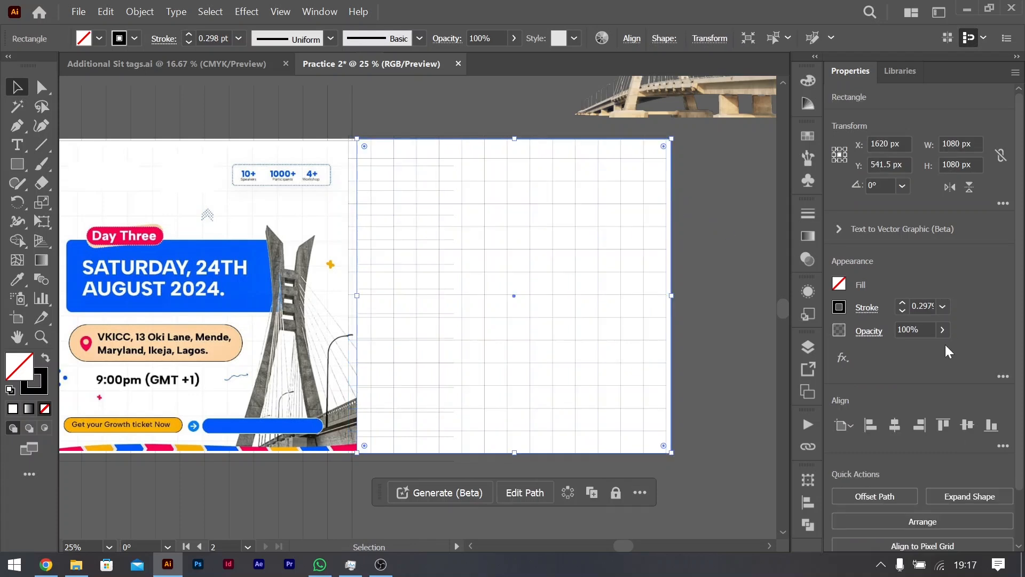
{"action": "left_click", "coordinate": [968, 425]}
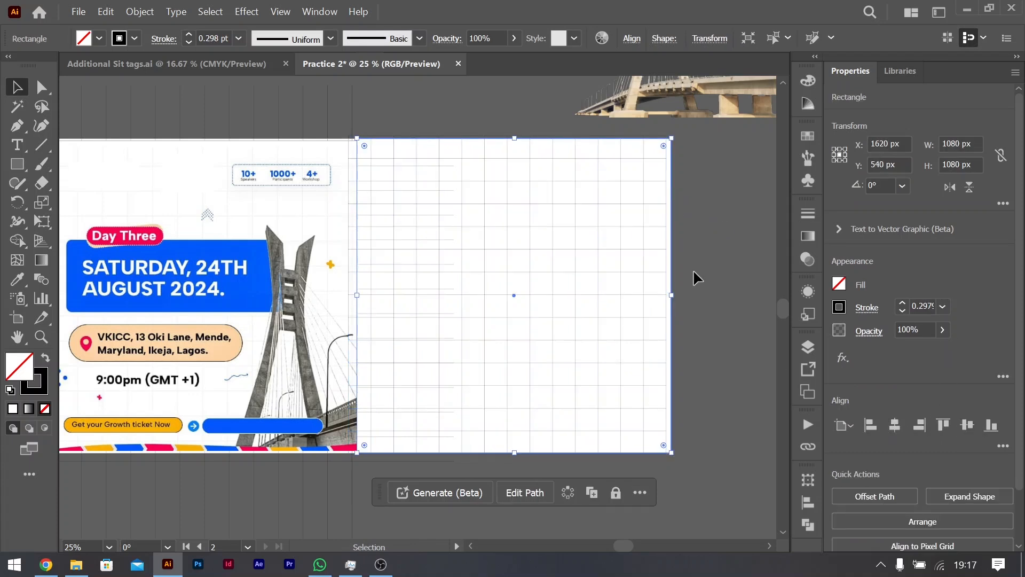
Step: Centre the second artboard's line grid horizontally and vertically on the artboard and deselect it
{"action": "left_click", "coordinate": [692, 268]}
{"action": "left_click", "coordinate": [621, 263]}
{"action": "left_click", "coordinate": [892, 423]}
{"action": "left_click", "coordinate": [969, 426]}
{"action": "left_click", "coordinate": [699, 299]}
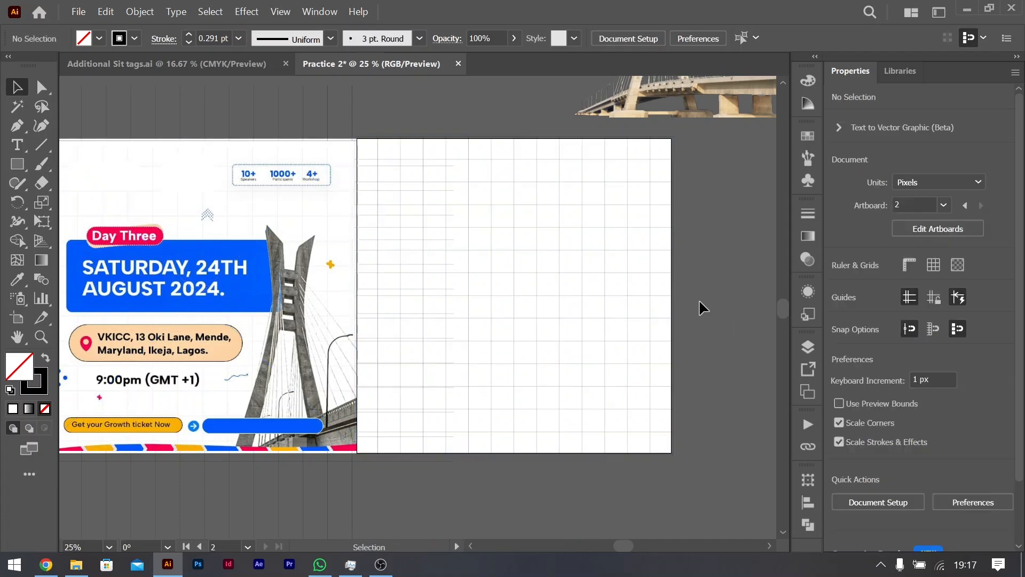
Step: Send the oversized line grid that overhangs from the first artboard to the back of the stack and deselect it
{"action": "scroll", "coordinate": [665, 313], "scroll_direction": "right", "scroll_amount": 5}
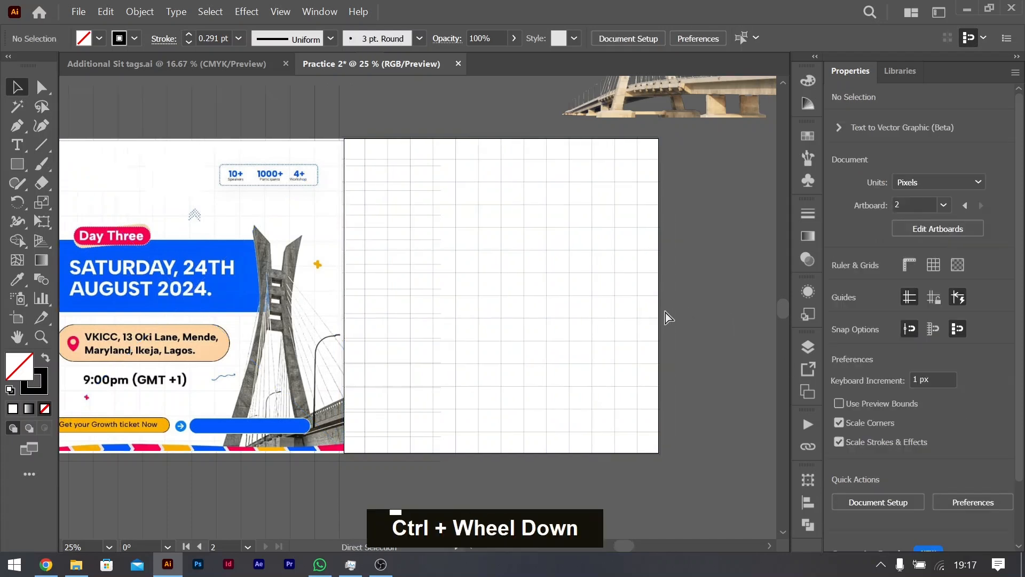
{"action": "scroll", "coordinate": [460, 257], "scroll_direction": "up", "scroll_amount": 1}
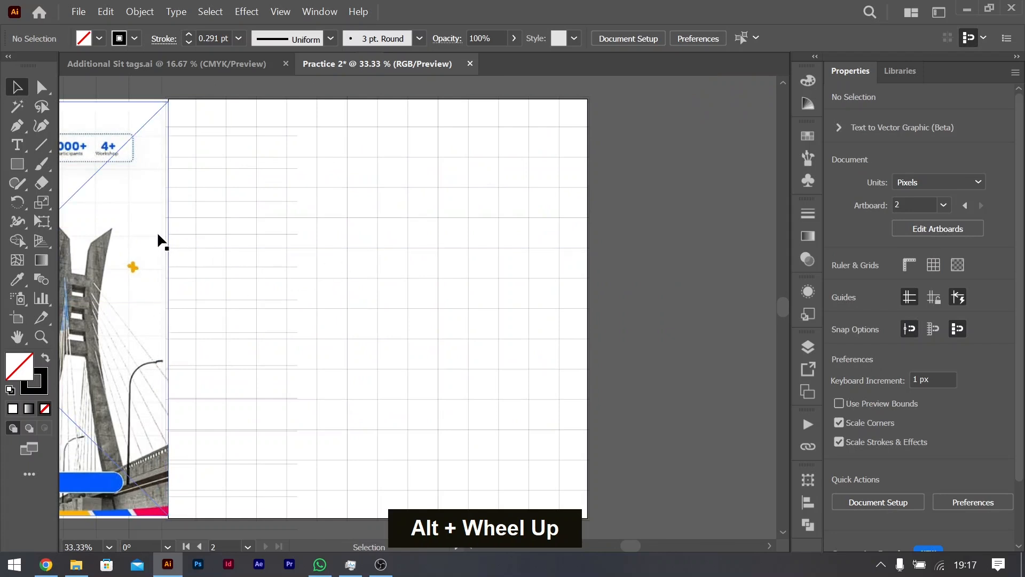
{"action": "scroll", "coordinate": [150, 235], "scroll_direction": "left", "scroll_amount": 5}
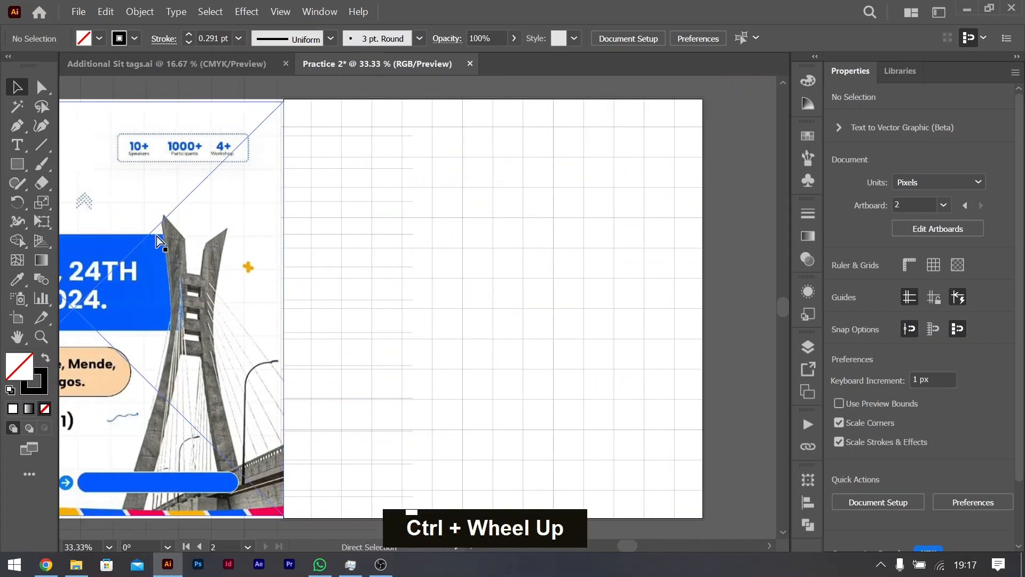
{"action": "left_click", "coordinate": [246, 99]}
{"action": "key", "text": "ctrl+shift+bracketleft"}
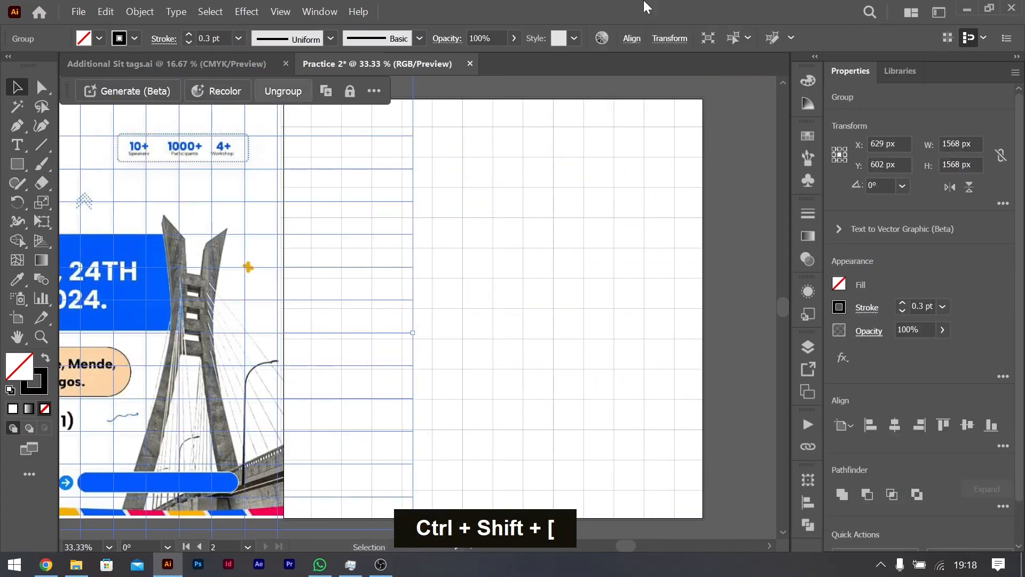
{"action": "left_click", "coordinate": [724, 230]}
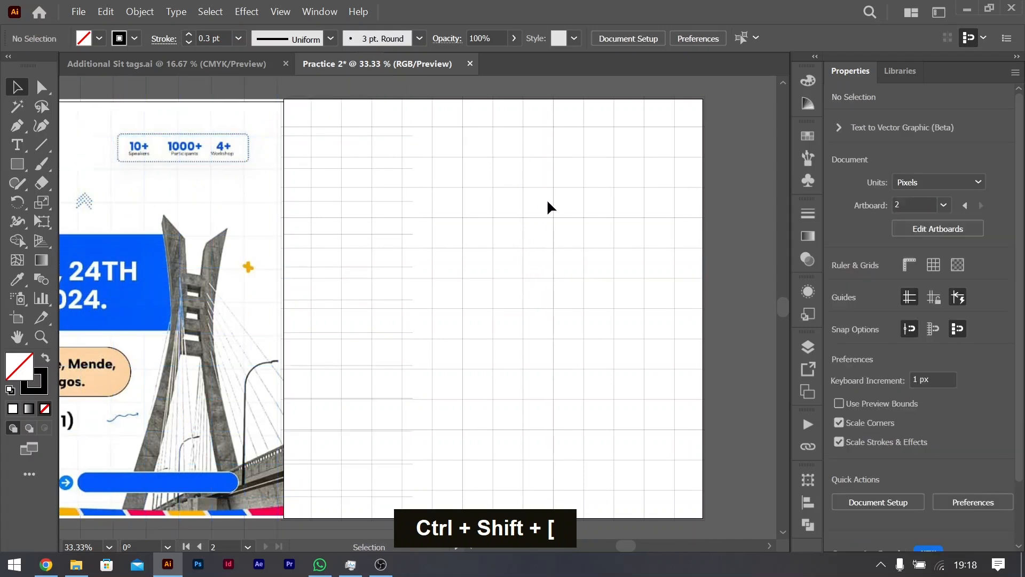
Step: Shift the second artboard's grid slightly left, then fill the 1080 px rectangle with white and send it to the back
{"action": "left_click_drag", "start_coordinate": [674, 210], "coordinate": [663, 211]}
{"action": "left_click", "coordinate": [702, 207]}
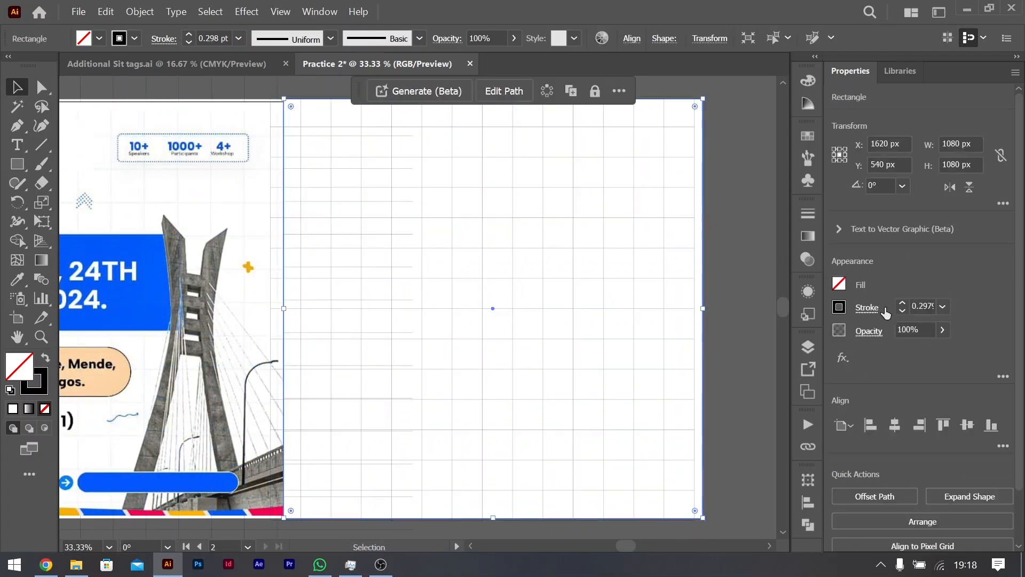
{"action": "left_click", "coordinate": [816, 315]}
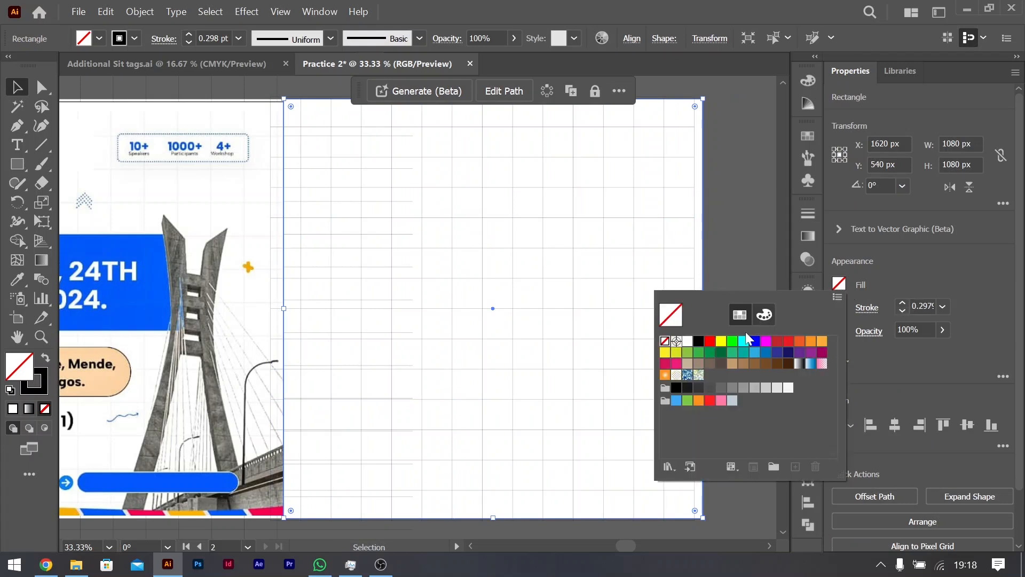
{"action": "left_click", "coordinate": [688, 344]}
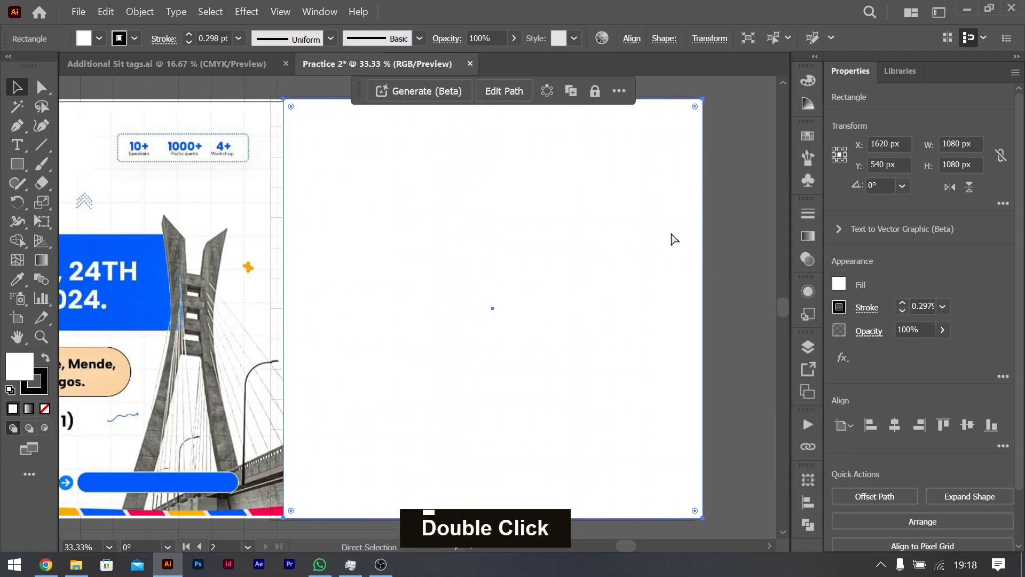
{"action": "key", "text": "ctrl+shift+bracketleft"}
Step: Centre the second artboard's grid on the artboard, and send the first artboard's oversized grid behind the white rectangle
{"action": "left_click", "coordinate": [603, 218]}
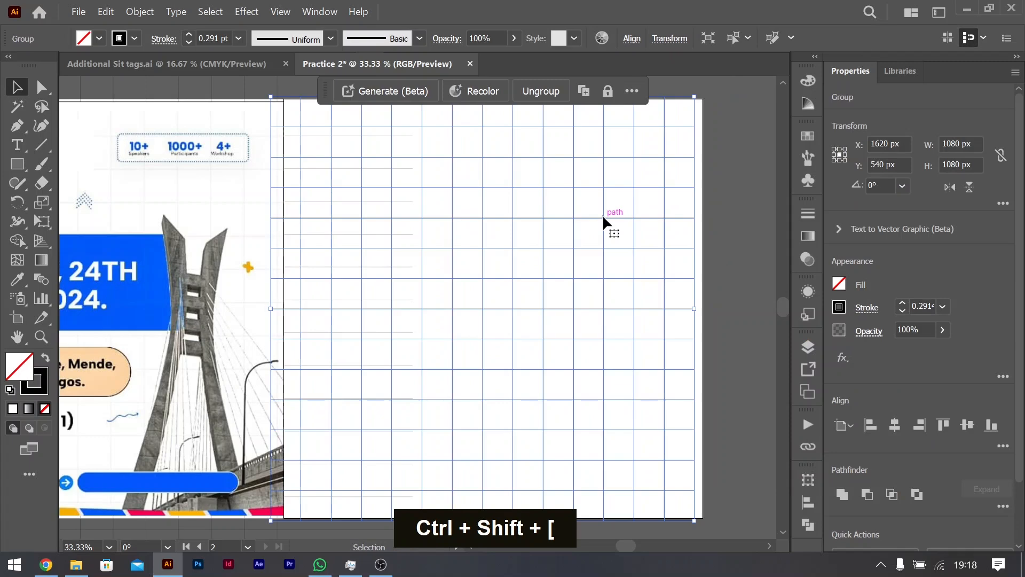
{"action": "double_click", "coordinate": [904, 428]}
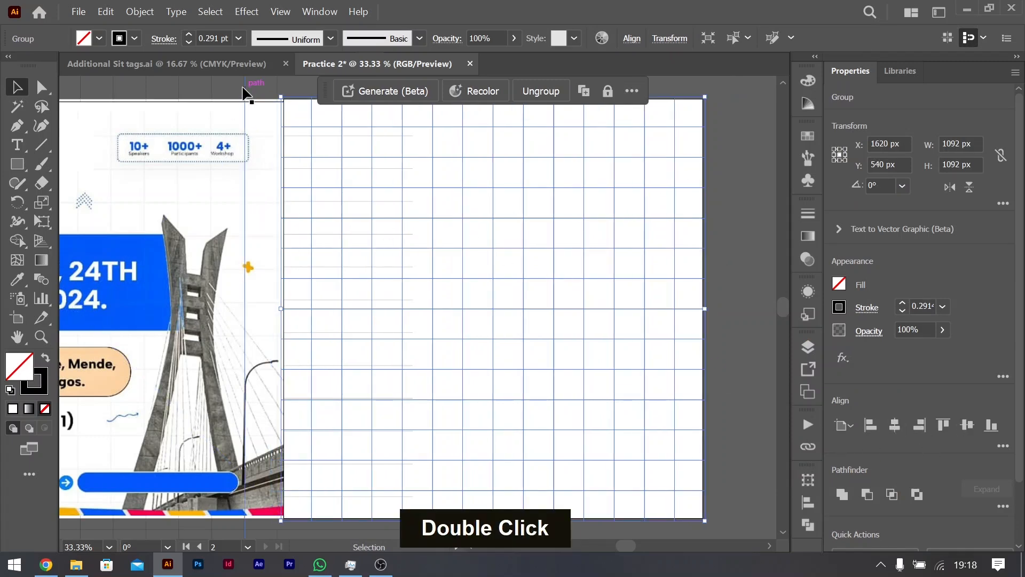
{"action": "left_click", "coordinate": [245, 98]}
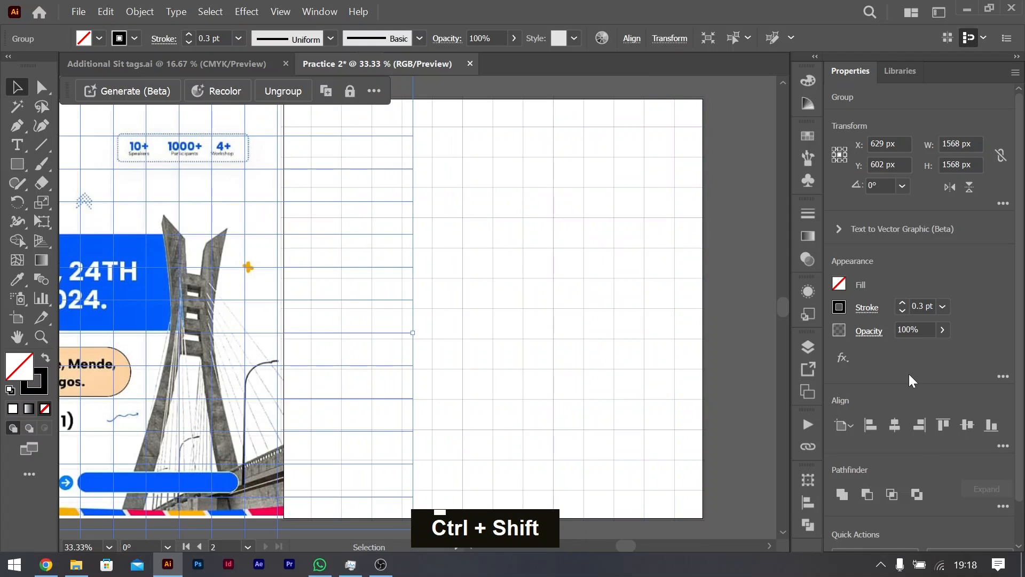
{"action": "key", "text": "ctrl+shift+bracketleft"}
{"action": "key", "text": "ctrl+shift+bracketleft"}
{"action": "left_click", "coordinate": [735, 222]}
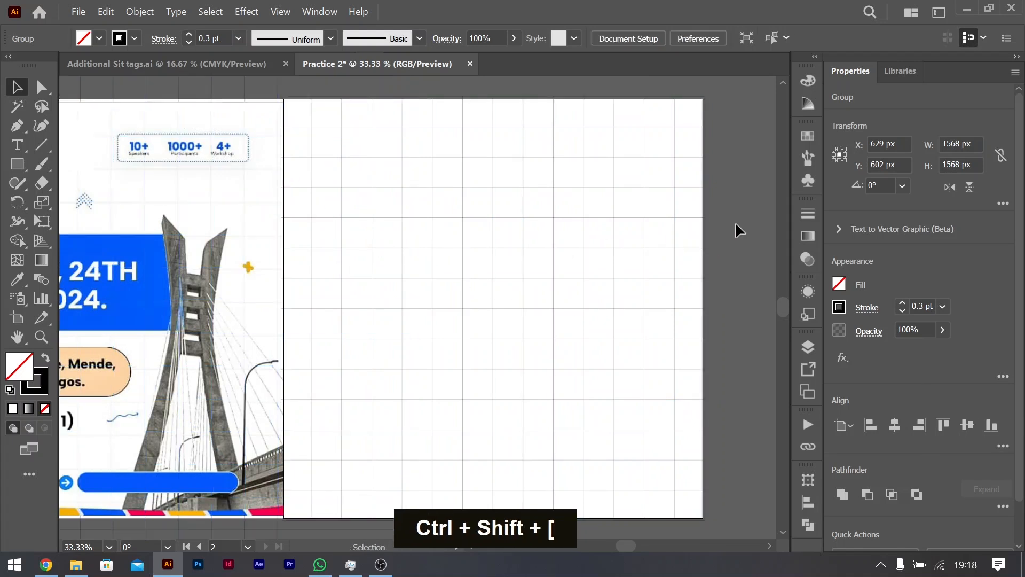
Step: Move the oversized line grid off both artboards to the empty canvas above and left of the reference flyer
{"action": "scroll", "coordinate": [515, 229], "scroll_direction": "up", "scroll_amount": 1}
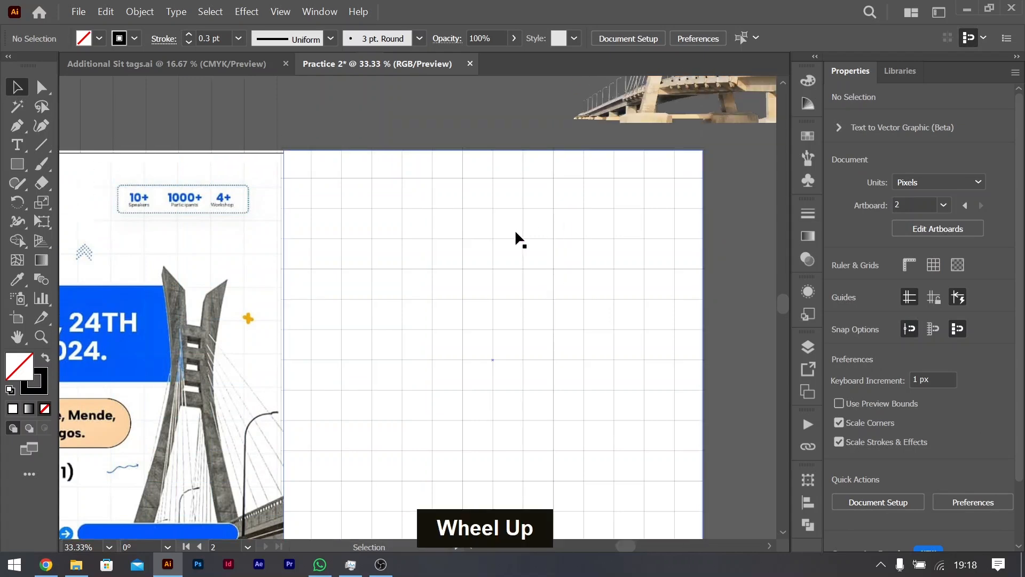
{"action": "left_click_drag", "start_coordinate": [277, 121], "coordinate": [85, 129]}
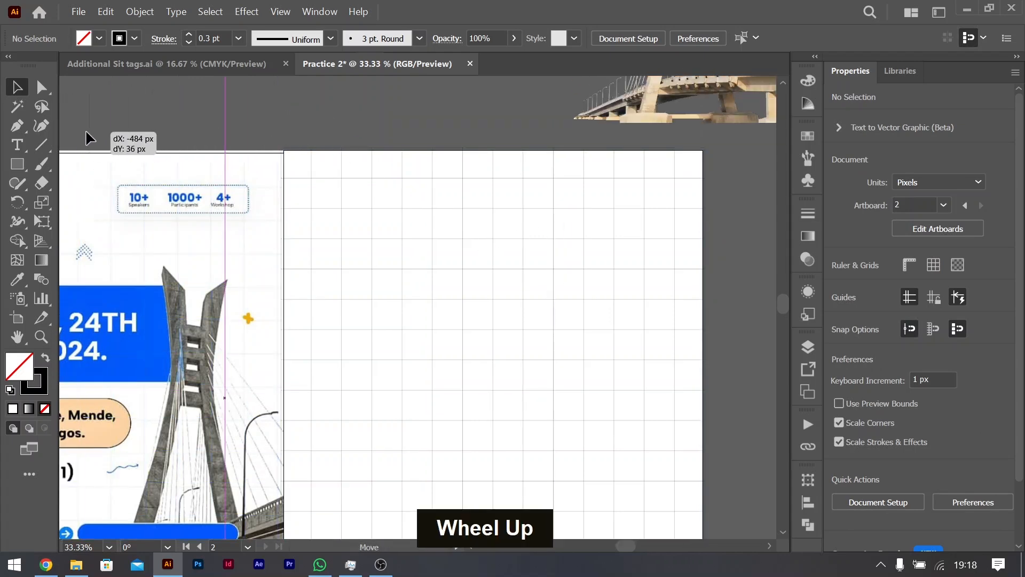
{"action": "scroll", "coordinate": [564, 233], "scroll_direction": "down", "scroll_amount": 3, "text": "alt"}
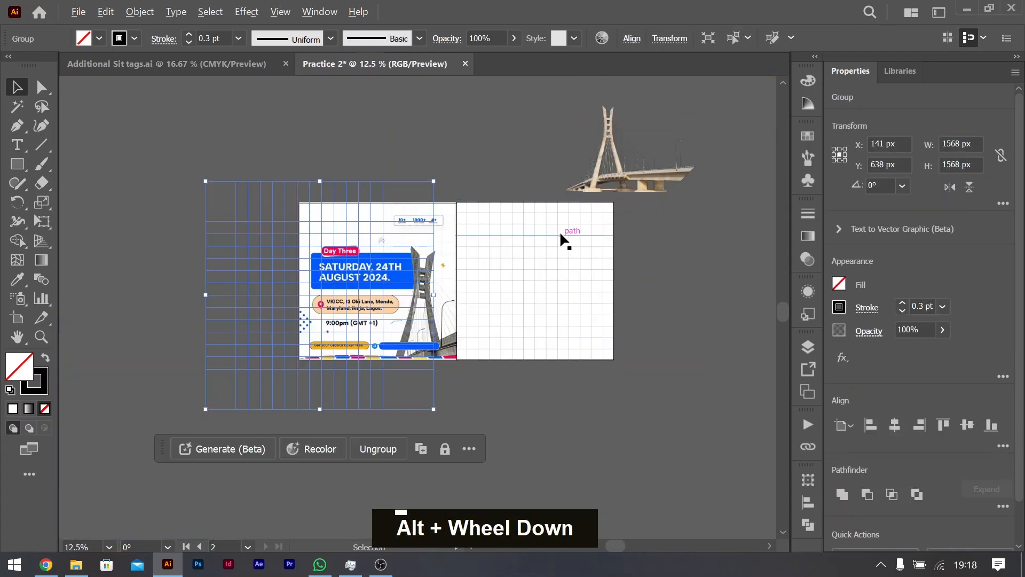
{"action": "left_click_drag", "start_coordinate": [236, 267], "coordinate": [126, 156]}
Step: Lock the white background rectangle on the second artboard
{"action": "left_click", "coordinate": [529, 284]}
{"action": "double_click", "coordinate": [529, 283]}
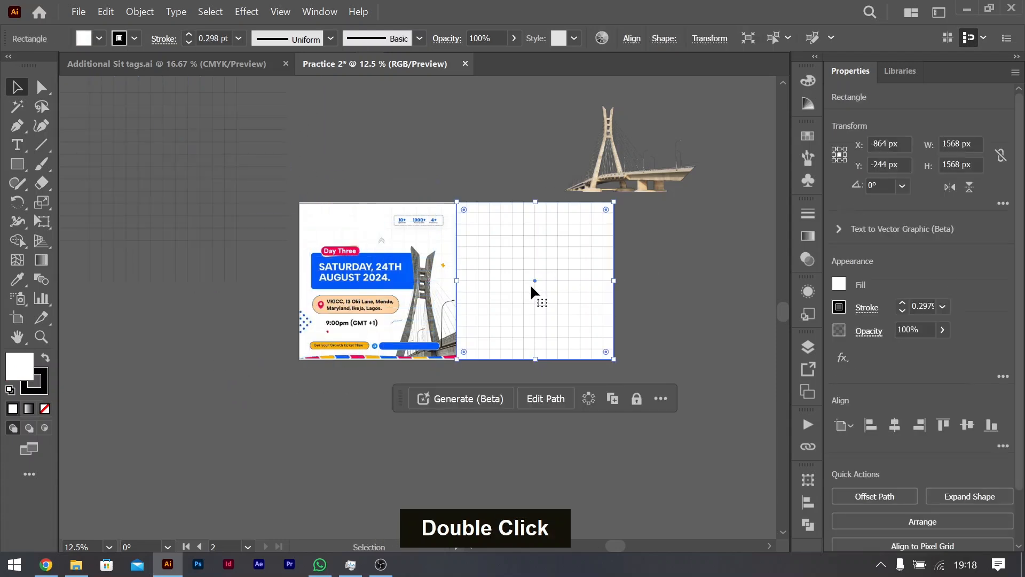
{"action": "scroll", "coordinate": [530, 283], "scroll_direction": "up", "scroll_amount": 2, "text": "alt"}
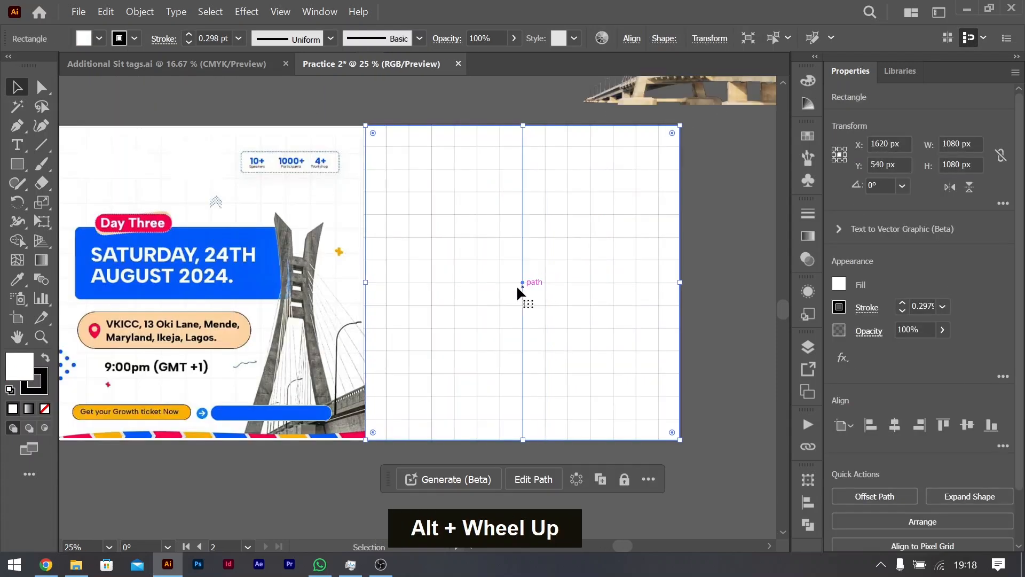
{"action": "scroll", "coordinate": [514, 277], "scroll_direction": "left", "scroll_amount": 2, "text": "ctrl"}
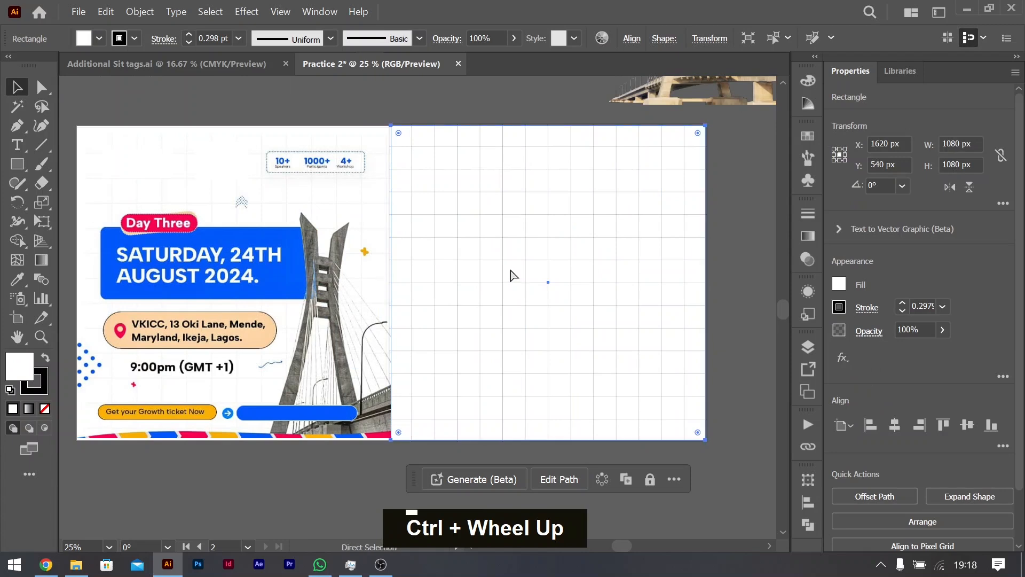
{"action": "key", "text": "ctrl+2"}
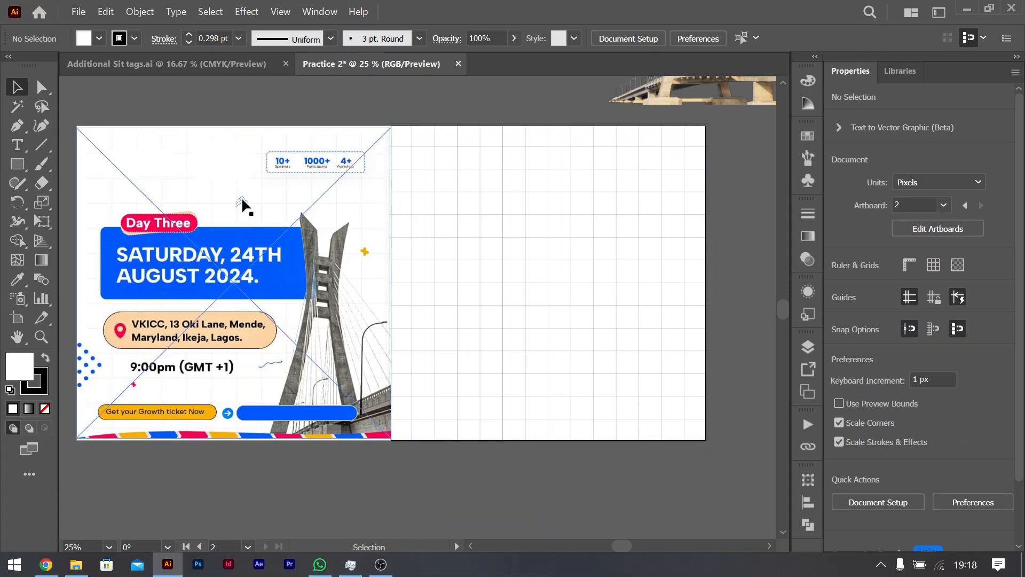
Step: Examine the reference flyer's dotted chevron, date block and the layered shapes of the "Day Three" badge
{"action": "scroll", "coordinate": [228, 227], "scroll_direction": "up", "scroll_amount": 4, "text": "alt"}
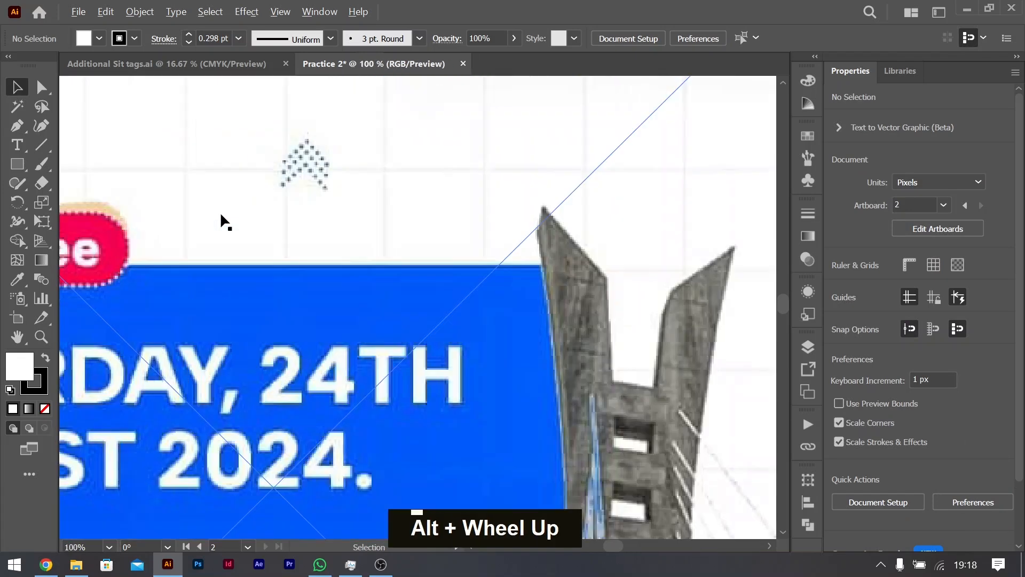
{"action": "scroll", "coordinate": [309, 193], "scroll_direction": "down", "scroll_amount": 3, "text": "alt"}
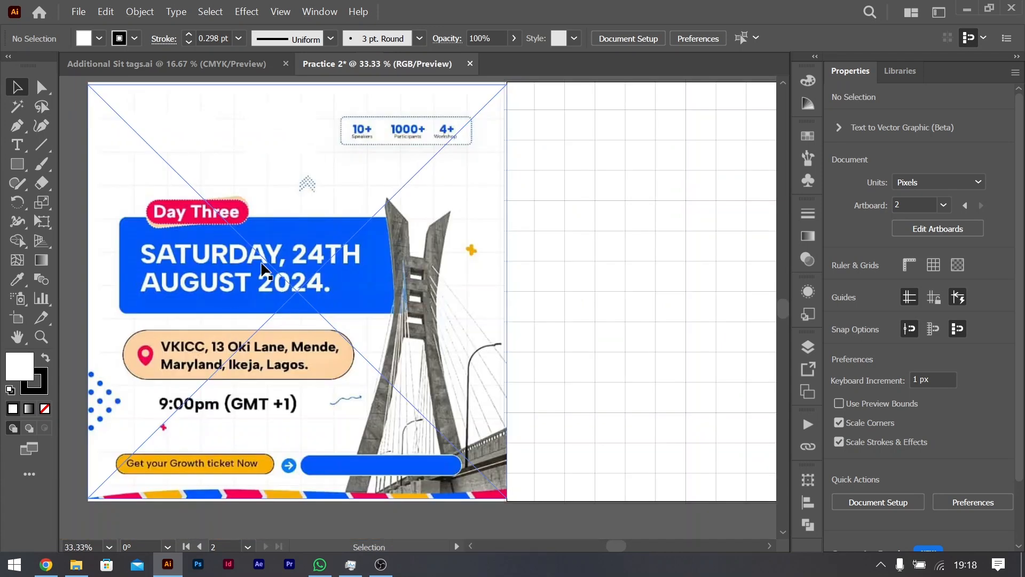
{"action": "scroll", "coordinate": [318, 278], "scroll_direction": "right", "scroll_amount": 5, "text": "ctrl"}
{"action": "scroll", "coordinate": [336, 275], "scroll_direction": "left", "scroll_amount": 2, "text": "ctrl"}
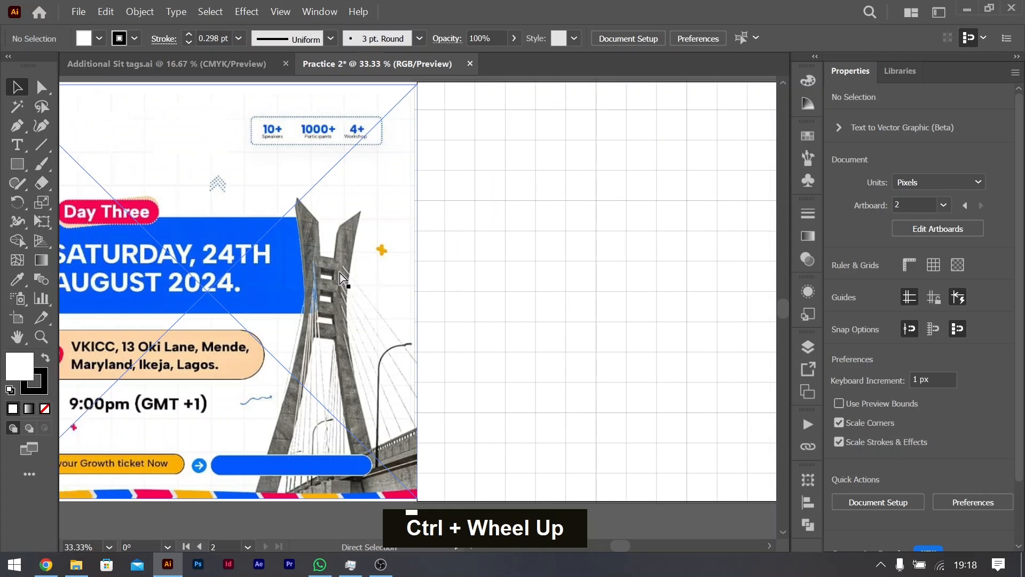
{"action": "scroll", "coordinate": [339, 274], "scroll_direction": "left", "scroll_amount": 3, "text": "ctrl"}
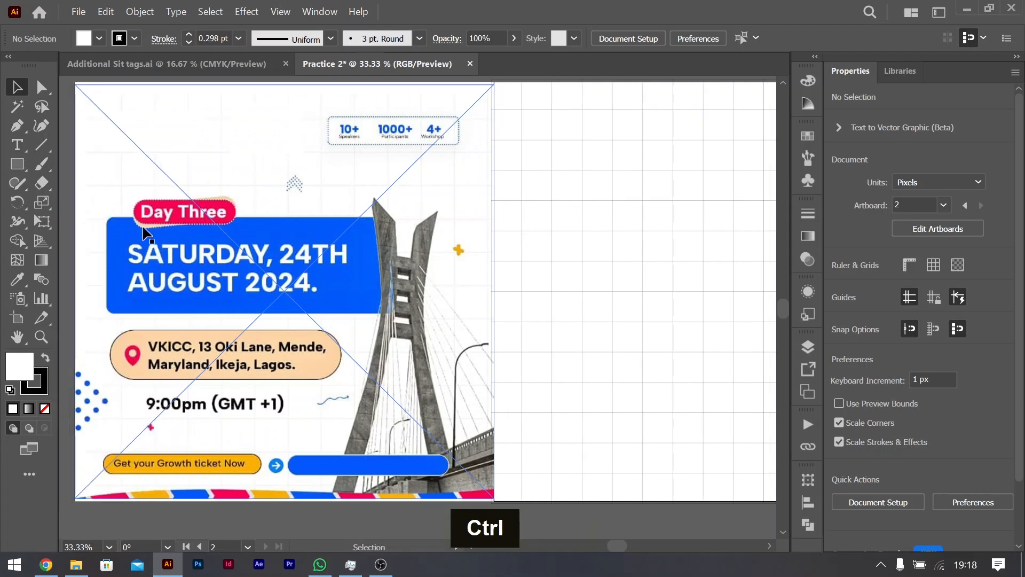
{"action": "scroll", "coordinate": [133, 213], "scroll_direction": "up", "scroll_amount": 5, "text": "alt"}
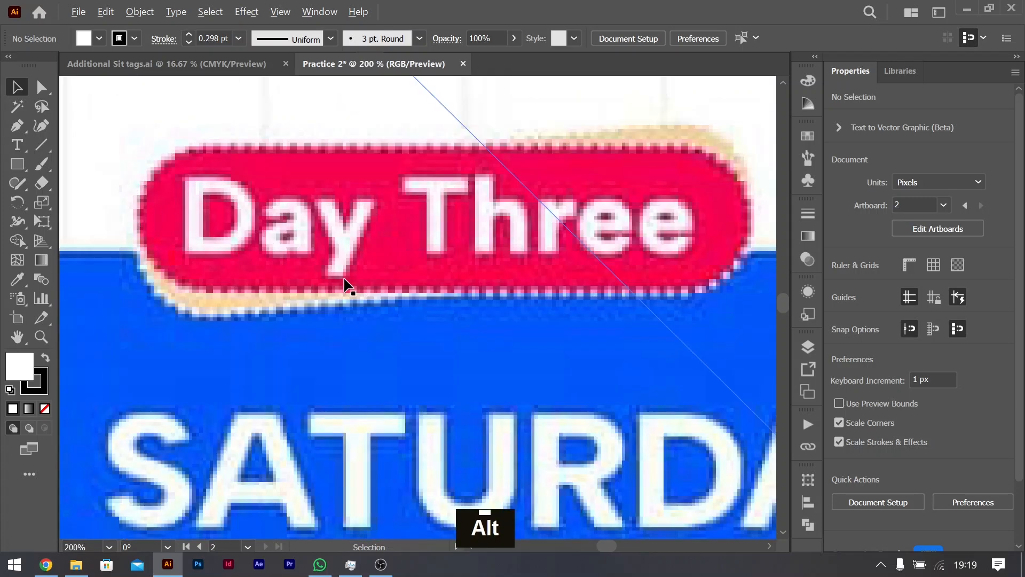
{"action": "scroll", "coordinate": [345, 283], "scroll_direction": "down", "scroll_amount": 2, "text": "alt"}
{"action": "scroll", "coordinate": [510, 291], "scroll_direction": "down", "scroll_amount": 3, "text": "alt"}
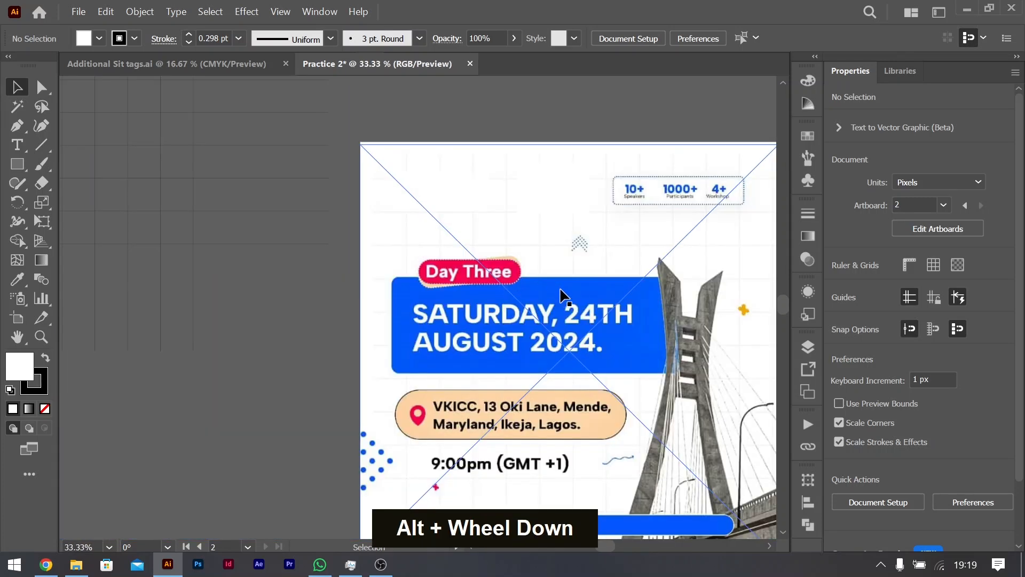
Step: Draw a fully rounded, pill-shaped rectangle about 380 × 94 px in the upper-left part of the second artboard
{"action": "scroll", "coordinate": [559, 296], "scroll_direction": "right", "scroll_amount": 6, "text": "ctrl"}
{"action": "right_click", "coordinate": [20, 164]}
{"action": "left_click", "coordinate": [90, 183]}
{"action": "scroll", "coordinate": [572, 274], "scroll_direction": "right", "scroll_amount": 1, "text": "ctrl"}
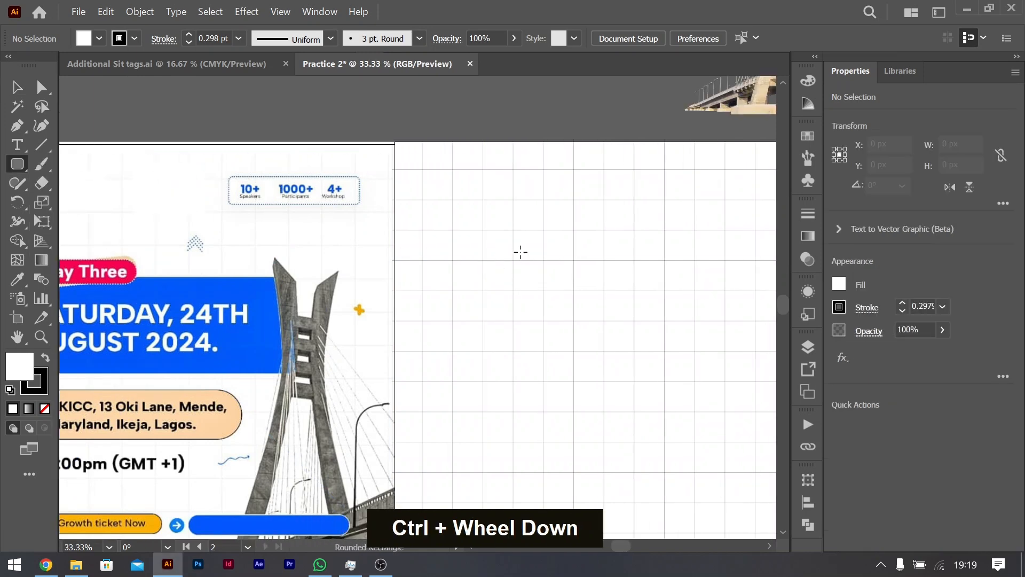
{"action": "left_click_drag", "start_coordinate": [445, 246], "coordinate": [459, 292]}
{"action": "key", "text": "v"}
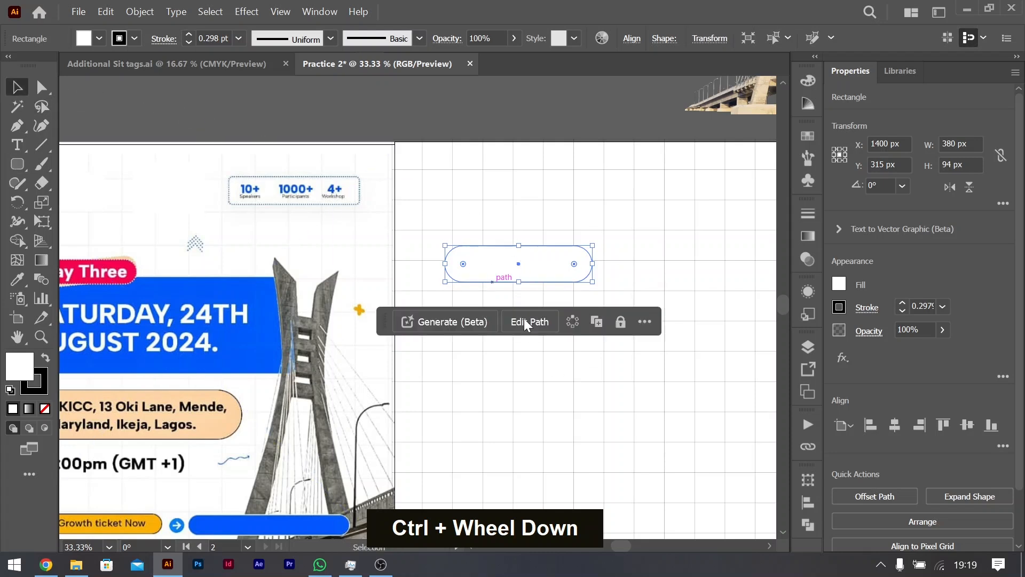
Step: Sample the "Day Three" badge's red as the pill's fill and move the pill slightly down and right to X 1447, Y 353 px
{"action": "key", "text": "i"}
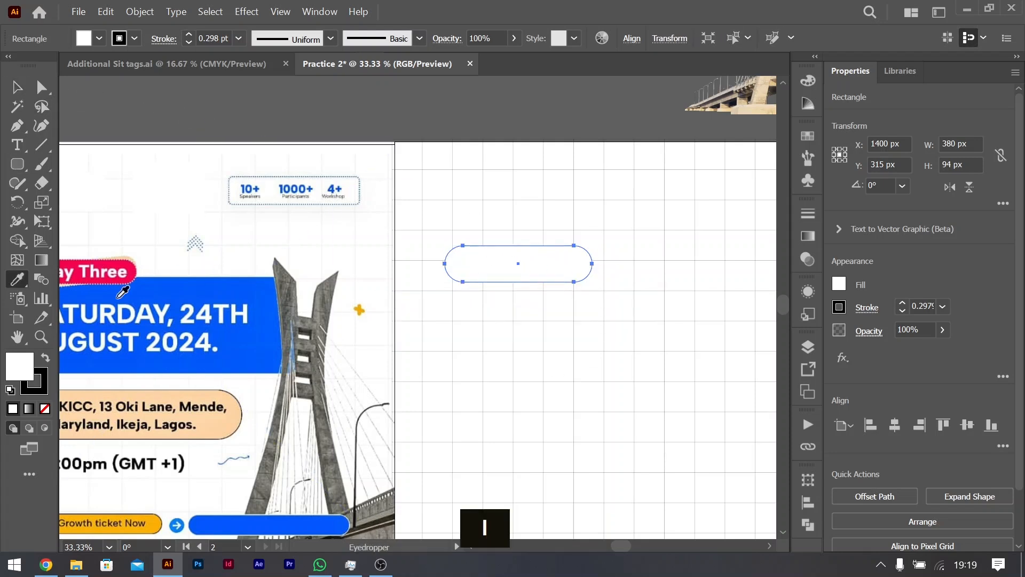
{"action": "left_click", "coordinate": [127, 268]}
{"action": "key", "text": "v"}
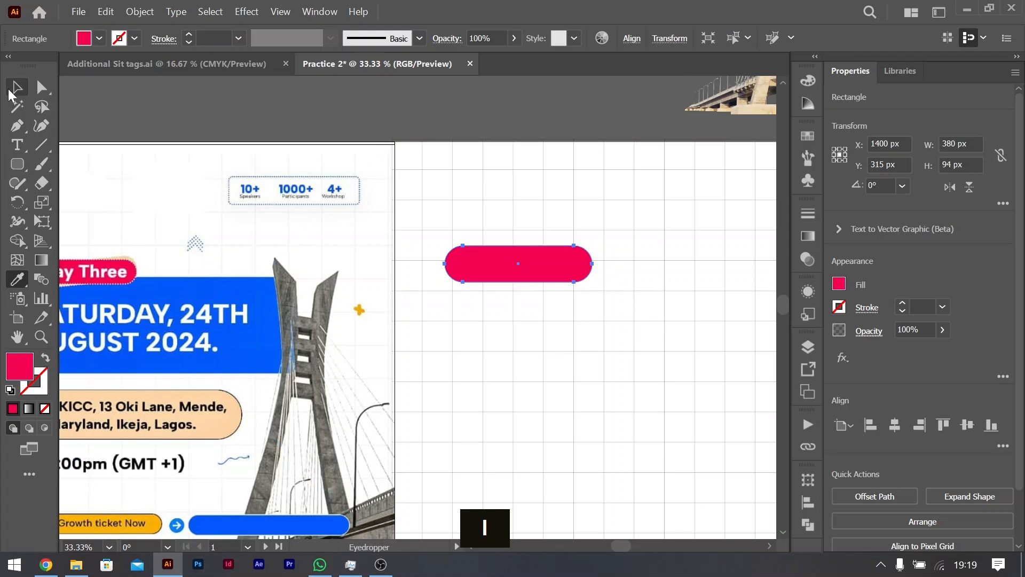
{"action": "left_click_drag", "start_coordinate": [543, 276], "coordinate": [560, 290]}
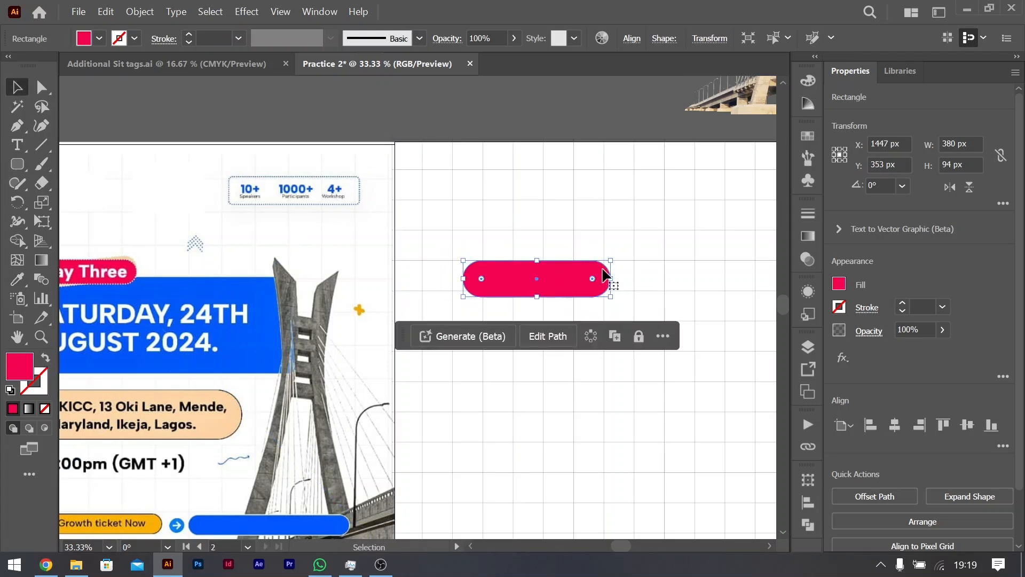
Step: Duplicate the red pill in place and send the copy backward behind the original
{"action": "scroll", "coordinate": [433, 305], "scroll_direction": "left", "scroll_amount": 4}
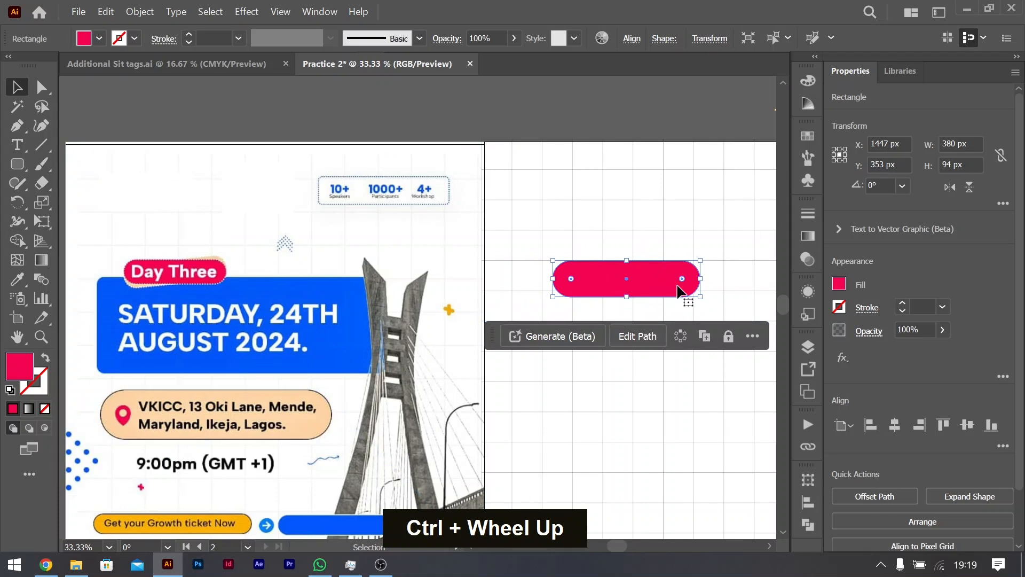
{"action": "scroll", "coordinate": [655, 288], "scroll_direction": "right", "scroll_amount": 7}
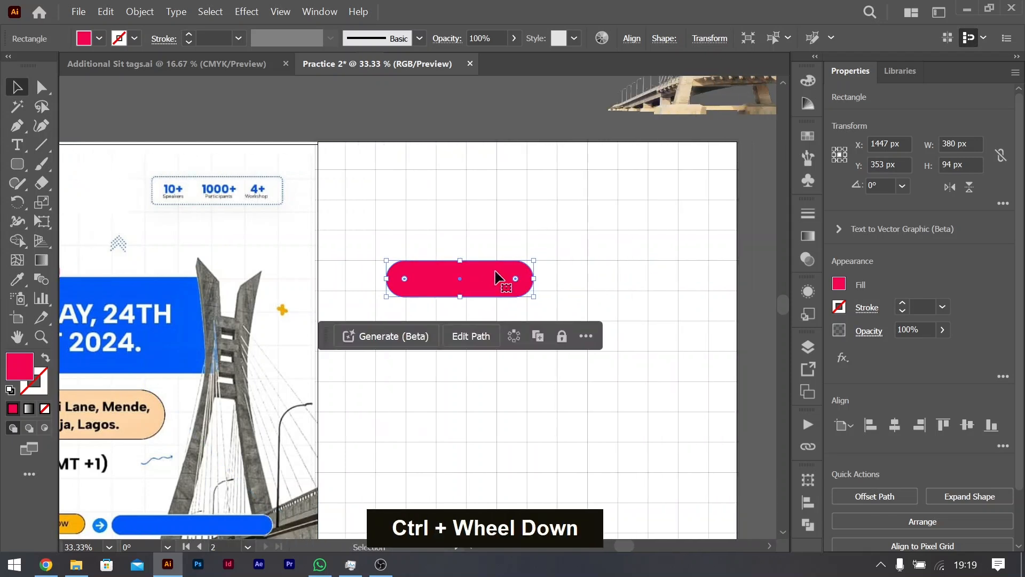
{"action": "key", "text": "ctrl+c"}
{"action": "key", "text": "ctrl+f"}
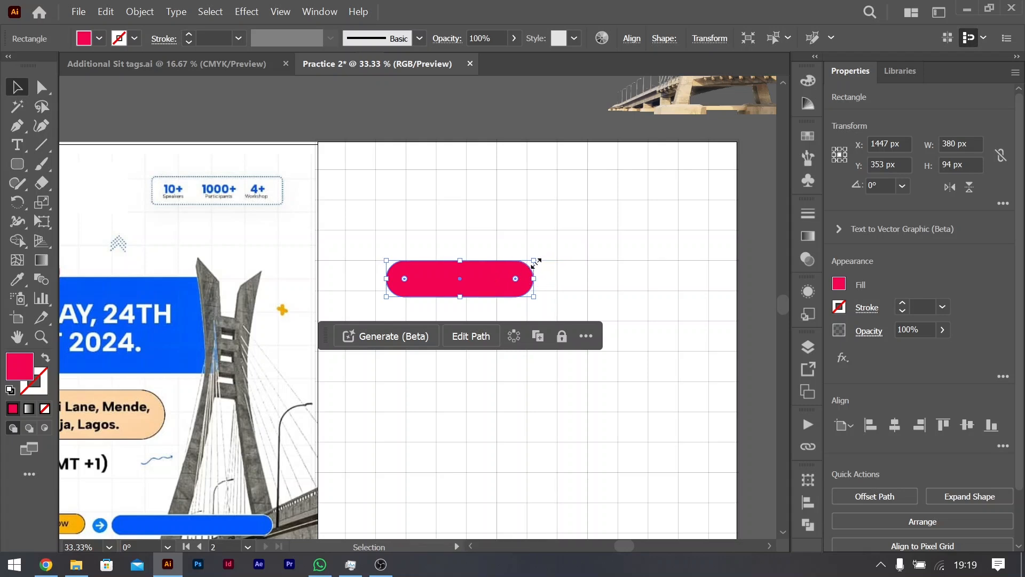
{"action": "right_click", "coordinate": [490, 285]}
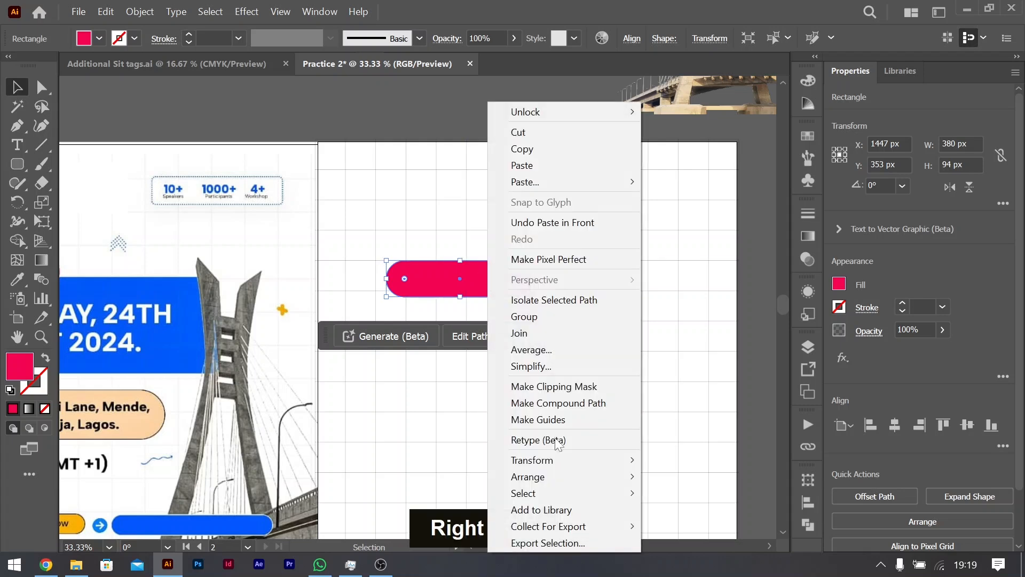
{"action": "mouse_move", "coordinate": [608, 479]}
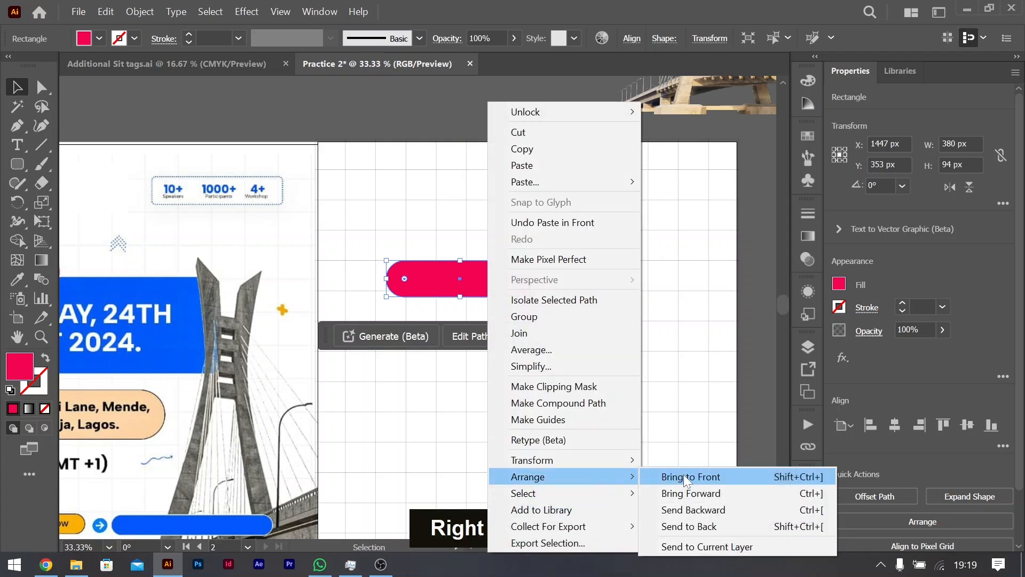
{"action": "left_click", "coordinate": [701, 512]}
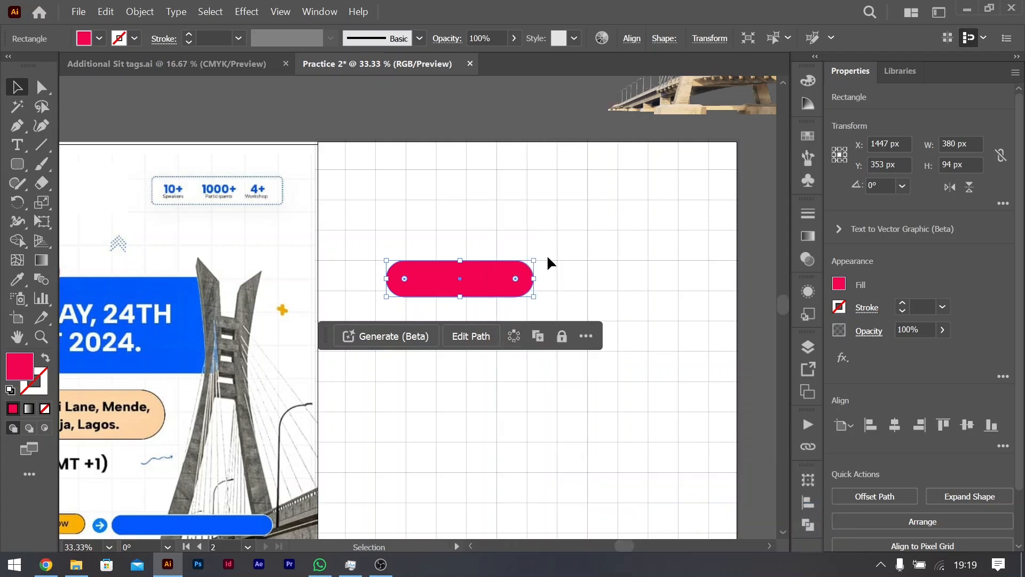
Step: Rotate the rear pill about 5.3° counterclockwise and fill it with the peach sampled from behind the reference "Day Three" badge
{"action": "left_click_drag", "start_coordinate": [542, 260], "coordinate": [538, 251]}
{"action": "key", "text": "i"}
{"action": "scroll", "coordinate": [114, 258], "scroll_direction": "left", "scroll_amount": 3}
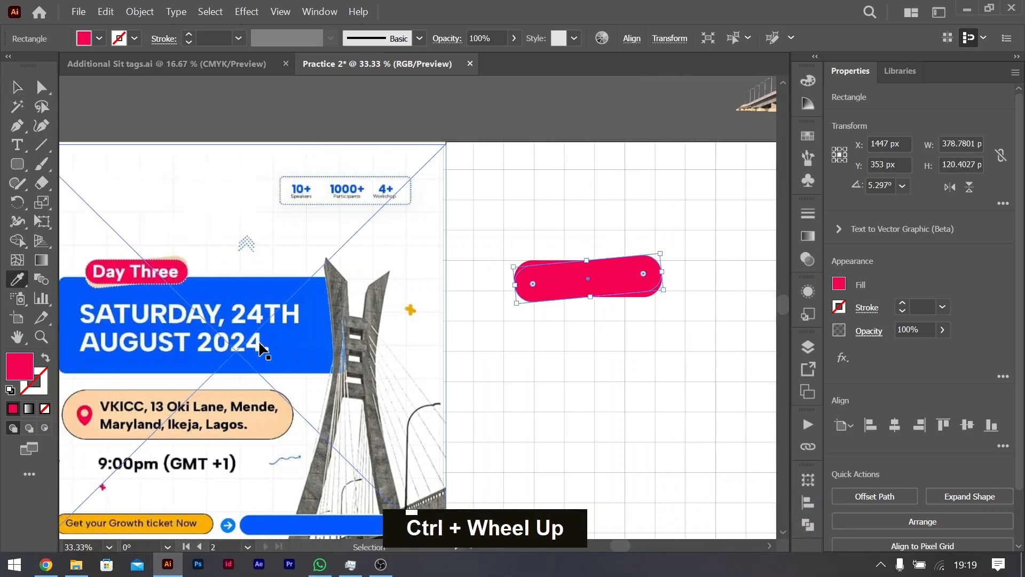
{"action": "left_click", "coordinate": [107, 284]}
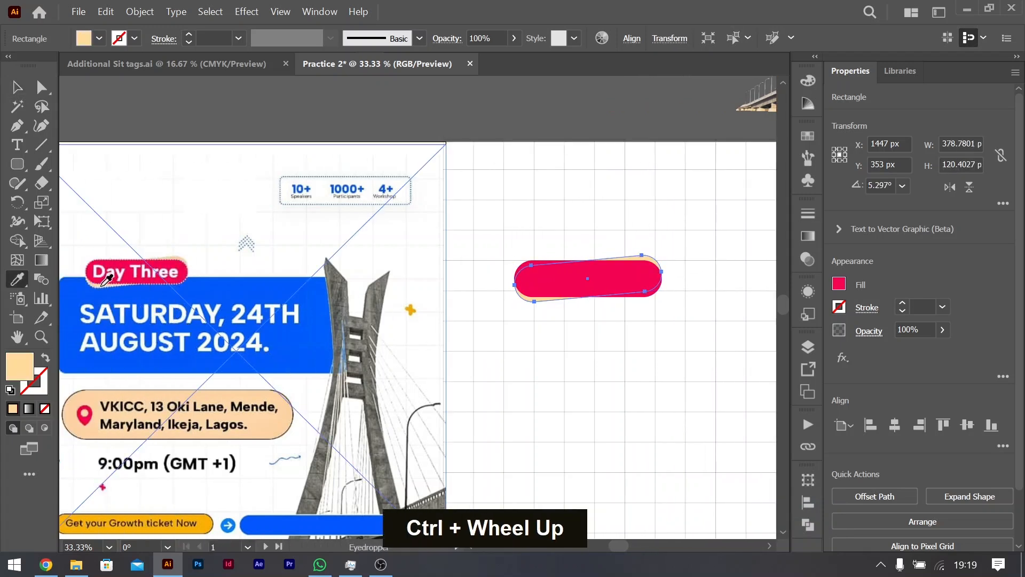
{"action": "left_click", "coordinate": [16, 87]}
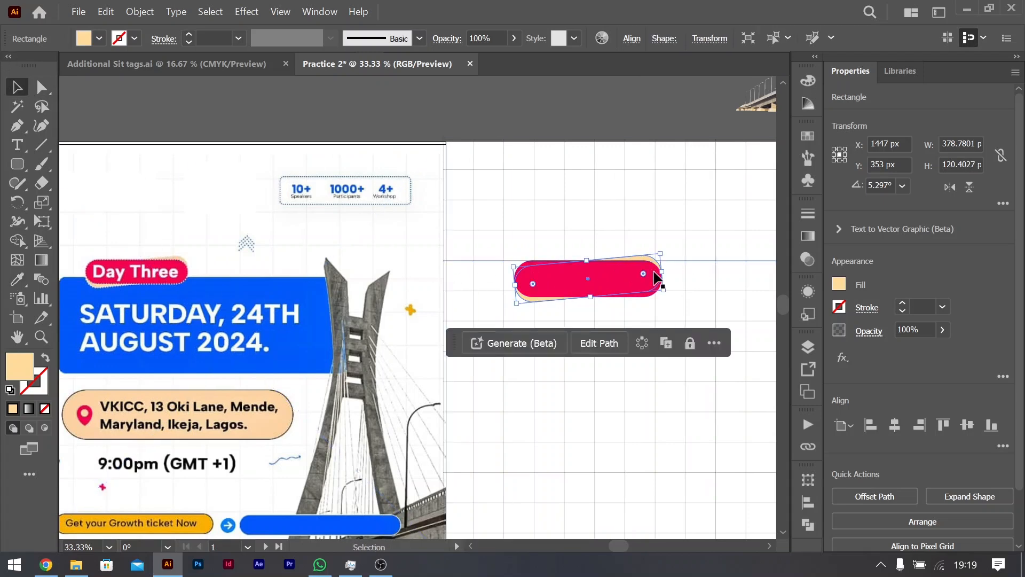
Step: Give the front red pill a white stroke of 2 pt
{"action": "scroll", "coordinate": [648, 279], "scroll_direction": "up", "scroll_amount": 2}
{"action": "scroll", "coordinate": [650, 281], "scroll_direction": "right", "scroll_amount": 4}
{"action": "left_click", "coordinate": [532, 284]}
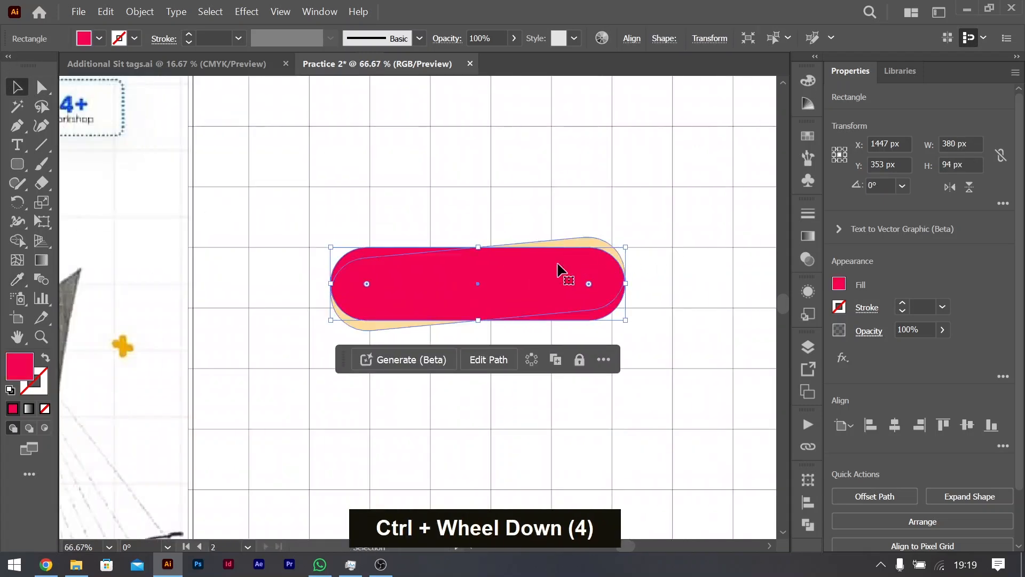
{"action": "scroll", "coordinate": [469, 271], "scroll_direction": "left", "scroll_amount": 8}
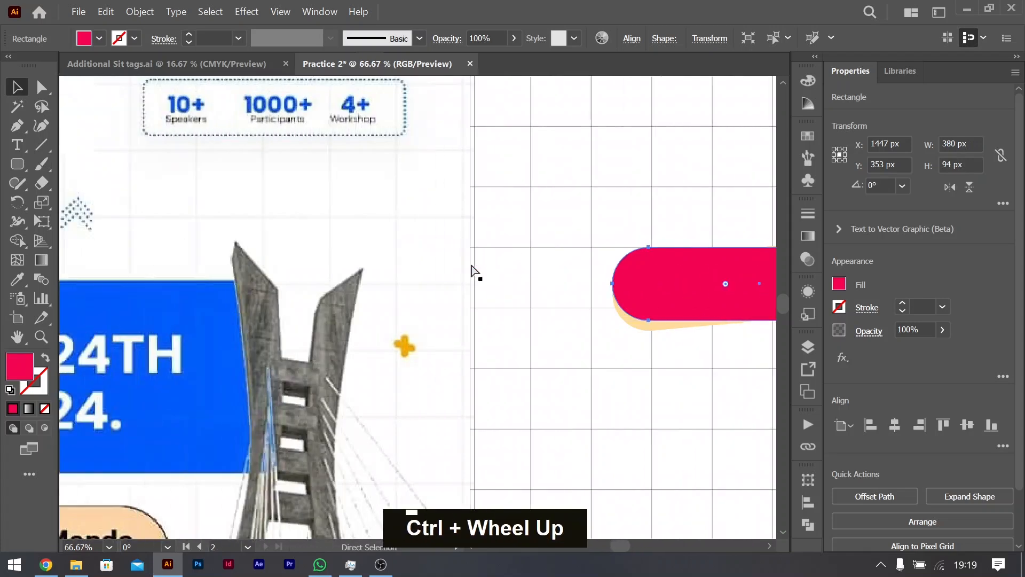
{"action": "scroll", "coordinate": [568, 272], "scroll_direction": "right", "scroll_amount": 8}
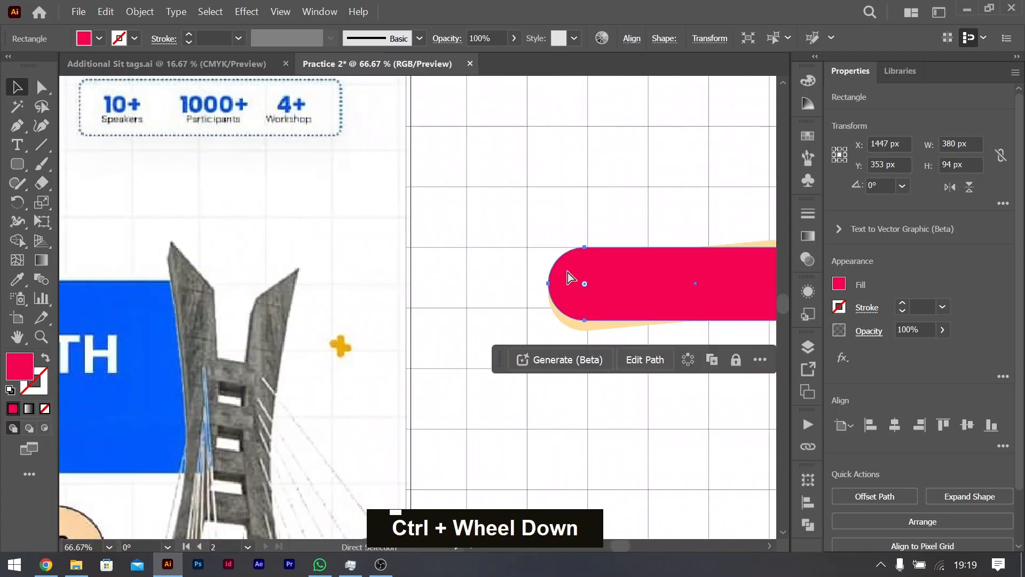
{"action": "left_click", "coordinate": [902, 304]}
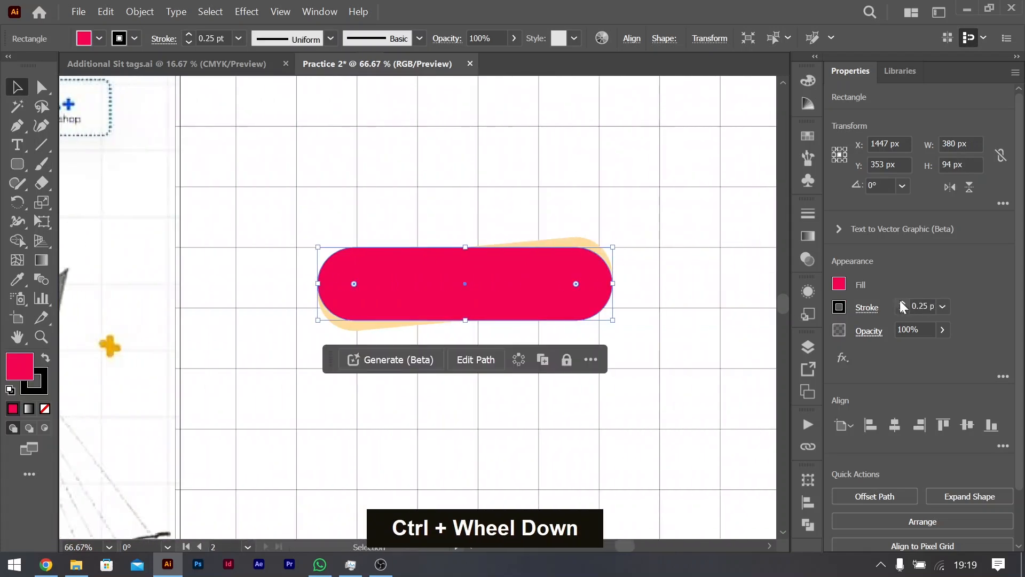
{"action": "left_click", "coordinate": [902, 304]}
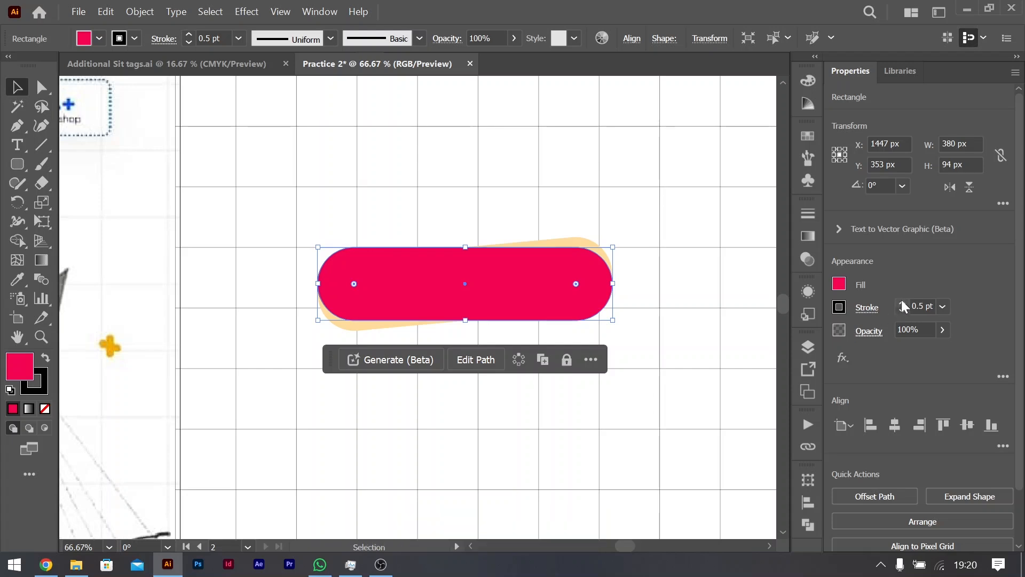
{"action": "left_click", "coordinate": [903, 304]}
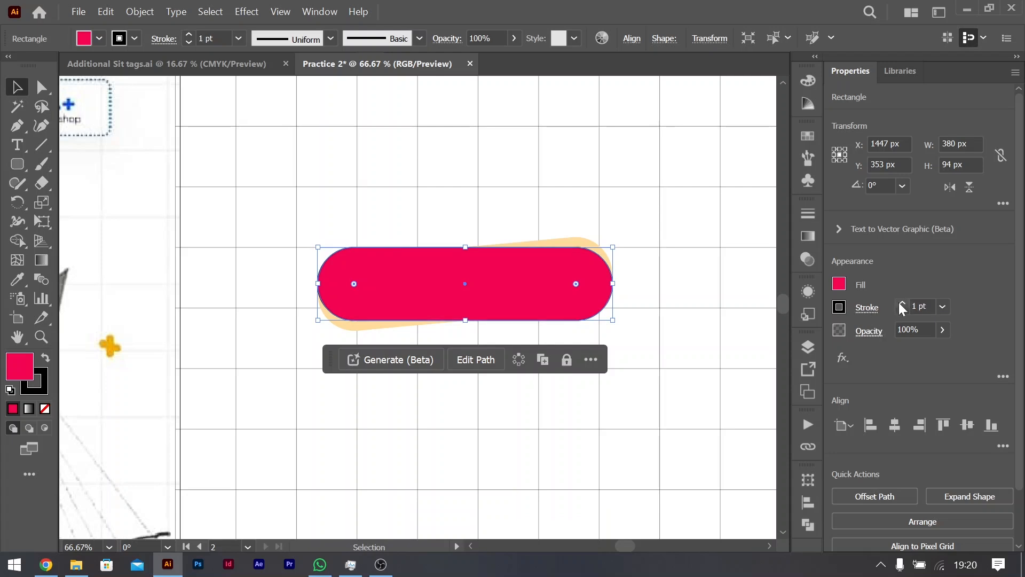
{"action": "double_click", "coordinate": [901, 304]}
{"action": "double_click", "coordinate": [902, 310]}
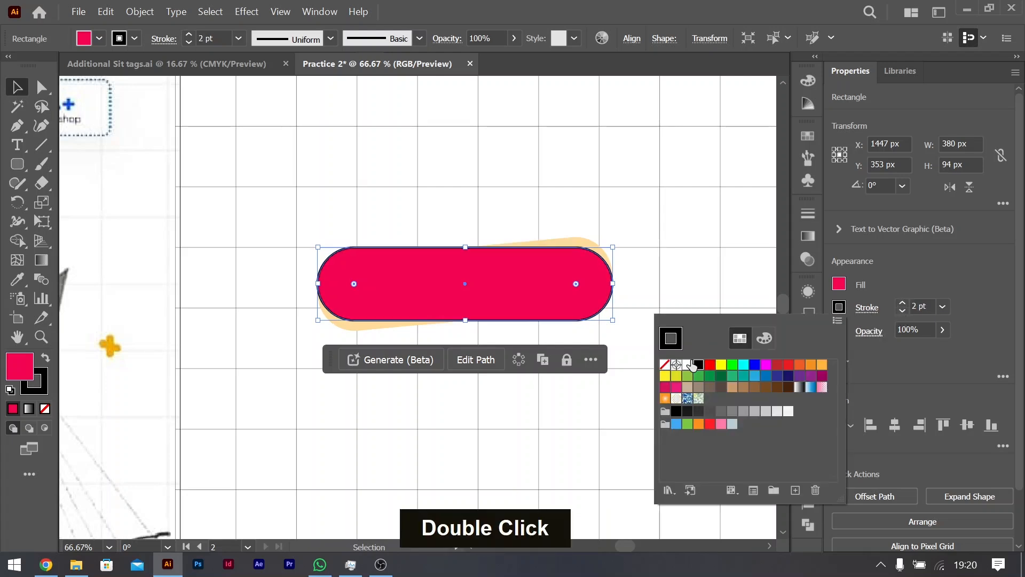
{"action": "left_click", "coordinate": [691, 364]}
Step: Turn on the dashed line for the red pill's white stroke and try a 4 pt gap
{"action": "left_click", "coordinate": [866, 310]}
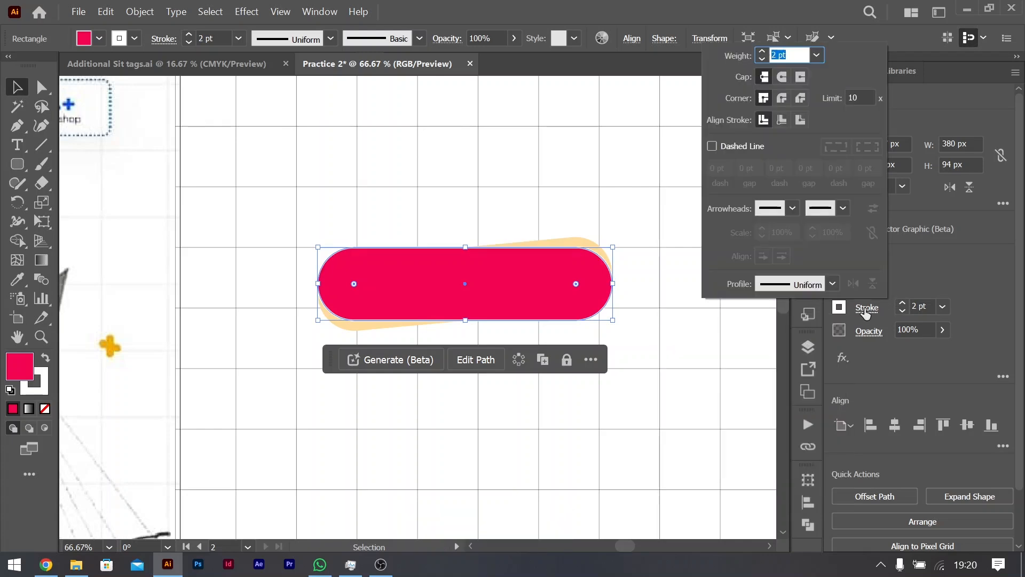
{"action": "left_click", "coordinate": [718, 145]}
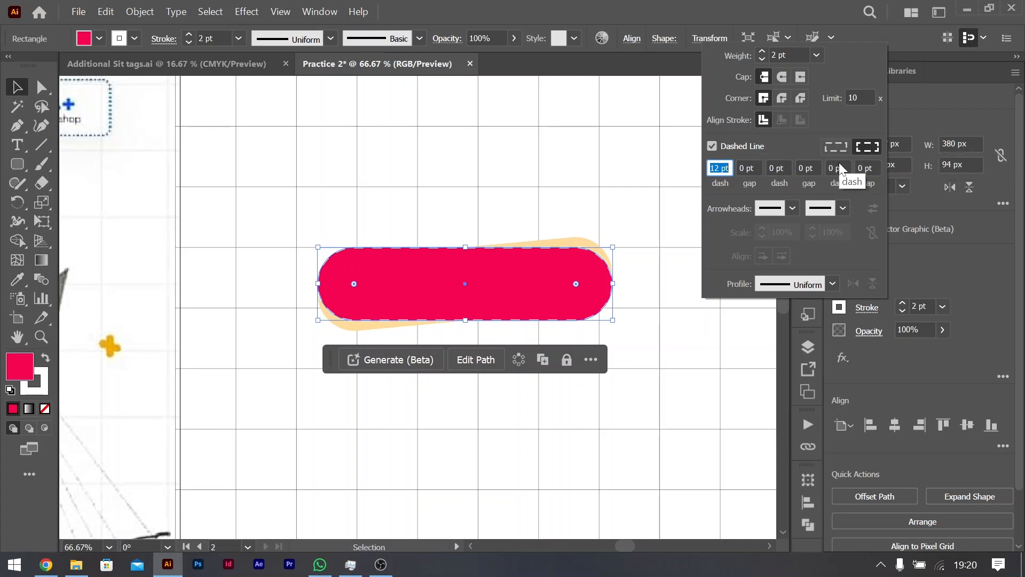
{"action": "left_click", "coordinate": [752, 166]}
{"action": "key", "text": "Up"}
{"action": "key", "text": "Up"}
{"action": "key", "text": "Up"}
{"action": "key", "text": "Up"}
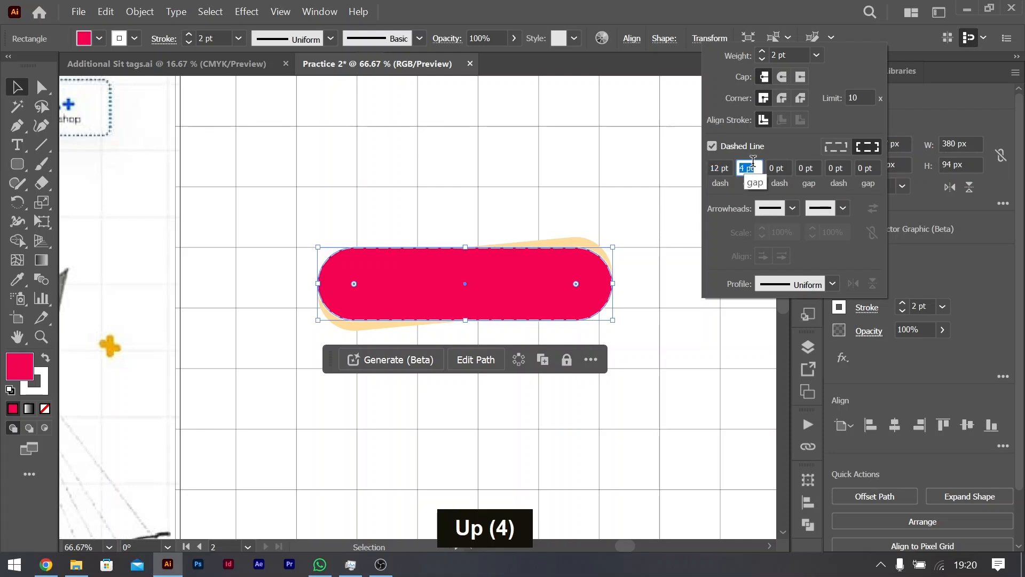
{"action": "key", "text": "Down"}
{"action": "key", "text": "Down"}
{"action": "key", "text": "Down"}
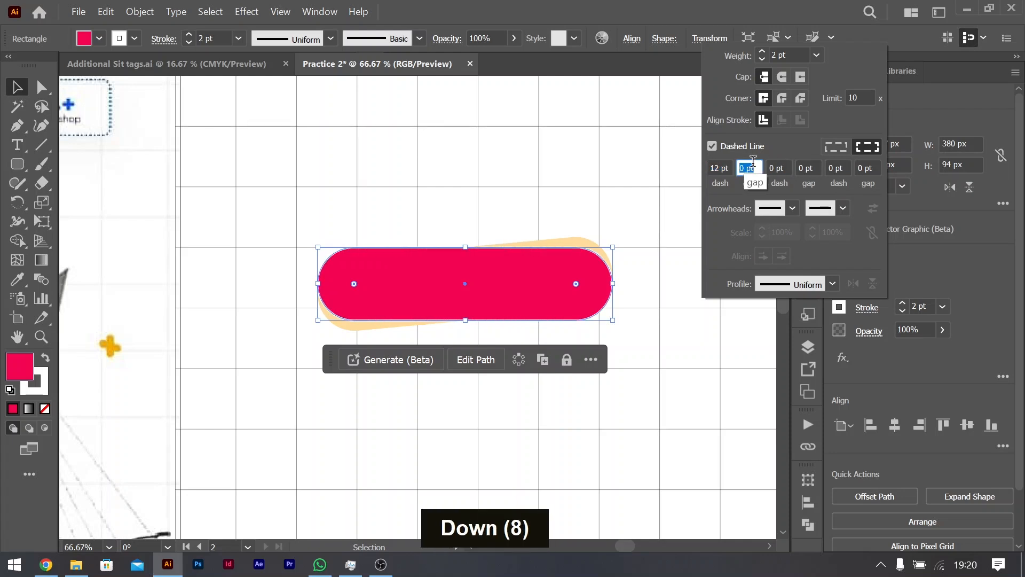
{"action": "key", "text": "Up"}
{"action": "key", "text": "Up"}
{"action": "key", "text": "Up"}
{"action": "key", "text": "Up"}
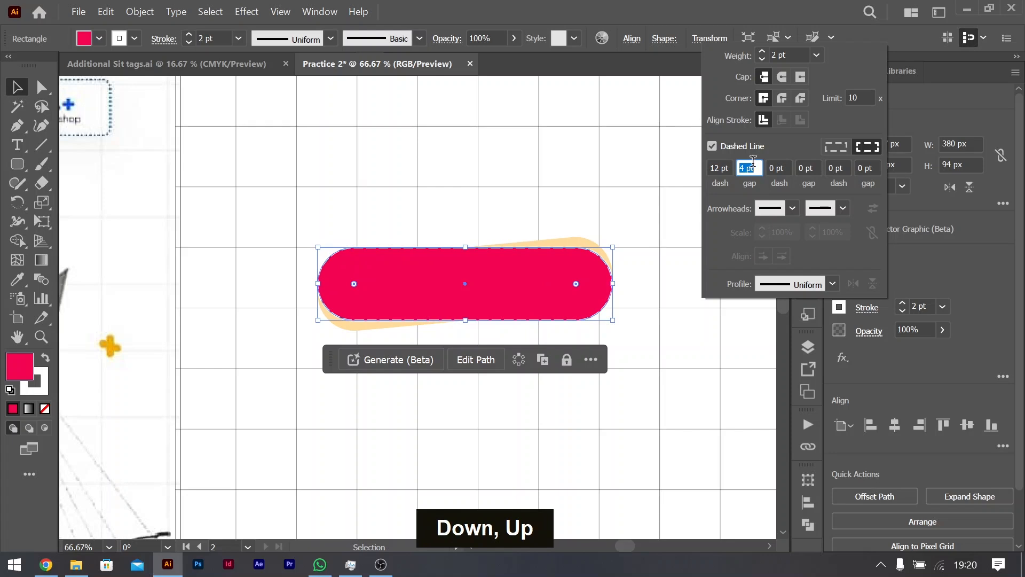
Step: Set the dash length of the red pill's white stroke to 2 pt
{"action": "left_click", "coordinate": [720, 164]}
{"action": "key", "text": "Down"}
{"action": "key", "text": "Down"}
{"action": "key", "text": "Down"}
{"action": "key", "text": "Down"}
{"action": "key", "text": "Down"}
{"action": "key", "text": "Down"}
{"action": "key", "text": "Down"}
{"action": "key", "text": "Down"}
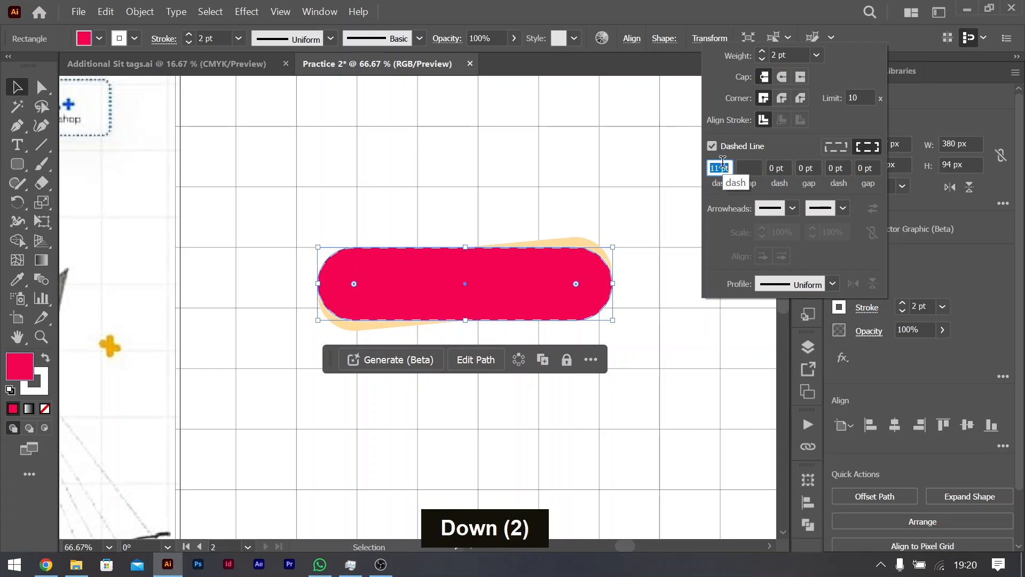
{"action": "key", "text": "Down"}
{"action": "key", "text": "Down"}
{"action": "key", "text": "Down"}
{"action": "key", "text": "Down"}
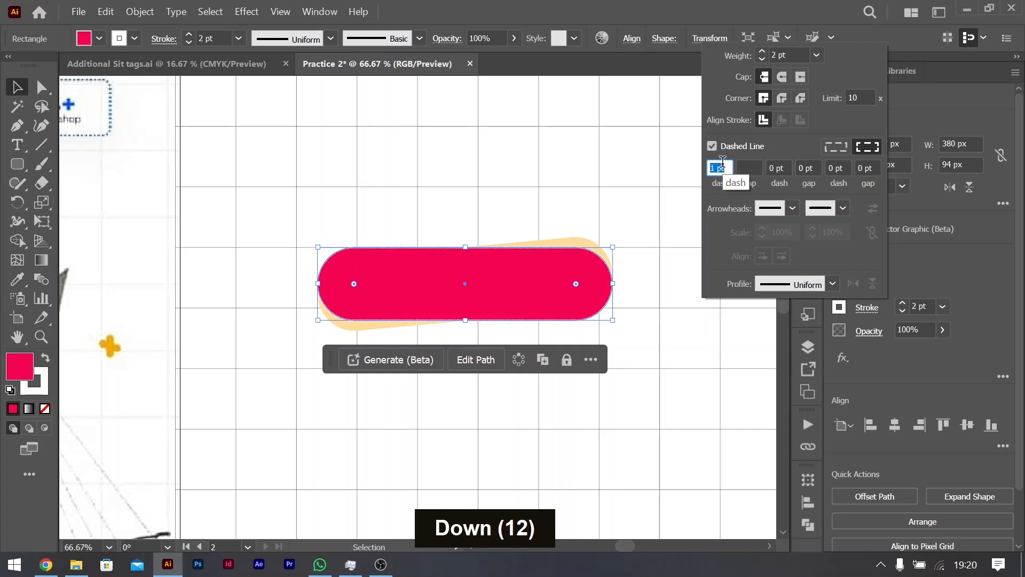
{"action": "key", "text": "Up"}
{"action": "key", "text": "Up"}
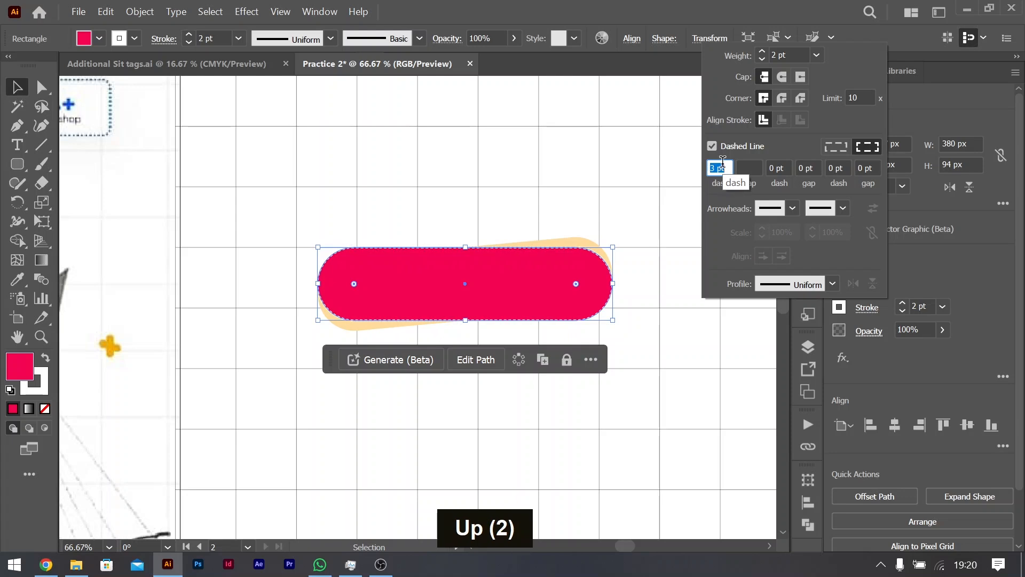
{"action": "scroll", "coordinate": [599, 208], "scroll_direction": "up", "scroll_amount": 1, "text": "alt"}
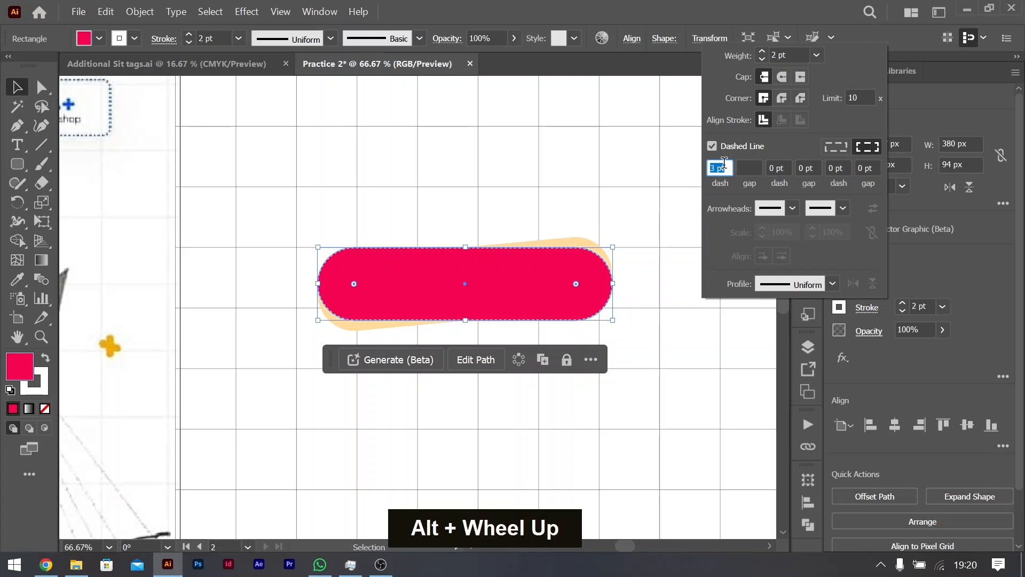
{"action": "key", "text": "Down"}
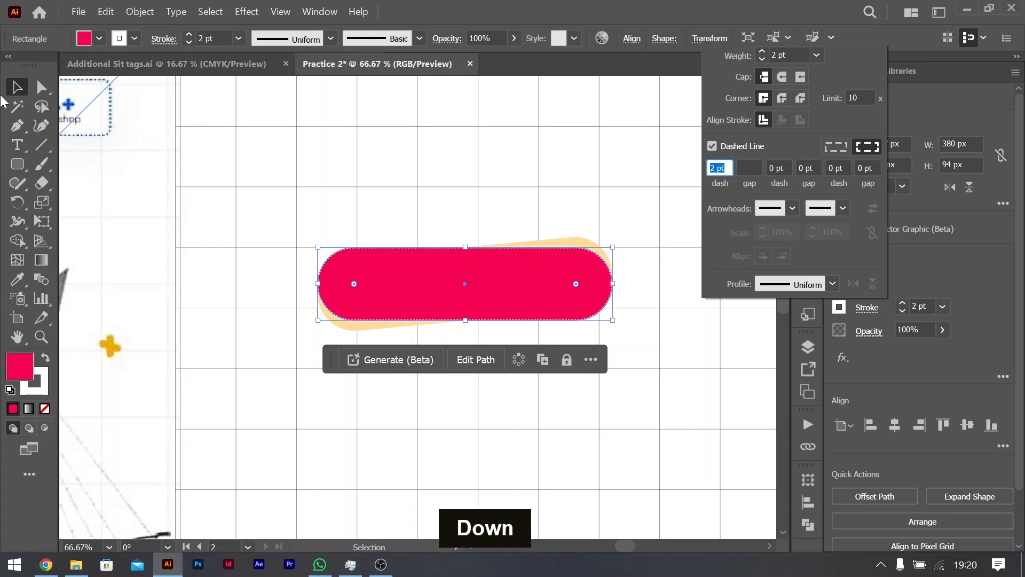
{"action": "left_click", "coordinate": [18, 83]}
{"action": "left_click", "coordinate": [109, 235]}
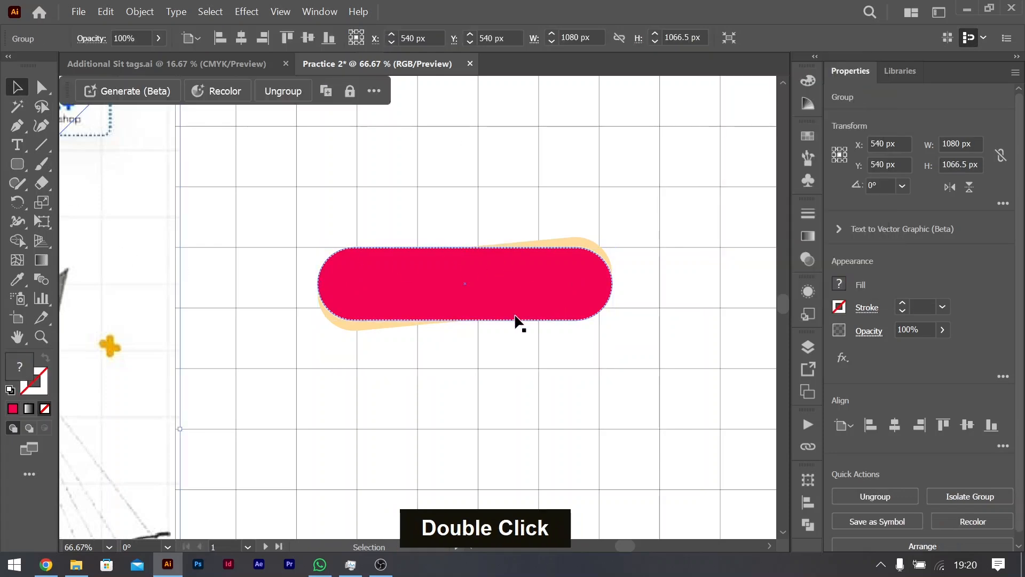
Step: Compare the outline with the reference badge and increase the red pill's stroke weight to 6 pt
{"action": "scroll", "coordinate": [492, 309], "scroll_direction": "down", "scroll_amount": 1}
{"action": "scroll", "coordinate": [210, 309], "scroll_direction": "left", "scroll_amount": 9}
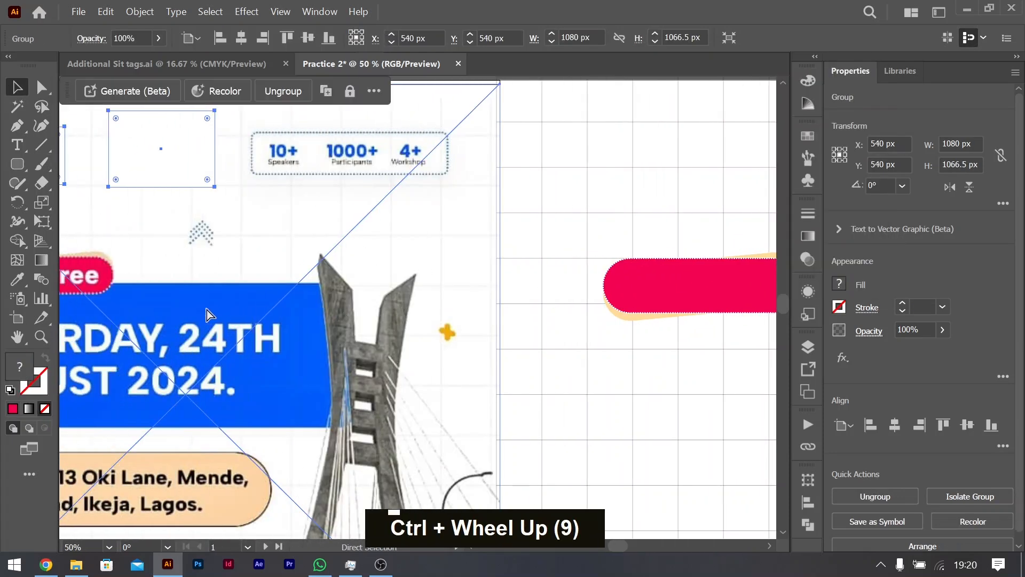
{"action": "scroll", "coordinate": [418, 291], "scroll_direction": "right", "scroll_amount": 5}
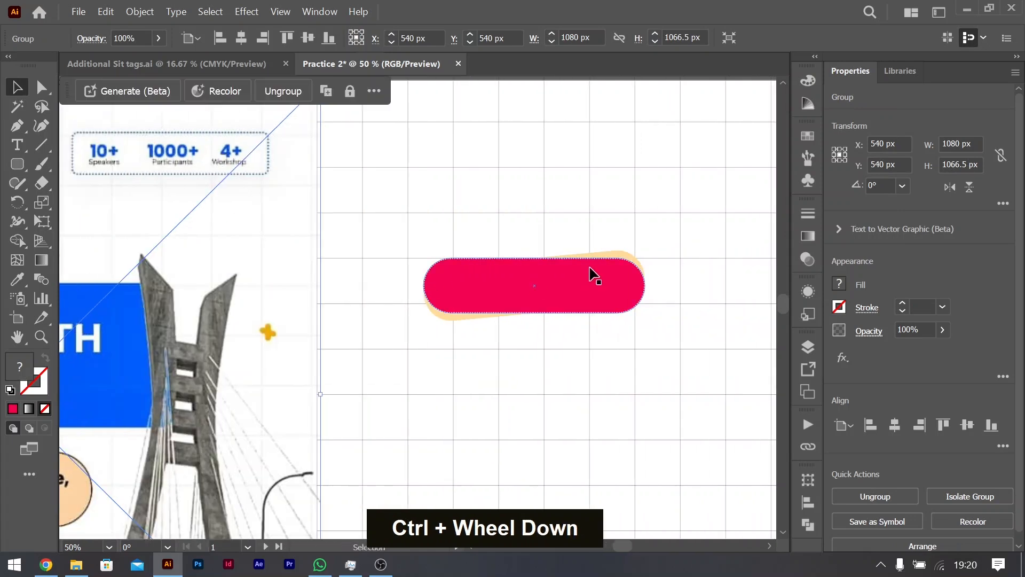
{"action": "left_click", "coordinate": [602, 265]}
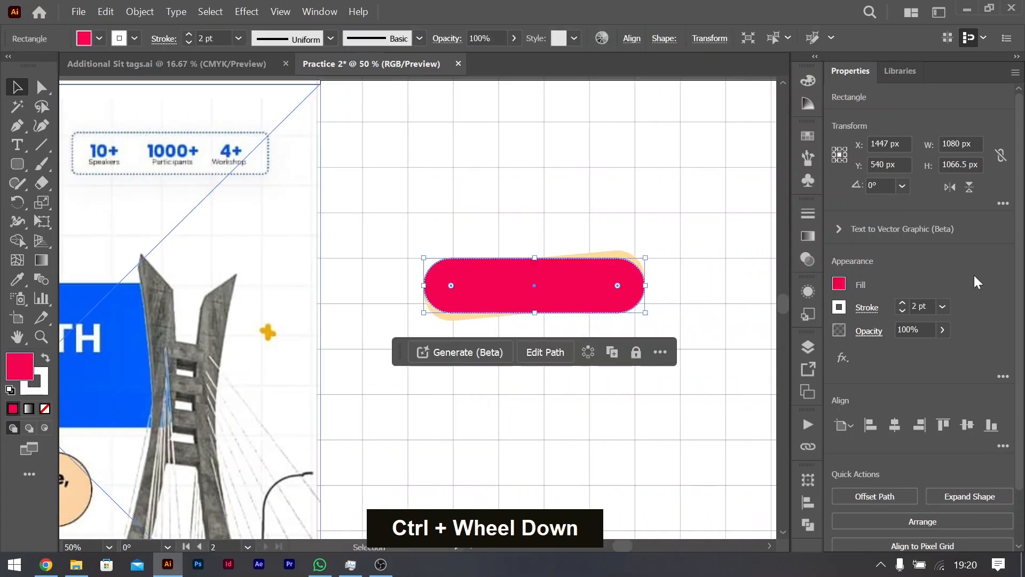
{"action": "left_click", "coordinate": [903, 302]}
{"action": "left_click", "coordinate": [902, 303]}
{"action": "left_click", "coordinate": [902, 303]}
{"action": "left_click", "coordinate": [902, 303]}
{"action": "left_click", "coordinate": [902, 302]}
{"action": "left_click", "coordinate": [902, 311]}
Step: Set the dash length of the red pill's 6 pt stroke to 3 pt
{"action": "left_click", "coordinate": [864, 314]}
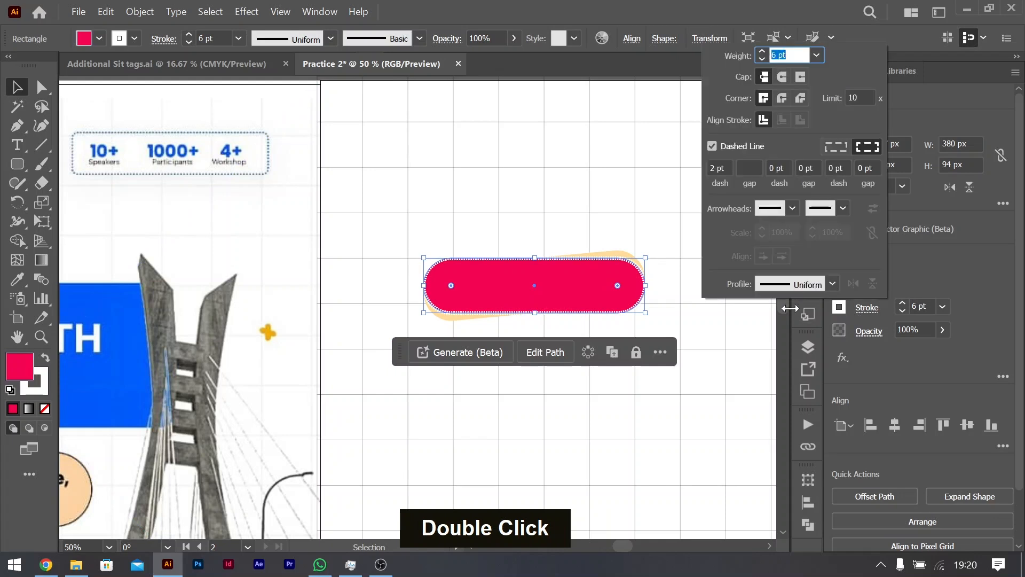
{"action": "left_click", "coordinate": [719, 166]}
{"action": "key", "text": "Up"}
{"action": "key", "text": "Up"}
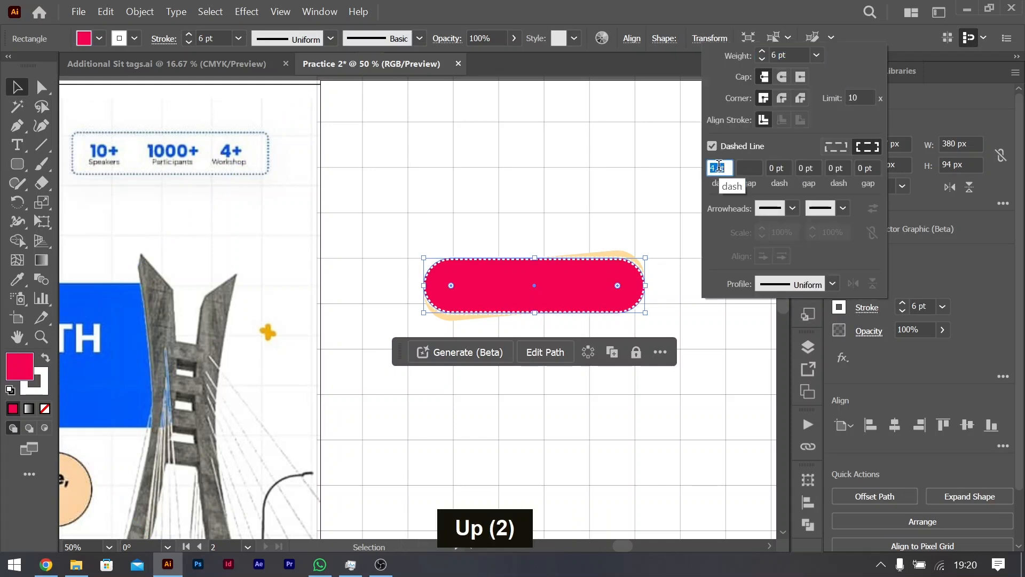
{"action": "key", "text": "Down"}
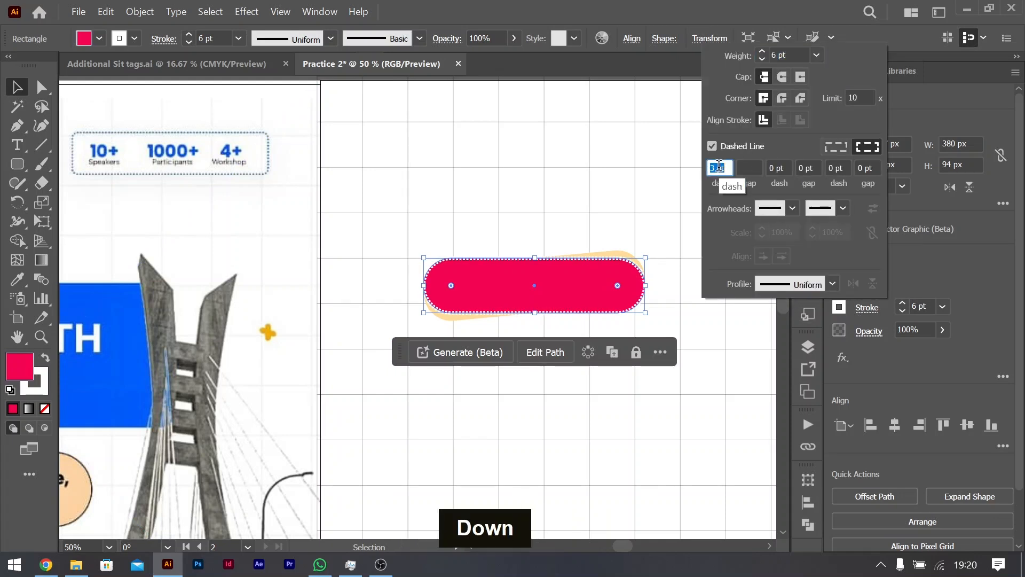
{"action": "left_click", "coordinate": [22, 89]}
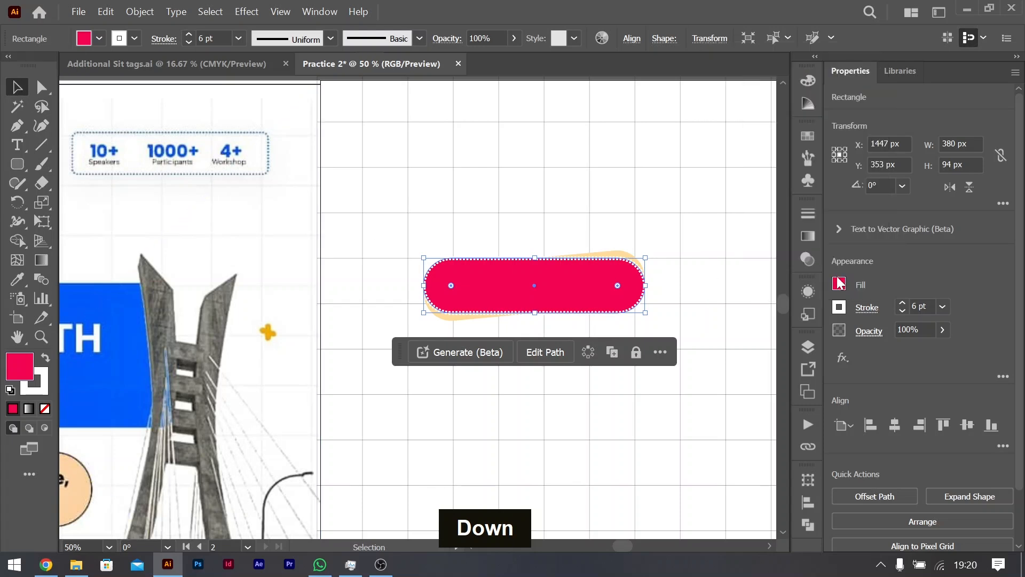
Step: Try a round cap on the red pill's dashed white stroke and return it to the butt cap
{"action": "left_click", "coordinate": [864, 310]}
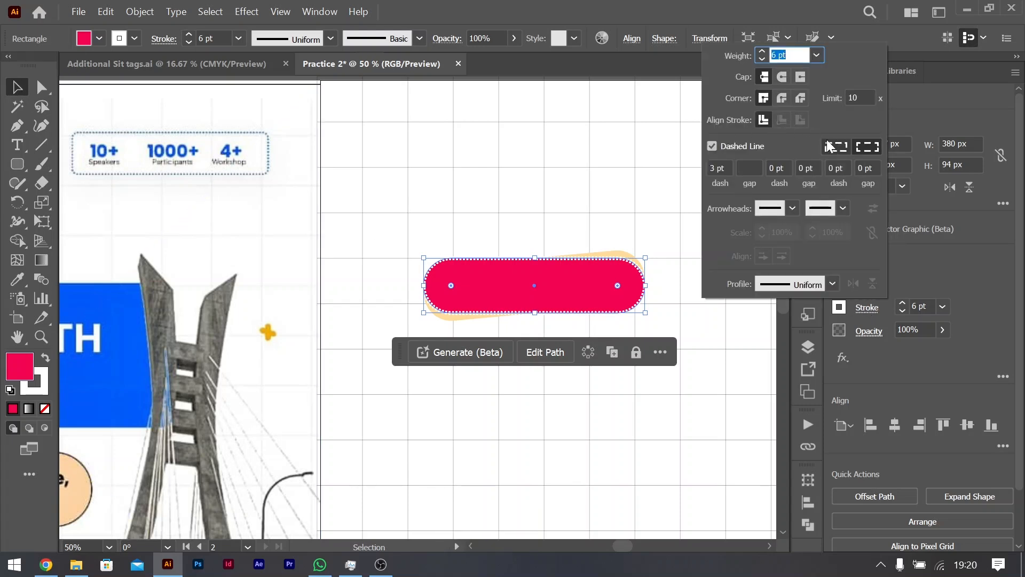
{"action": "left_click", "coordinate": [780, 78]}
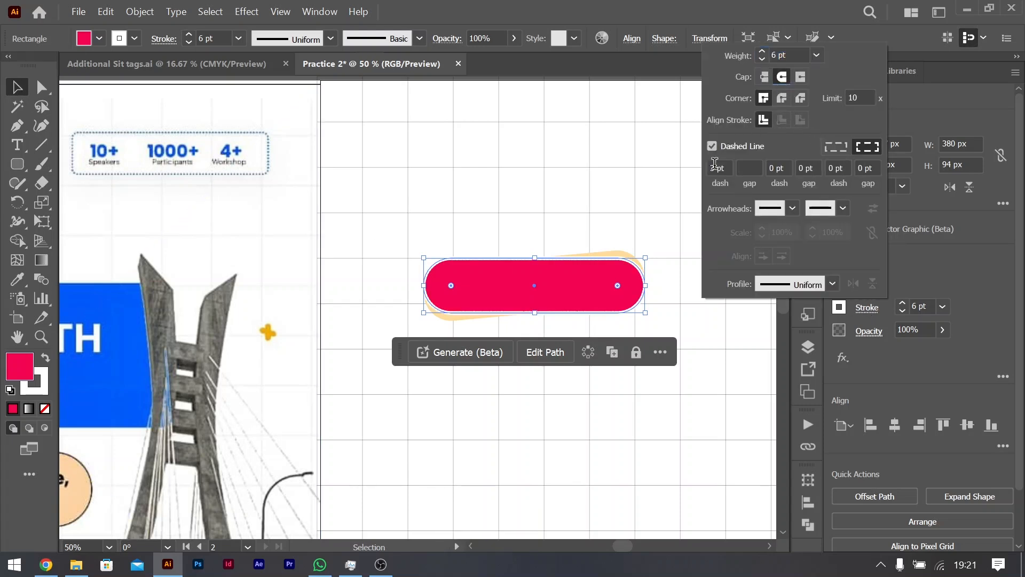
{"action": "left_click", "coordinate": [765, 77]}
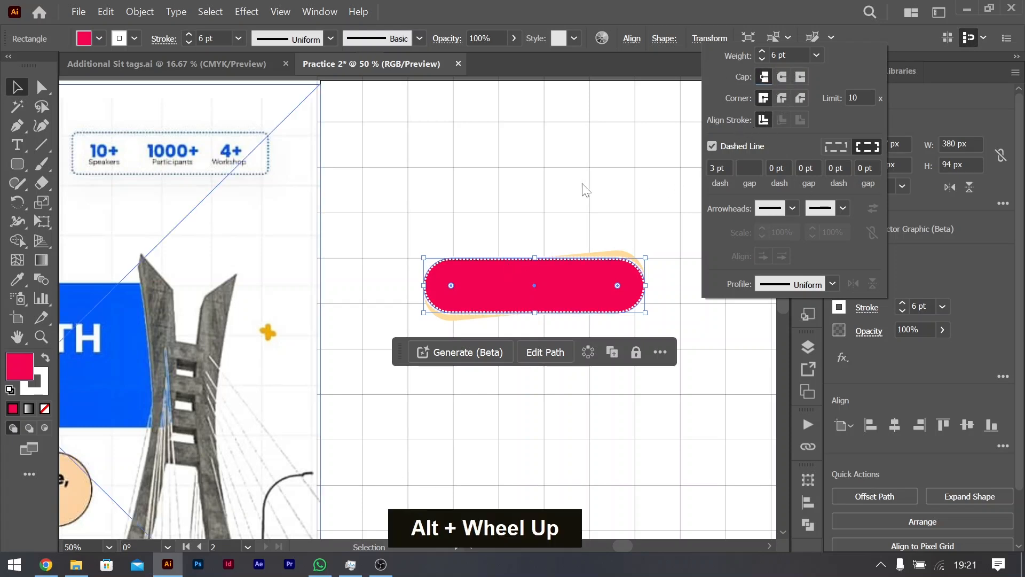
{"action": "left_click", "coordinate": [645, 168]}
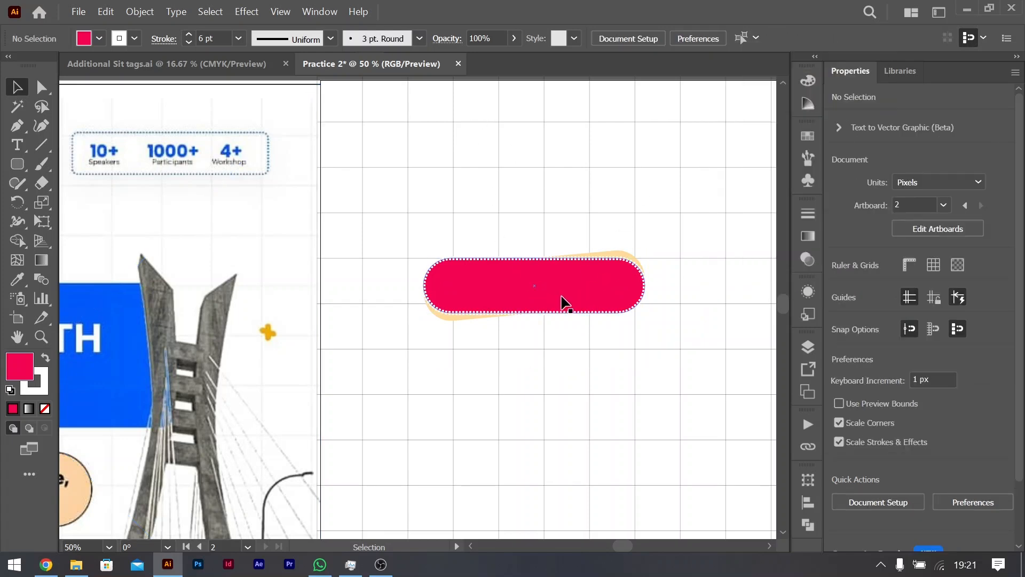
Step: Draw a rounded rectangle about 642 by 276 px overlapping the lower part of the red pill on the second artboard
{"action": "scroll", "coordinate": [550, 255], "scroll_direction": "right", "scroll_amount": 1}
{"action": "scroll", "coordinate": [507, 263], "scroll_direction": "down", "scroll_amount": 2}
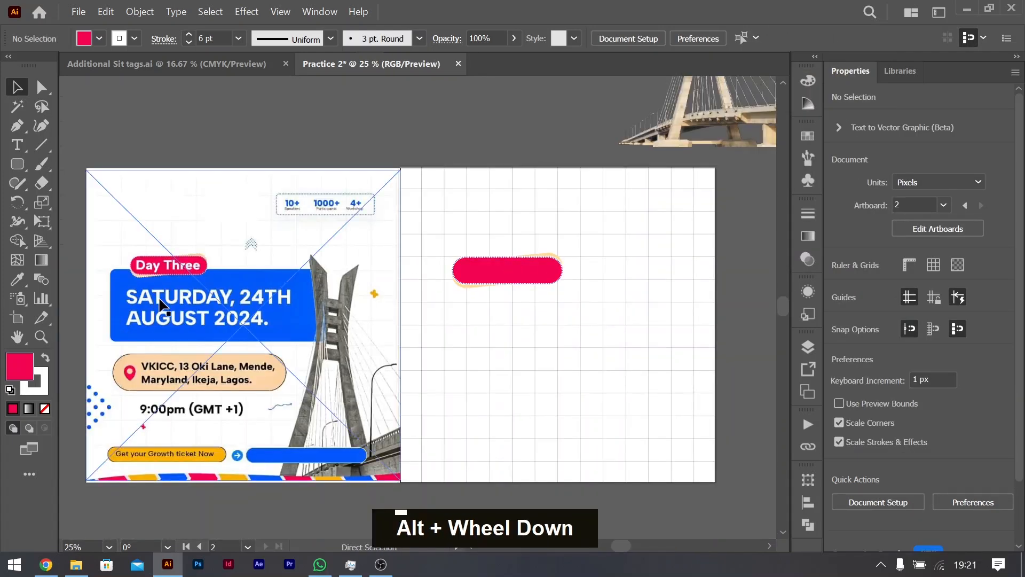
{"action": "left_click", "coordinate": [17, 167]}
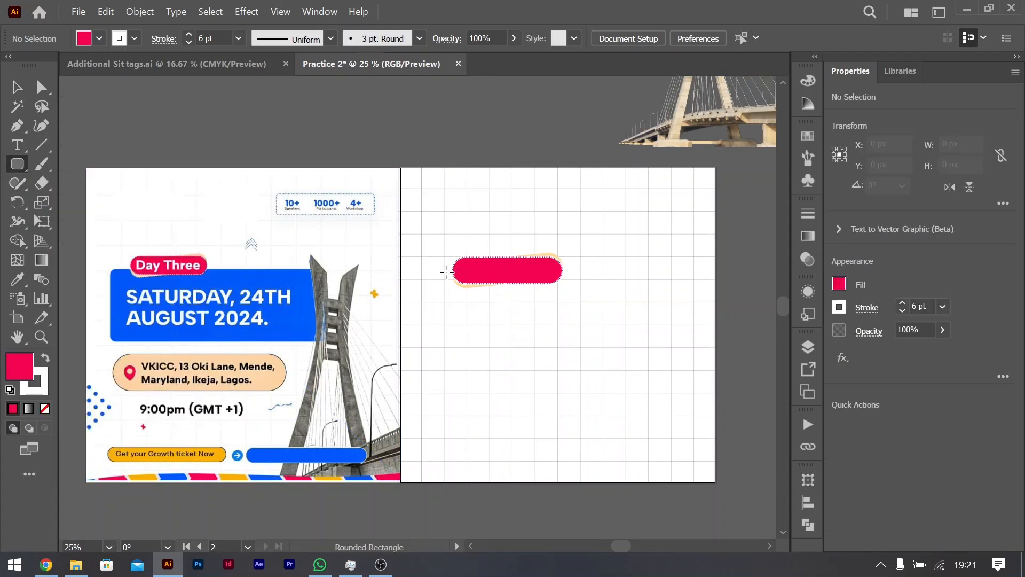
{"action": "left_click_drag", "start_coordinate": [446, 270], "coordinate": [631, 350]}
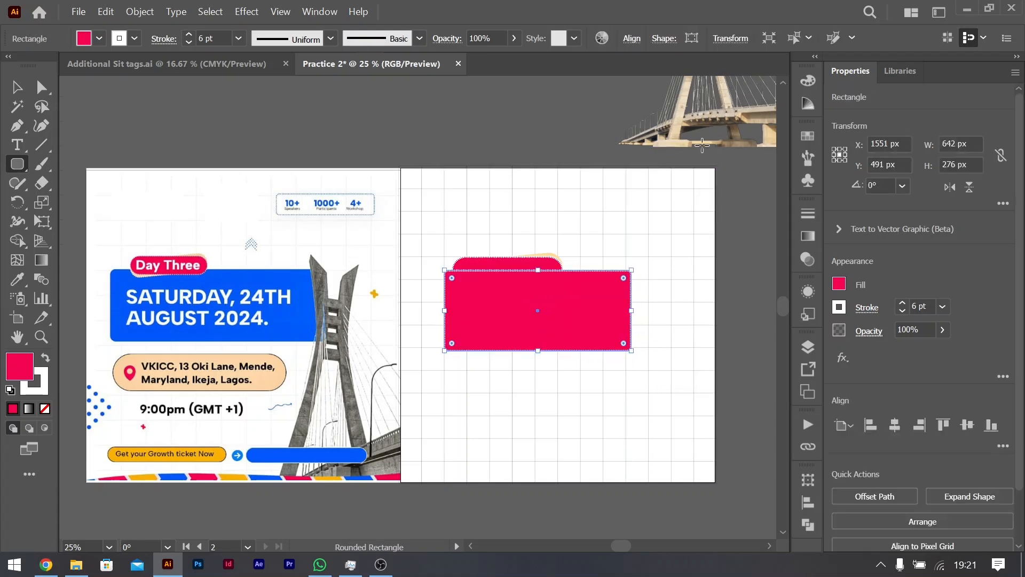
{"action": "scroll", "coordinate": [703, 143], "scroll_direction": "up", "scroll_amount": 2}
{"action": "scroll", "coordinate": [694, 143], "scroll_direction": "right", "scroll_amount": 3}
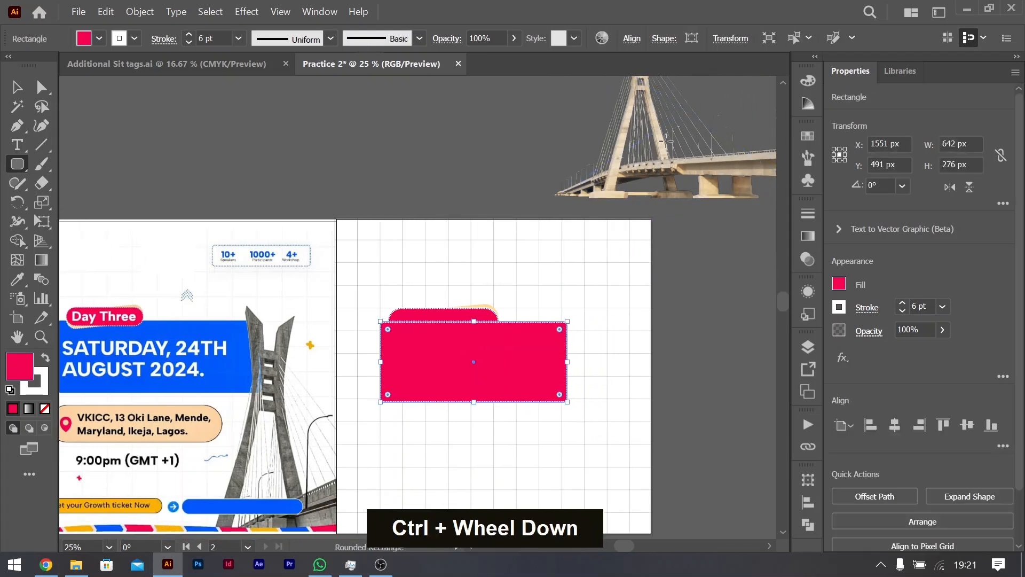
Step: Fill the rectangle with the blue sampled from the reference date banner and send it behind the red and peach pills
{"action": "key", "text": "v"}
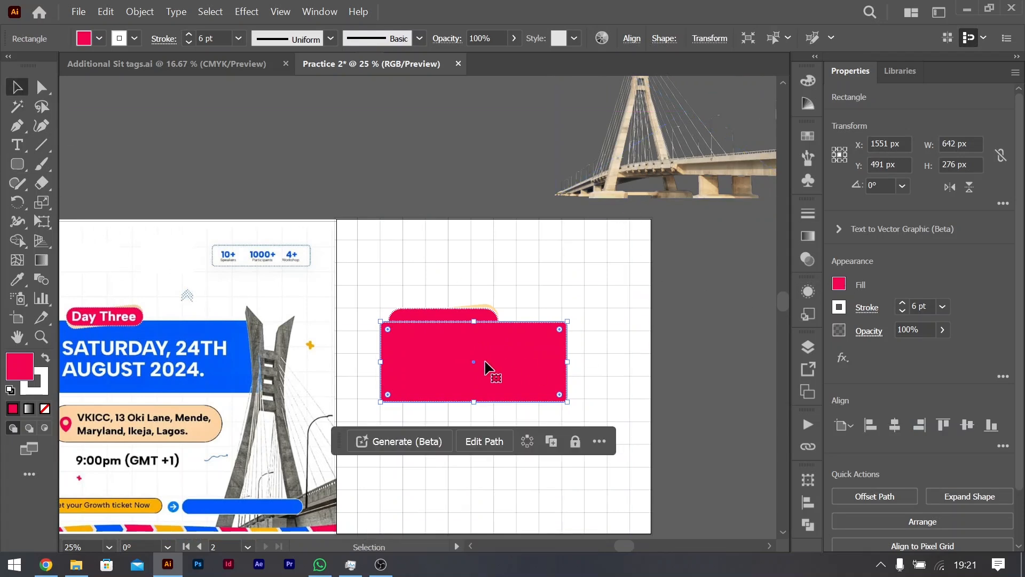
{"action": "key", "text": "i"}
{"action": "left_click", "coordinate": [160, 386]}
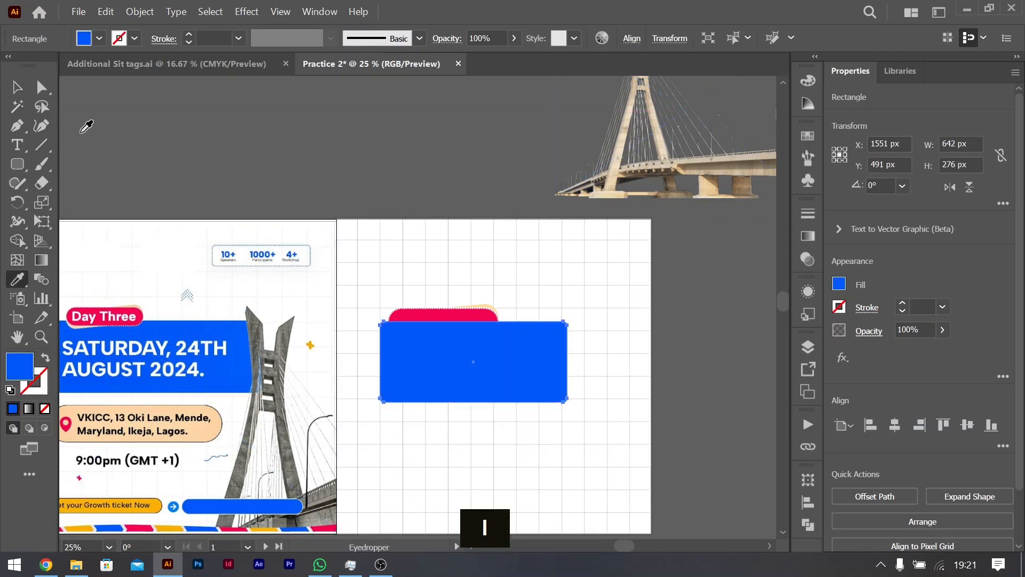
{"action": "left_click", "coordinate": [16, 87]}
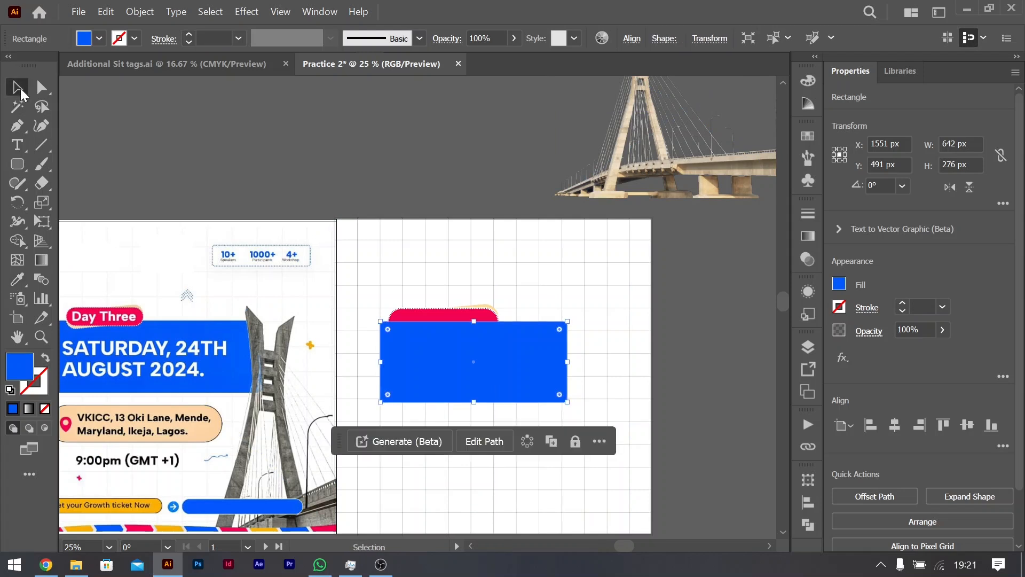
{"action": "key", "text": "ctrl+bracketleft"}
{"action": "key", "text": "ctrl+bracketleft"}
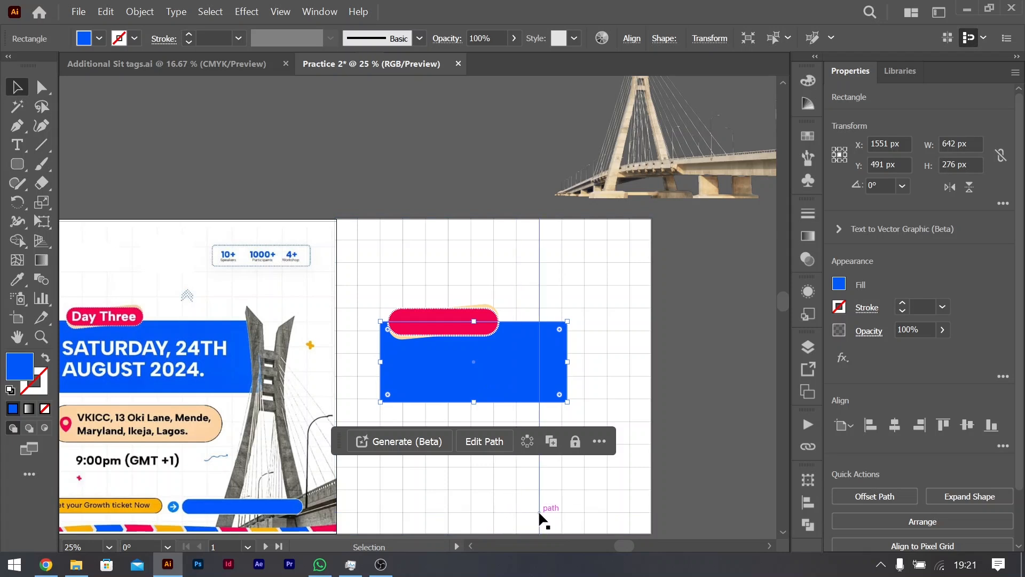
{"action": "key", "text": "ctrl+bracketleft"}
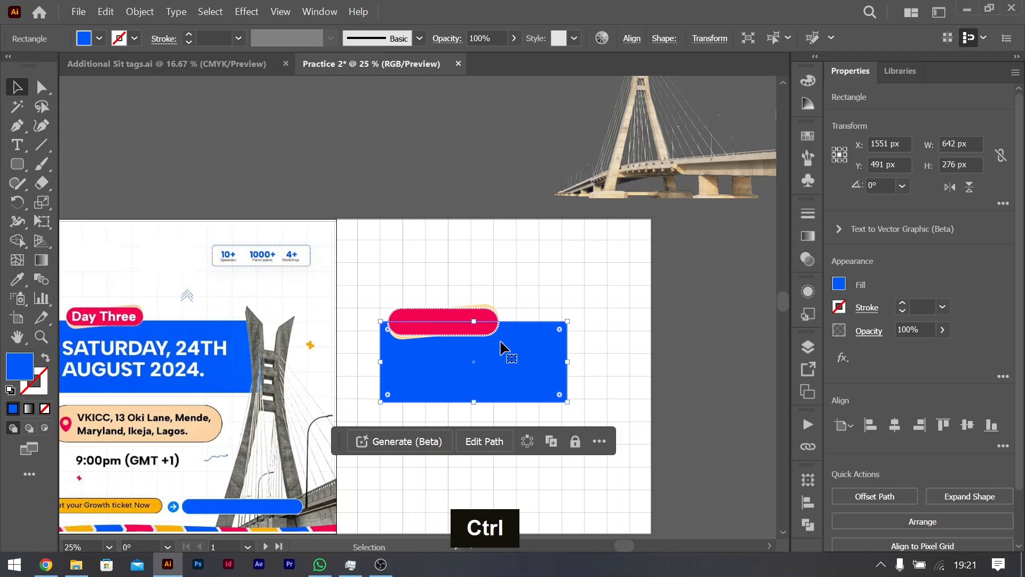
Step: Widen the blue rectangle slightly to about 651 px by extending its right edge
{"action": "scroll", "coordinate": [485, 233], "scroll_direction": "down", "scroll_amount": 5}
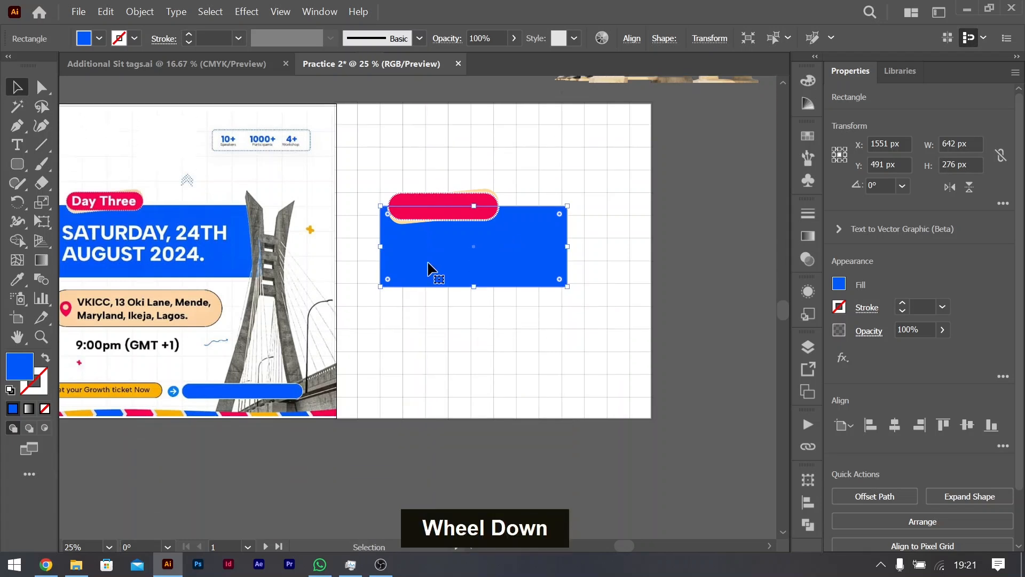
{"action": "scroll", "coordinate": [484, 234], "scroll_direction": "left", "scroll_amount": 2}
{"action": "scroll", "coordinate": [485, 236], "scroll_direction": "right", "scroll_amount": 4}
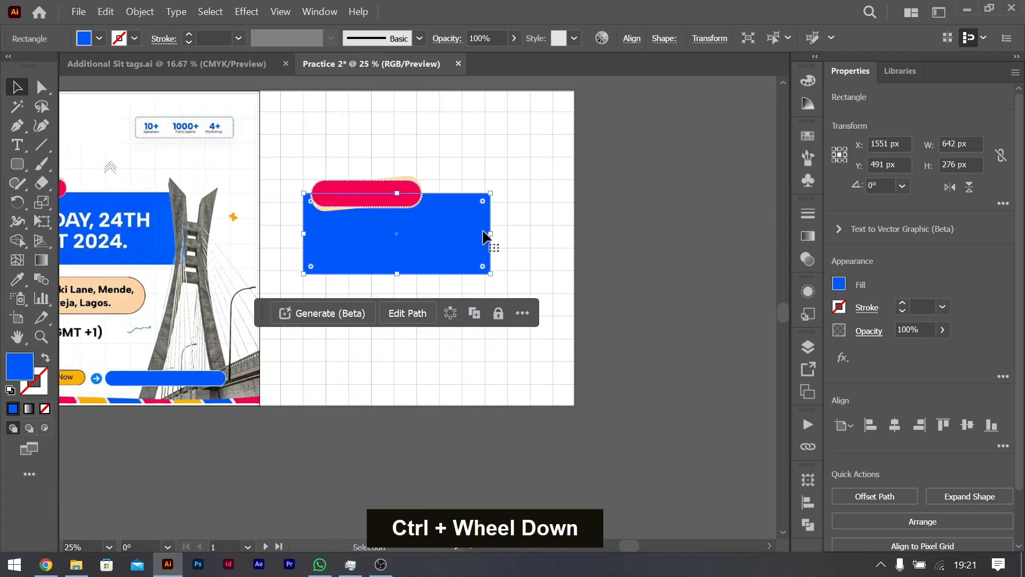
{"action": "left_click_drag", "start_coordinate": [489, 234], "coordinate": [492, 234]}
{"action": "scroll", "coordinate": [459, 238], "scroll_direction": "left", "scroll_amount": 5}
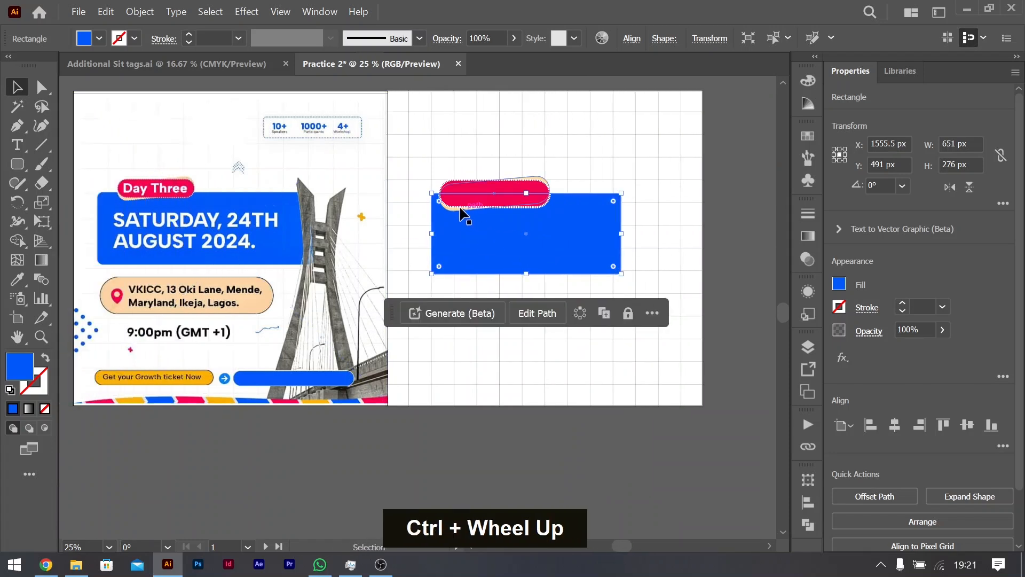
Step: Duplicate the peach pill below the blue rectangle and size the level copy to about 449 by 122 px
{"action": "left_click_drag", "start_coordinate": [455, 213], "coordinate": [455, 330]}
{"action": "left_click_drag", "start_coordinate": [555, 288], "coordinate": [564, 319]}
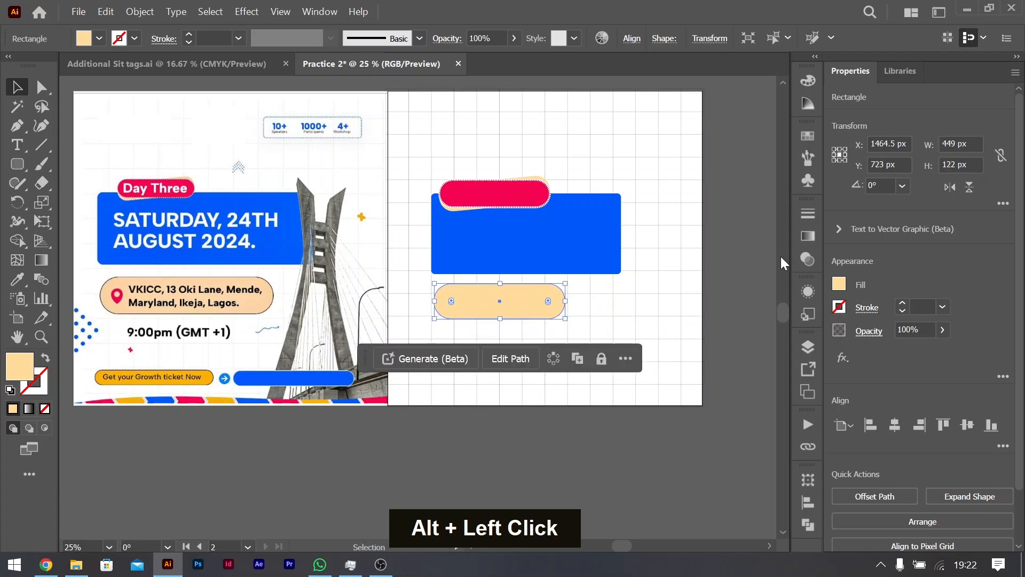
{"action": "left_click", "coordinate": [839, 286]}
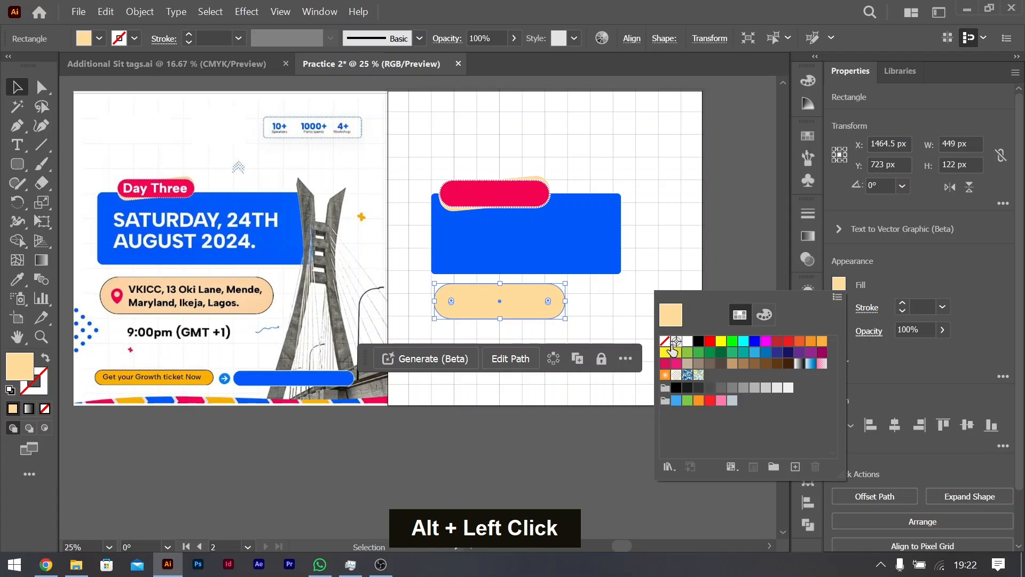
Step: Give the peach pill below the blue rectangle a 2 pt black stroke
{"action": "double_click", "coordinate": [903, 304]}
{"action": "left_click", "coordinate": [839, 309]}
{"action": "left_click", "coordinate": [697, 365]}
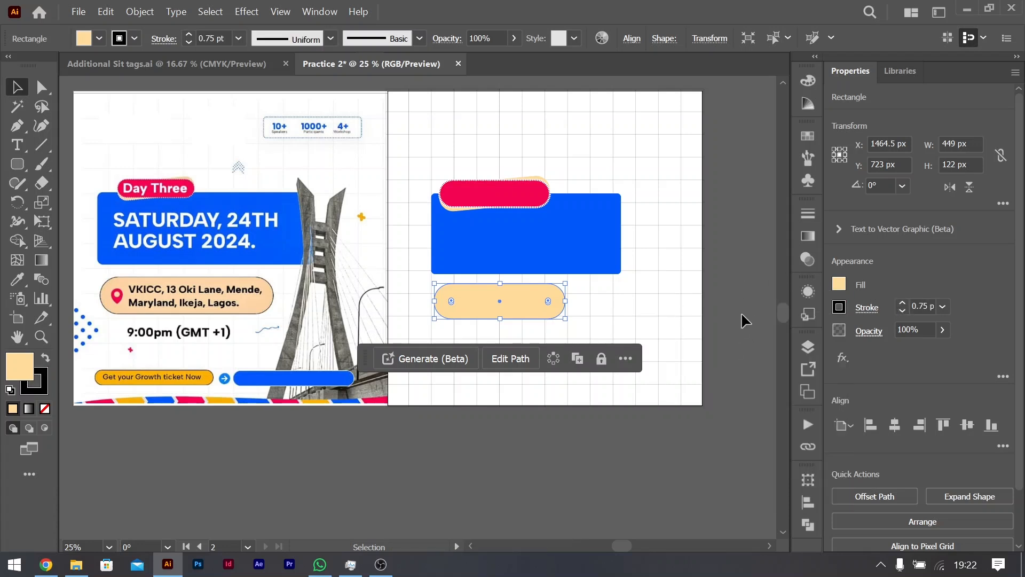
{"action": "left_click", "coordinate": [741, 315]}
{"action": "left_click", "coordinate": [547, 293]}
{"action": "double_click", "coordinate": [902, 303]}
{"action": "left_click", "coordinate": [902, 310]}
{"action": "left_click", "coordinate": [900, 312]}
{"action": "left_click", "coordinate": [574, 408]}
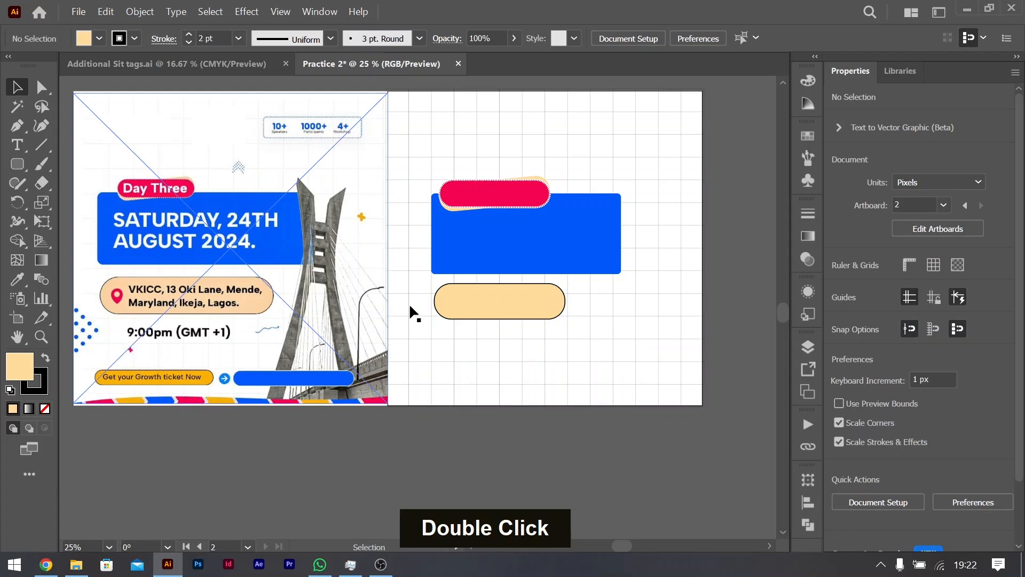
Step: Resize the outlined peach pill to about 500 px wide and 105 px high
{"action": "left_click", "coordinate": [480, 308]}
{"action": "left_click_drag", "start_coordinate": [500, 319], "coordinate": [504, 315]}
{"action": "left_click_drag", "start_coordinate": [565, 297], "coordinate": [582, 296]}
{"action": "left_click", "coordinate": [598, 441]}
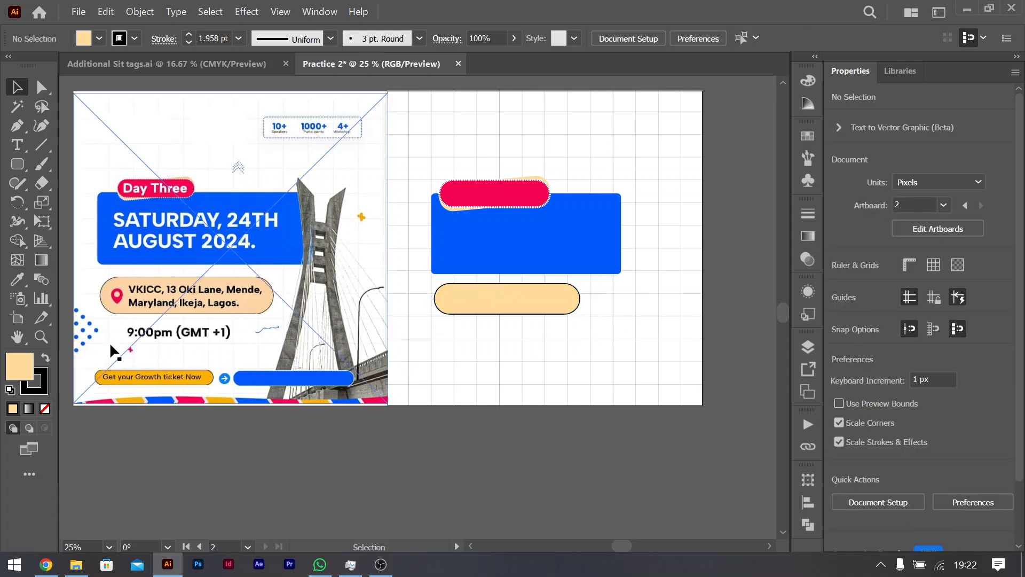
Step: Duplicate the outlined peach pill straight down near the artboard's lower edge and shrink the copy to about 375 by 59.5 px
{"action": "left_click_drag", "start_coordinate": [503, 299], "coordinate": [504, 377]}
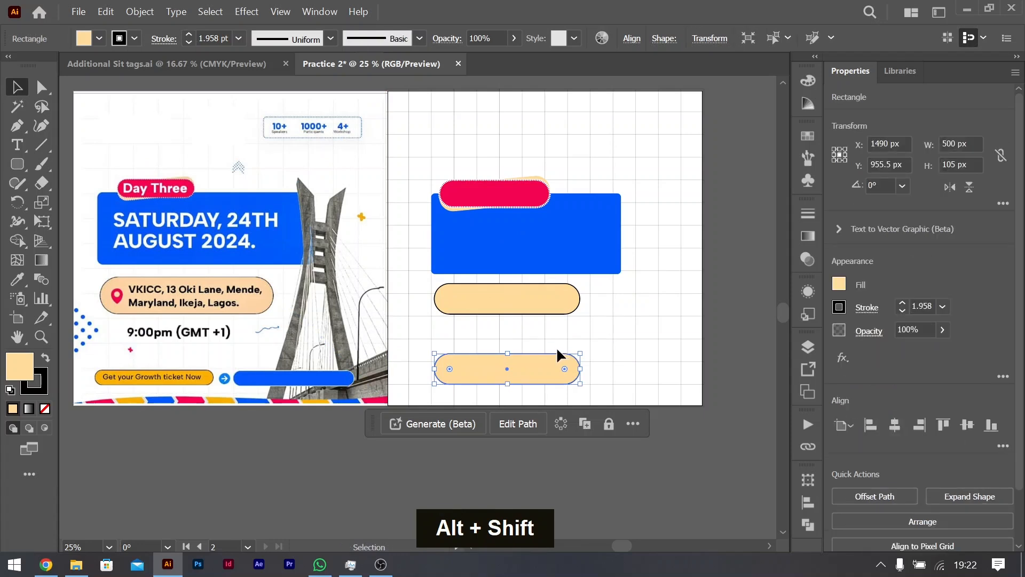
{"action": "left_click_drag", "start_coordinate": [507, 354], "coordinate": [512, 359]}
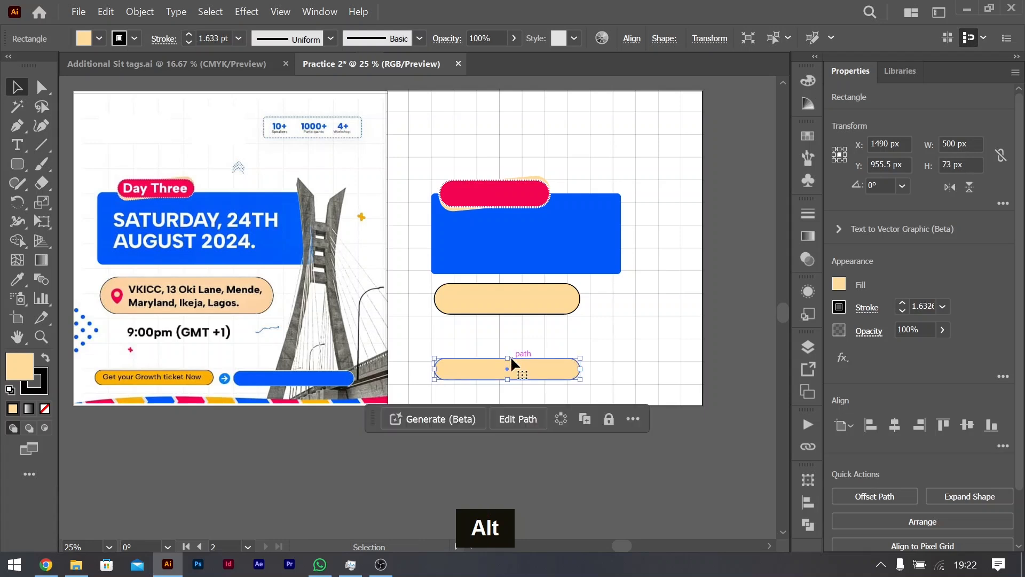
{"action": "left_click_drag", "start_coordinate": [584, 371], "coordinate": [490, 365]}
{"action": "left_click", "coordinate": [527, 517]}
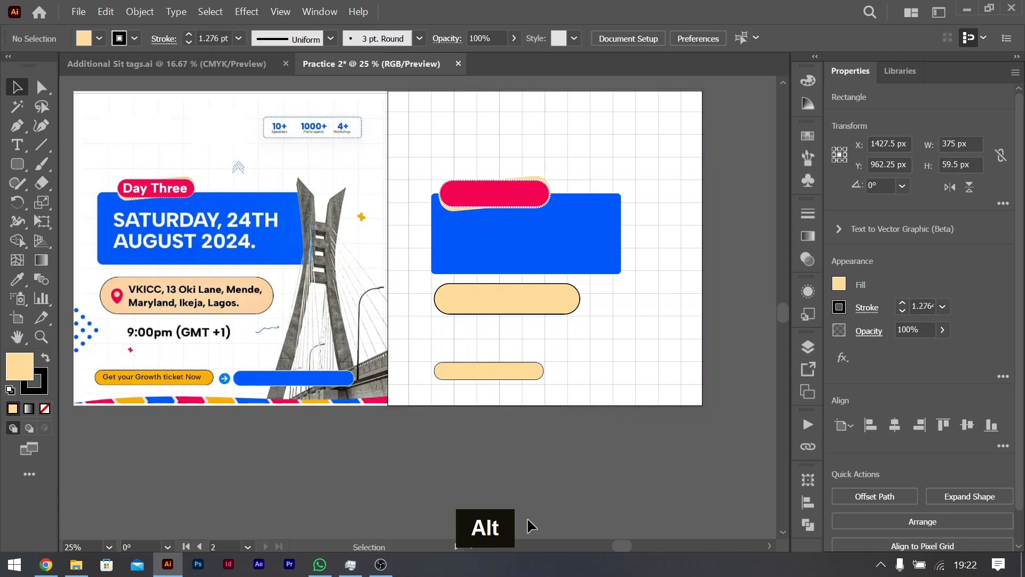
Step: Duplicate the small peach pill to its right and fill the copy with the blue sampled from the large rectangle
{"action": "left_click_drag", "start_coordinate": [483, 370], "coordinate": [624, 370]}
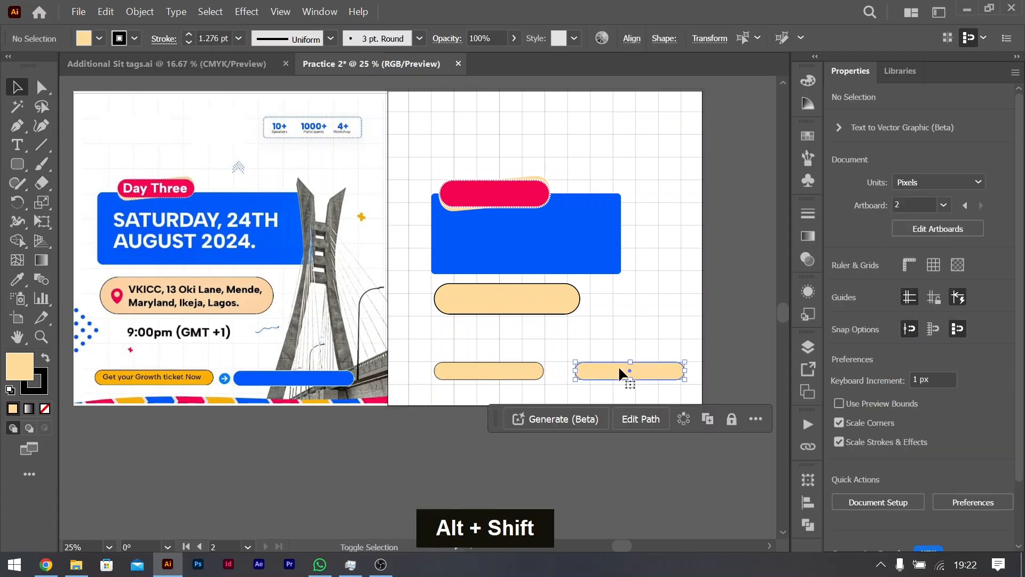
{"action": "key", "text": "i"}
{"action": "left_click", "coordinate": [587, 237]}
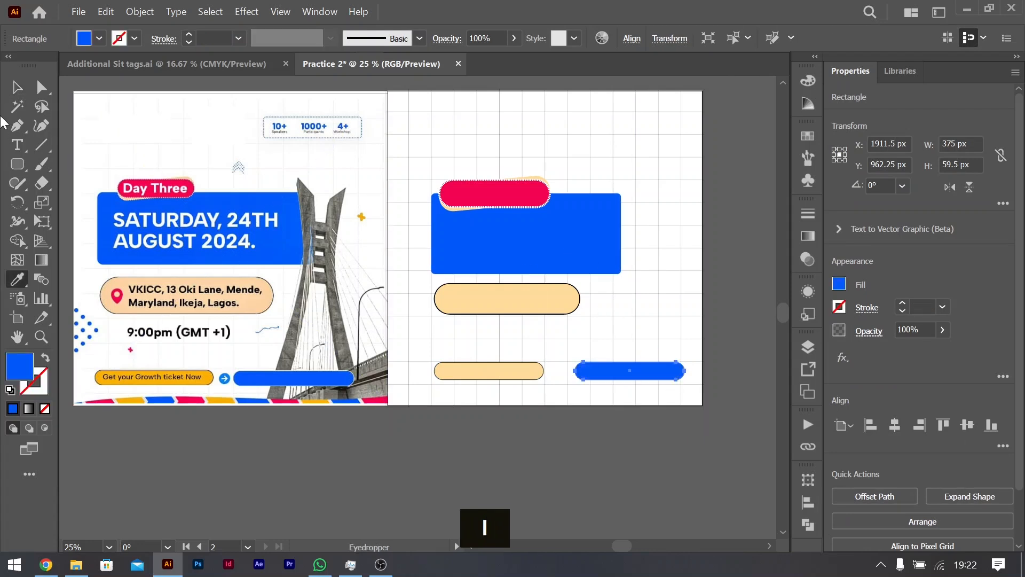
{"action": "left_click", "coordinate": [24, 89]}
Step: Add a 2 pt black stroke to the blue pill and move it slightly closer to the small peach pill
{"action": "double_click", "coordinate": [905, 301]}
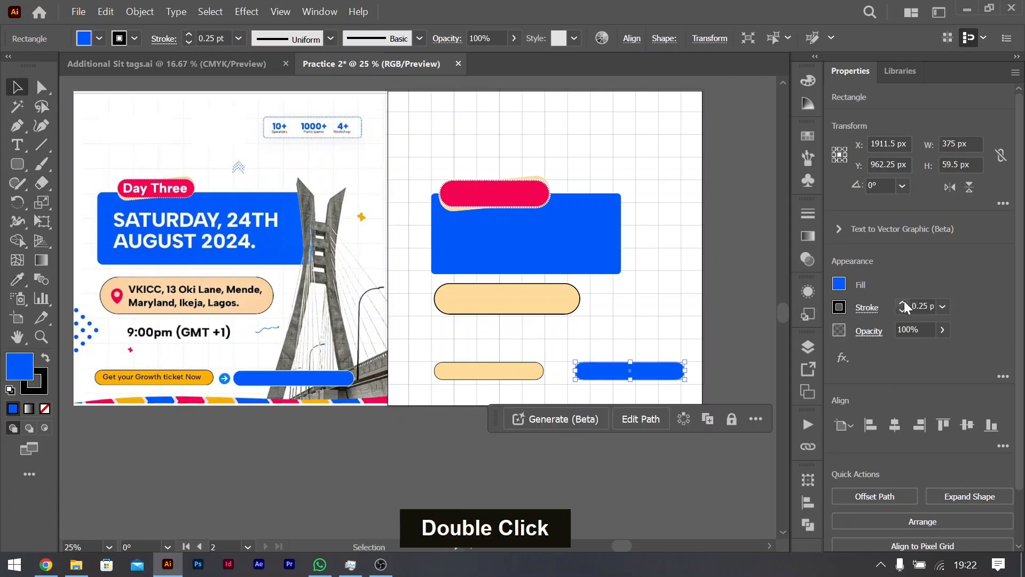
{"action": "left_click", "coordinate": [706, 466]}
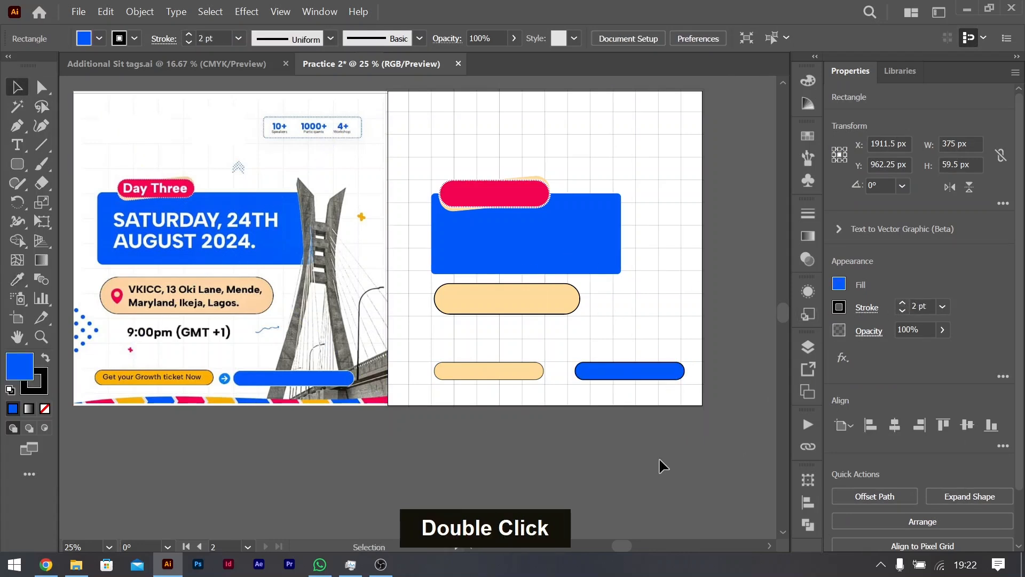
{"action": "left_click_drag", "start_coordinate": [629, 378], "coordinate": [620, 372]}
{"action": "left_click", "coordinate": [691, 485]}
Step: Draw a blue circle about 52 px in diameter centred in the gap between the small peach pill and the blue pill
{"action": "scroll", "coordinate": [225, 379], "scroll_direction": "up", "scroll_amount": 1}
{"action": "scroll", "coordinate": [225, 379], "scroll_direction": "down", "scroll_amount": 1}
{"action": "scroll", "coordinate": [457, 370], "scroll_direction": "right", "scroll_amount": 5}
{"action": "scroll", "coordinate": [502, 376], "scroll_direction": "up", "scroll_amount": 1}
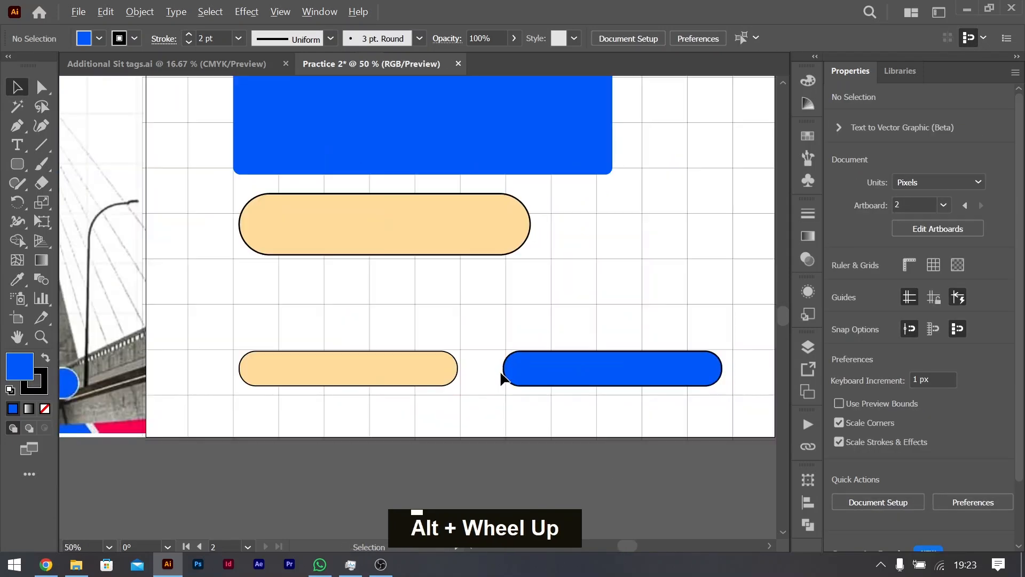
{"action": "right_click", "coordinate": [16, 164]}
{"action": "left_click", "coordinate": [89, 204]}
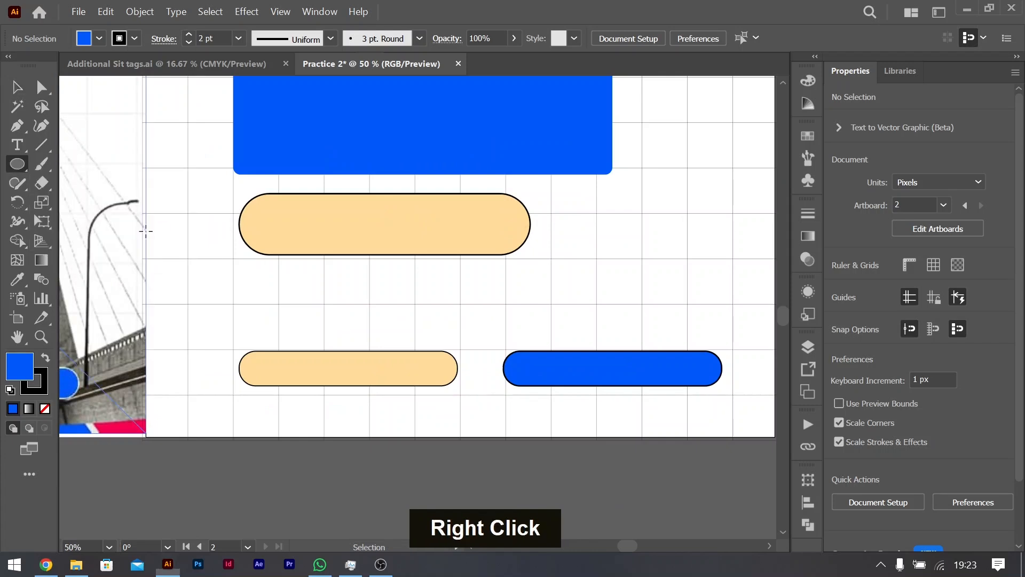
{"action": "left_click_drag", "start_coordinate": [482, 368], "coordinate": [497, 384]}
Step: Shrink the blue circle to about 38 px around its centre and remove its stroke
{"action": "scroll", "coordinate": [324, 358], "scroll_direction": "left", "scroll_amount": 4}
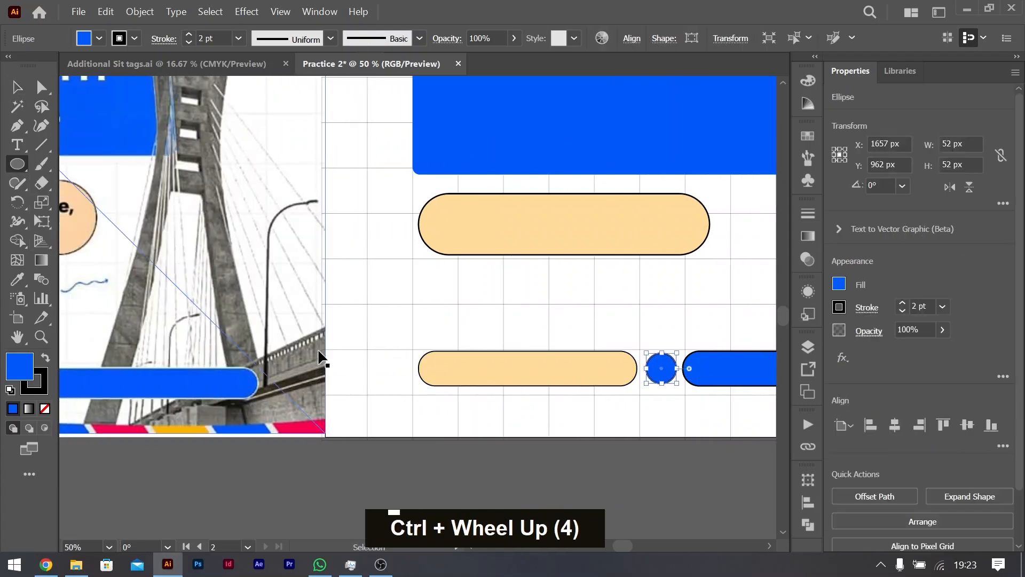
{"action": "scroll", "coordinate": [318, 358], "scroll_direction": "right", "scroll_amount": 1}
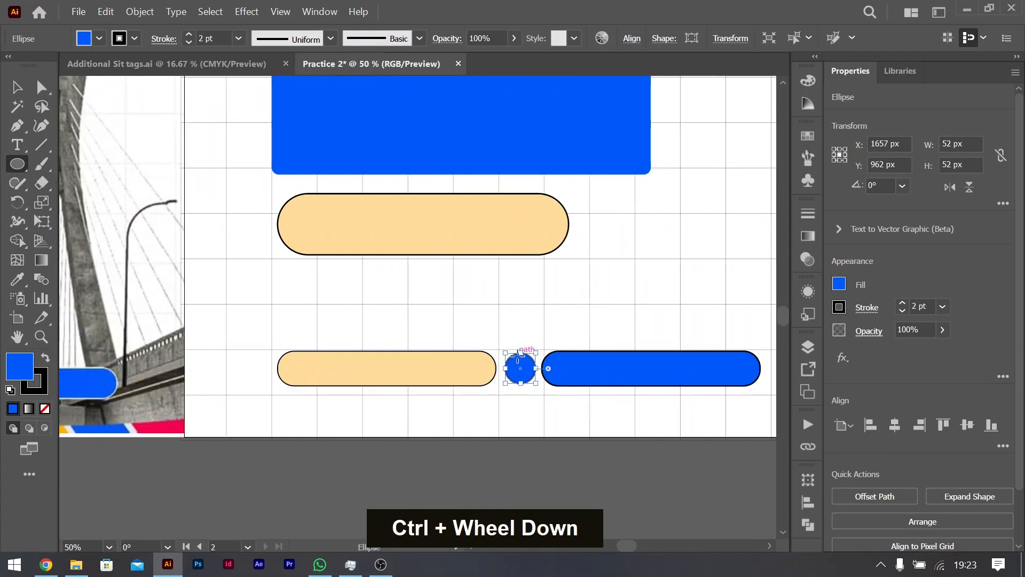
{"action": "left_click_drag", "start_coordinate": [522, 354], "coordinate": [523, 359]}
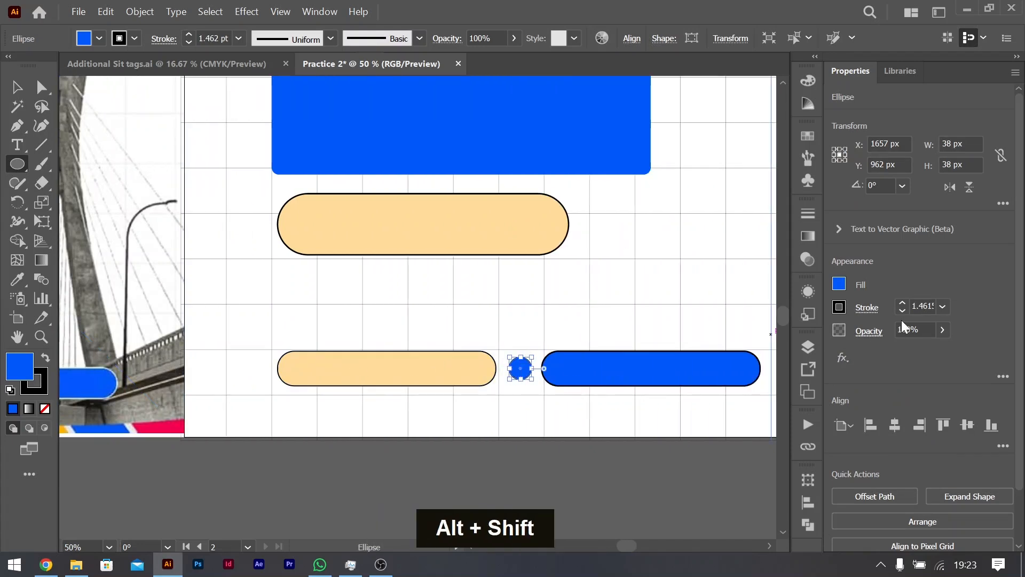
{"action": "left_click", "coordinate": [902, 310]}
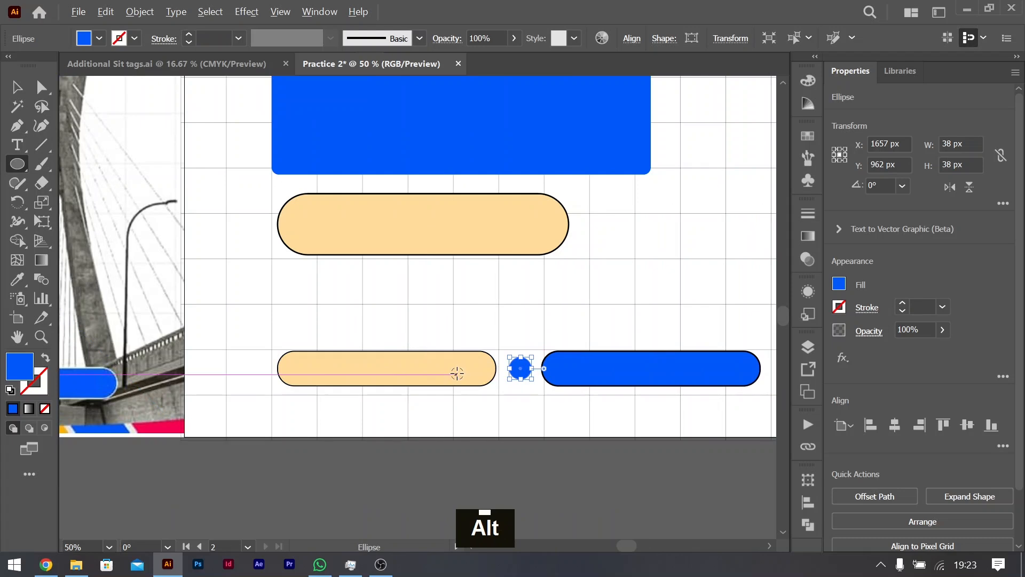
{"action": "scroll", "coordinate": [519, 366], "scroll_direction": "up", "scroll_amount": 5}
{"action": "scroll", "coordinate": [523, 366], "scroll_direction": "right", "scroll_amount": 6}
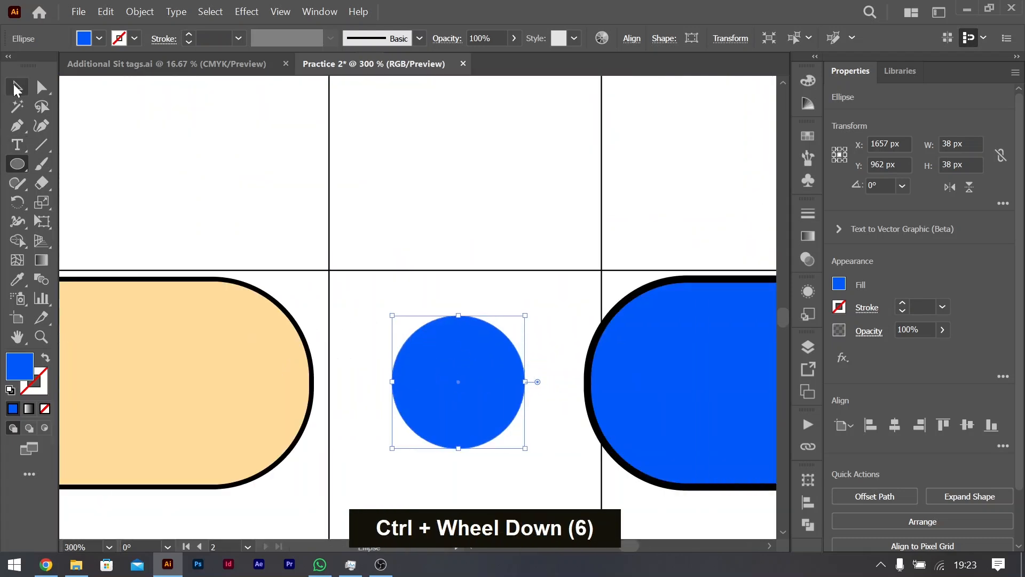
Step: Draw a horizontal line about 28 px long centred in the blue circle and give it a 2 pt white stroke
{"action": "left_click", "coordinate": [45, 150]}
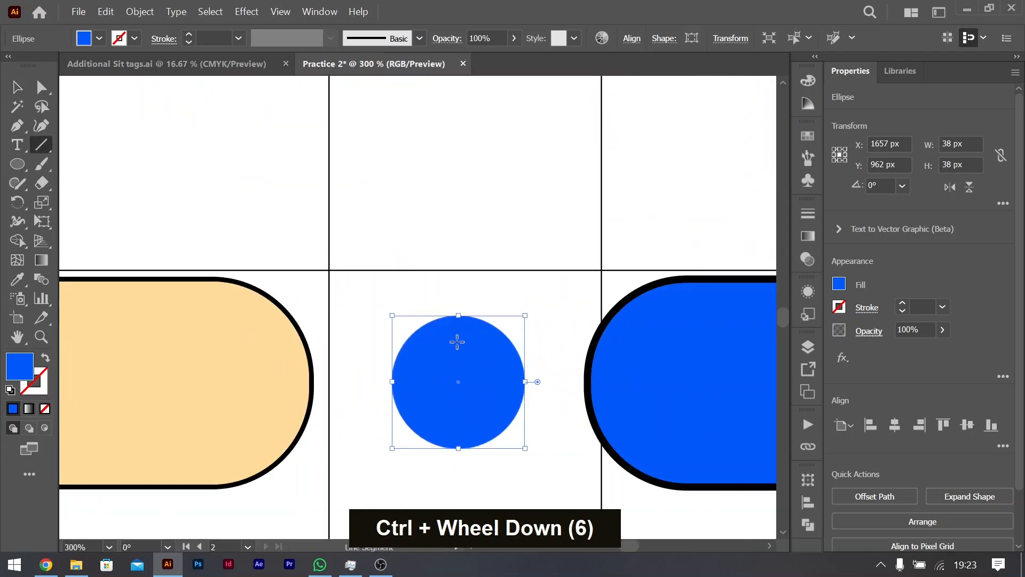
{"action": "left_click_drag", "start_coordinate": [410, 381], "coordinate": [507, 381]}
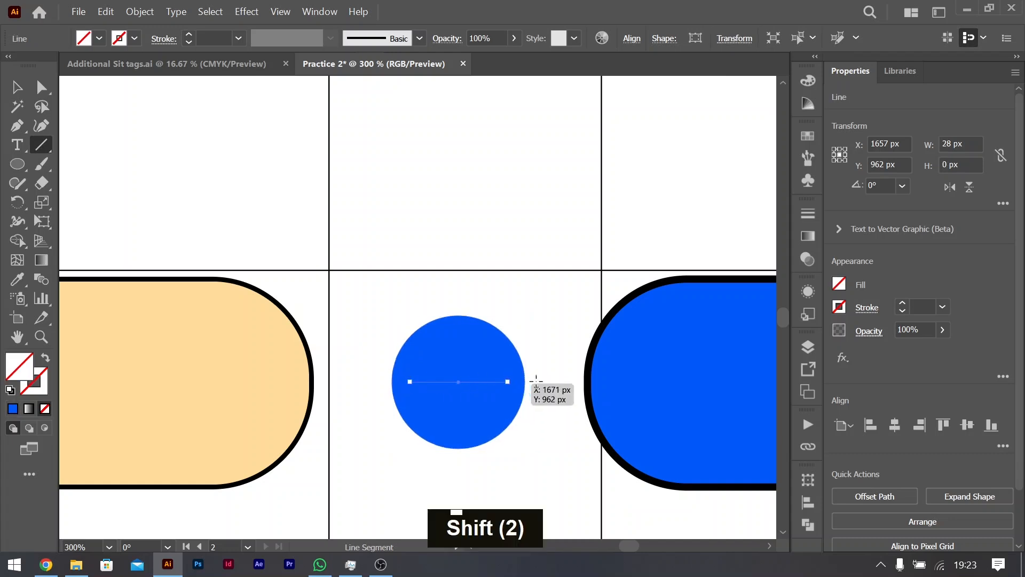
{"action": "double_click", "coordinate": [901, 303]}
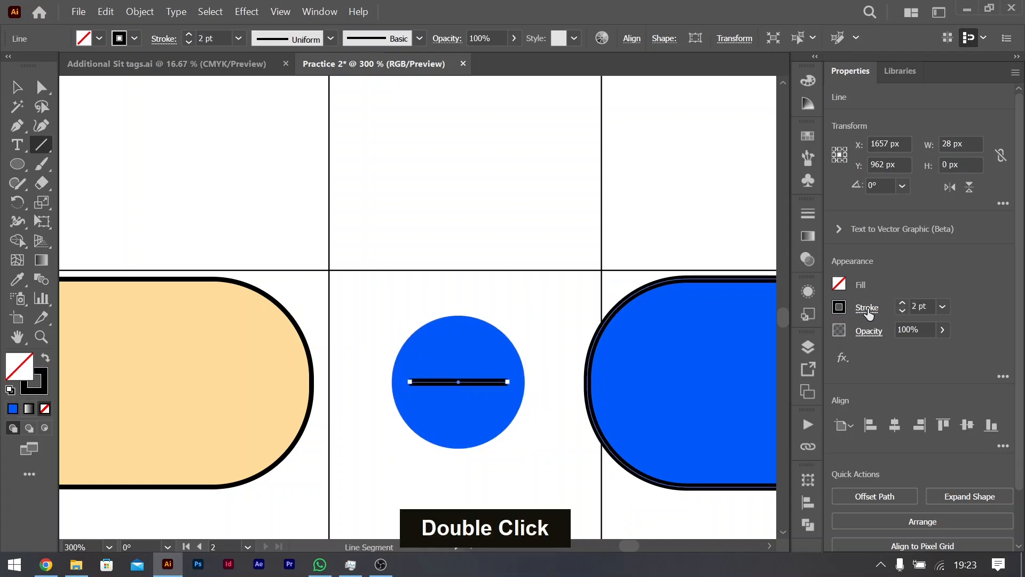
{"action": "left_click", "coordinate": [839, 307]}
{"action": "left_click", "coordinate": [688, 365]}
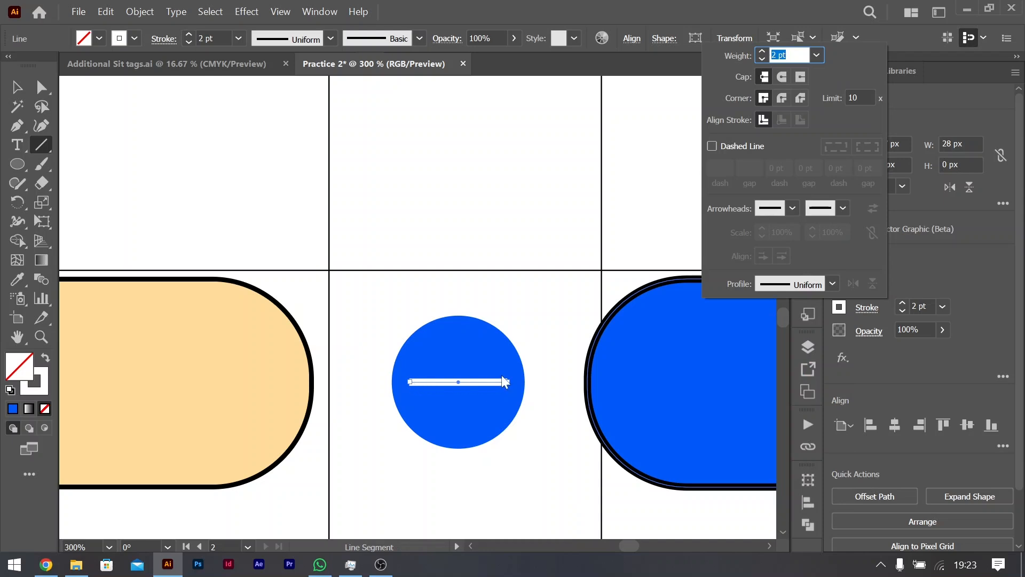
Step: Try the Arrow 13 arrowhead on the white line's end point, scaled to 67%
{"action": "left_click", "coordinate": [842, 209]}
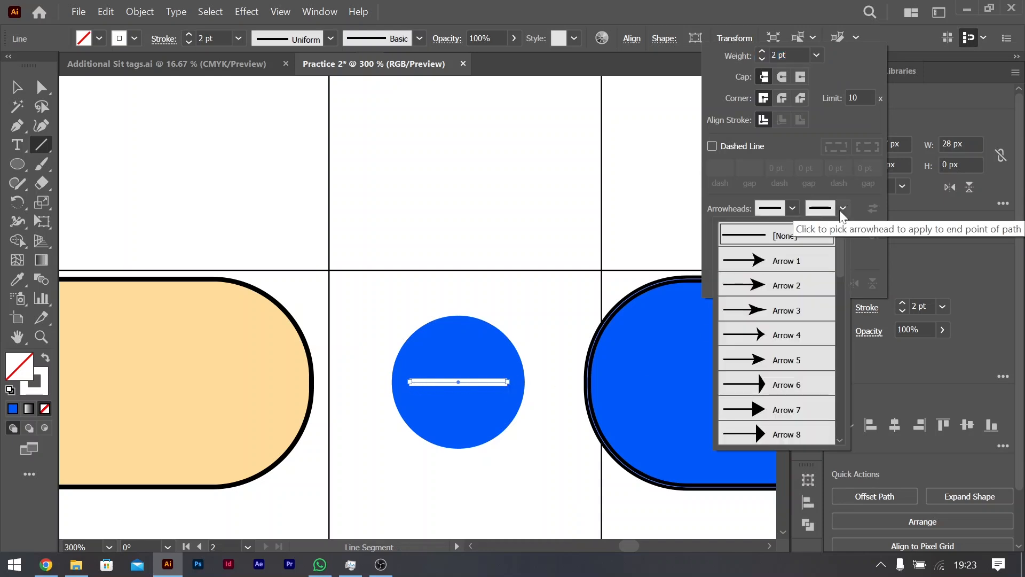
{"action": "left_click_drag", "start_coordinate": [839, 266], "coordinate": [835, 321]}
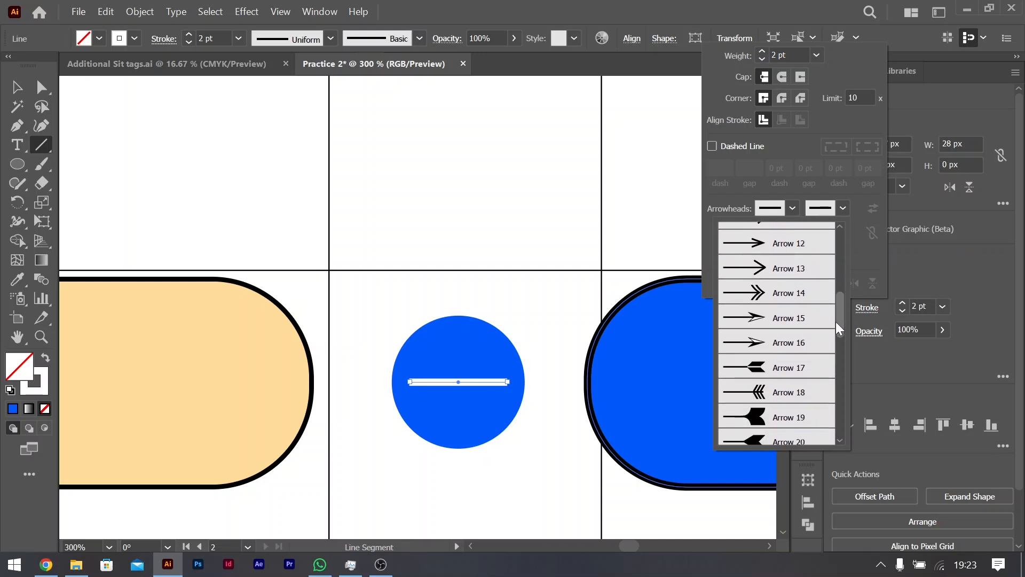
{"action": "left_click", "coordinate": [798, 268]}
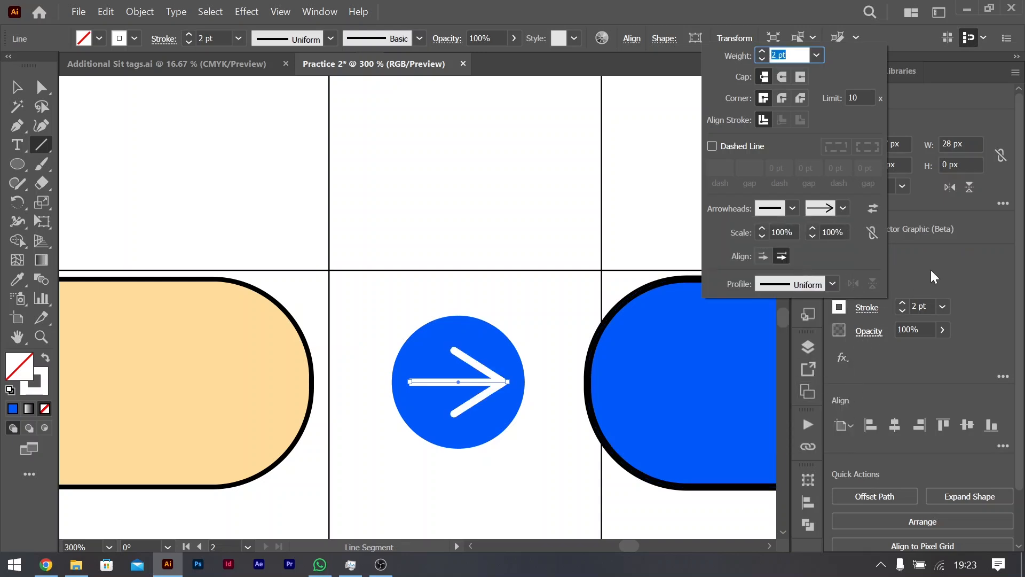
{"action": "left_click", "coordinate": [812, 236]}
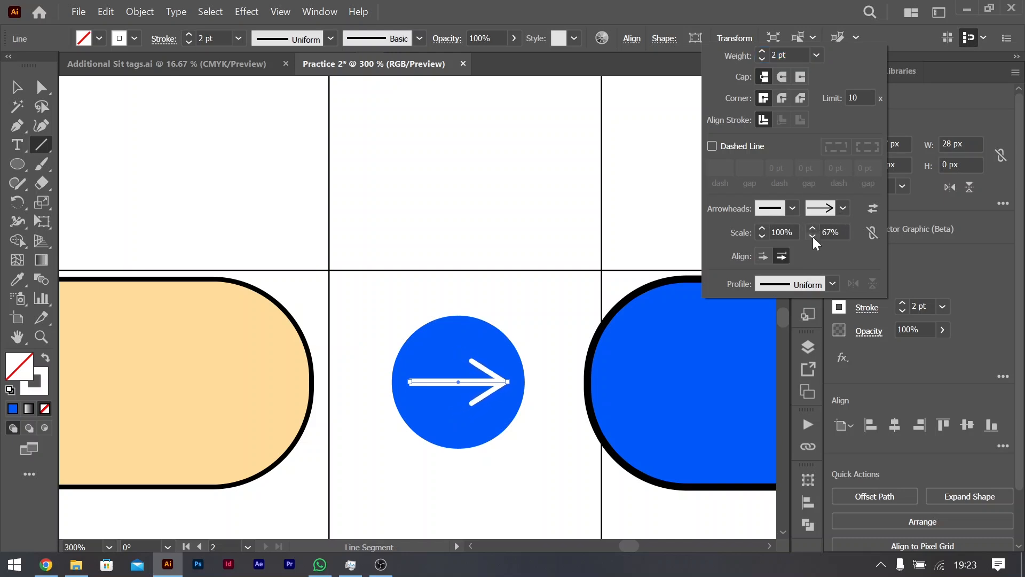
Step: Try stroke weights of 3 pt and 4 pt with smaller arrowhead scales, and return the line to 2 pt
{"action": "left_click", "coordinate": [762, 51]}
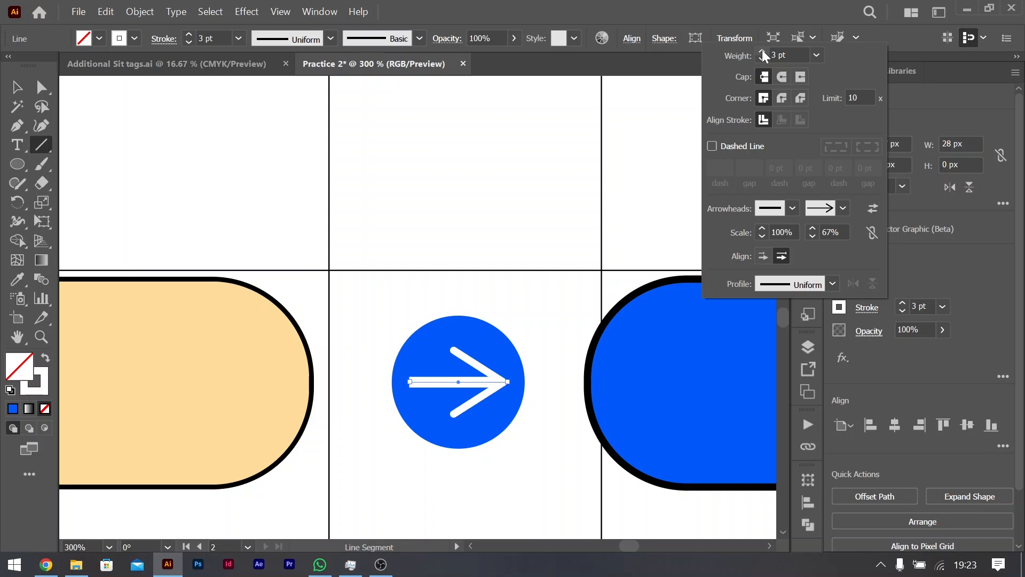
{"action": "left_click", "coordinate": [812, 236]}
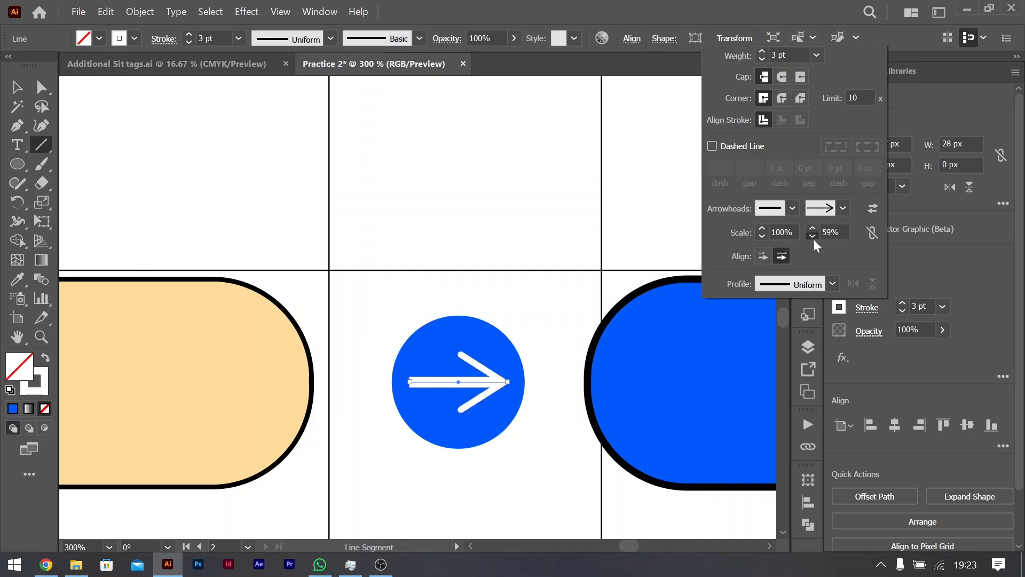
{"action": "left_click", "coordinate": [762, 51]}
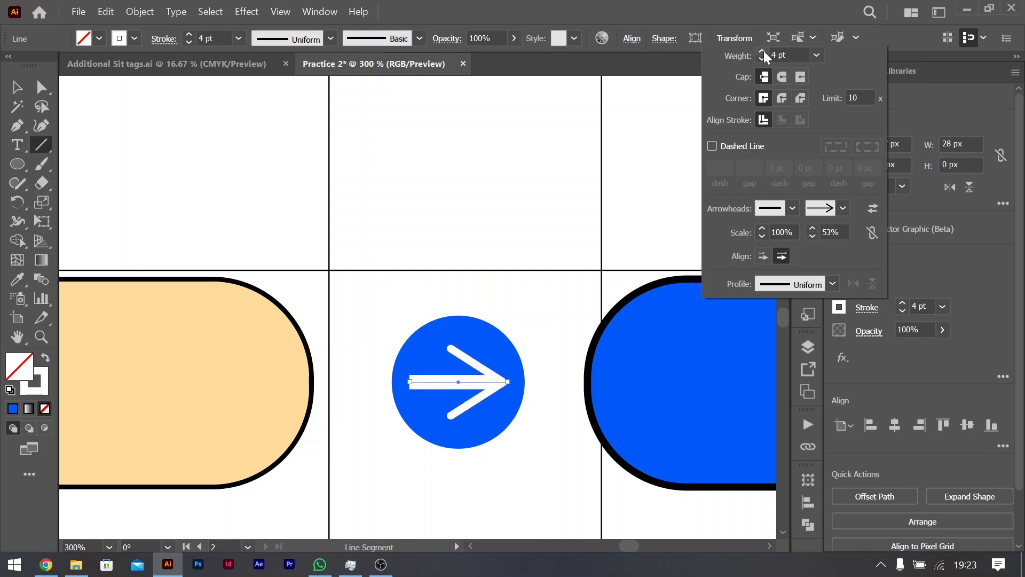
{"action": "left_click", "coordinate": [812, 236]}
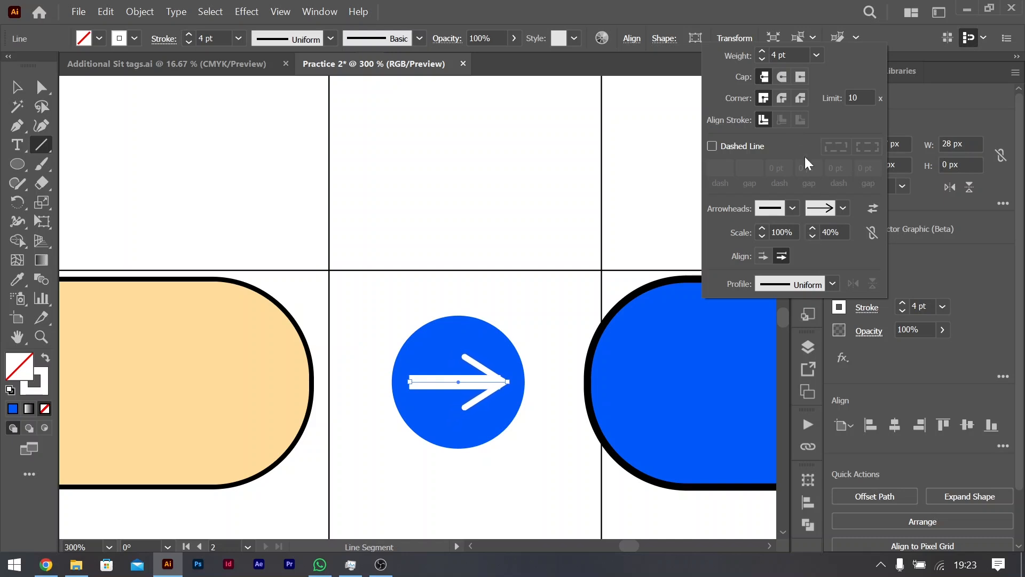
{"action": "double_click", "coordinate": [759, 59]}
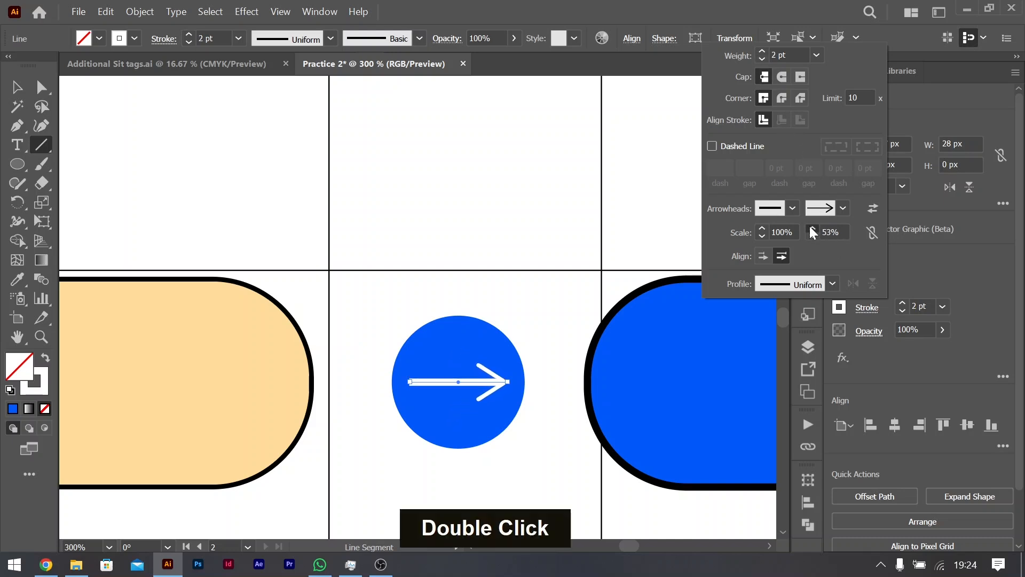
Step: Try the Arrow 12 arrowhead on the white line's end point
{"action": "left_click", "coordinate": [843, 208]}
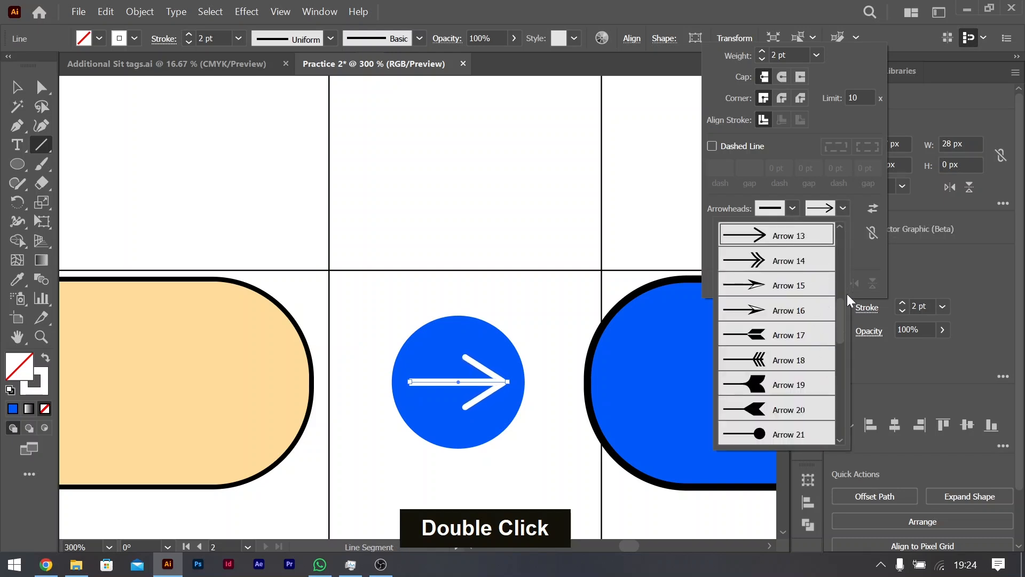
{"action": "left_click_drag", "start_coordinate": [838, 310], "coordinate": [837, 293]}
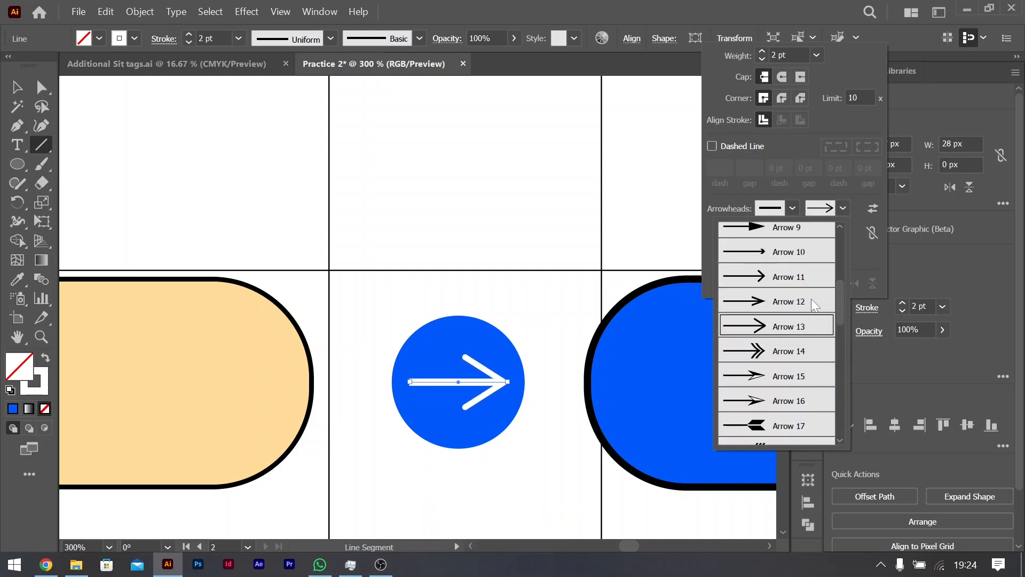
{"action": "left_click", "coordinate": [812, 300]}
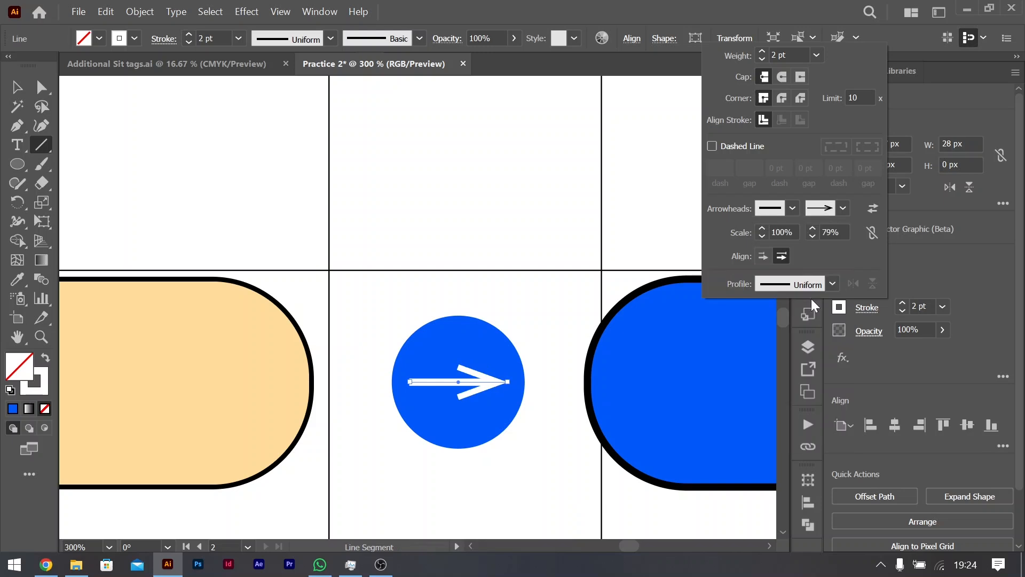
Step: Apply the Arrow 11 arrowhead to the white line's end point, with a 3 pt stroke and 80% arrowhead scale
{"action": "left_click", "coordinate": [843, 210]}
{"action": "left_click_drag", "start_coordinate": [841, 303], "coordinate": [833, 275]}
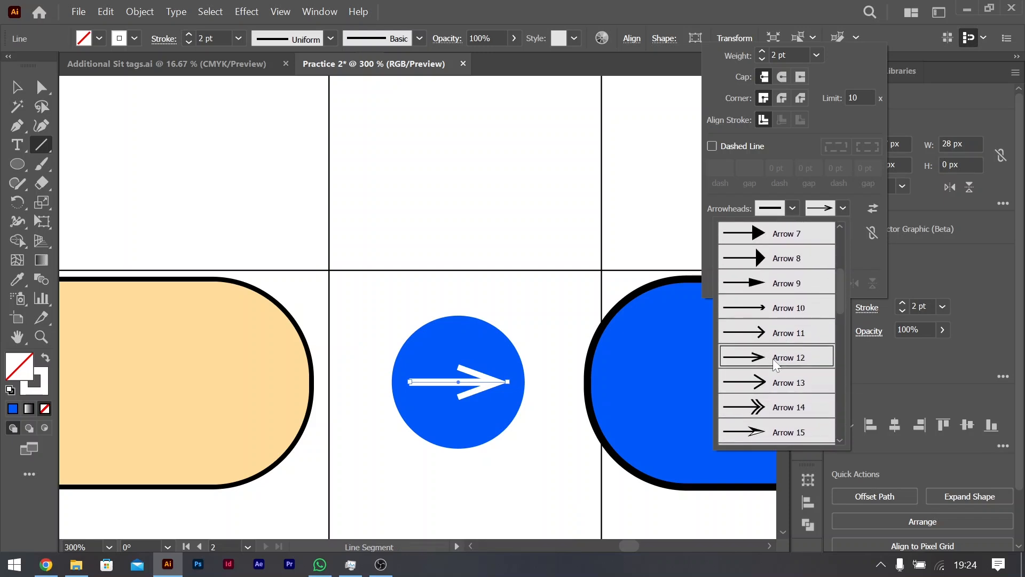
{"action": "left_click", "coordinate": [783, 334]}
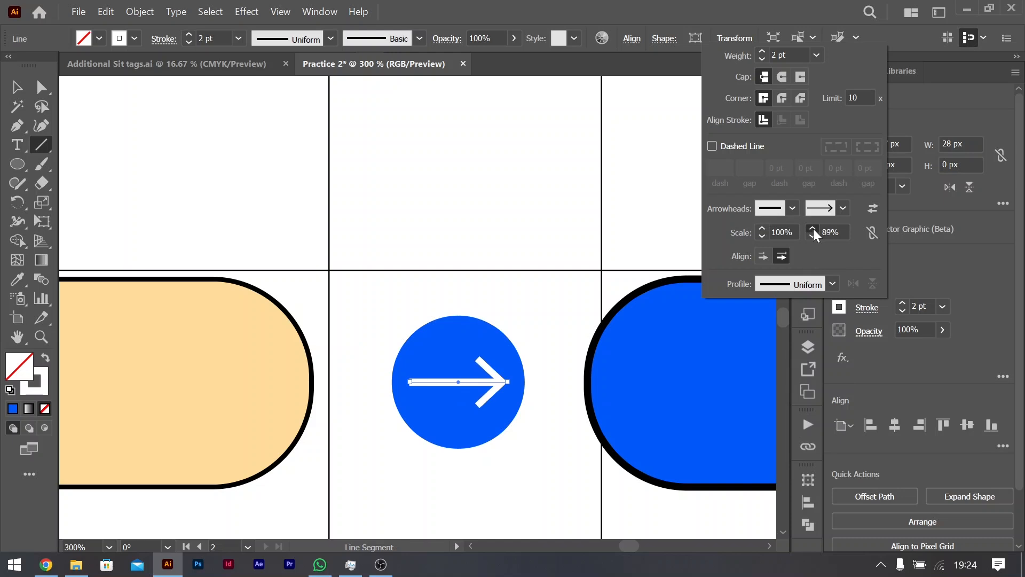
{"action": "left_click", "coordinate": [763, 50]}
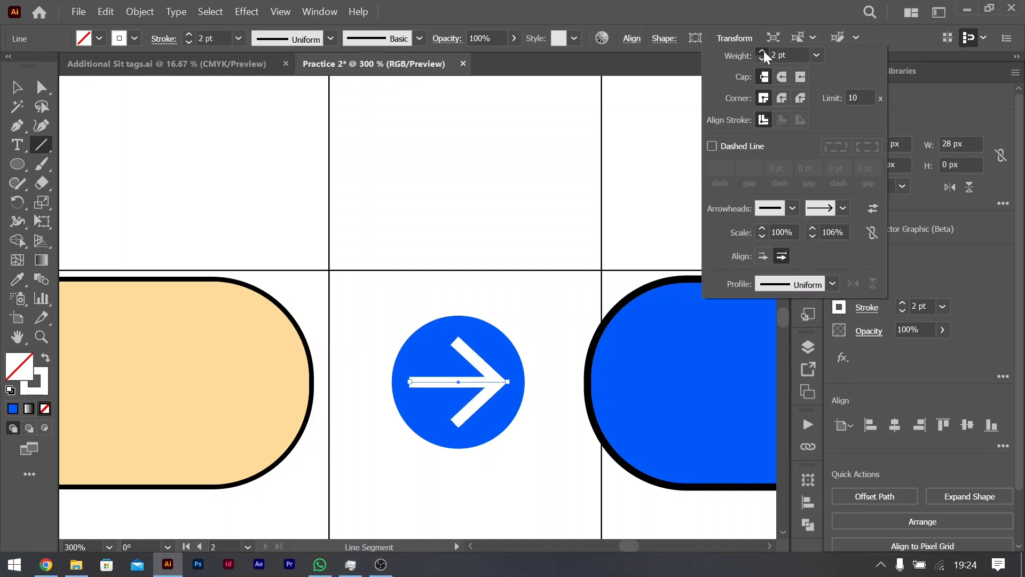
{"action": "left_click", "coordinate": [812, 236]}
{"action": "left_click", "coordinate": [812, 236]}
{"action": "left_click", "coordinate": [811, 235]}
{"action": "left_click", "coordinate": [812, 236]}
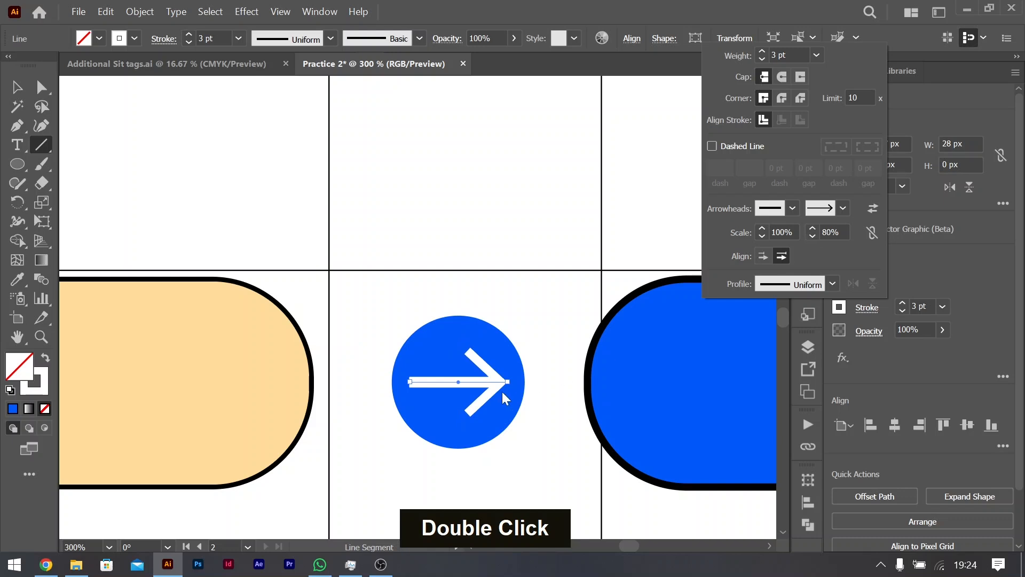
Step: Deselect the arrow and compare the circle between the pills with the matching arrow button in the reference flyer
{"action": "key", "text": "ctrl+minus"}
{"action": "key", "text": "ctrl+minus"}
{"action": "key", "text": "ctrl+minus"}
{"action": "key", "text": "ctrl+minus"}
{"action": "key", "text": "ctrl+minus"}
{"action": "key", "text": "ctrl+minus"}
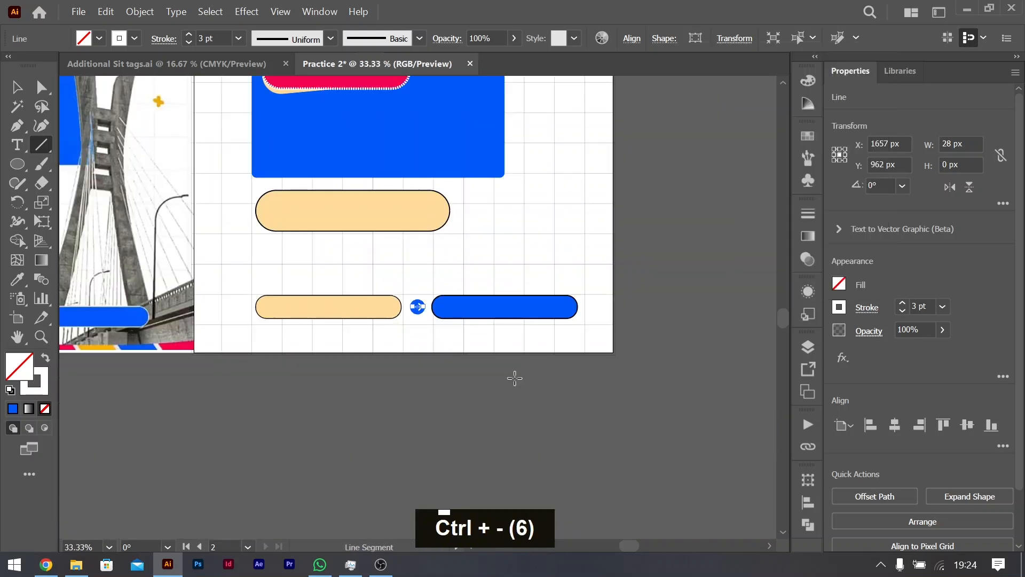
{"action": "scroll", "coordinate": [480, 320], "scroll_direction": "left", "scroll_amount": 4}
{"action": "scroll", "coordinate": [475, 316], "scroll_direction": "right", "scroll_amount": 3}
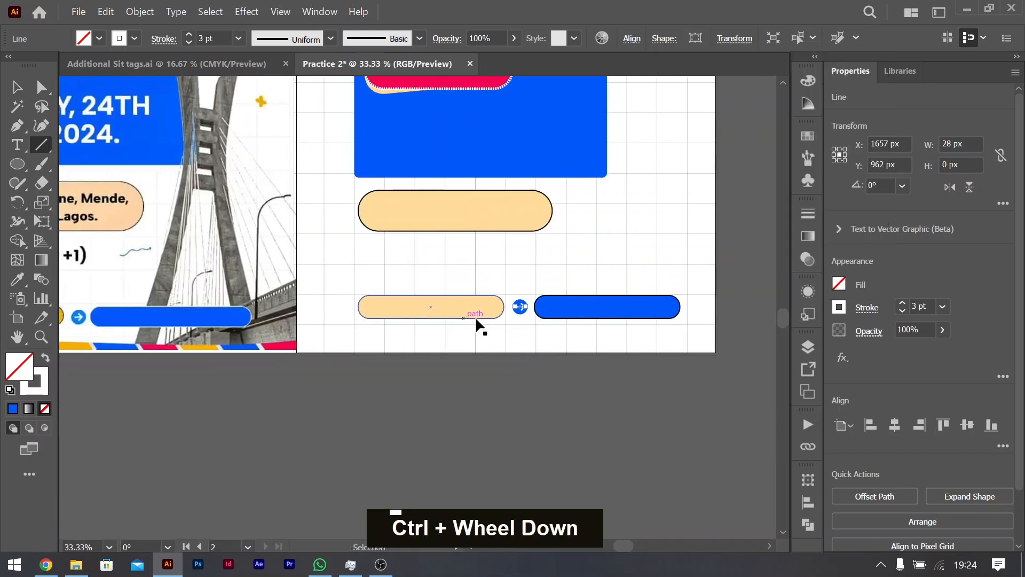
{"action": "left_click", "coordinate": [548, 408]}
{"action": "left_click", "coordinate": [540, 331]}
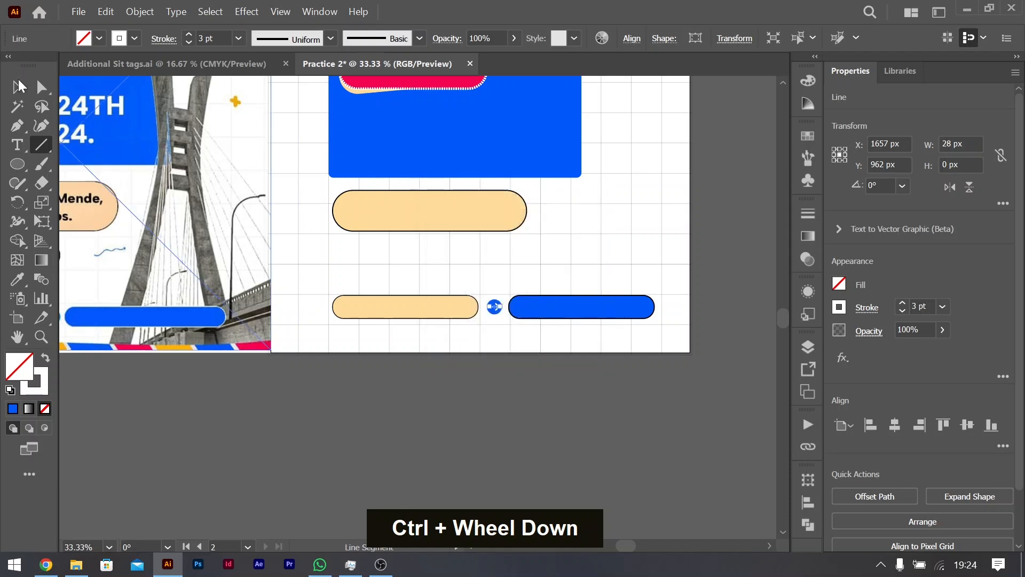
{"action": "left_click", "coordinate": [19, 87]}
{"action": "double_click", "coordinate": [483, 392]}
{"action": "scroll", "coordinate": [318, 306], "scroll_direction": "left", "scroll_amount": 3}
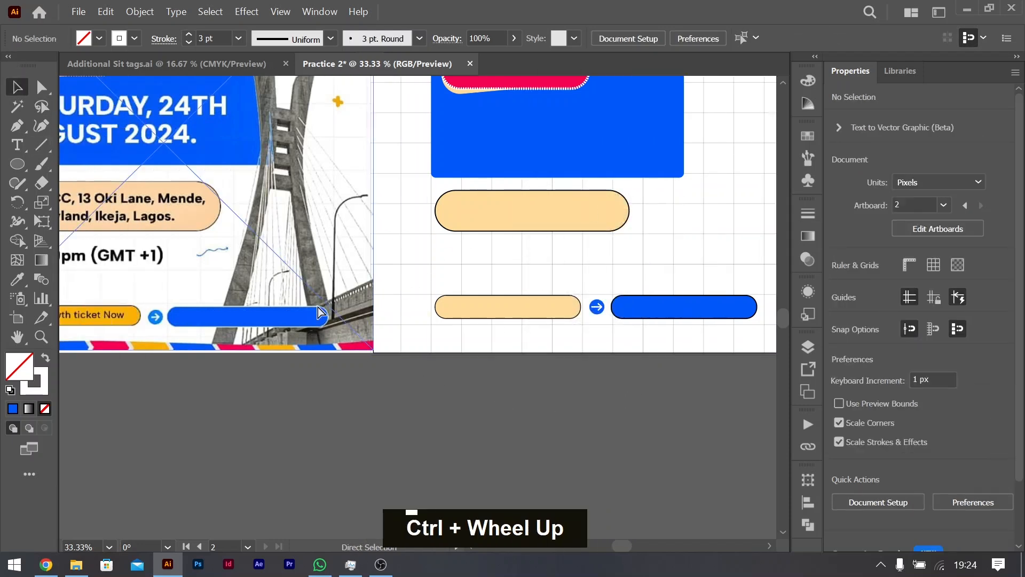
Step: Shorten the white arrow to about 20.5 px wide and position it near the centre of the blue circle
{"action": "scroll", "coordinate": [587, 312], "scroll_direction": "up", "scroll_amount": 1}
{"action": "scroll", "coordinate": [587, 312], "scroll_direction": "up", "scroll_amount": 4}
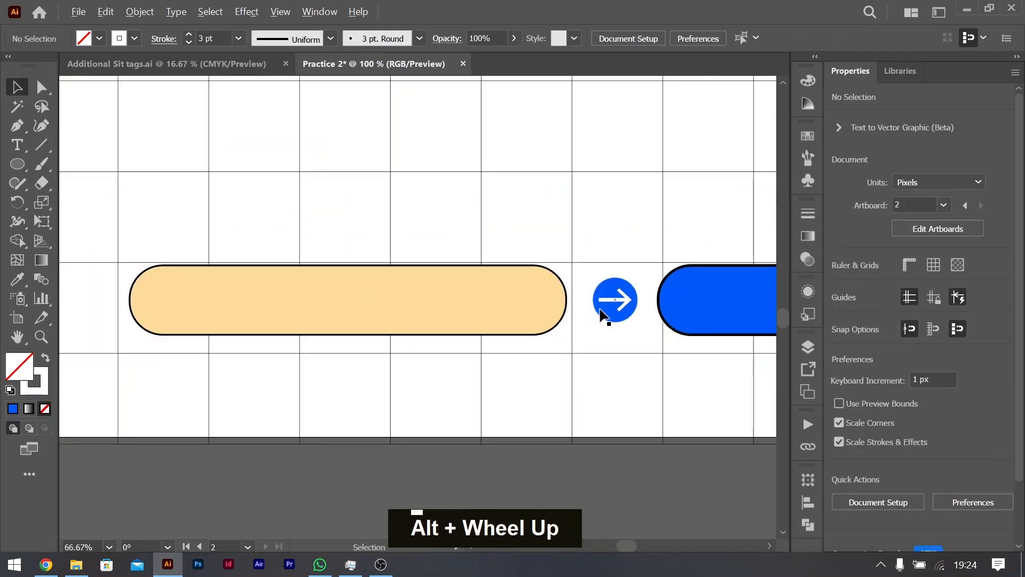
{"action": "left_click", "coordinate": [598, 295]}
{"action": "left_click_drag", "start_coordinate": [599, 295], "coordinate": [605, 294]}
{"action": "key", "text": "ctrl+z"}
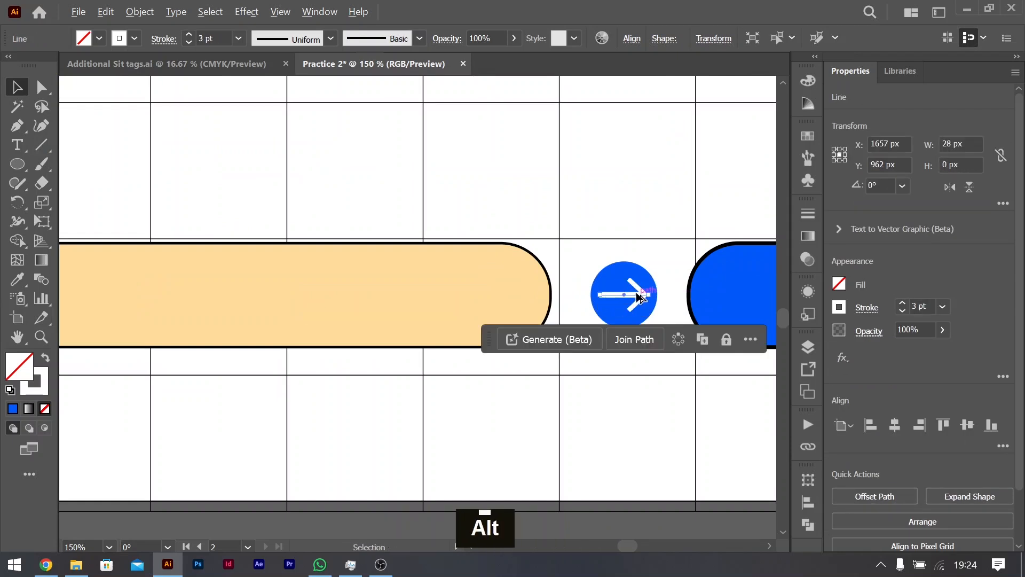
{"action": "scroll", "coordinate": [636, 295], "scroll_direction": "up", "scroll_amount": 2}
{"action": "left_click_drag", "start_coordinate": [564, 297], "coordinate": [629, 293]}
Step: Give the white arrow's stroke a round cap and deselect it
{"action": "left_click", "coordinate": [867, 307]}
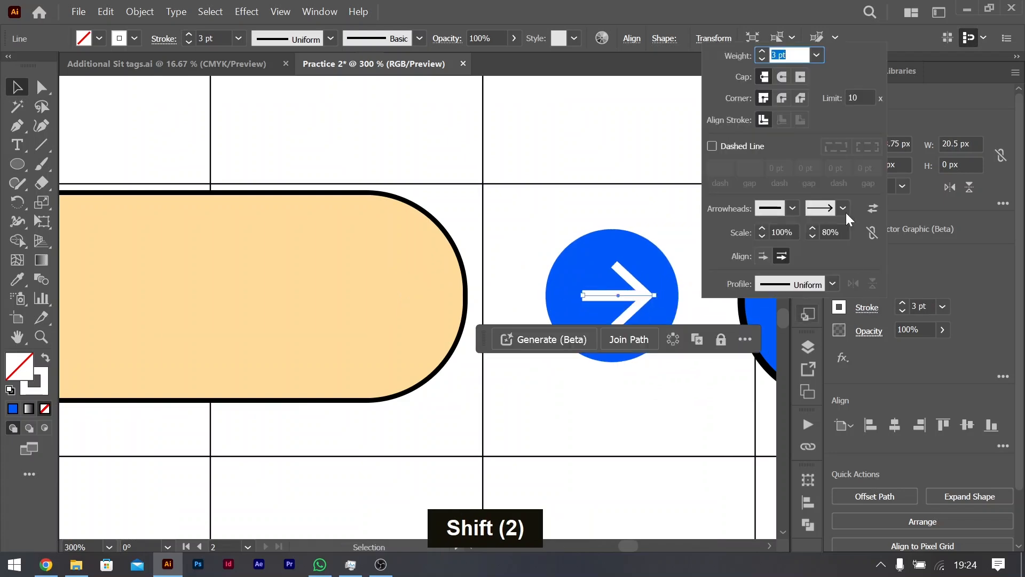
{"action": "left_click", "coordinate": [783, 76]}
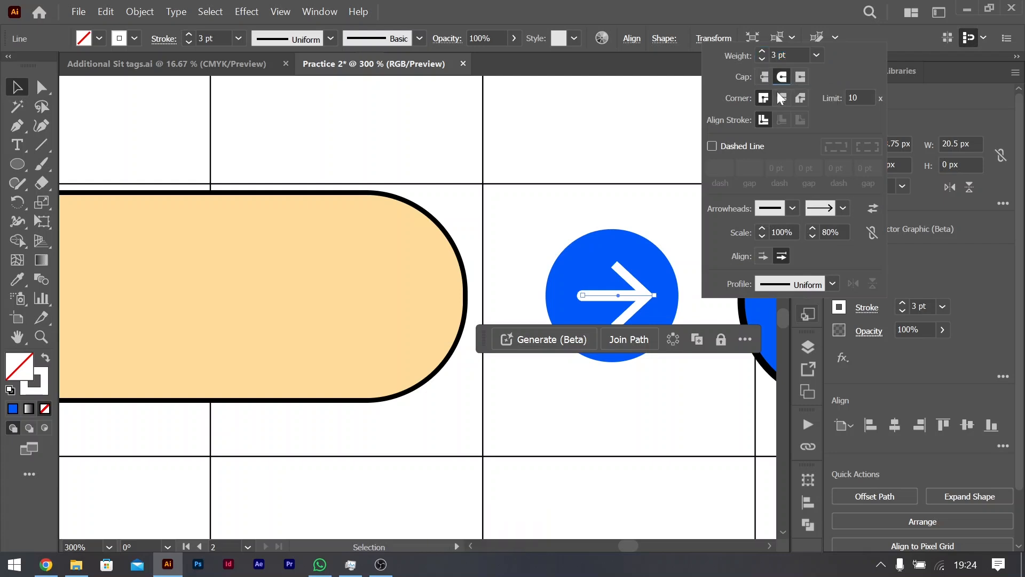
{"action": "left_click", "coordinate": [646, 385]}
{"action": "left_click_drag", "start_coordinate": [651, 289], "coordinate": [651, 287]}
{"action": "scroll", "coordinate": [640, 301], "scroll_direction": "down", "scroll_amount": 4}
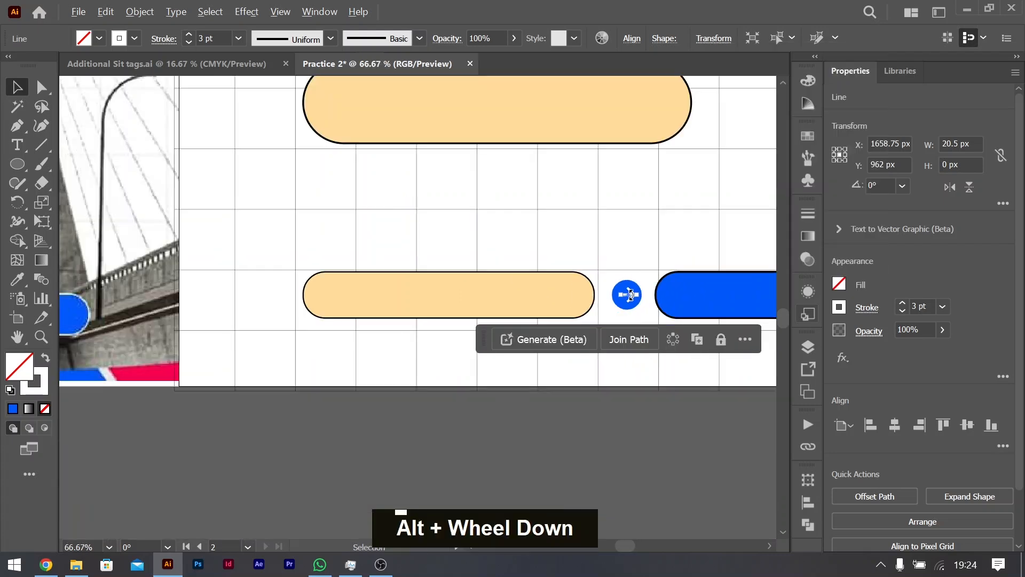
{"action": "left_click", "coordinate": [582, 468]}
{"action": "scroll", "coordinate": [487, 401], "scroll_direction": "right", "scroll_amount": 3}
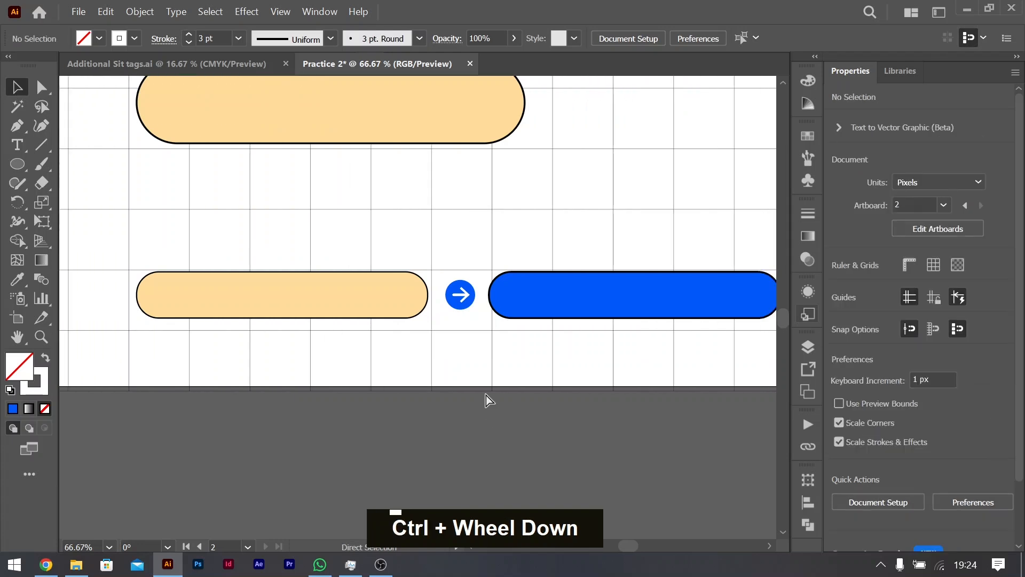
Step: Examine the bottom of the reference flyer, including its coloured striped border, against the second artboard
{"action": "key", "text": "ctrl+minus"}
{"action": "scroll", "coordinate": [487, 399], "scroll_direction": "left", "scroll_amount": 2}
{"action": "scroll", "coordinate": [486, 395], "scroll_direction": "left", "scroll_amount": 6}
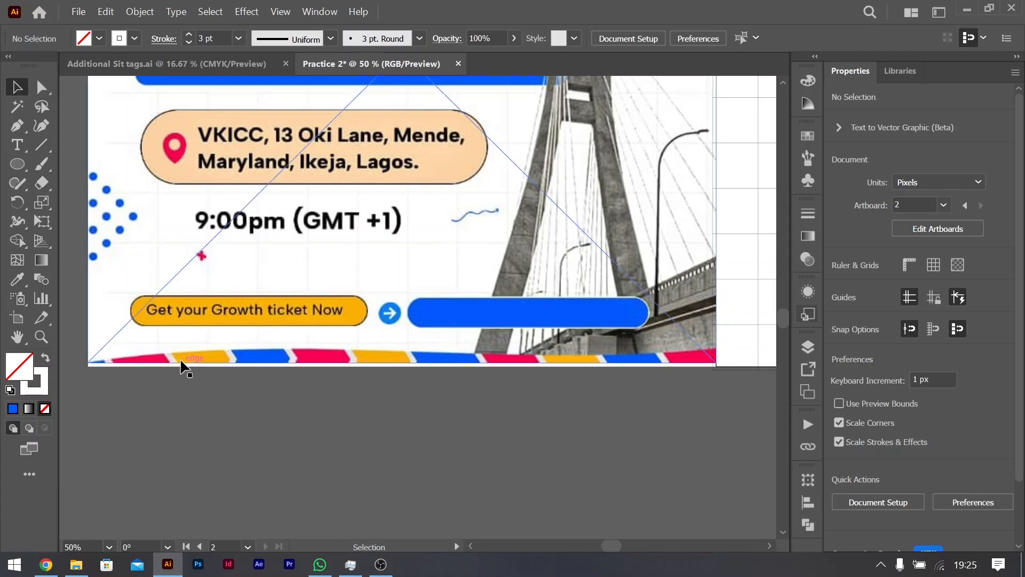
{"action": "scroll", "coordinate": [229, 361], "scroll_direction": "down", "scroll_amount": 2}
{"action": "scroll", "coordinate": [458, 362], "scroll_direction": "right", "scroll_amount": 5}
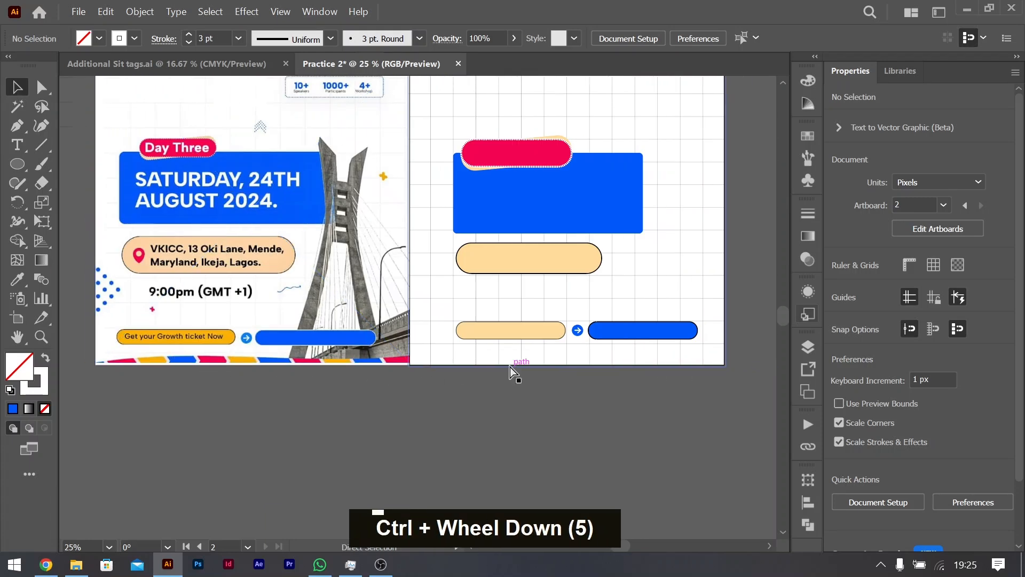
{"action": "scroll", "coordinate": [510, 365], "scroll_direction": "up", "scroll_amount": 1}
{"action": "scroll", "coordinate": [509, 363], "scroll_direction": "down", "scroll_amount": 3}
{"action": "scroll", "coordinate": [455, 350], "scroll_direction": "left", "scroll_amount": 1}
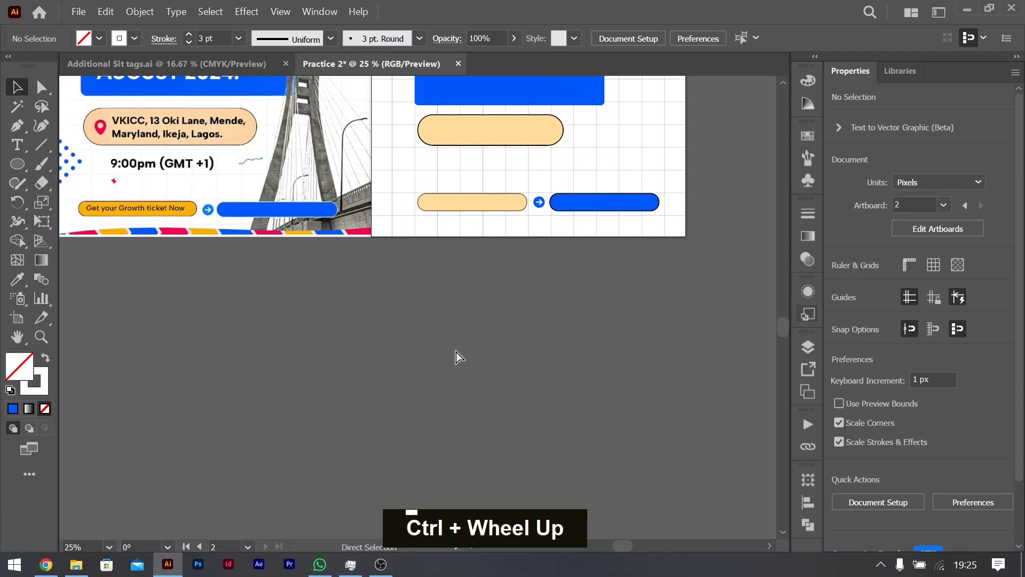
{"action": "scroll", "coordinate": [456, 351], "scroll_direction": "left", "scroll_amount": 3}
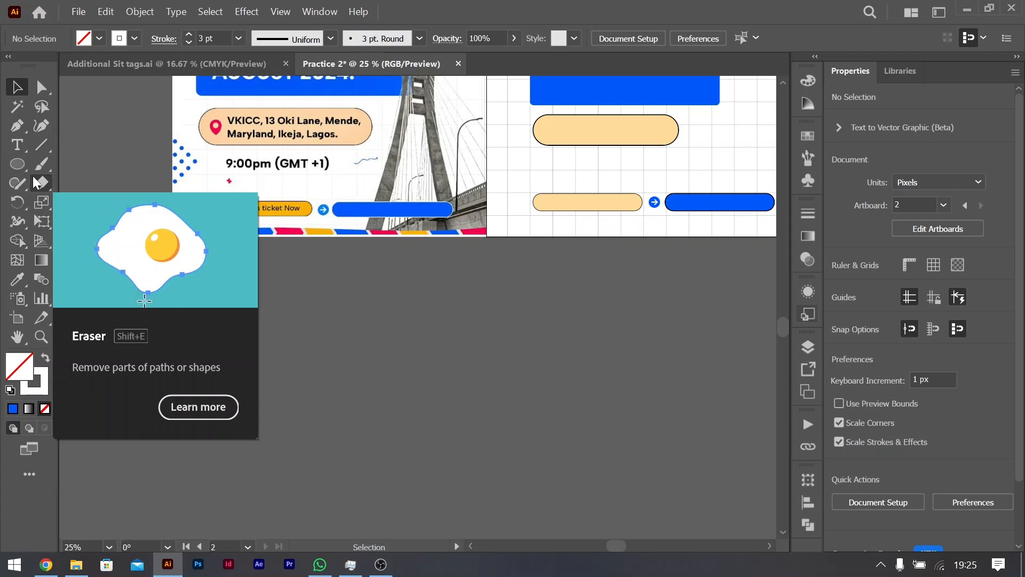
Step: Draw a square about 643 px wide with the Rectangle tool in the empty area below the reference flyer
{"action": "right_click", "coordinate": [18, 164]}
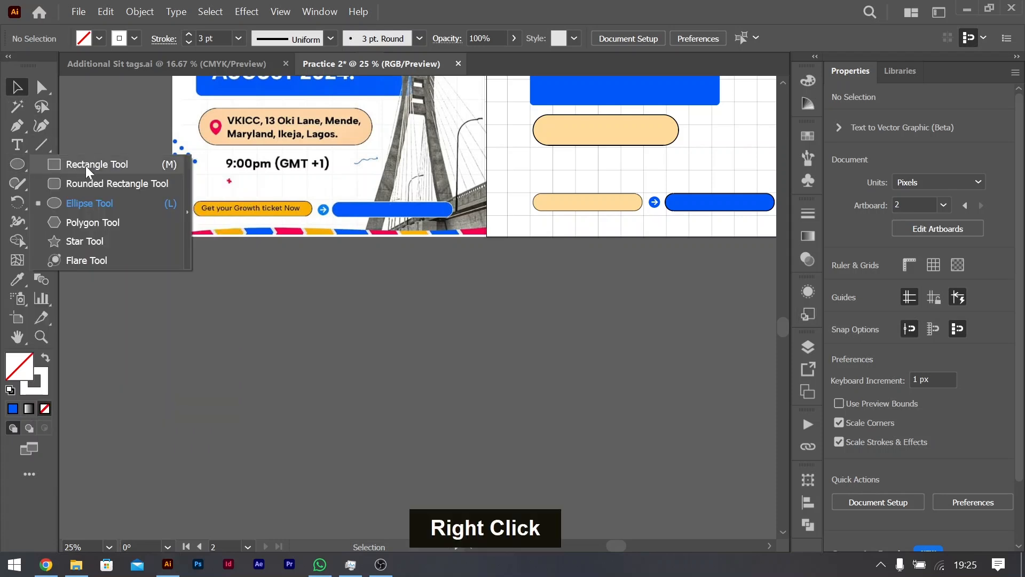
{"action": "left_click", "coordinate": [85, 164]}
{"action": "left_click_drag", "start_coordinate": [252, 302], "coordinate": [441, 489]}
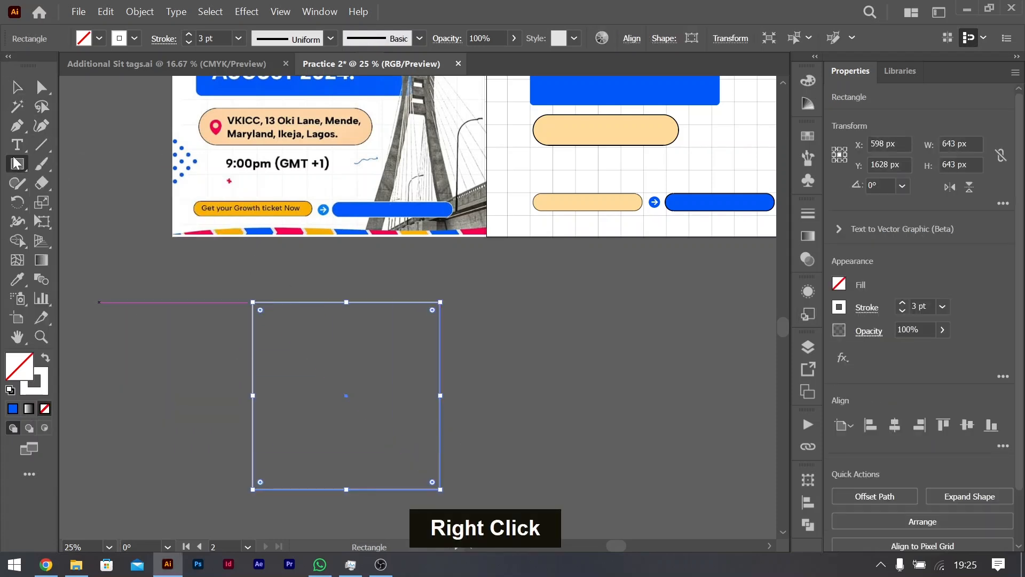
Step: Rotate the square 45° into a diamond and place a copy about 355 px to its left, overlapping the original
{"action": "left_click", "coordinate": [11, 89]}
{"action": "left_click_drag", "start_coordinate": [447, 301], "coordinate": [545, 435]}
{"action": "left_click_drag", "start_coordinate": [463, 381], "coordinate": [360, 382]}
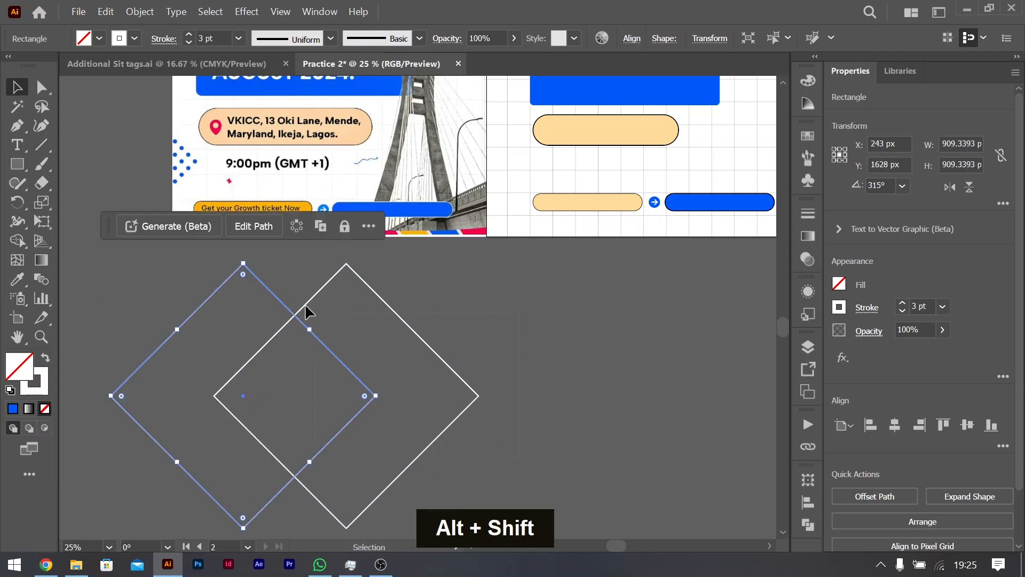
Step: Remove the left diamond and the overlapping area with Shape Builder, leaving a single chevron pointing right
{"action": "left_click_drag", "start_coordinate": [221, 282], "coordinate": [424, 353]}
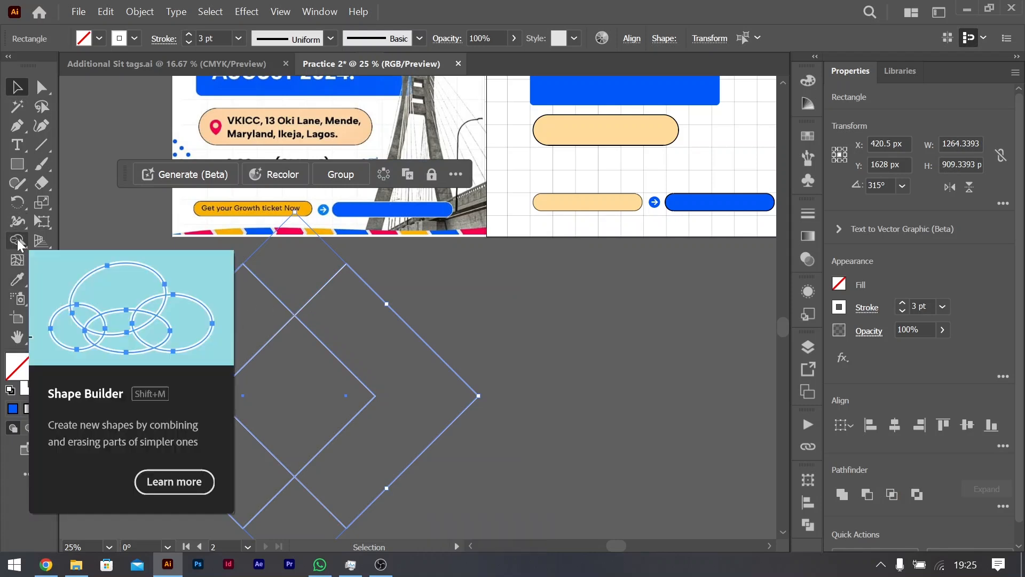
{"action": "left_click", "coordinate": [17, 242]}
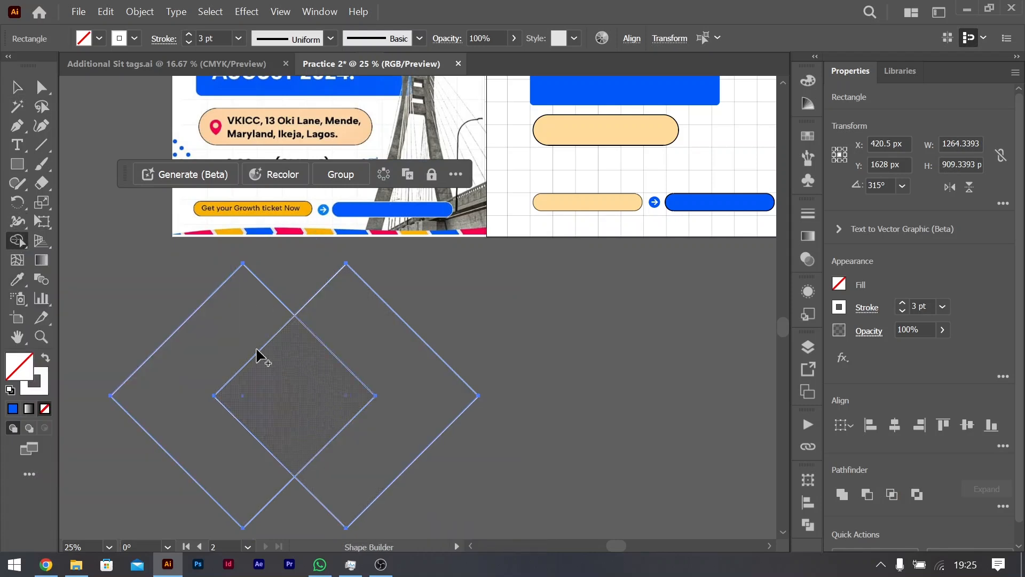
{"action": "mouse_move", "coordinate": [201, 348]}
{"action": "left_mouse_down"}
{"action": "mouse_move", "coordinate": [315, 421]}
{"action": "mouse_move", "coordinate": [293, 434]}
{"action": "left_mouse_up"}
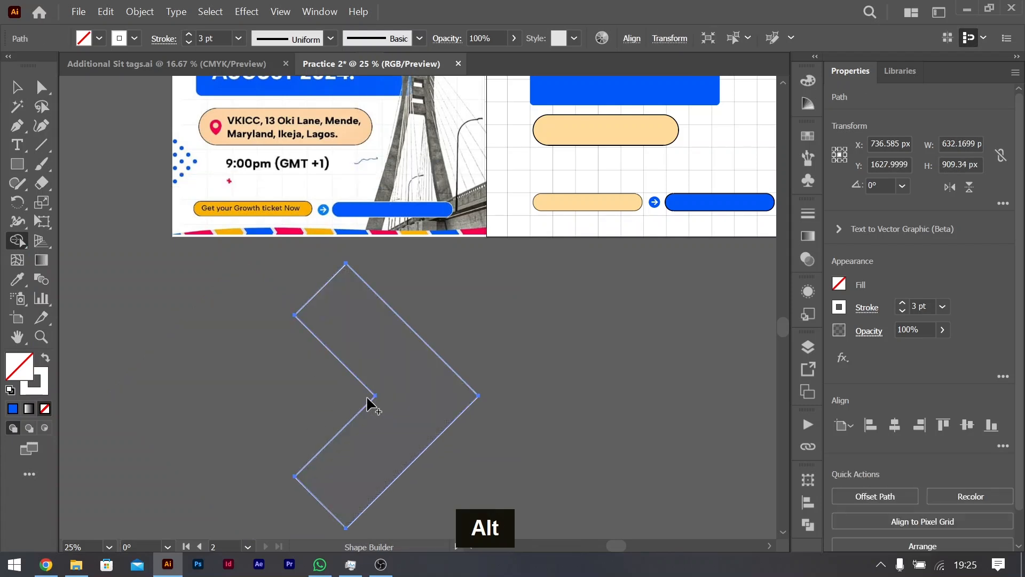
{"action": "left_click", "coordinate": [16, 87]}
Step: Copy the chevron about 403 px to the right and repeat the duplication to build a long, evenly spaced row
{"action": "left_click", "coordinate": [478, 395]}
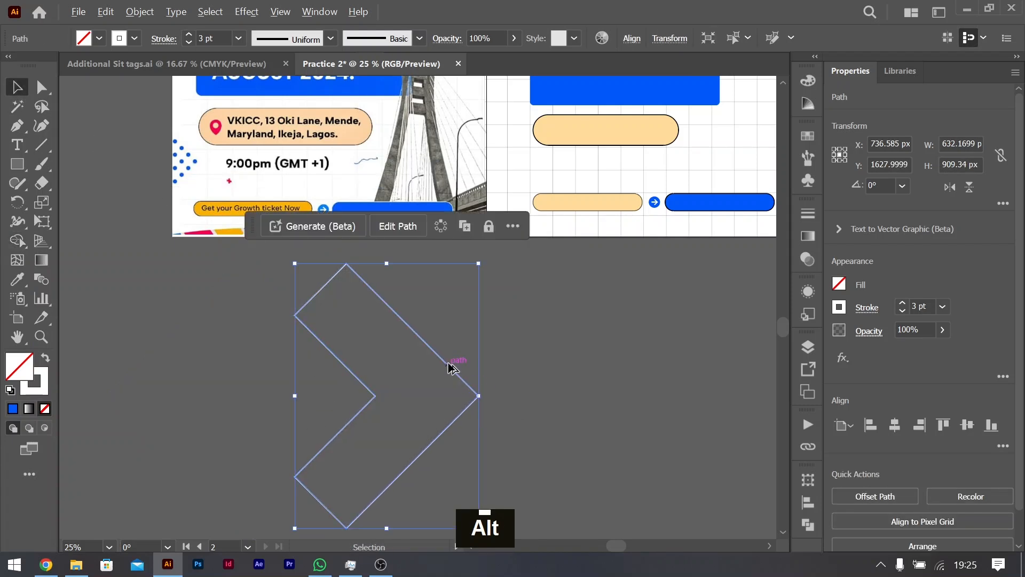
{"action": "left_click_drag", "start_coordinate": [447, 368], "coordinate": [565, 374]}
{"action": "key", "text": "ctrl"}
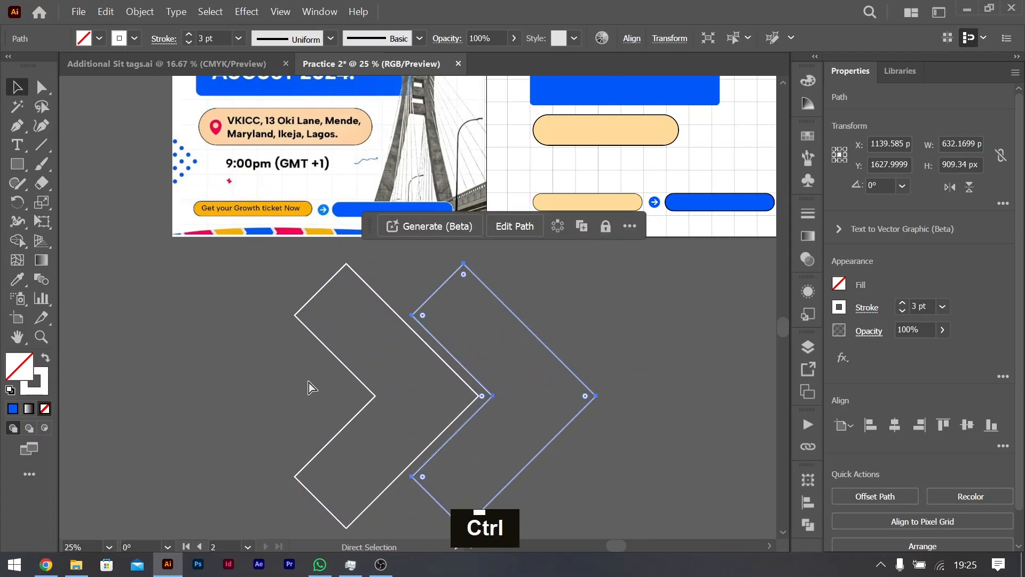
{"action": "key", "text": "ctrl+d"}
{"action": "key", "text": "ctrl+d"}
{"action": "key", "text": "ctrl+d"}
{"action": "key", "text": "ctrl+d"}
{"action": "key", "text": "ctrl+d"}
{"action": "key", "text": "ctrl+d"}
{"action": "key", "text": "ctrl+d"}
{"action": "key", "text": "ctrl+d"}
{"action": "key", "text": "ctrl+d"}
{"action": "key", "text": "ctrl+d"}
{"action": "key", "text": "ctrl+d"}
{"action": "key", "text": "ctrl+d"}
{"action": "key", "text": "ctrl+d"}
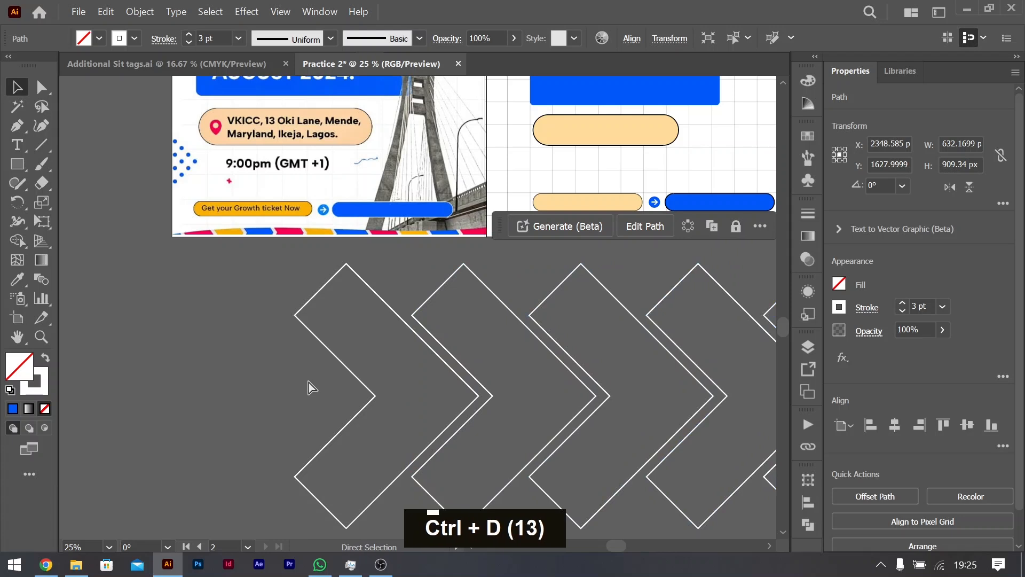
{"action": "key", "text": "ctrl+minus"}
{"action": "key", "text": "ctrl+minus"}
{"action": "key", "text": "ctrl+minus"}
{"action": "key", "text": "ctrl+minus"}
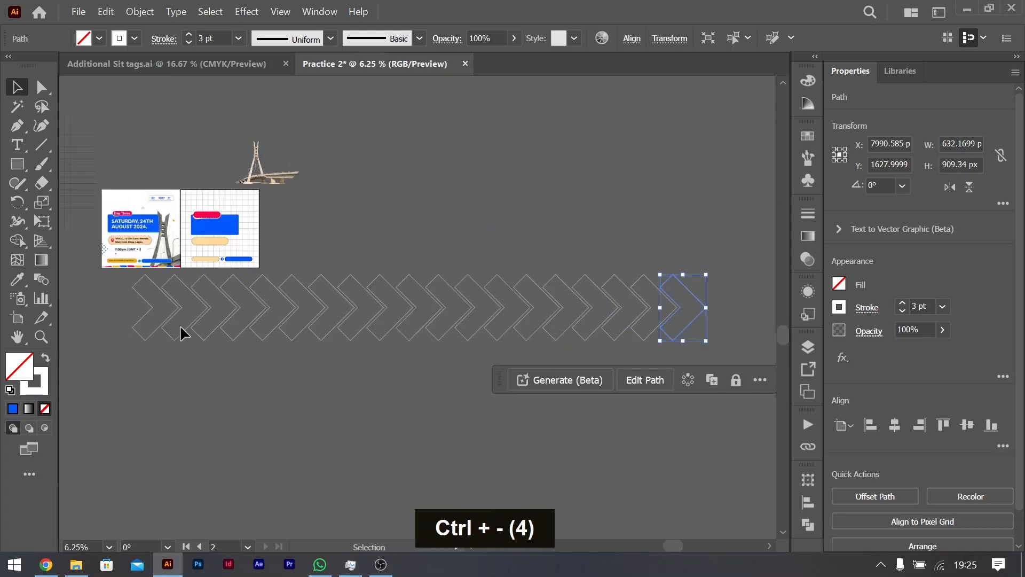
Step: Undo the surplus chevron copies at the far end until 13 chevrons remain
{"action": "key", "text": "ctrl+z"}
{"action": "key", "text": "ctrl+z"}
{"action": "key", "text": "ctrl+z"}
{"action": "key", "text": "ctrl+z"}
{"action": "key", "text": "ctrl+z"}
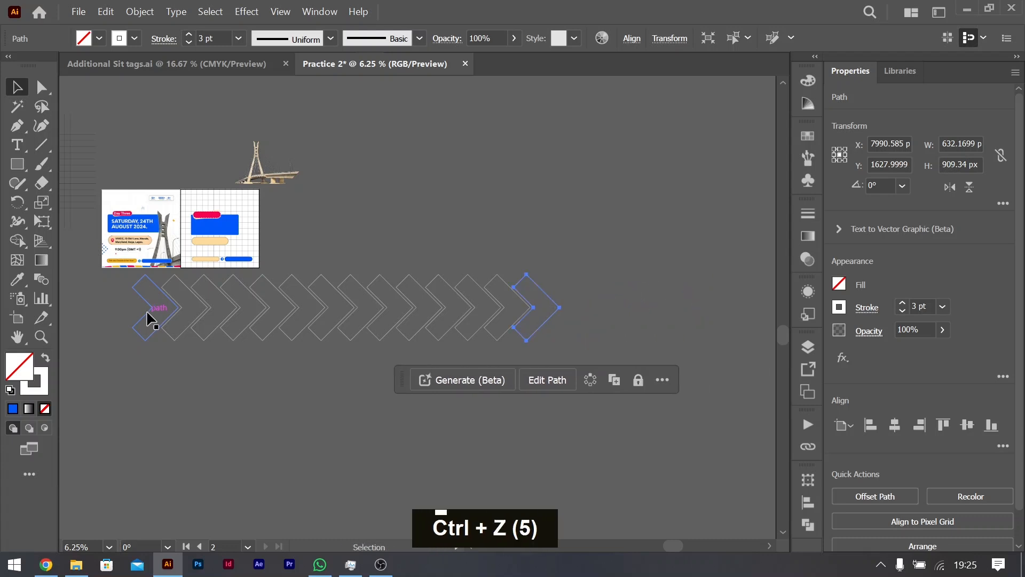
{"action": "key", "text": "ctrl+z"}
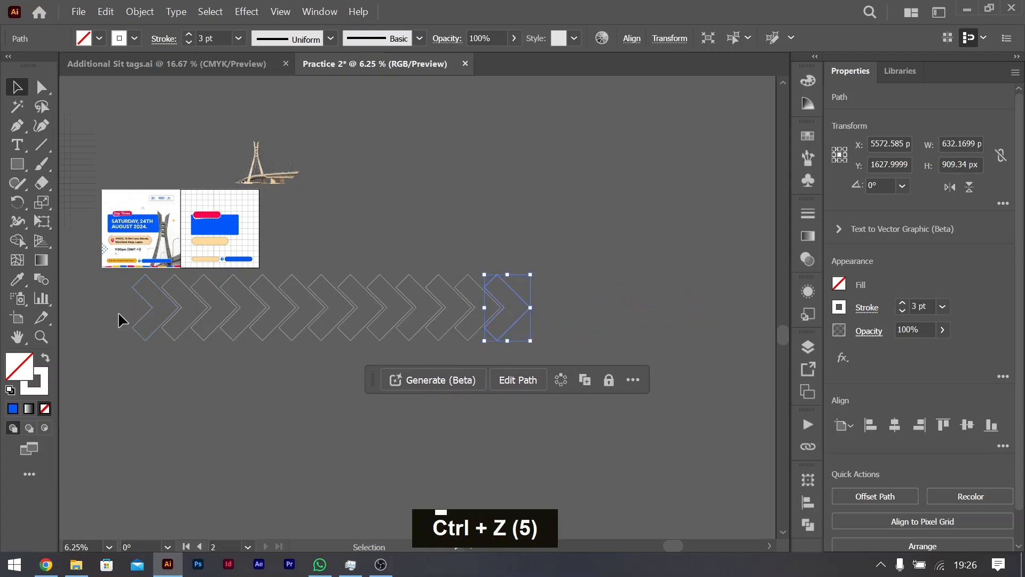
Step: Scale the whole chevron row down to about 1355 px wide and place it just below the reference flyer
{"action": "left_click", "coordinate": [631, 377]}
{"action": "left_click_drag", "start_coordinate": [531, 308], "coordinate": [232, 332]}
{"action": "scroll", "coordinate": [118, 277], "scroll_direction": "up", "scroll_amount": 4, "text": "alt"}
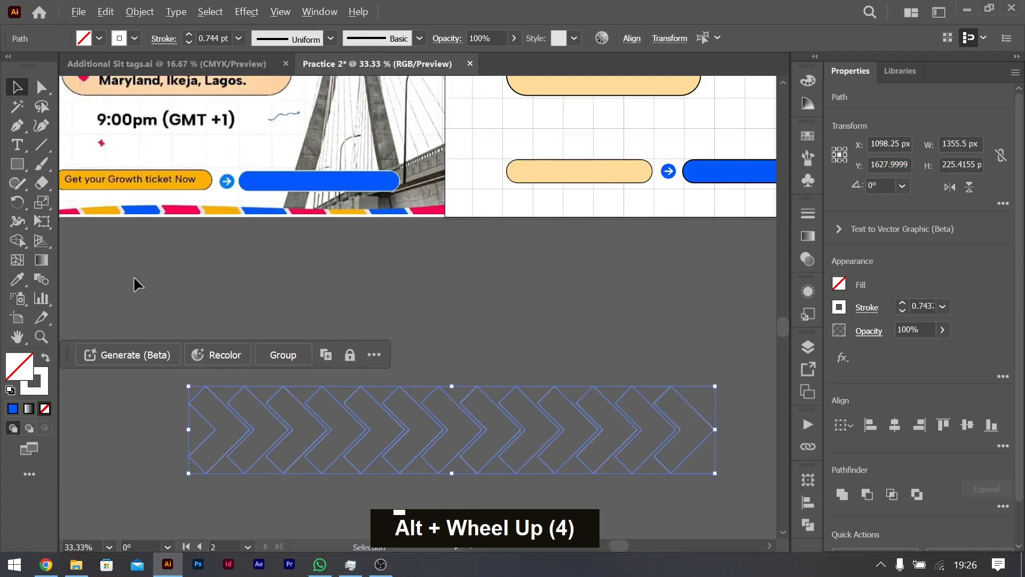
{"action": "left_click_drag", "start_coordinate": [504, 407], "coordinate": [251, 246]}
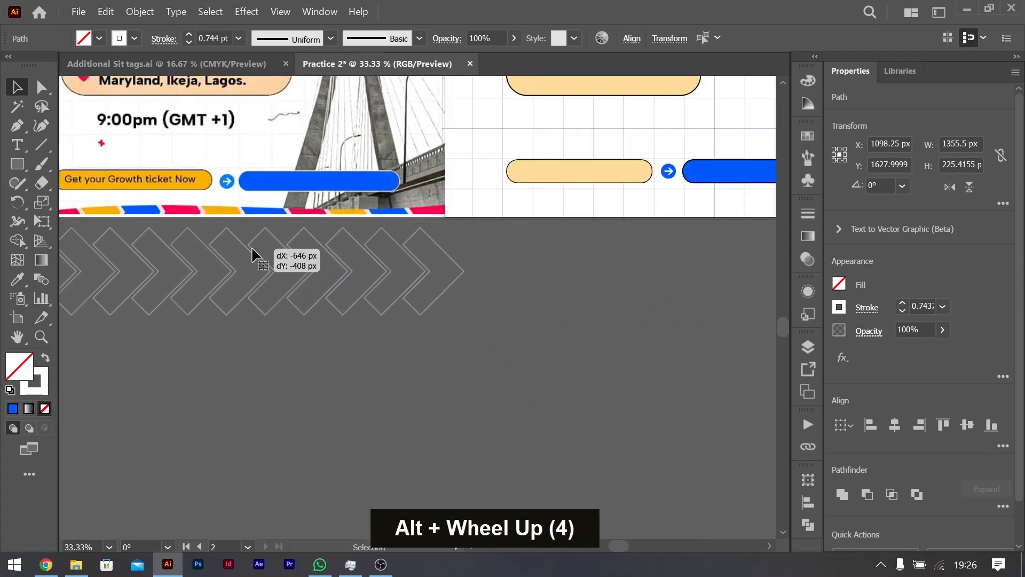
{"action": "scroll", "coordinate": [328, 301], "scroll_direction": "left", "scroll_amount": 3, "text": "ctrl"}
{"action": "scroll", "coordinate": [328, 302], "scroll_direction": "left", "scroll_amount": 1, "text": "ctrl"}
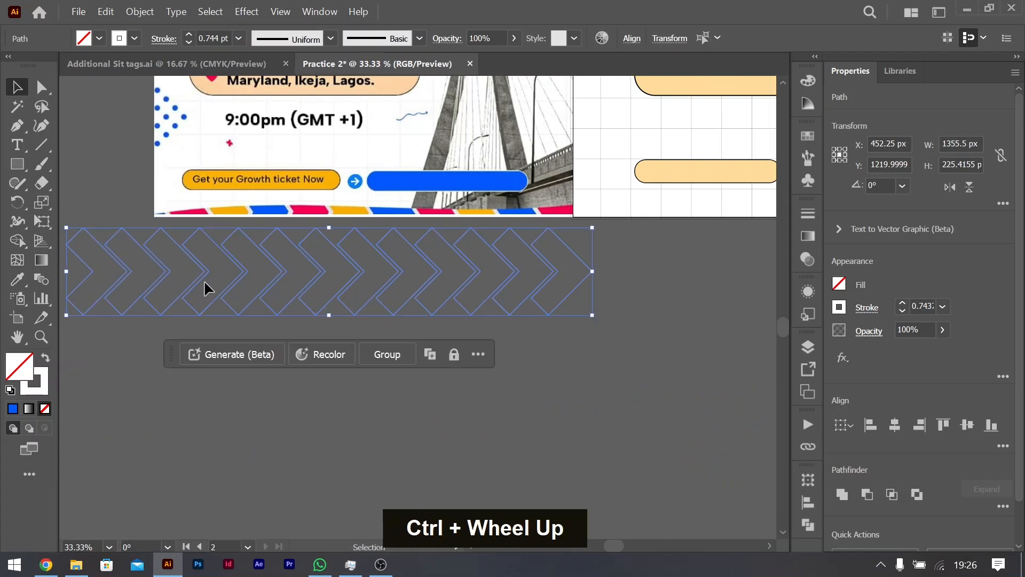
Step: Resize the chevron row from both ends so it extends only slightly past the reference flyer's sides, and deselect it
{"action": "left_click_drag", "start_coordinate": [67, 271], "coordinate": [137, 265]}
{"action": "left_click_drag", "start_coordinate": [591, 271], "coordinate": [601, 270]}
{"action": "left_click", "coordinate": [290, 296]}
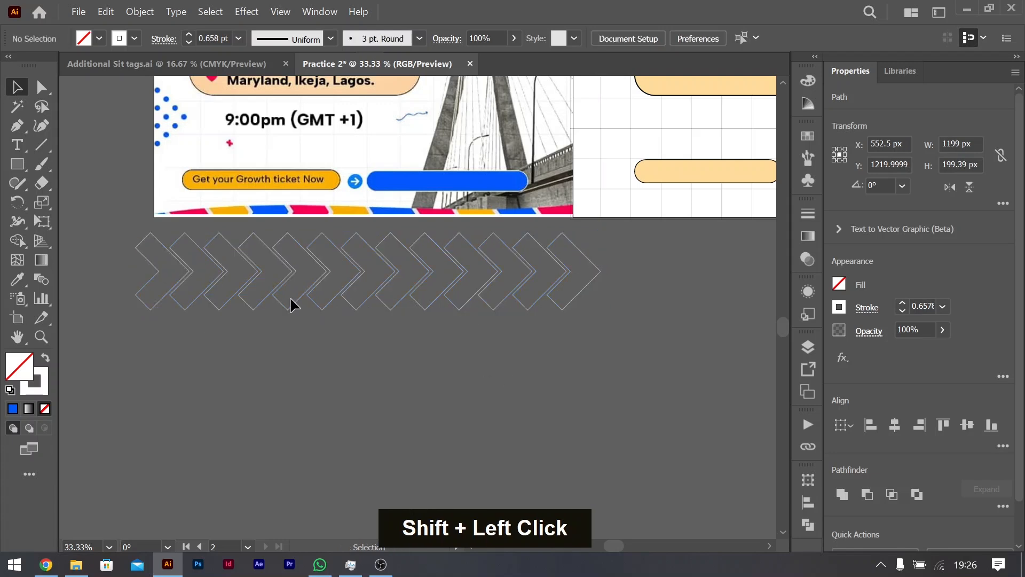
Step: Fill the first chevron with the blue sampled from the reference flyer's striped border
{"action": "left_click", "coordinate": [147, 259]}
{"action": "key", "text": "i"}
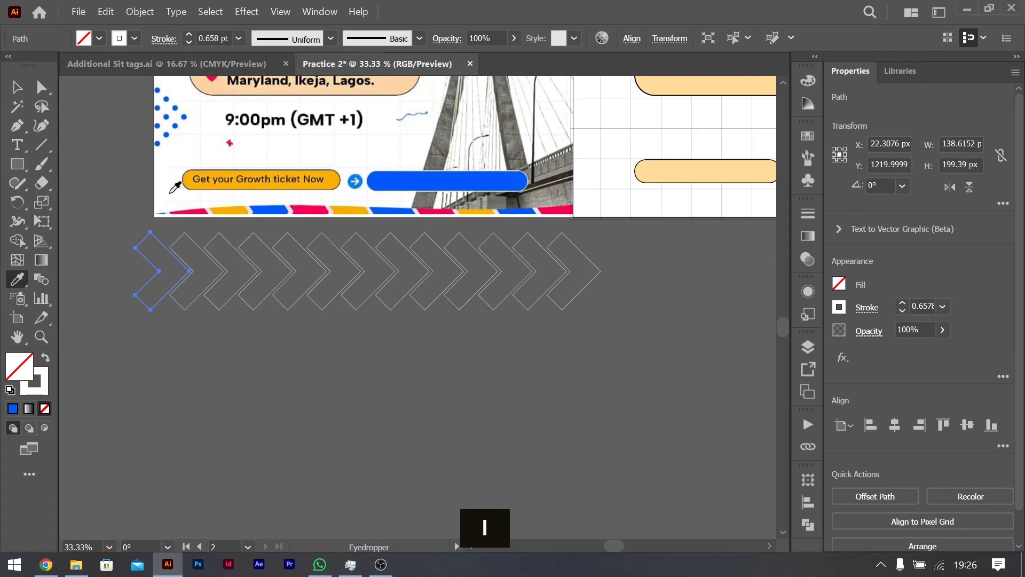
{"action": "left_click", "coordinate": [194, 207]}
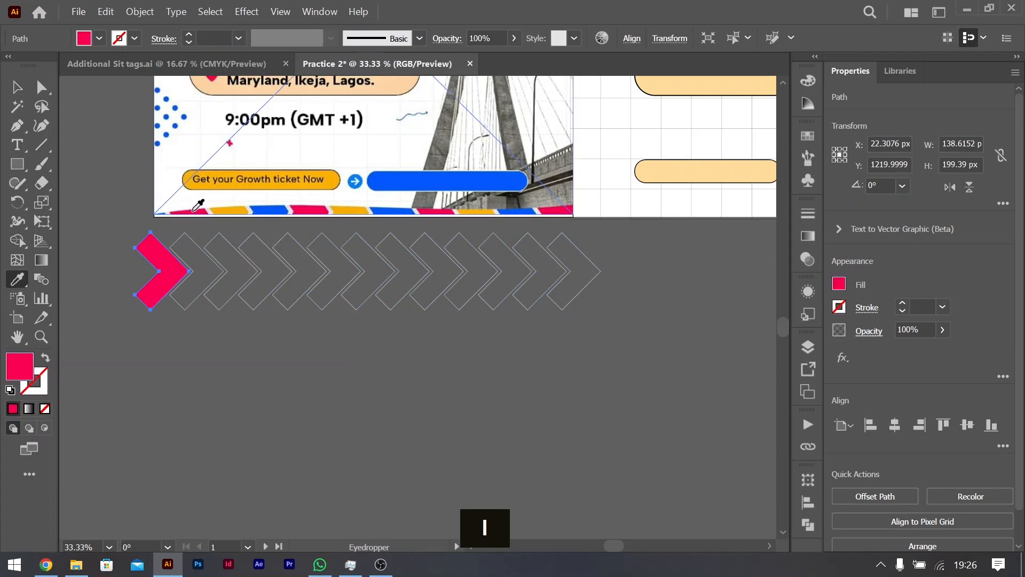
{"action": "left_click", "coordinate": [262, 209]}
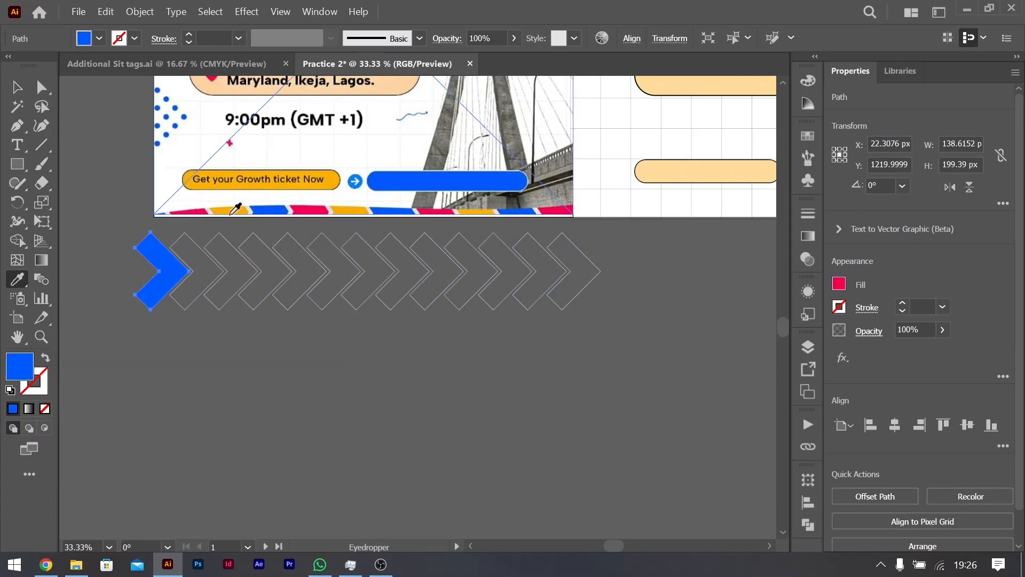
Step: Fill the second chevron with the pinkish red and the third with the yellow sampled from the reference border
{"action": "key", "text": "v"}
{"action": "left_click", "coordinate": [195, 242]}
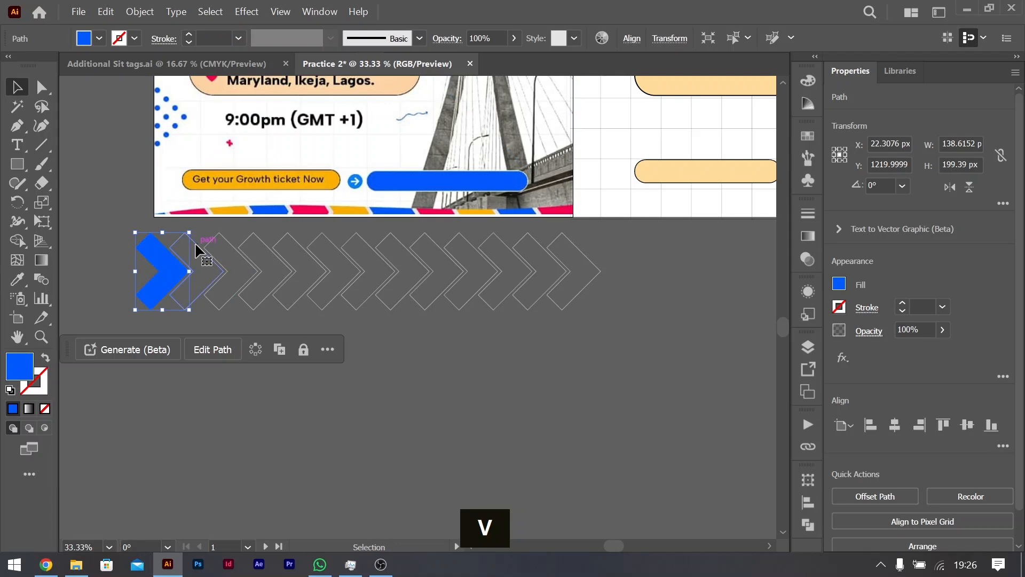
{"action": "key", "text": "i"}
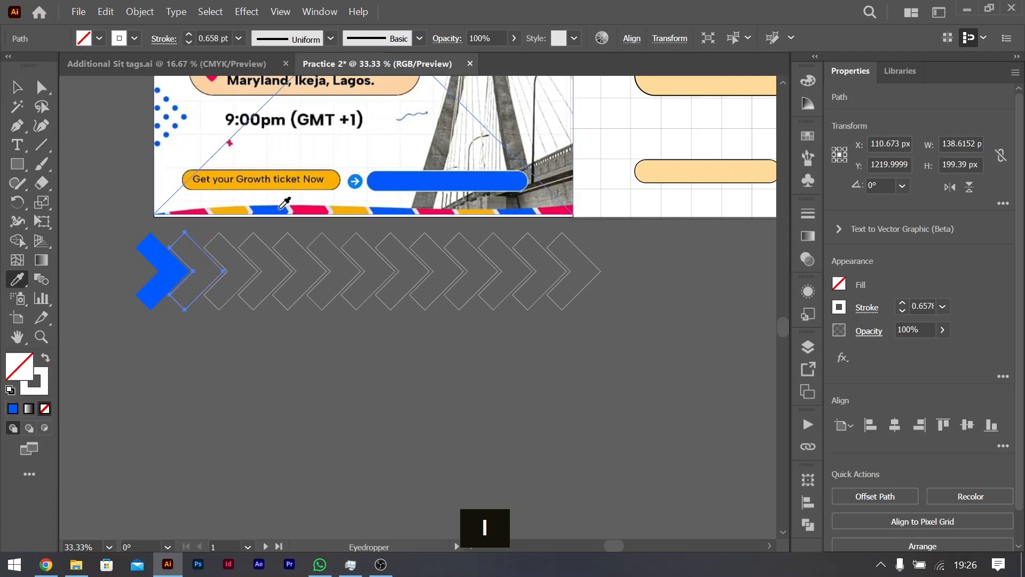
{"action": "left_click", "coordinate": [308, 209]}
{"action": "key", "text": "v"}
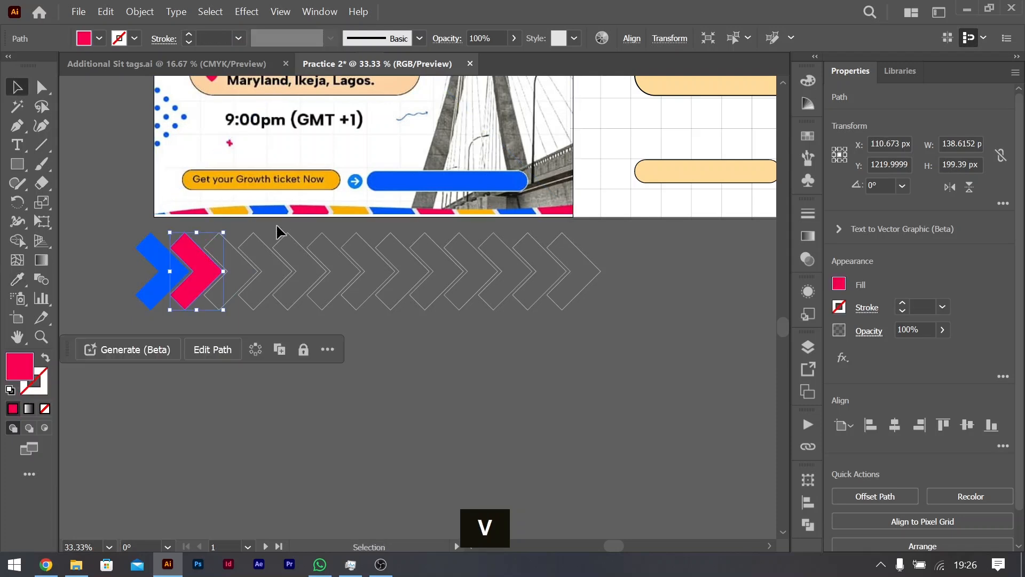
{"action": "left_click", "coordinate": [234, 249]}
{"action": "key", "text": "i"}
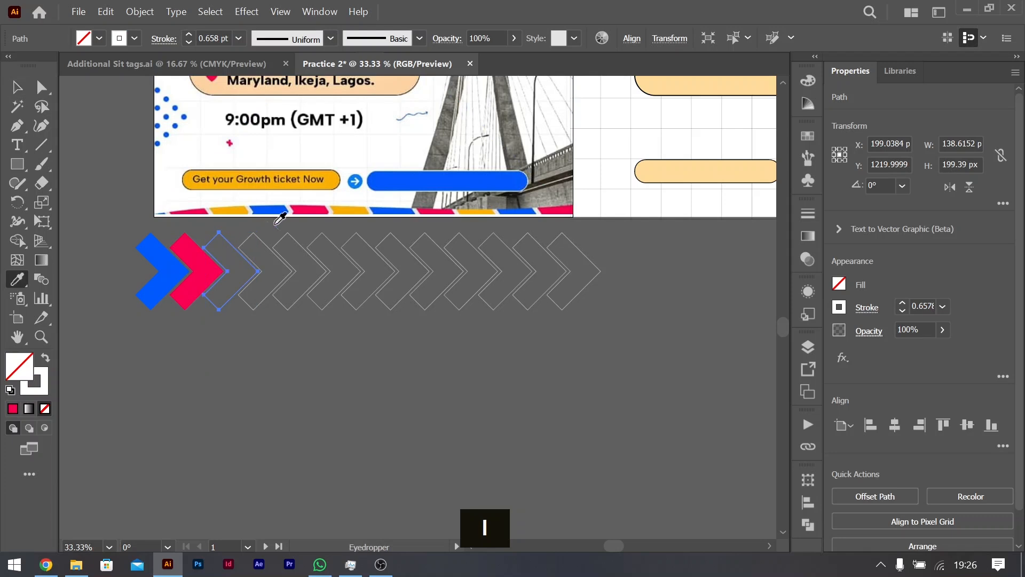
{"action": "left_click", "coordinate": [344, 203]}
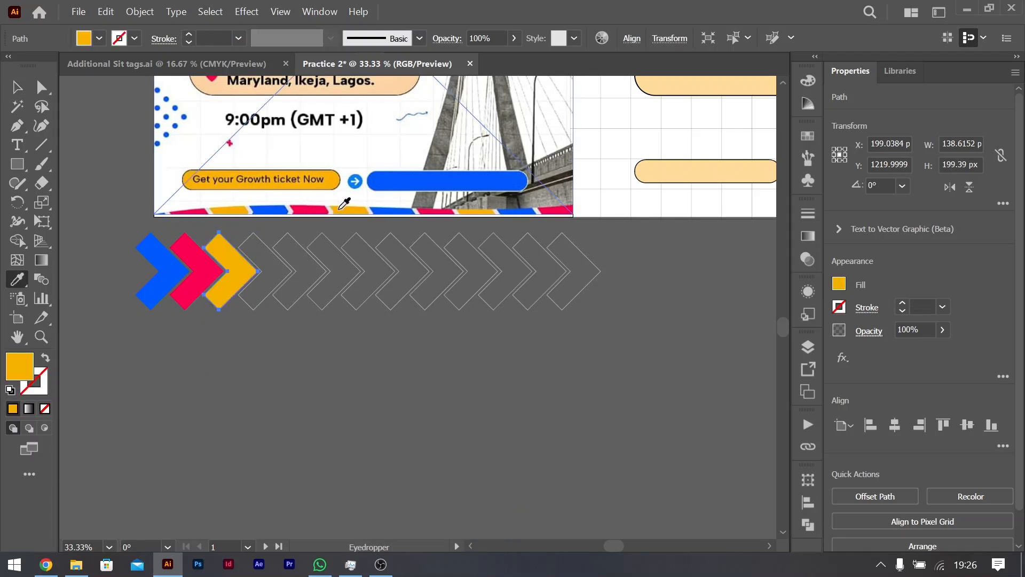
Step: Delete all the unfilled outline chevrons, keeping only the blue, red and yellow ones
{"action": "key", "text": "v"}
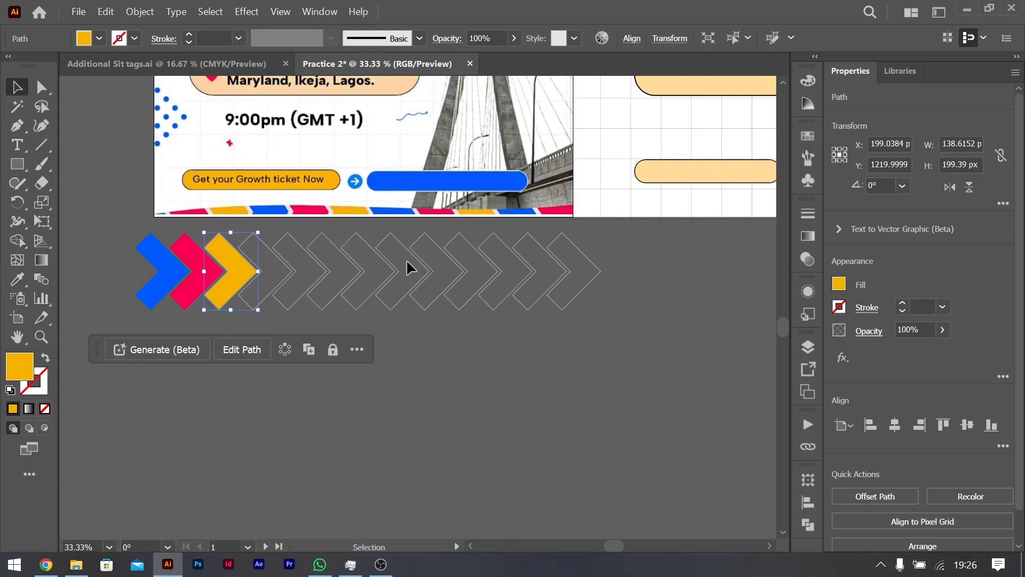
{"action": "left_click", "coordinate": [268, 278]}
{"action": "key", "text": "BackSpace"}
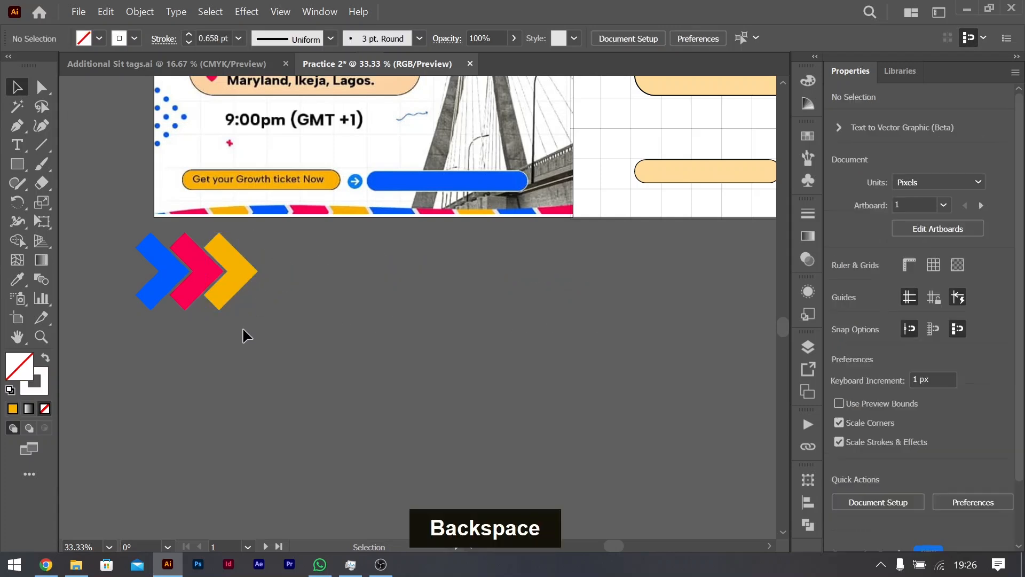
Step: Copy the three coloured chevrons about 266 px to the right, matching the gap between neighbouring chevrons
{"action": "left_click", "coordinate": [150, 271]}
{"action": "left_click_drag", "start_coordinate": [196, 274], "coordinate": [299, 274]}
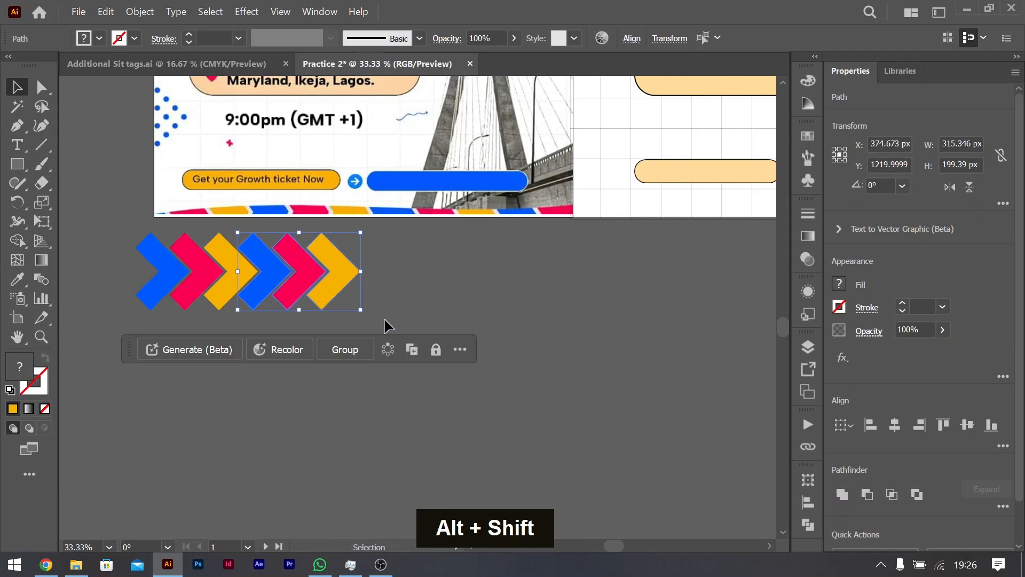
{"action": "key", "text": "ctrl+z"}
{"action": "scroll", "coordinate": [243, 267], "scroll_direction": "up", "scroll_amount": 3}
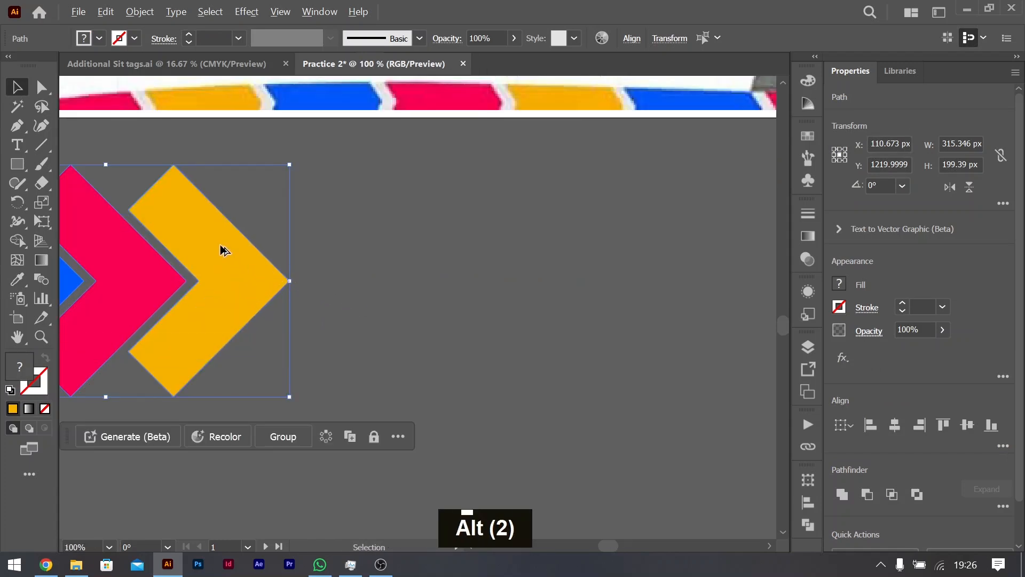
{"action": "left_click_drag", "start_coordinate": [222, 245], "coordinate": [530, 251]}
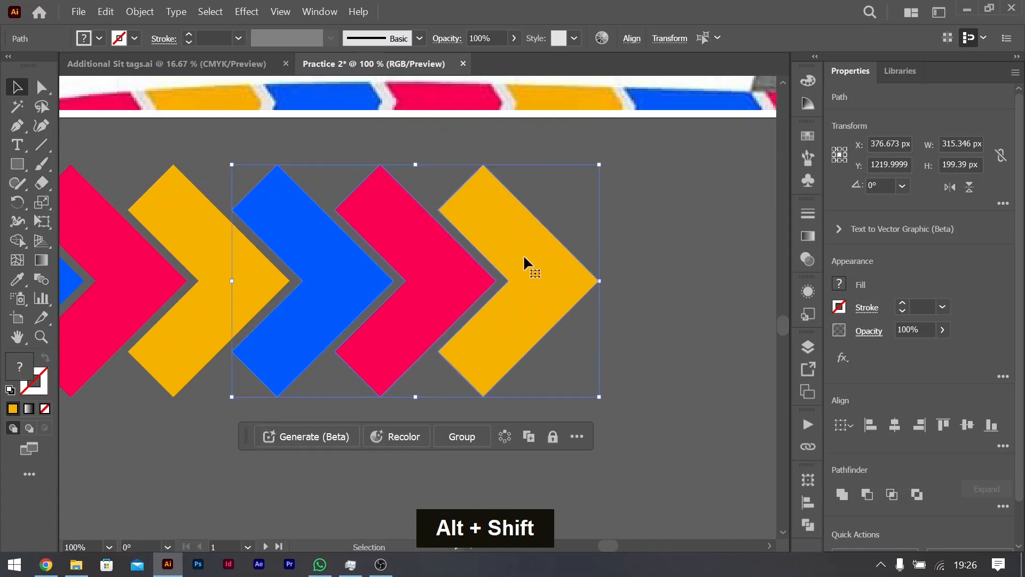
Step: Repeat the duplication until the row holds five sets of blue, red and yellow chevrons
{"action": "key", "text": "ctrl+d"}
{"action": "key", "text": "ctrl+d"}
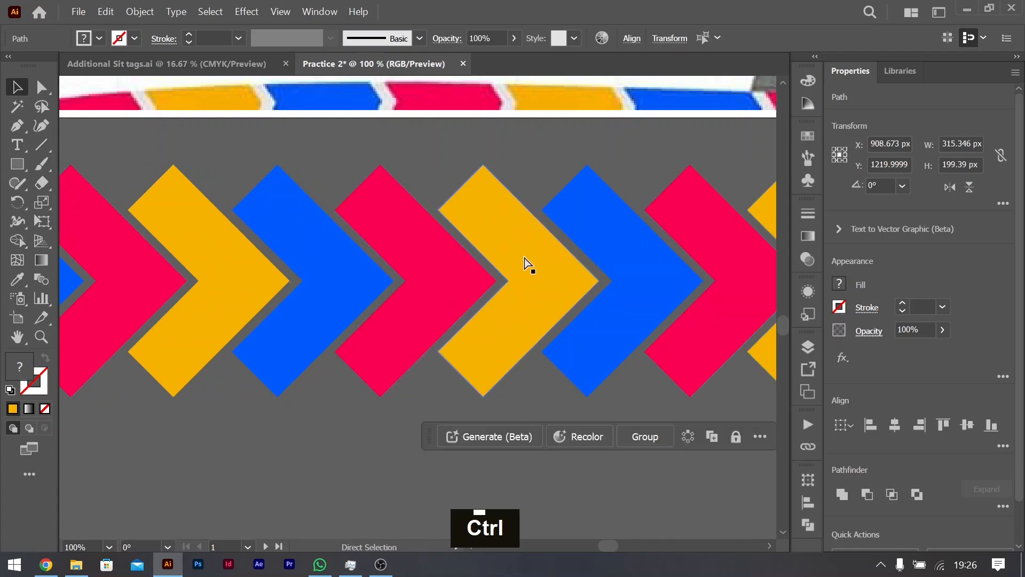
{"action": "key", "text": "ctrl+minus"}
{"action": "key", "text": "ctrl+minus"}
{"action": "key", "text": "ctrl+minus"}
{"action": "key", "text": "ctrl+minus"}
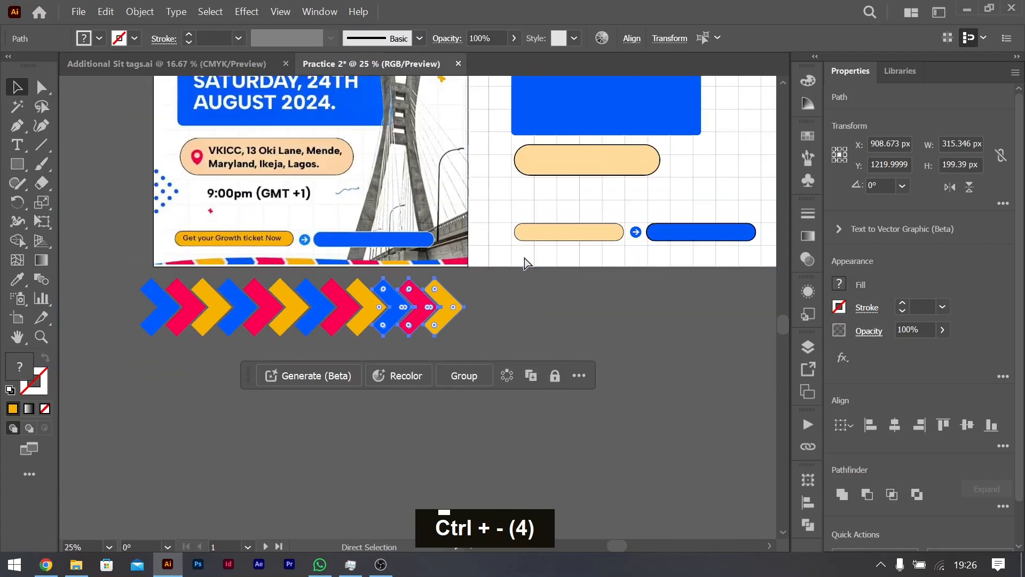
{"action": "key", "text": "ctrl+d"}
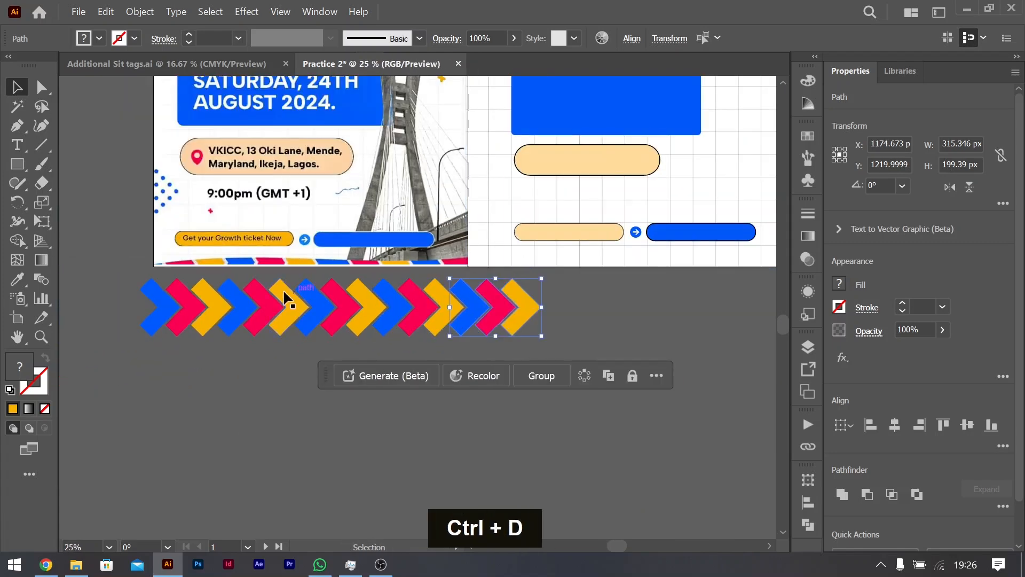
Step: Group all the coloured chevrons and move the group into the empty area below the second artboard
{"action": "key", "text": "ctrl+a"}
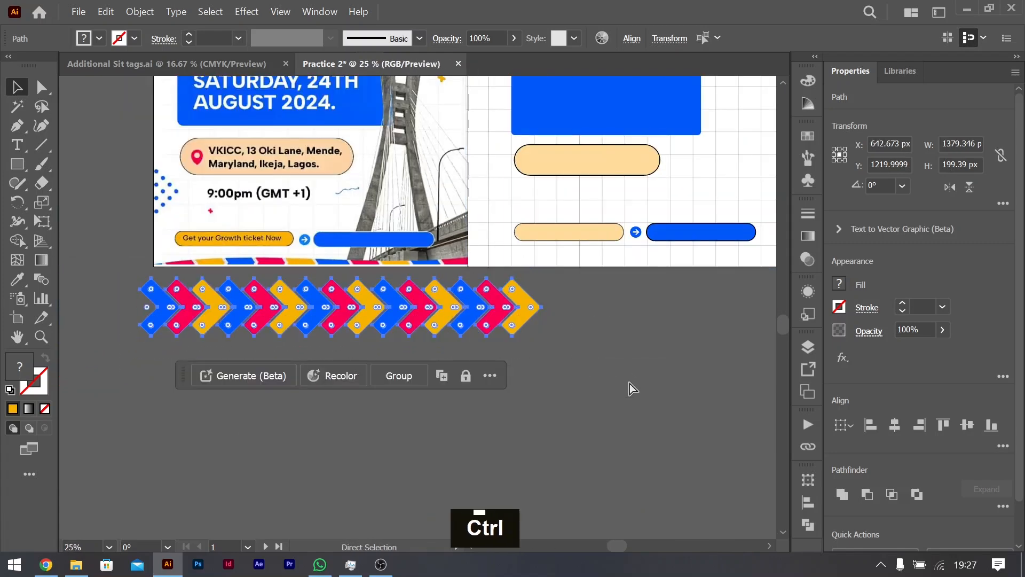
{"action": "key", "text": "ctrl+g"}
{"action": "left_click_drag", "start_coordinate": [273, 315], "coordinate": [574, 275]}
{"action": "scroll", "coordinate": [520, 296], "scroll_direction": "right", "scroll_amount": 3}
{"action": "scroll", "coordinate": [523, 293], "scroll_direction": "right", "scroll_amount": 3}
{"action": "left_click_drag", "start_coordinate": [489, 274], "coordinate": [484, 354]}
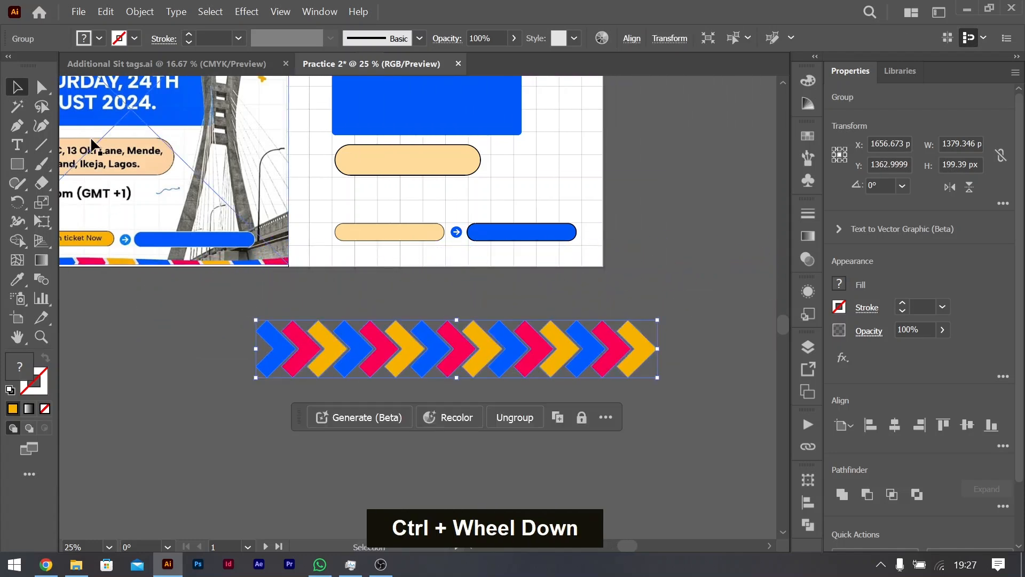
Step: Start a Curvature tool path with a nearly horizontal edge about 1183 px wide between the second artboard and the chevrons
{"action": "left_click", "coordinate": [40, 126]}
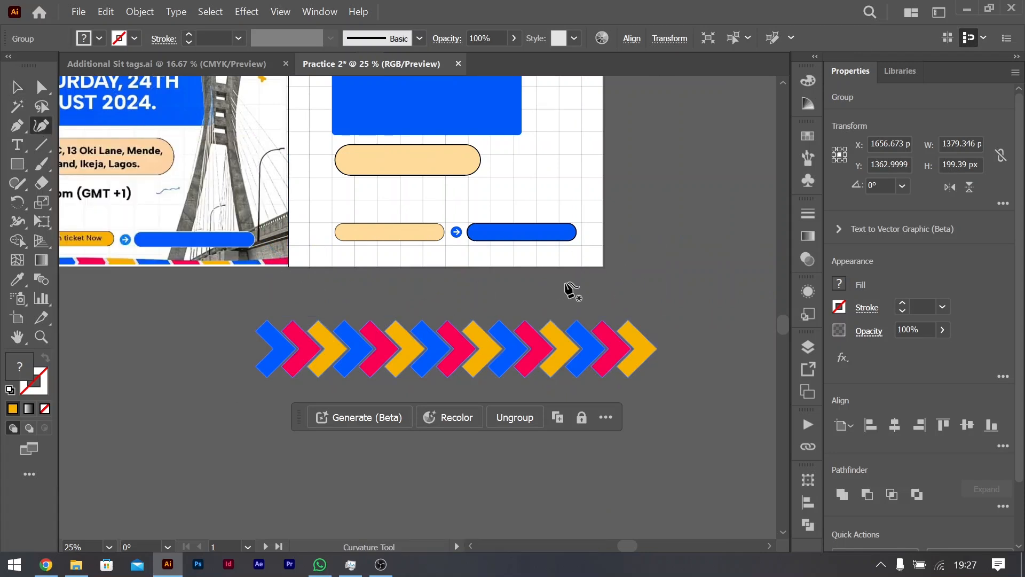
{"action": "double_click", "coordinate": [625, 289]}
{"action": "double_click", "coordinate": [280, 281]}
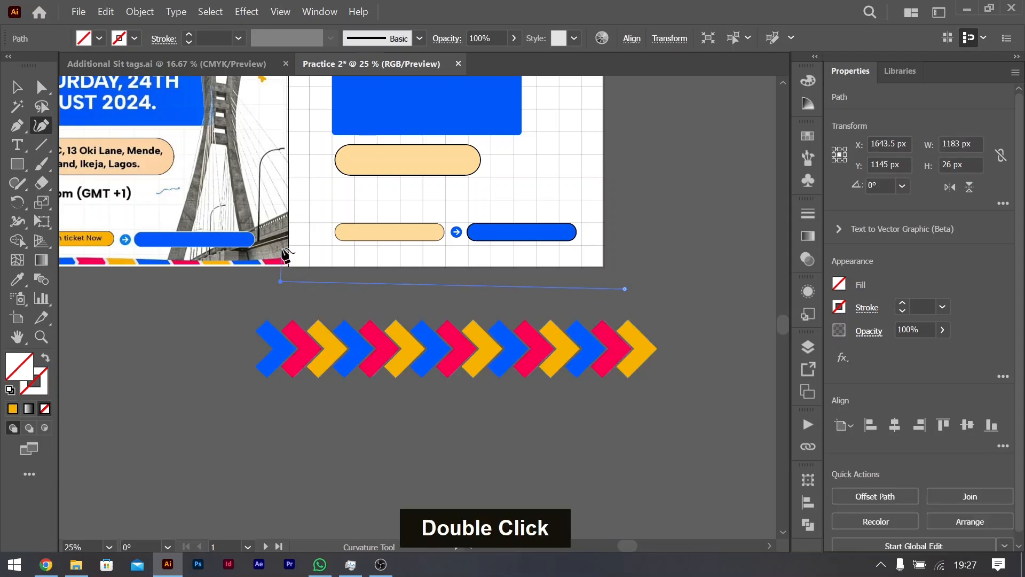
{"action": "scroll", "coordinate": [293, 278], "scroll_direction": "left", "scroll_amount": 3}
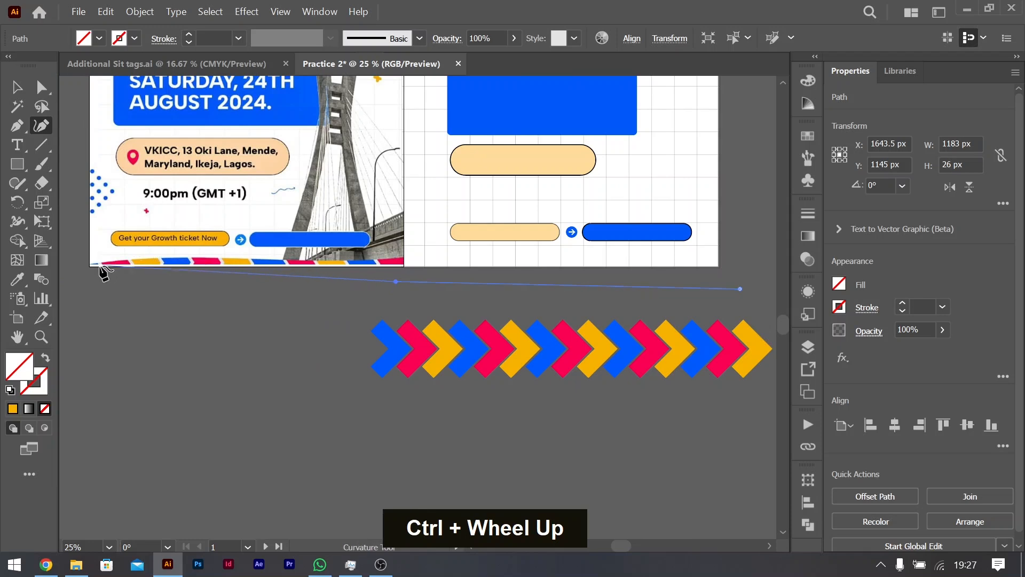
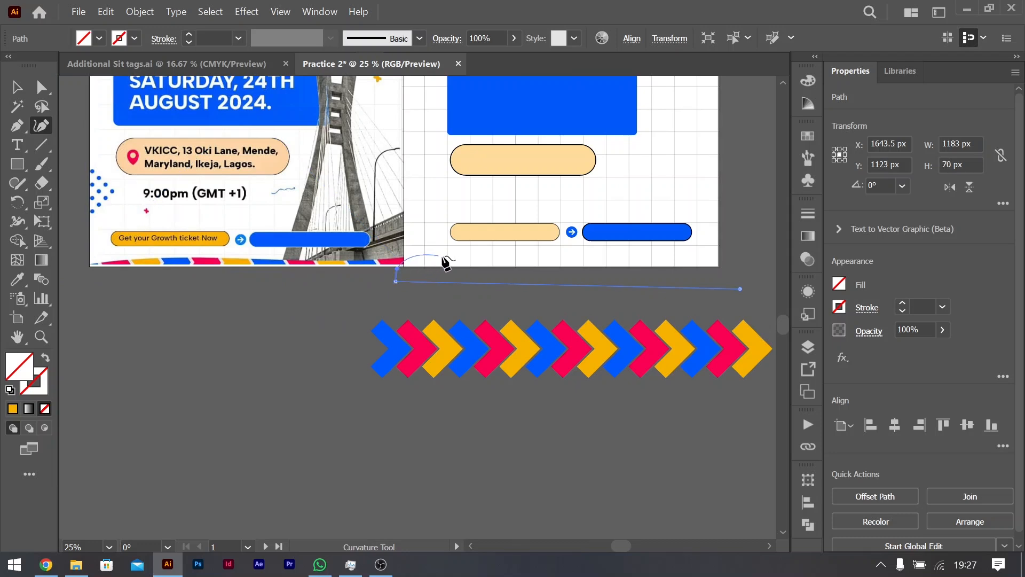
Step: Replace the curved point at the path's left end with a corner point, bringing the path to about 70 px high
{"action": "key", "text": "ctrl+z"}
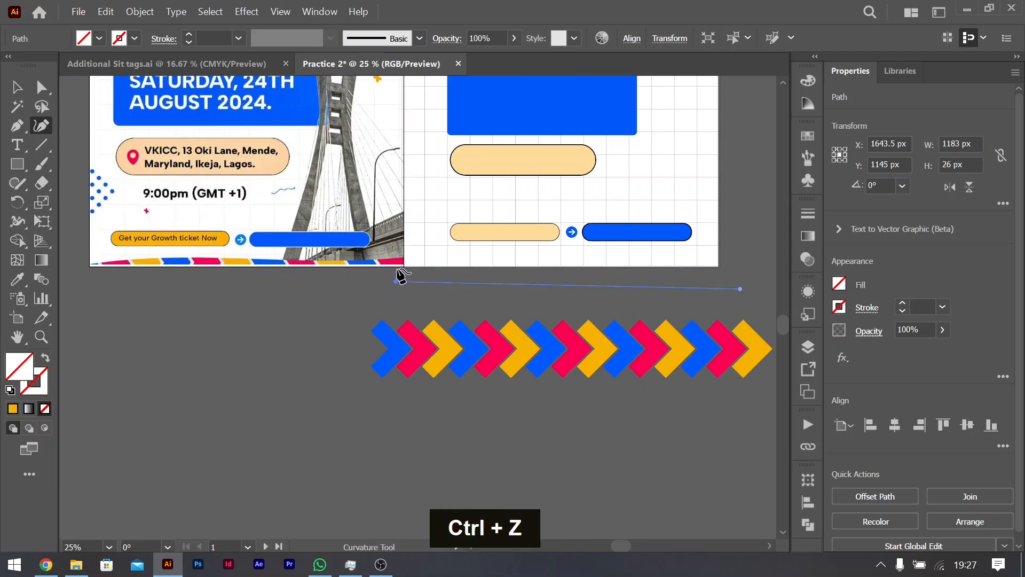
{"action": "double_click", "coordinate": [398, 275]}
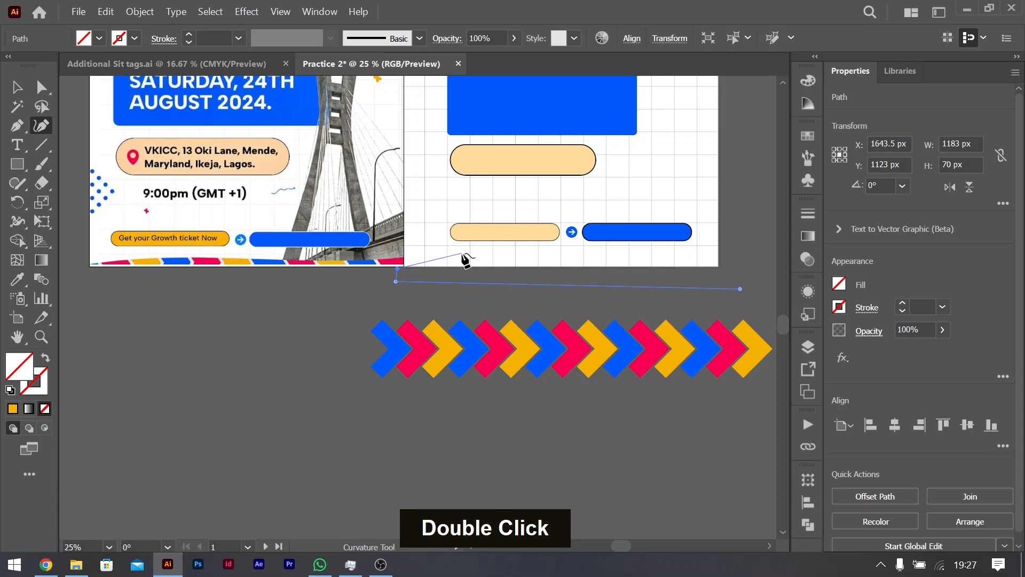
{"action": "left_click", "coordinate": [492, 259]}
{"action": "key", "text": "ctrl+z"}
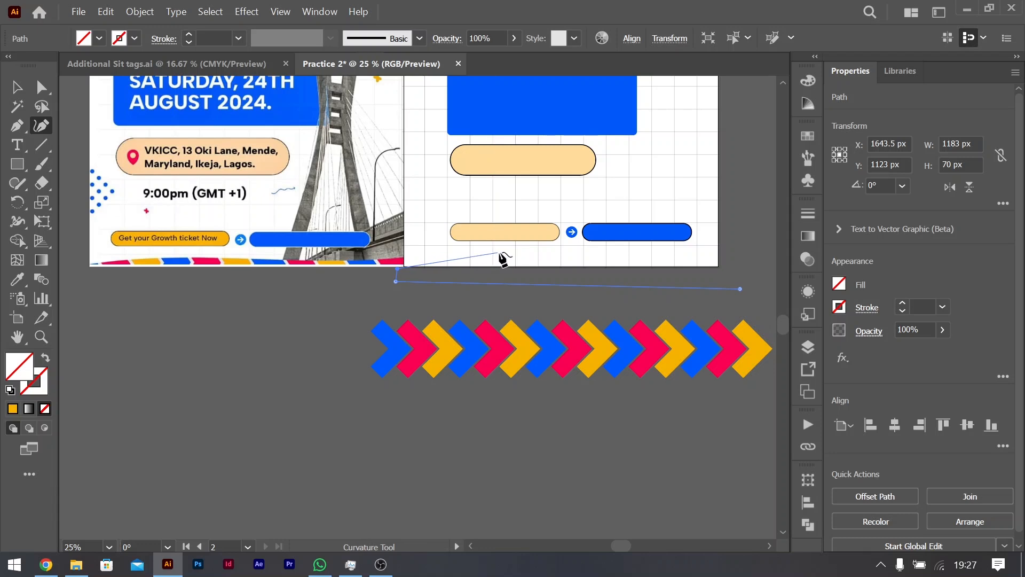
Step: Draw a wavy upper edge across the foot of the second artboard and close the path, about 1183 by 140 px overall
{"action": "left_click", "coordinate": [503, 251]}
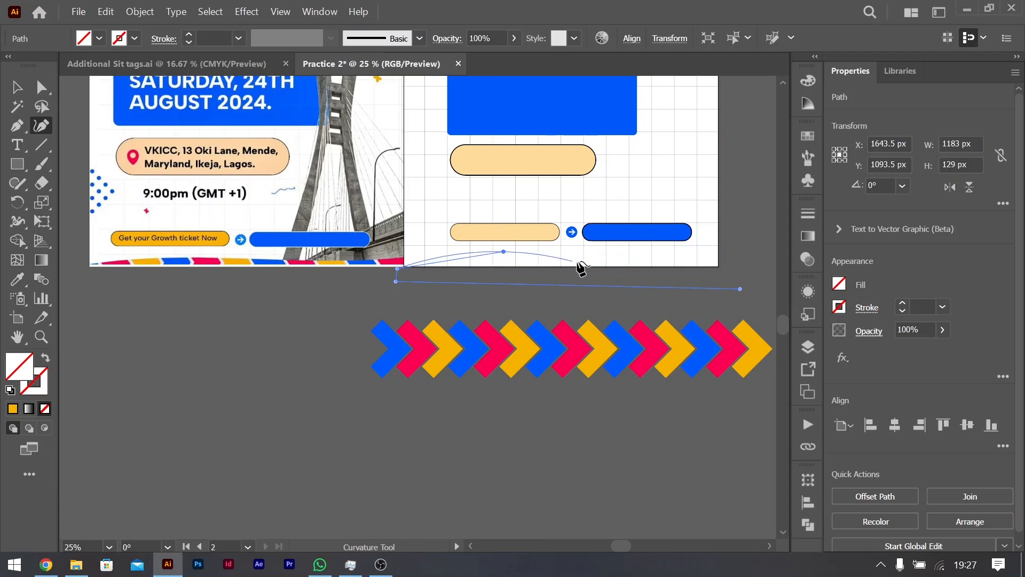
{"action": "left_click", "coordinate": [602, 260]}
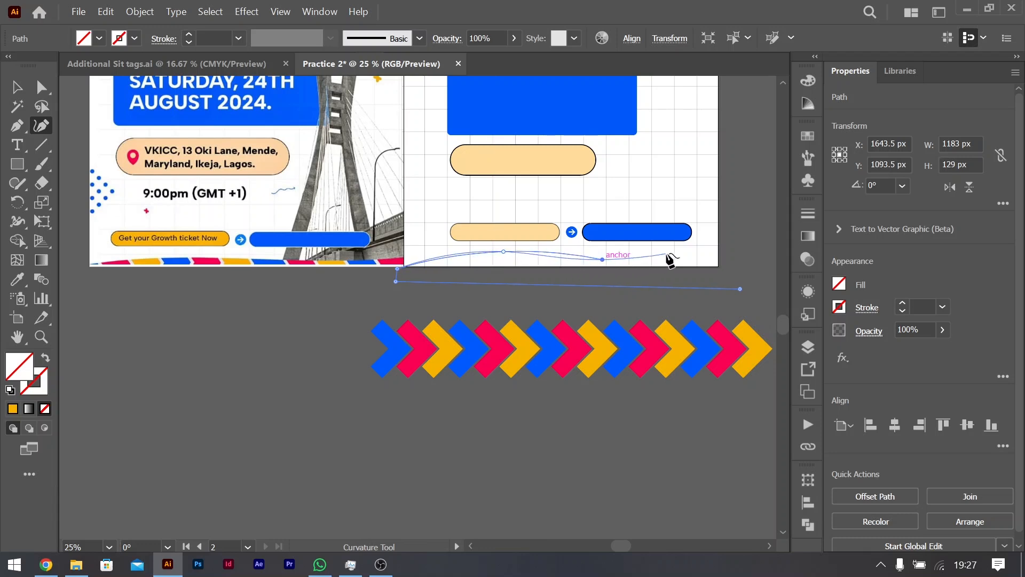
{"action": "left_click", "coordinate": [712, 255]}
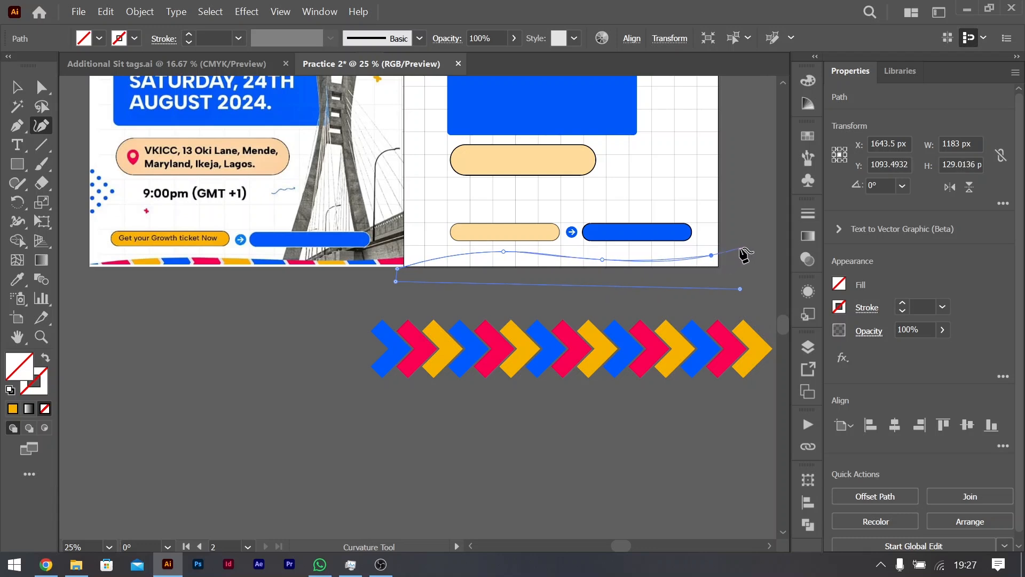
{"action": "double_click", "coordinate": [740, 249]}
{"action": "left_click", "coordinate": [743, 292]}
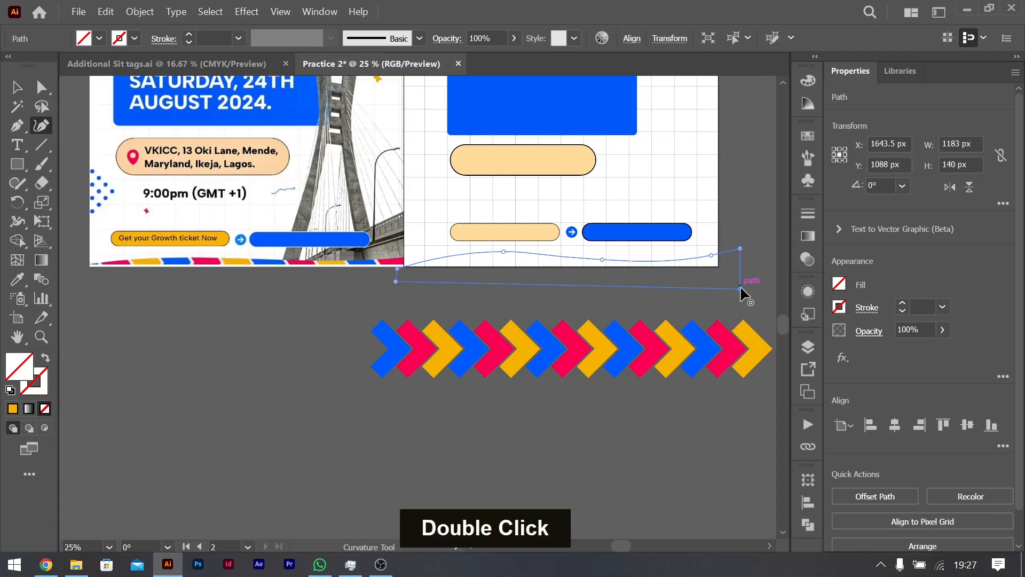
{"action": "key", "text": "ctrl+z"}
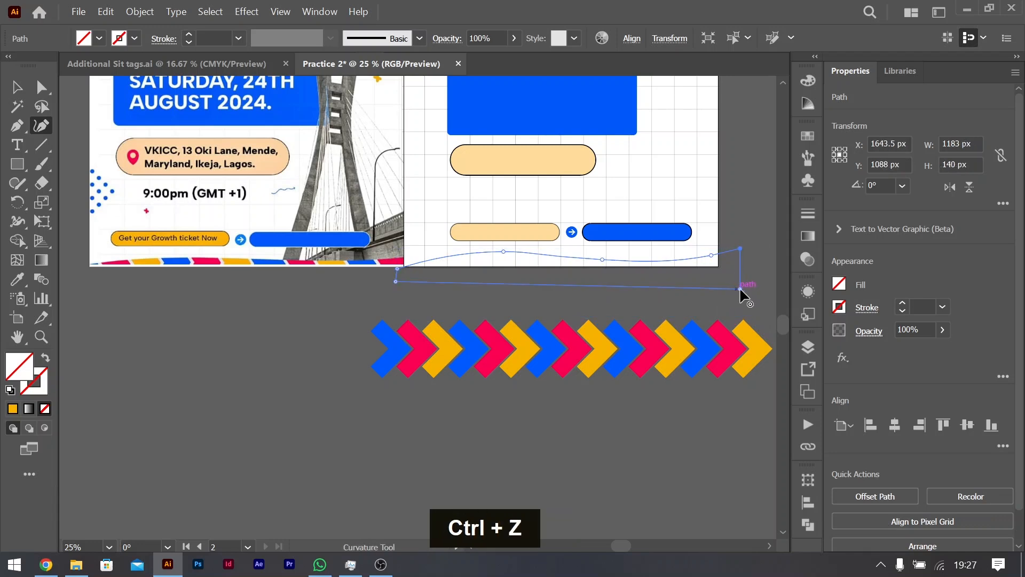
{"action": "left_click", "coordinate": [26, 93]}
{"action": "left_click", "coordinate": [397, 468]}
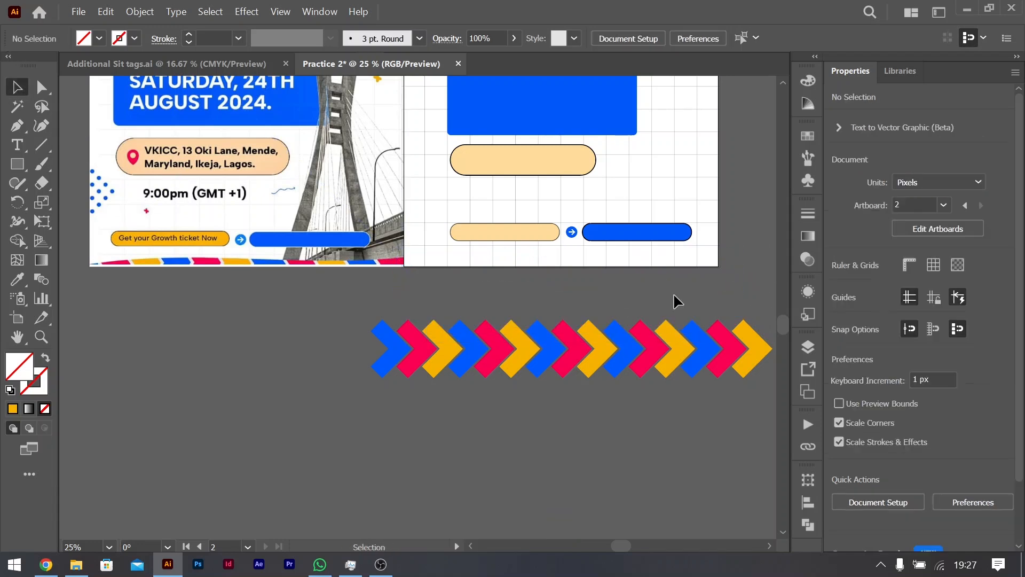
Step: Fill the closed wavy shape with a teal swatch
{"action": "left_click", "coordinate": [733, 253]}
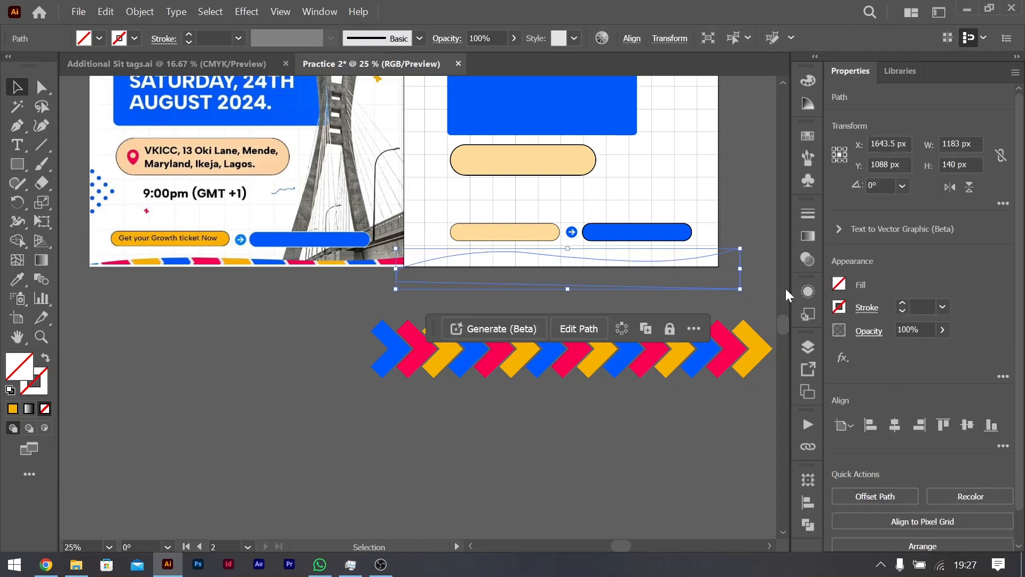
{"action": "left_click", "coordinate": [840, 284]}
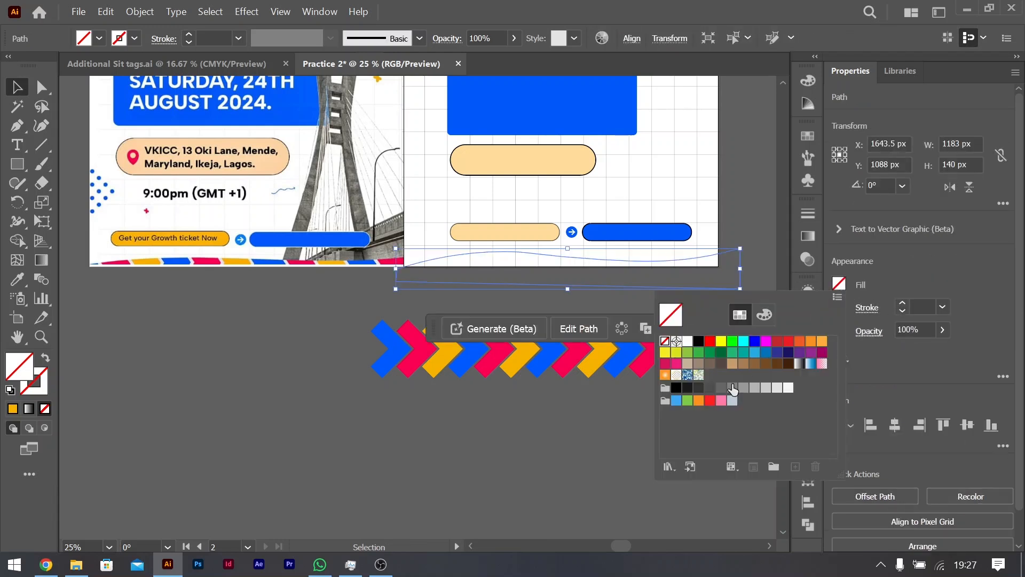
{"action": "double_click", "coordinate": [742, 352]}
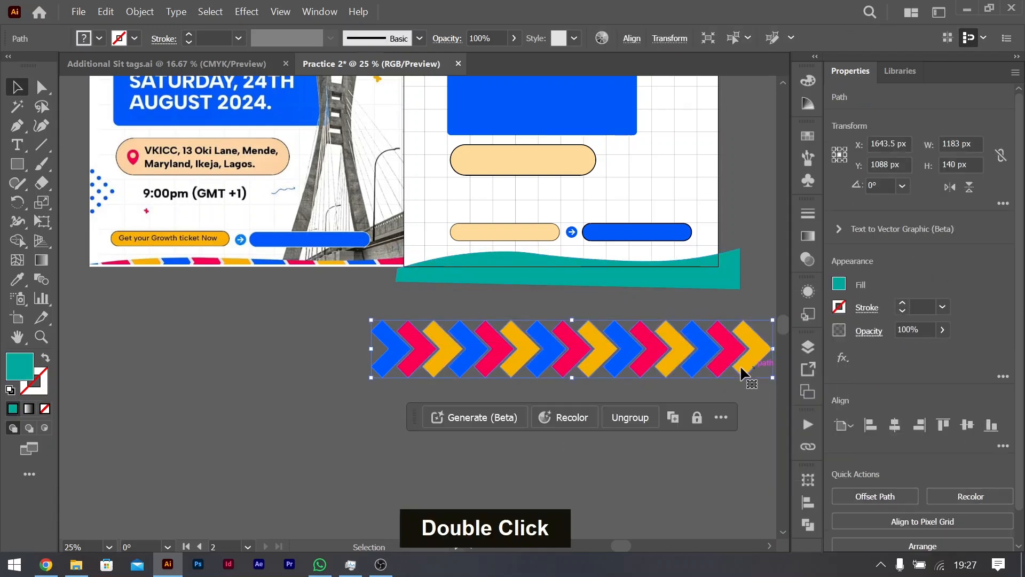
Step: Move the chevron group up behind the teal wavy shape and align both objects on their vertical centres
{"action": "left_click_drag", "start_coordinate": [752, 355], "coordinate": [744, 287]}
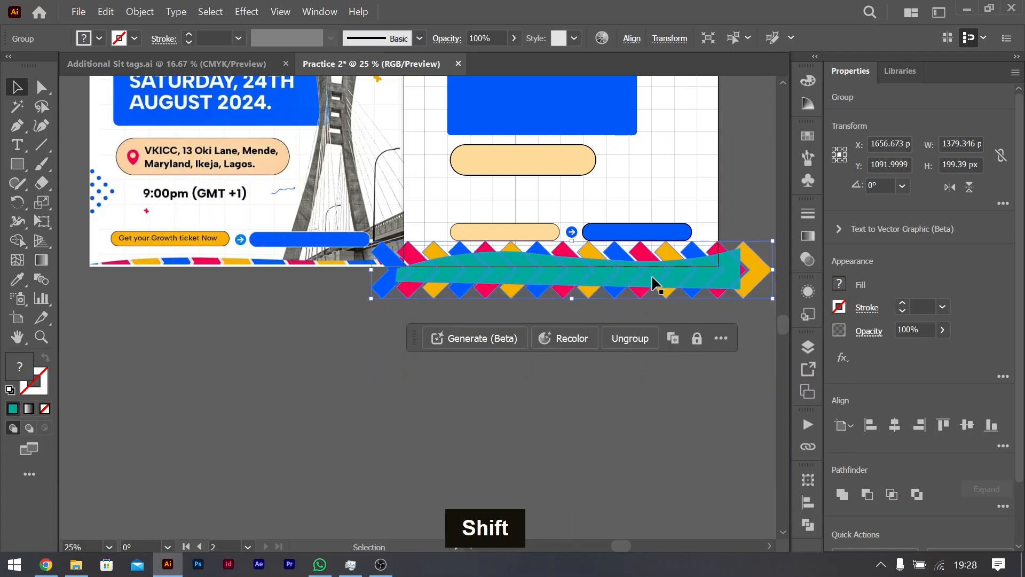
{"action": "left_click", "coordinate": [672, 274], "text": "shift"}
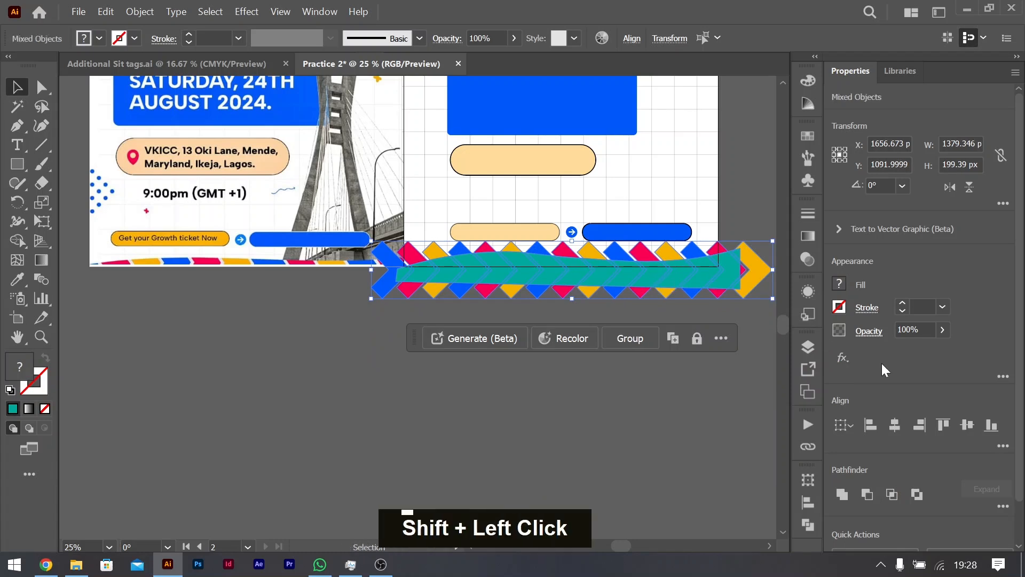
{"action": "left_click", "coordinate": [967, 424]}
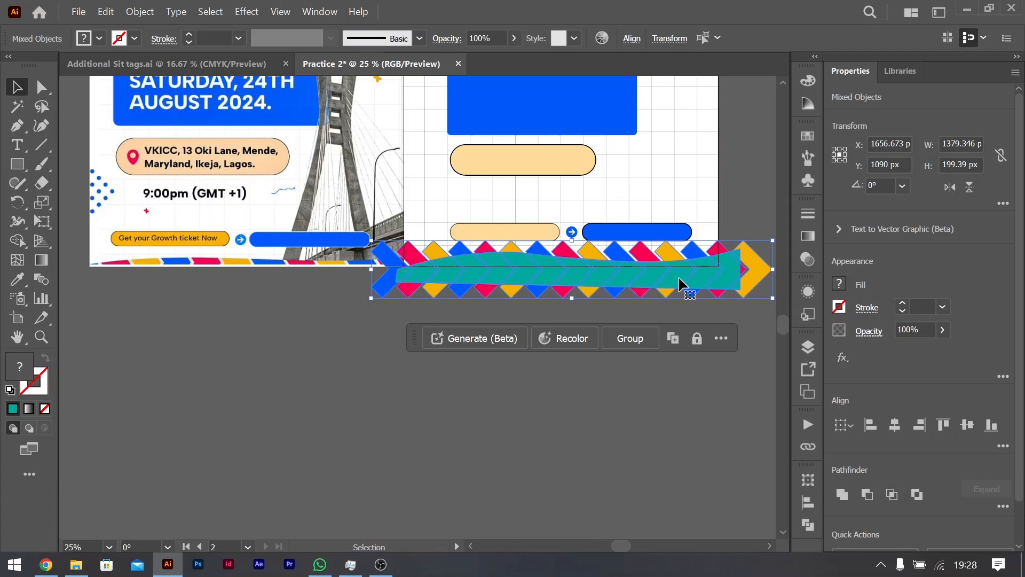
Step: Clip the chevrons to the wavy shape with a clipping mask and shift the clipped border up about 10 px
{"action": "right_click", "coordinate": [729, 268]}
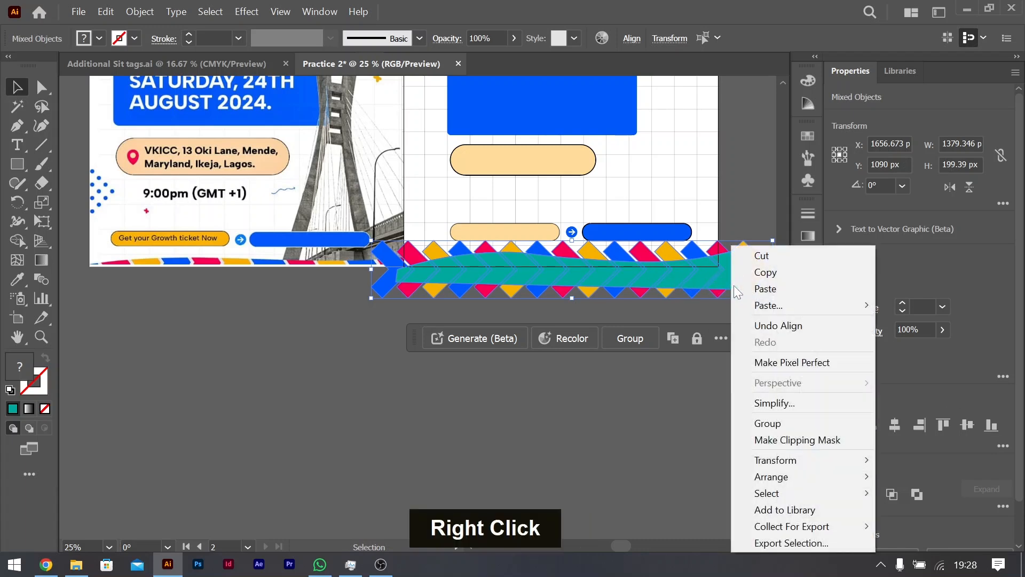
{"action": "left_click", "coordinate": [800, 441]}
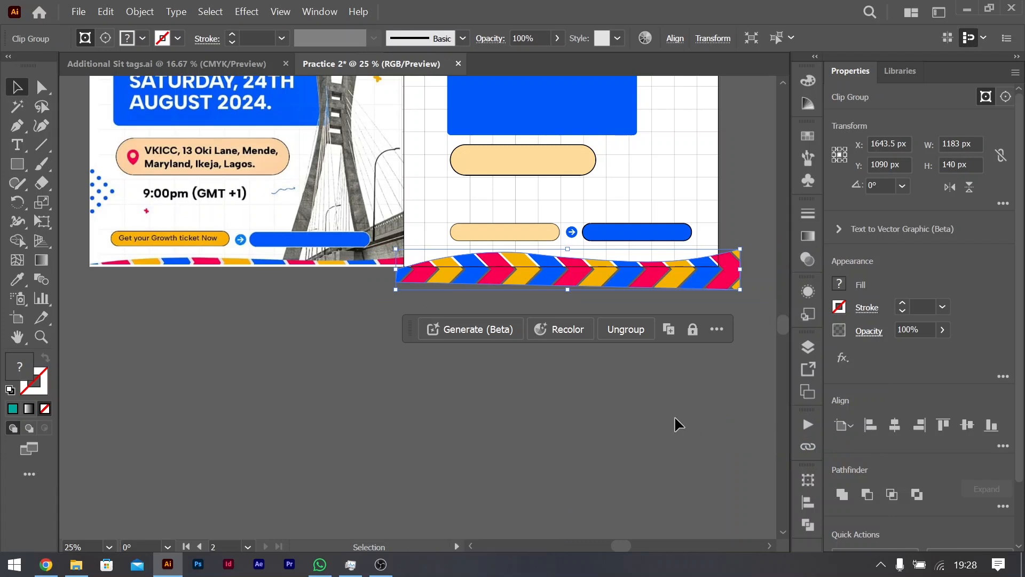
{"action": "left_click", "coordinate": [568, 394]}
{"action": "left_click_drag", "start_coordinate": [594, 273], "coordinate": [594, 271]}
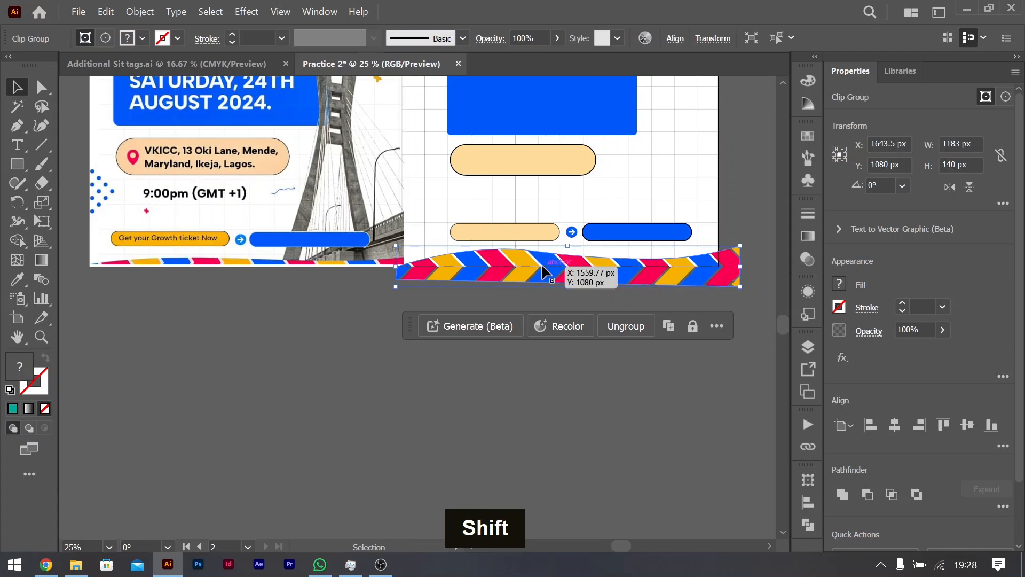
Step: Flatten the clipped border's wavy upper edge by slightly lowering its crest and trough anchor points and shifting the crest left
{"action": "key", "text": "a"}
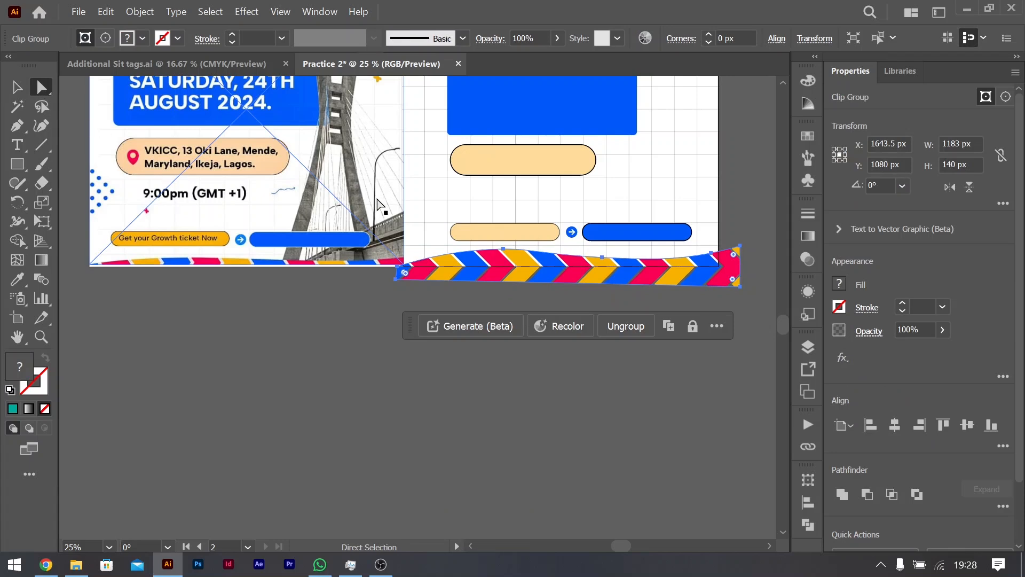
{"action": "left_click", "coordinate": [504, 252]}
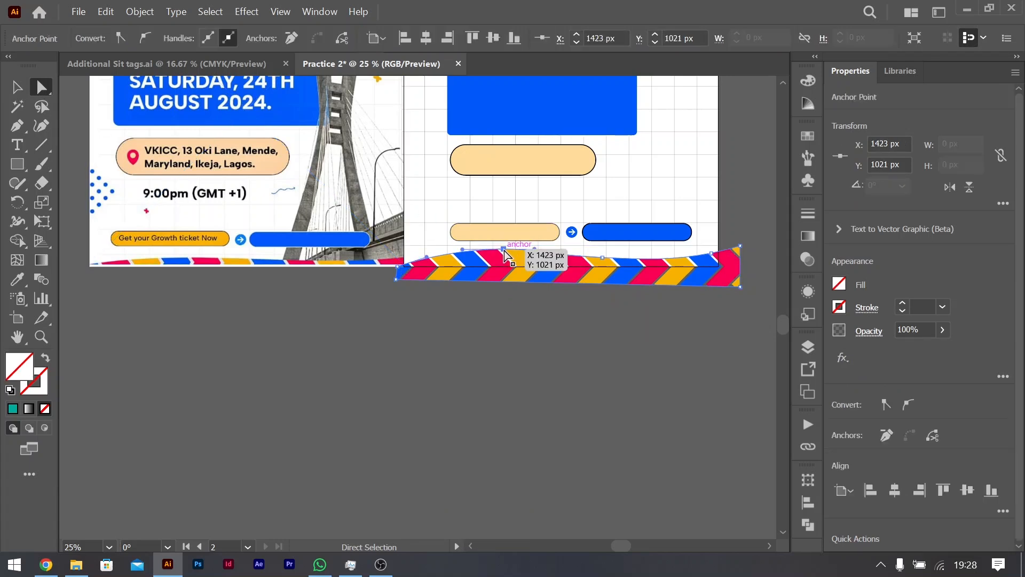
{"action": "left_click_drag", "start_coordinate": [503, 252], "coordinate": [503, 256]}
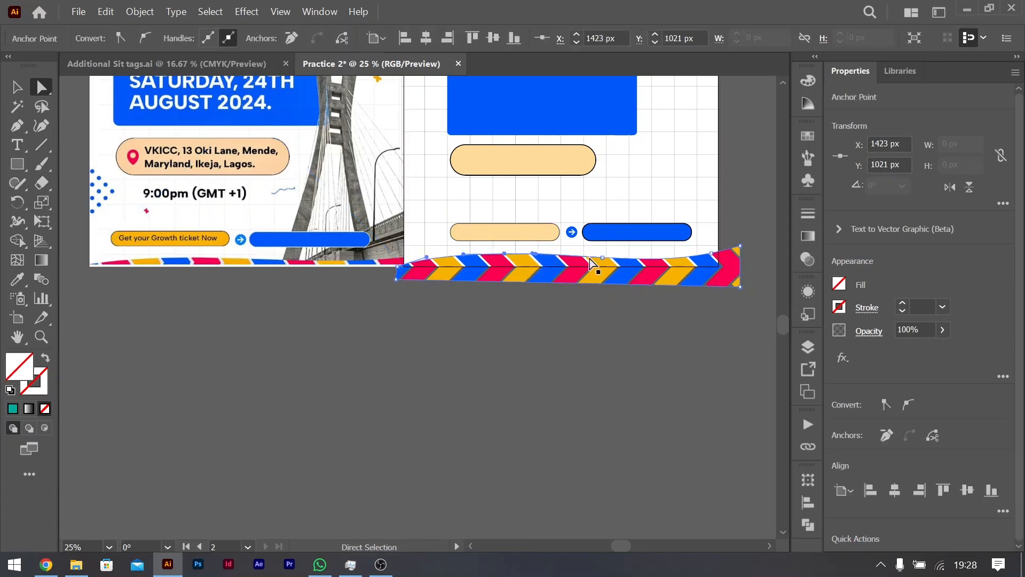
{"action": "left_click_drag", "start_coordinate": [466, 261], "coordinate": [504, 258]}
{"action": "left_click_drag", "start_coordinate": [603, 257], "coordinate": [605, 262]}
{"action": "left_click_drag", "start_coordinate": [503, 256], "coordinate": [484, 256]}
{"action": "left_click", "coordinate": [570, 360]}
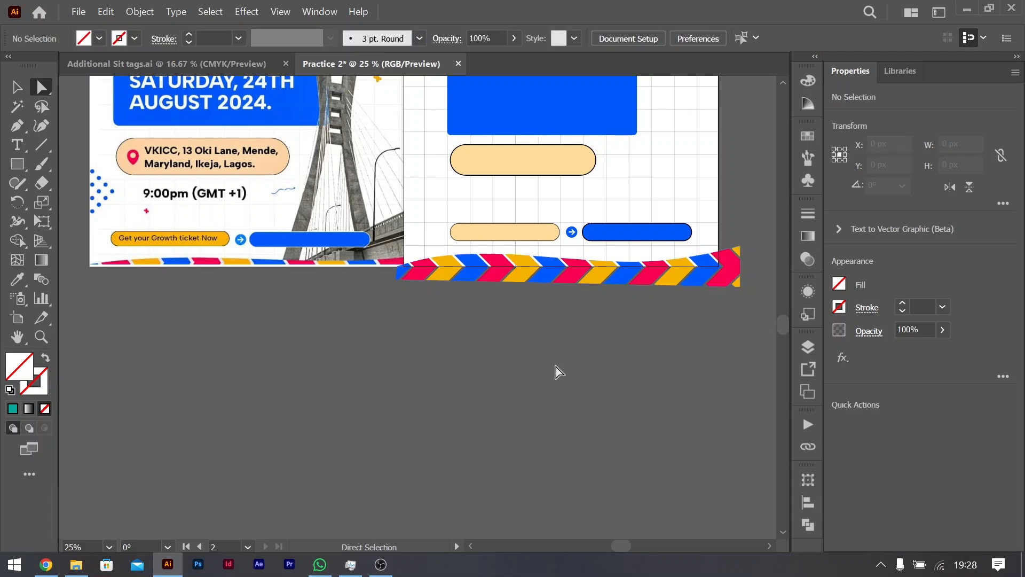
{"action": "left_click", "coordinate": [17, 86]}
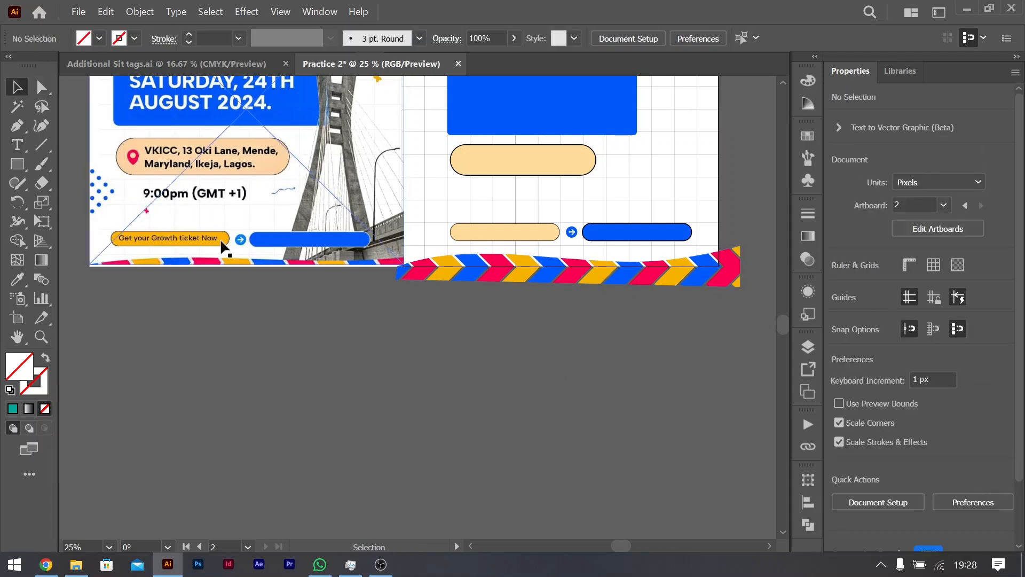
{"action": "double_click", "coordinate": [581, 341]}
Step: Draw a rounded rectangle about 345 by 66 px near the second artboard's upper right corner and shift it slightly left
{"action": "scroll", "coordinate": [582, 339], "scroll_direction": "up", "scroll_amount": 3}
{"action": "scroll", "coordinate": [581, 339], "scroll_direction": "down", "scroll_amount": 1}
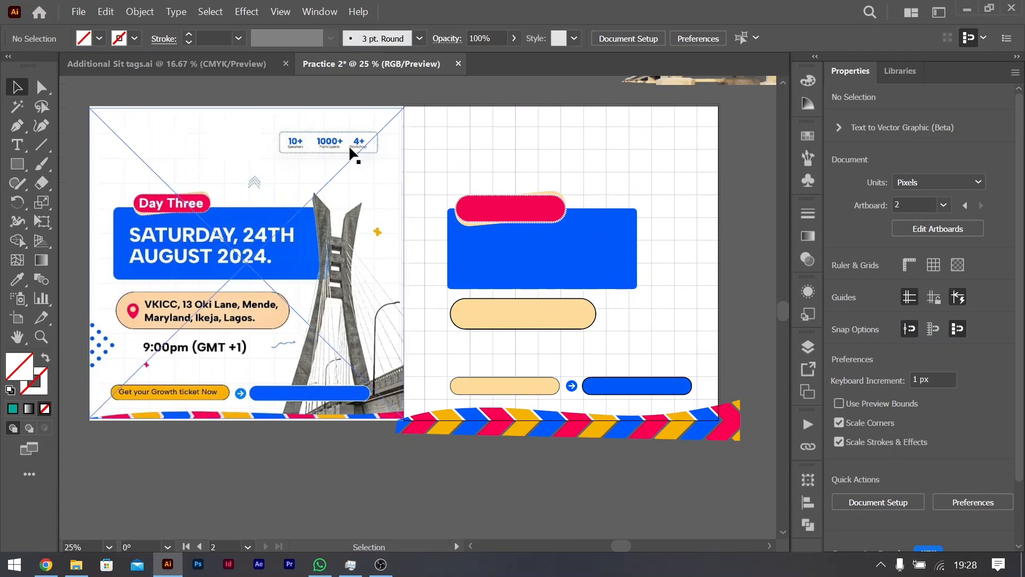
{"action": "left_click", "coordinate": [21, 169]}
{"action": "right_click", "coordinate": [21, 165]}
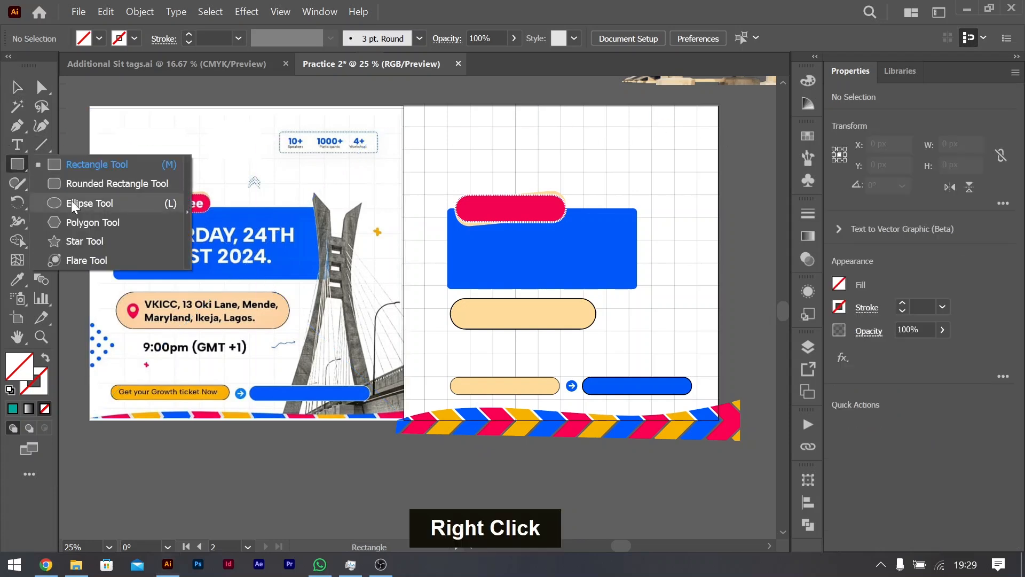
{"action": "left_click", "coordinate": [78, 182]}
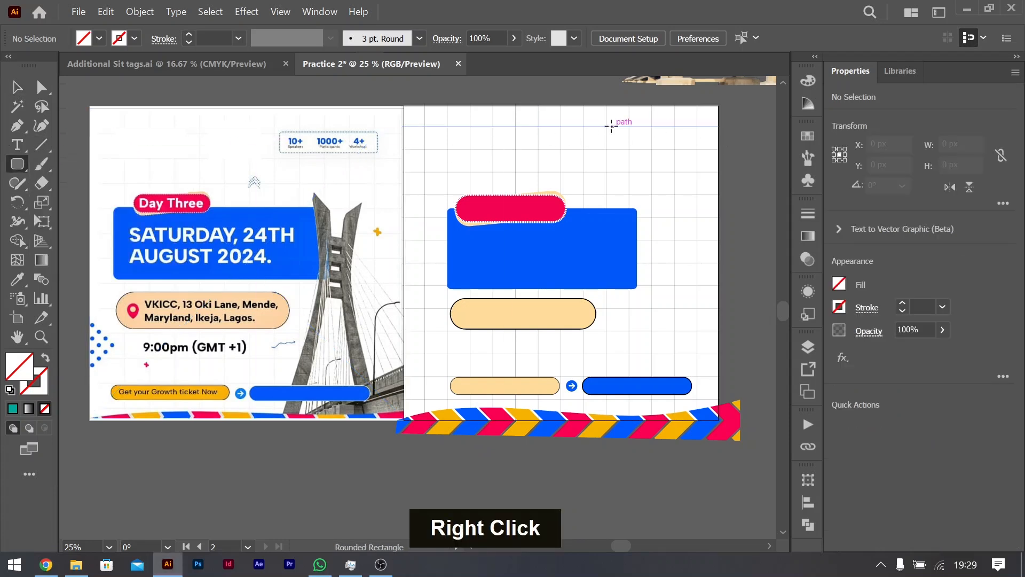
{"action": "left_click_drag", "start_coordinate": [610, 124], "coordinate": [711, 143]}
{"action": "key", "text": "v"}
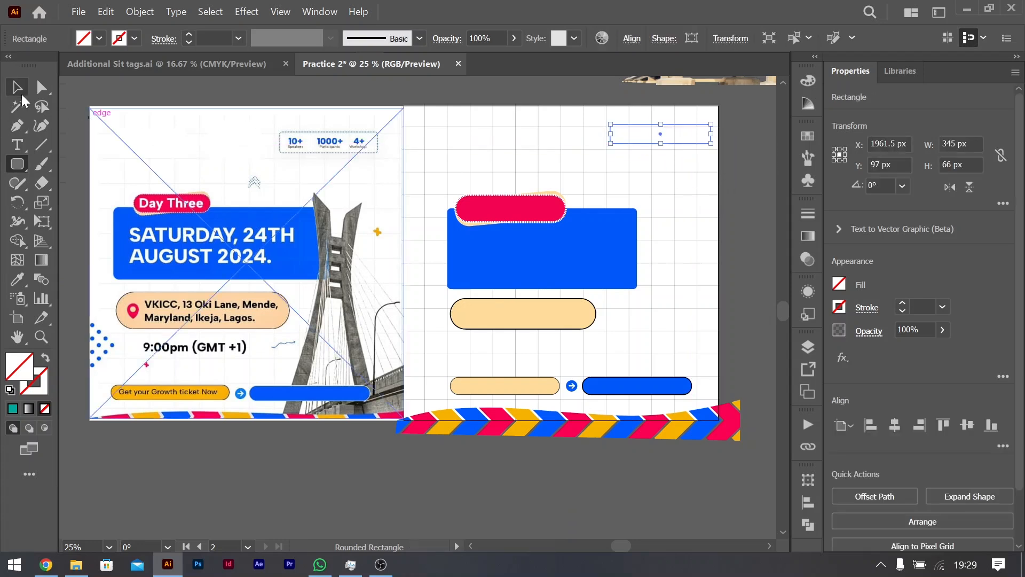
{"action": "left_click_drag", "start_coordinate": [618, 139], "coordinate": [606, 139]}
Step: Give the new rounded rectangle a 2 pt black stroke
{"action": "left_click", "coordinate": [912, 304]}
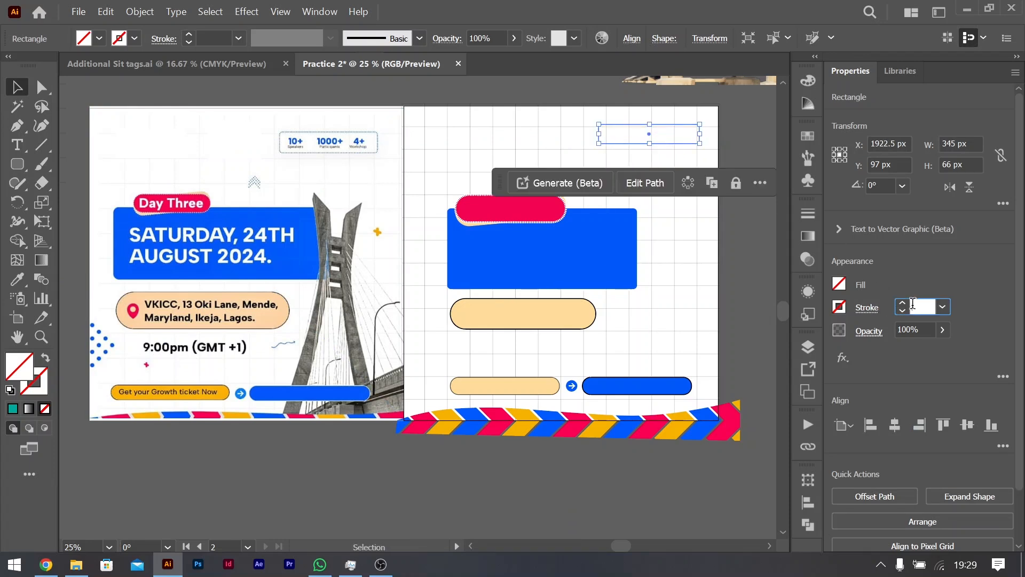
{"action": "key", "text": "Up"}
{"action": "key", "text": "Up"}
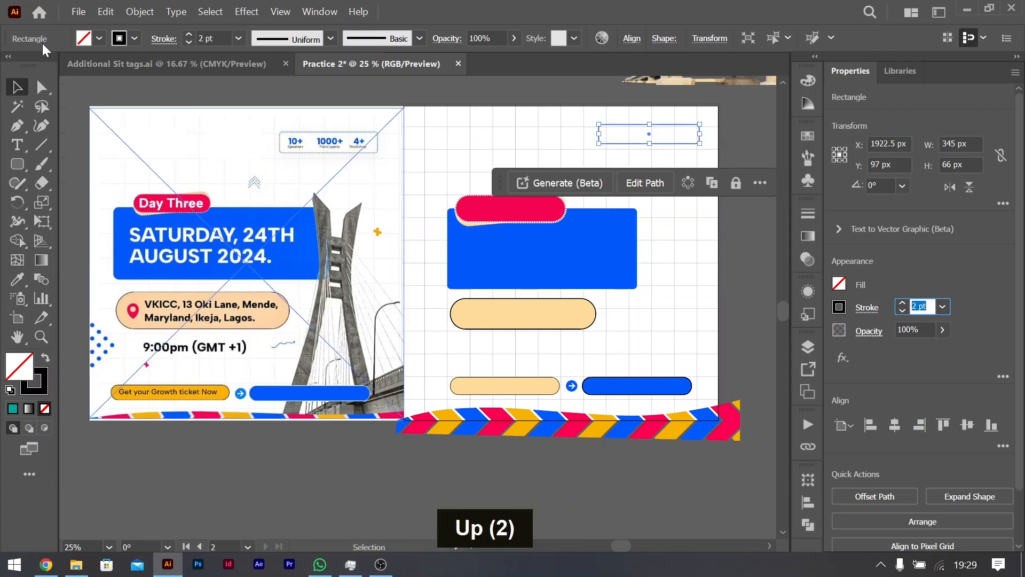
{"action": "left_click", "coordinate": [22, 90]}
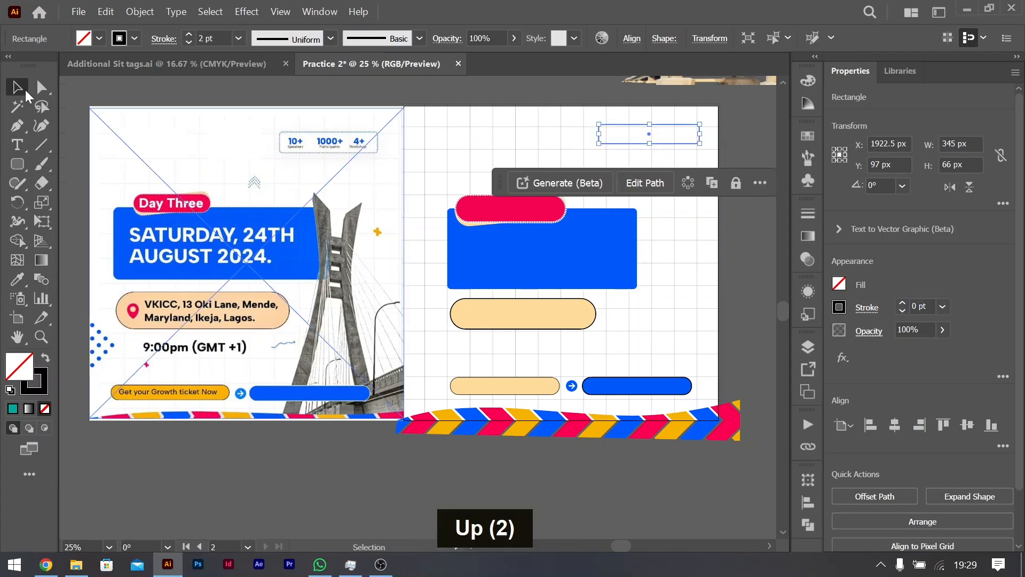
{"action": "left_click", "coordinate": [839, 308]}
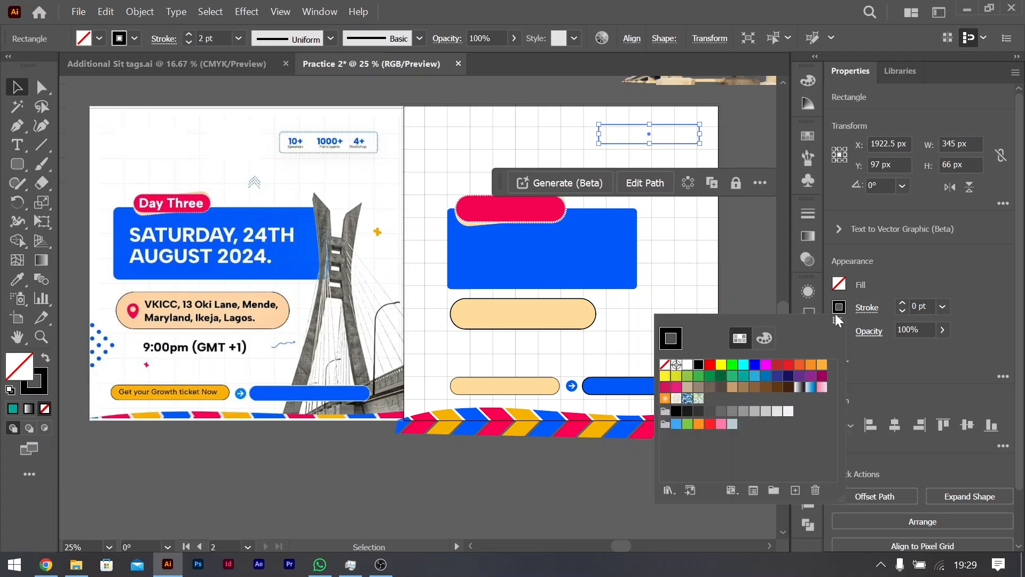
Step: Create a new color group named Color Group 1 from the selected artwork of the blue rectangle and the red pill
{"action": "left_click", "coordinate": [586, 267]}
{"action": "left_click", "coordinate": [516, 211], "text": "shift"}
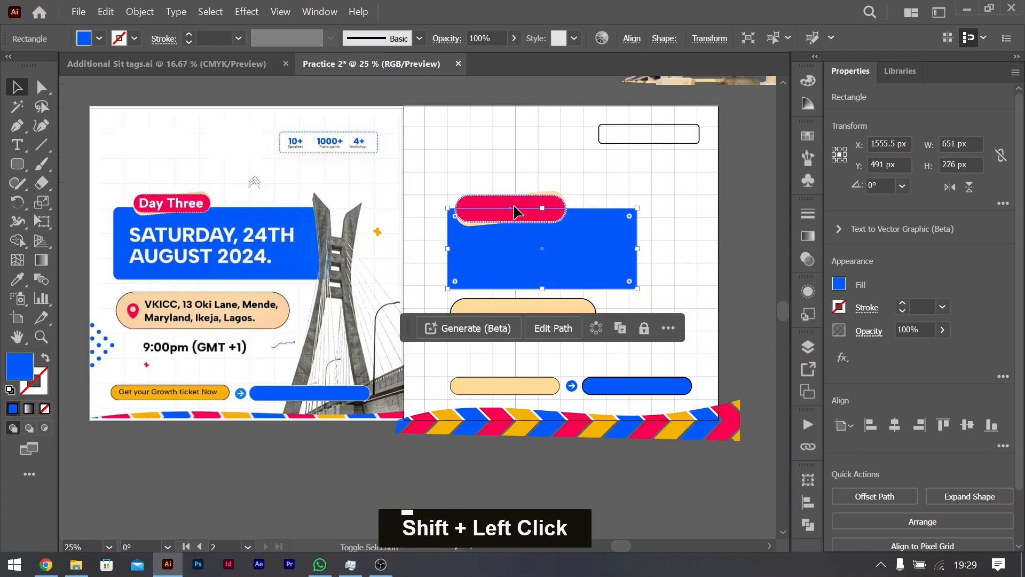
{"action": "left_click", "coordinate": [840, 283]}
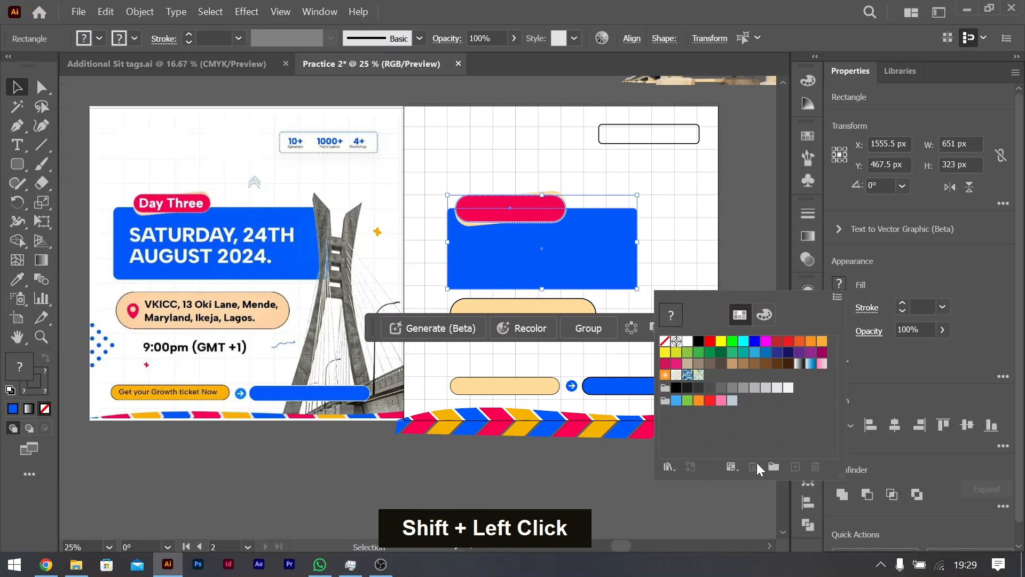
{"action": "left_click", "coordinate": [775, 464]}
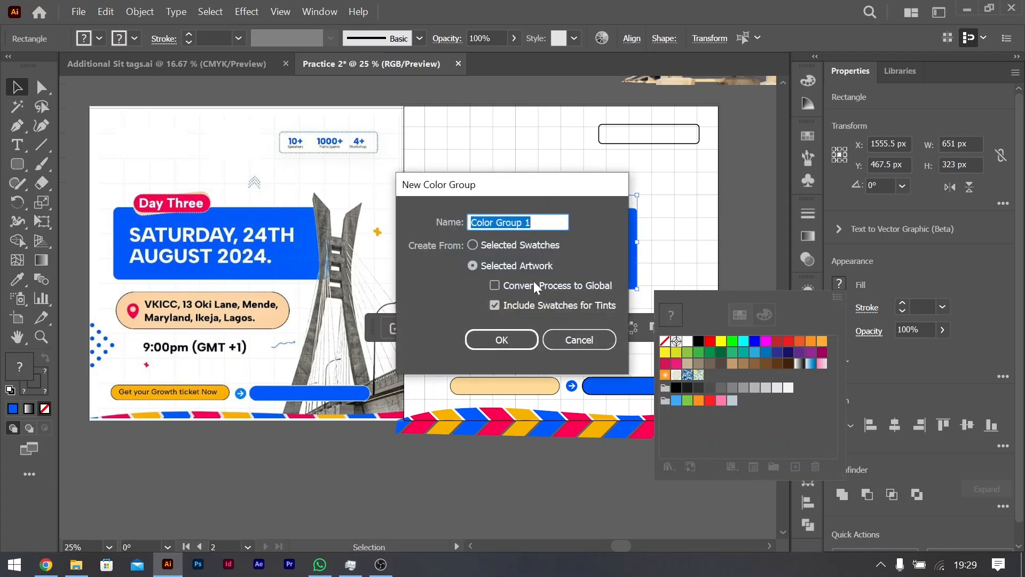
{"action": "left_click", "coordinate": [502, 340]}
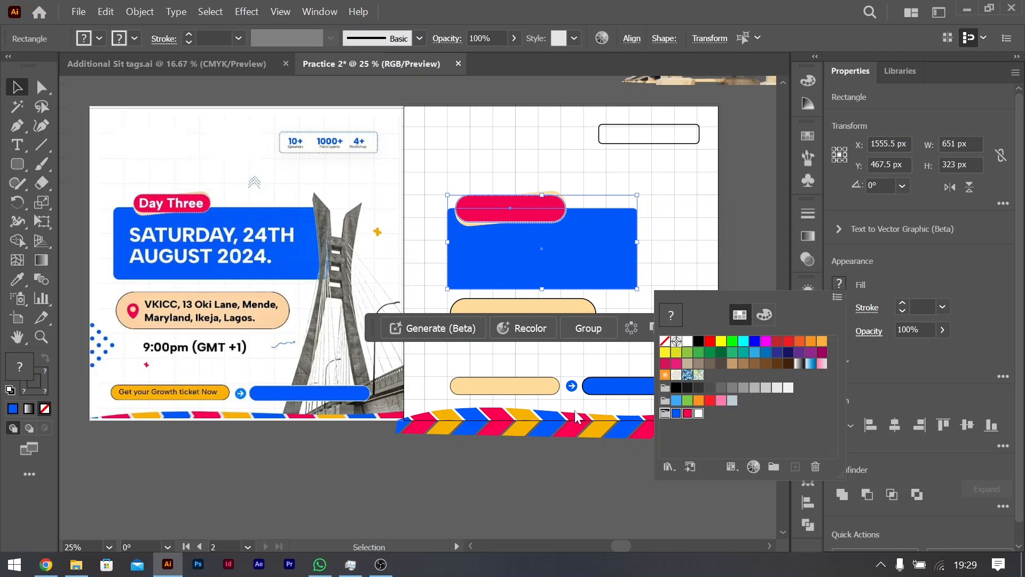
Step: Recolor the stroke of the rounded rectangle near the second artboard's upper right corner with the saved blue swatch, R=0 G=88 B=250
{"action": "scroll", "coordinate": [670, 268], "scroll_direction": "down", "scroll_amount": 1}
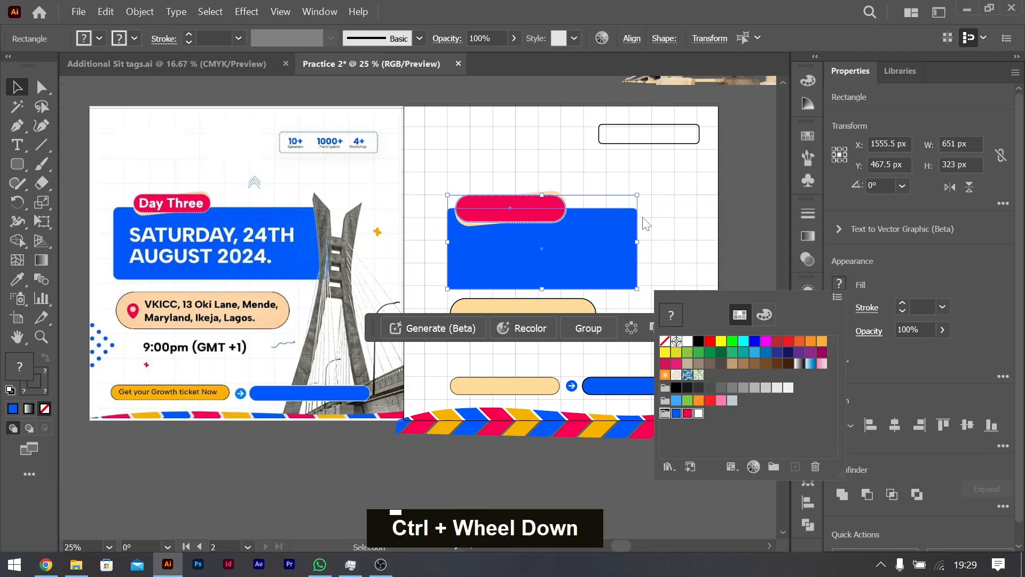
{"action": "key", "text": "Escape"}
{"action": "left_click", "coordinate": [688, 124]}
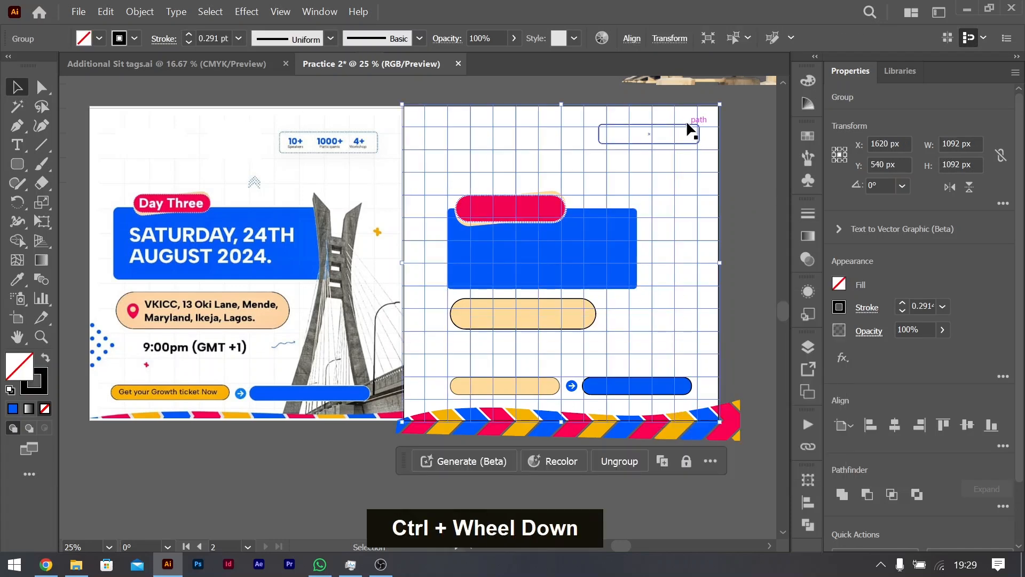
{"action": "left_click", "coordinate": [686, 123]}
{"action": "left_click", "coordinate": [839, 308]}
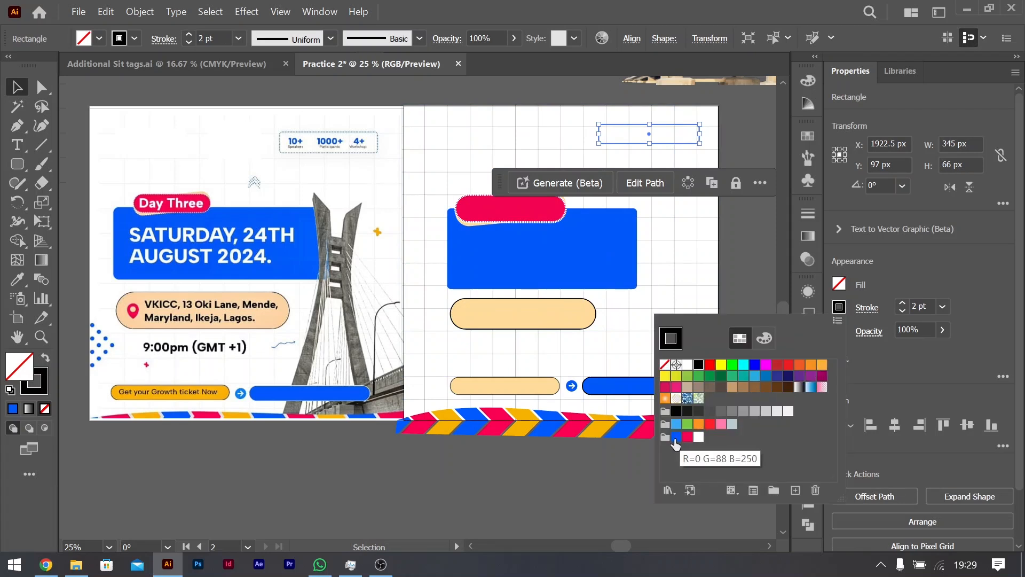
{"action": "left_click", "coordinate": [675, 436]}
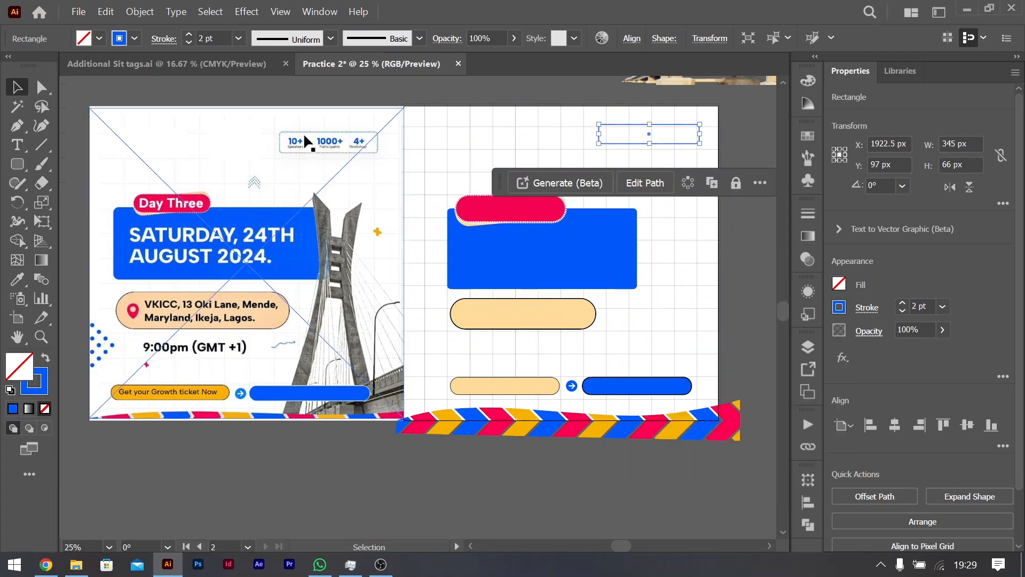
{"action": "left_click", "coordinate": [742, 281]}
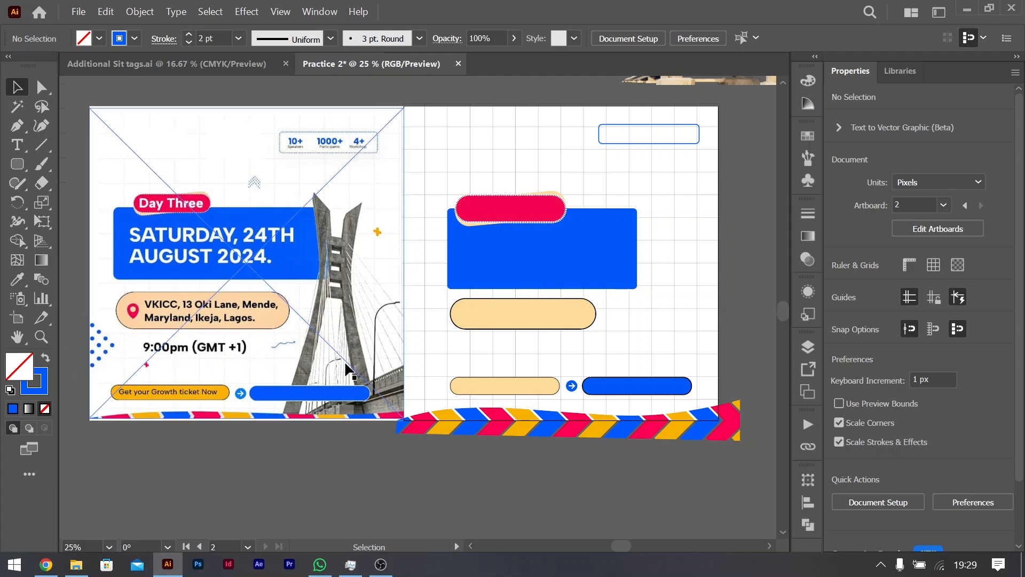
Step: Draw a circle about 36 px in diameter on the empty canvas beside the first artboard, level with its blue dots
{"action": "scroll", "coordinate": [405, 343], "scroll_direction": "down", "scroll_amount": 3}
{"action": "scroll", "coordinate": [412, 343], "scroll_direction": "up", "scroll_amount": 1}
{"action": "scroll", "coordinate": [259, 366], "scroll_direction": "left", "scroll_amount": 4}
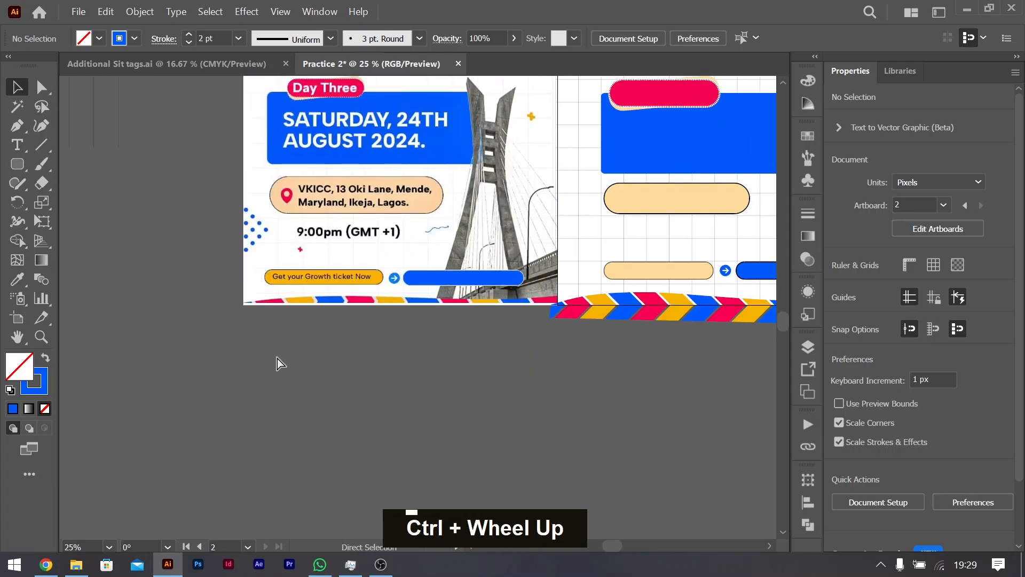
{"action": "scroll", "coordinate": [280, 233], "scroll_direction": "left", "scroll_amount": 2}
{"action": "scroll", "coordinate": [282, 232], "scroll_direction": "up", "scroll_amount": 2}
{"action": "scroll", "coordinate": [293, 235], "scroll_direction": "left", "scroll_amount": 3}
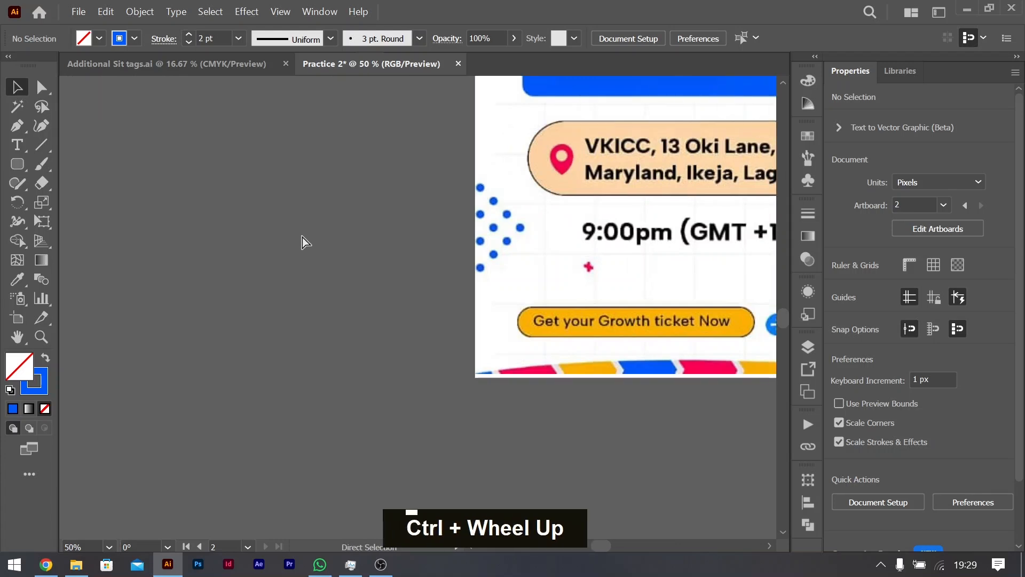
{"action": "scroll", "coordinate": [302, 237], "scroll_direction": "left", "scroll_amount": 2}
{"action": "right_click", "coordinate": [18, 164]}
{"action": "left_click", "coordinate": [92, 203]}
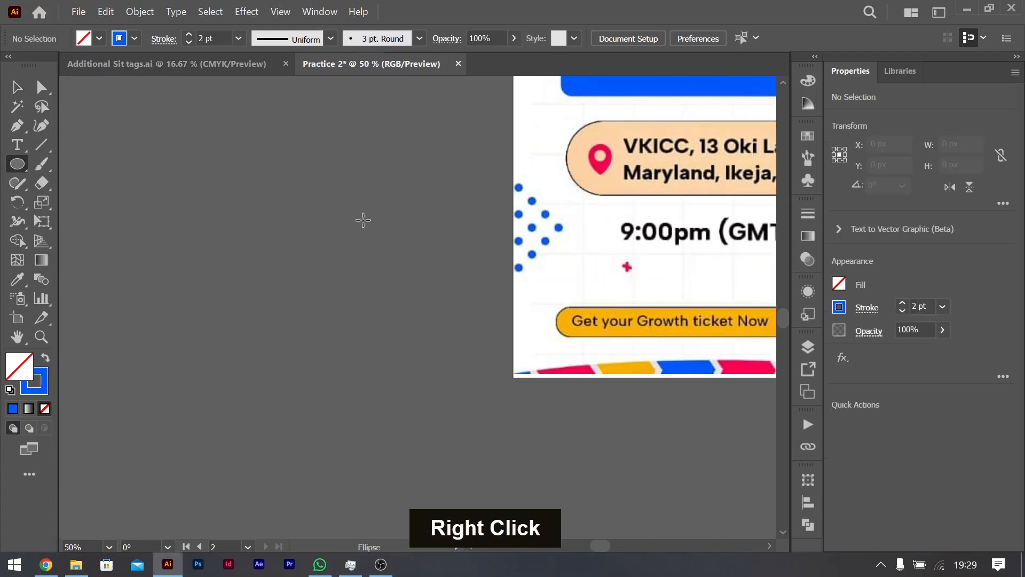
{"action": "mouse_move", "coordinate": [231, 196]}
{"action": "left_mouse_down"}
{"action": "mouse_move", "coordinate": [261, 219]}
{"action": "mouse_move", "coordinate": [238, 202]}
{"action": "mouse_move", "coordinate": [246, 209]}
{"action": "left_mouse_up"}
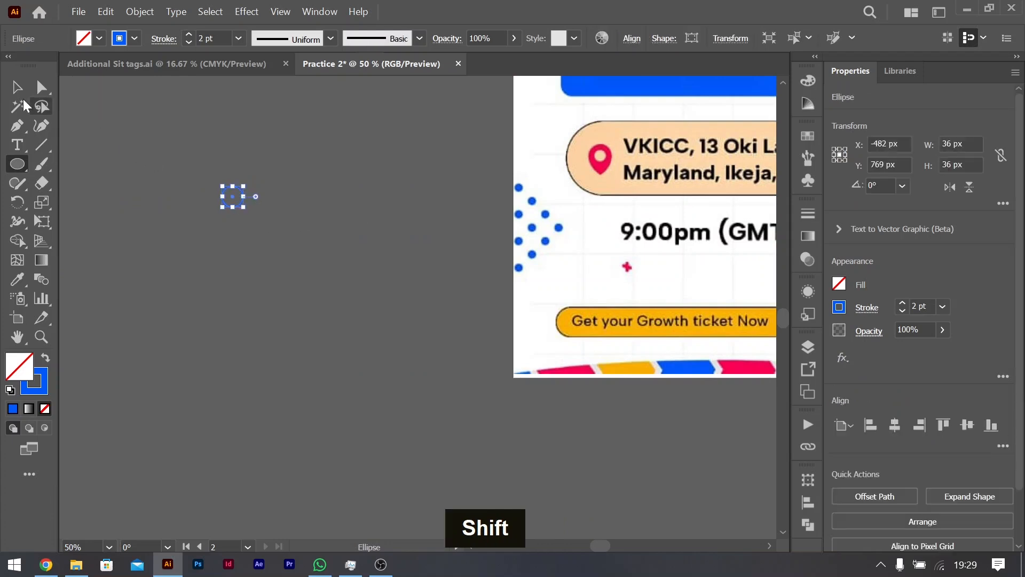
{"action": "left_click", "coordinate": [16, 89]}
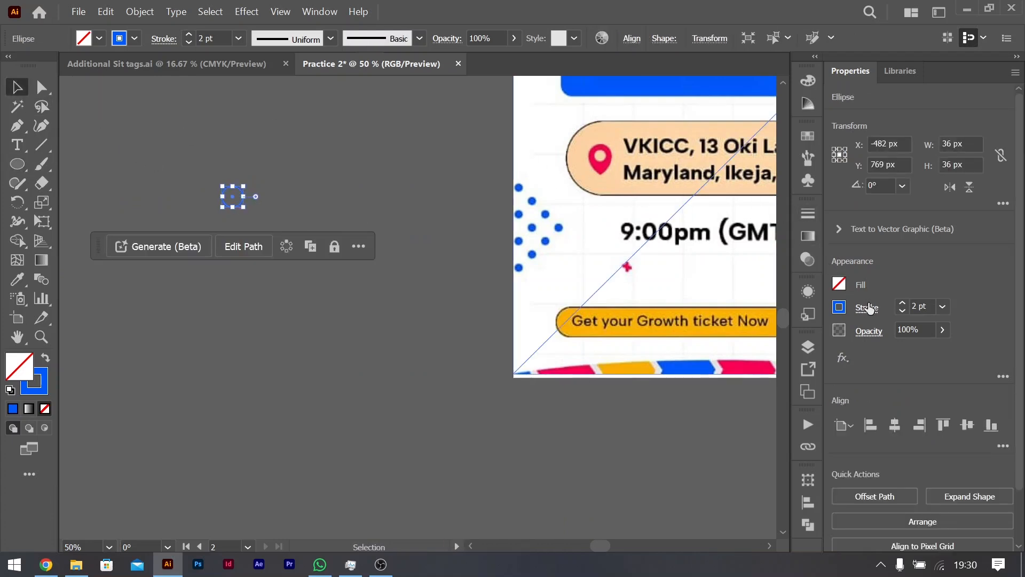
Step: Remove the circle's stroke and fill it with the saved blue swatch from the color group
{"action": "double_click", "coordinate": [905, 312]}
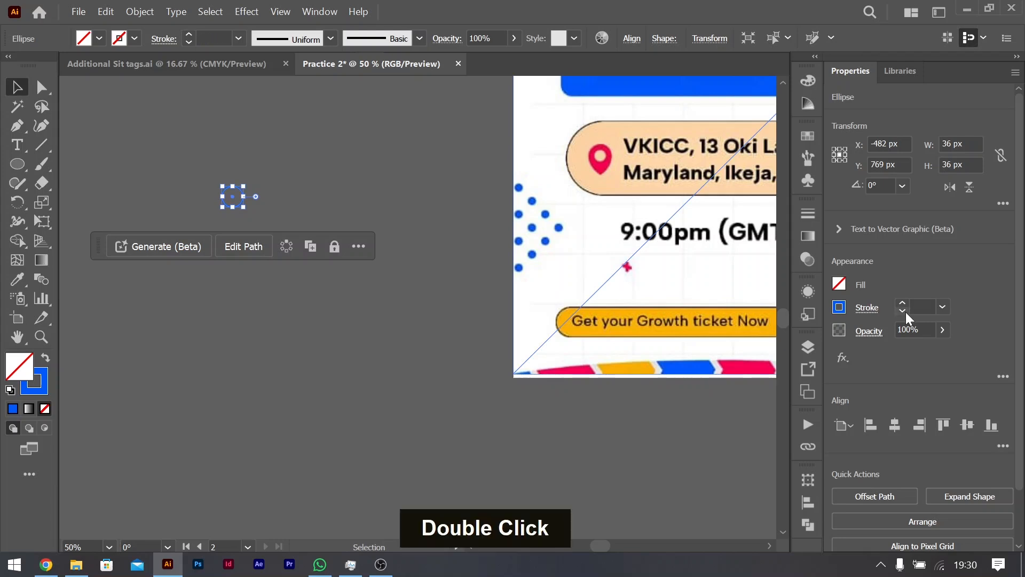
{"action": "left_click", "coordinate": [839, 287]}
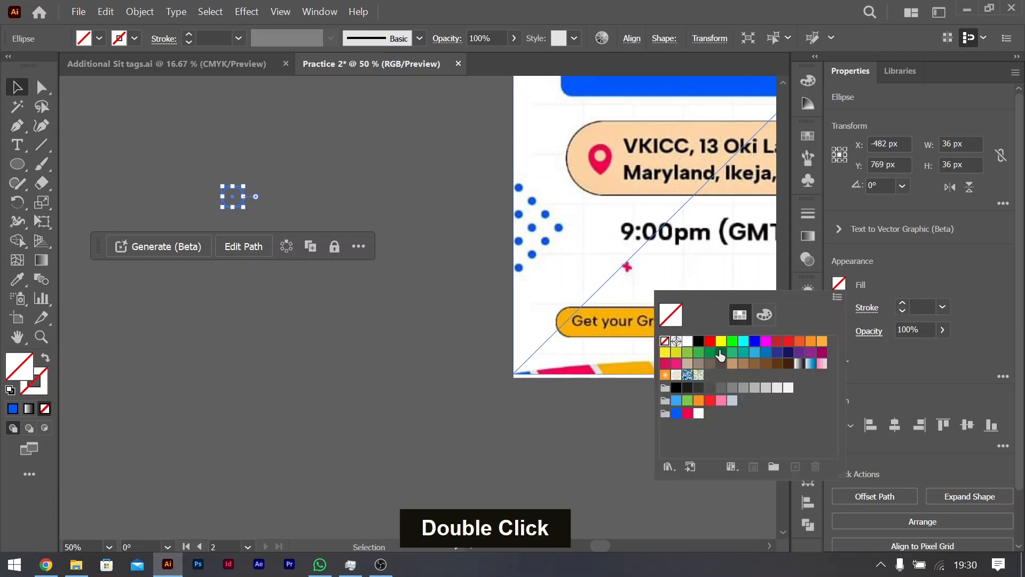
{"action": "double_click", "coordinate": [676, 412]}
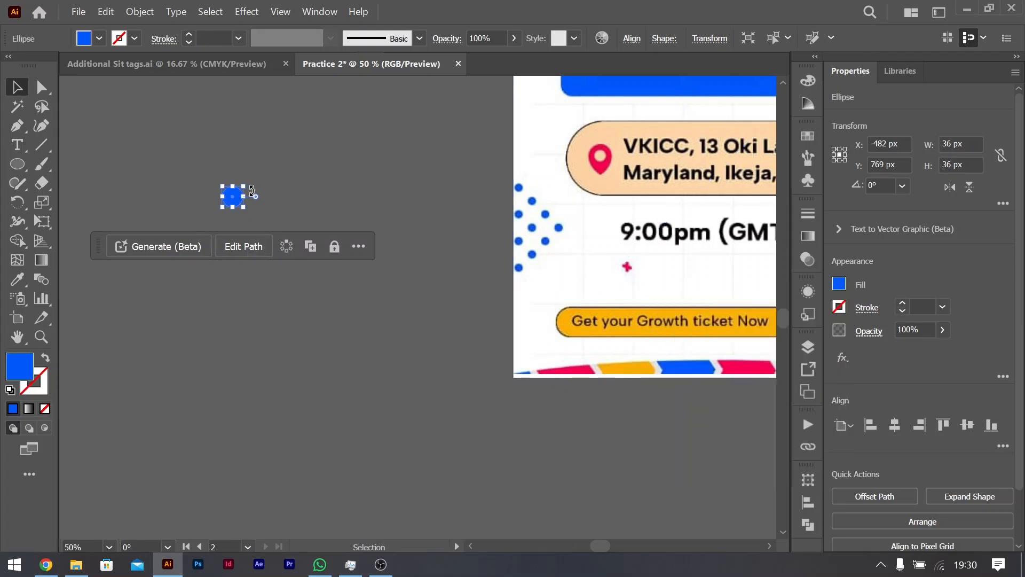
{"action": "key", "text": "super"}
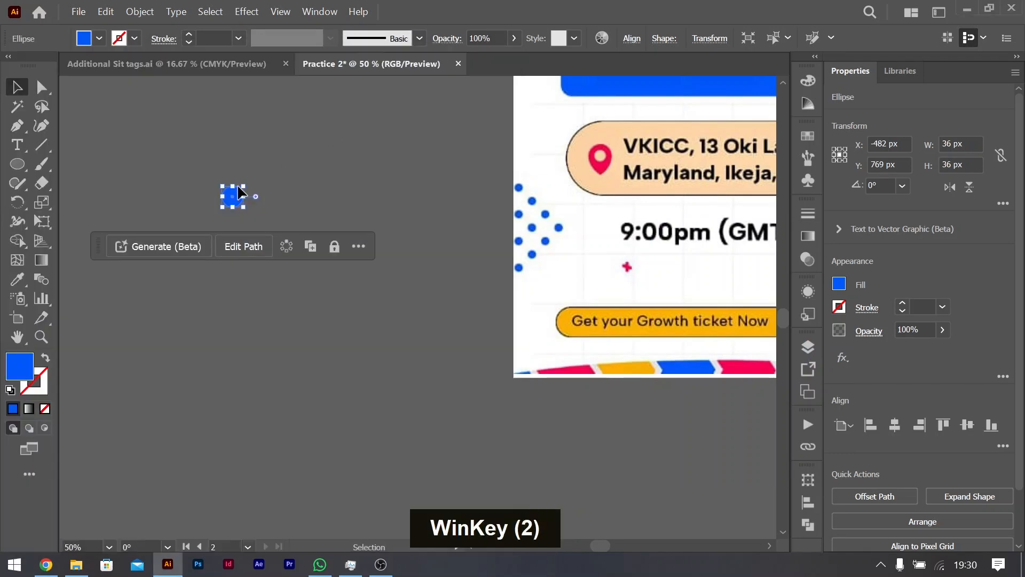
Step: Duplicate the blue circle horizontally at about 82 px spacing to make a row of five dots
{"action": "left_click_drag", "start_coordinate": [233, 196], "coordinate": [262, 193]}
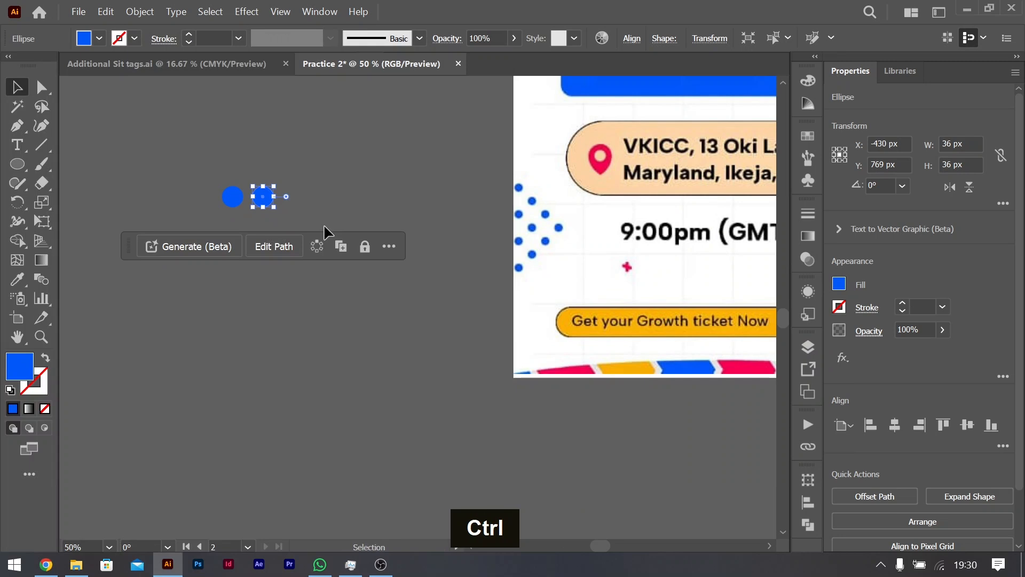
{"action": "key", "text": "ctrl+z"}
{"action": "left_click_drag", "start_coordinate": [235, 200], "coordinate": [280, 203]}
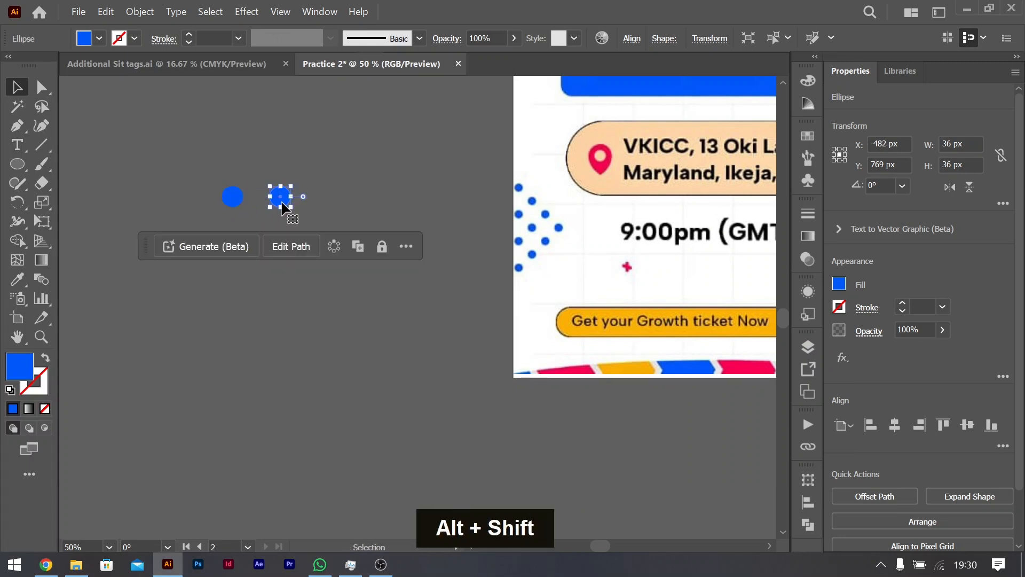
{"action": "key", "text": "ctrl+d"}
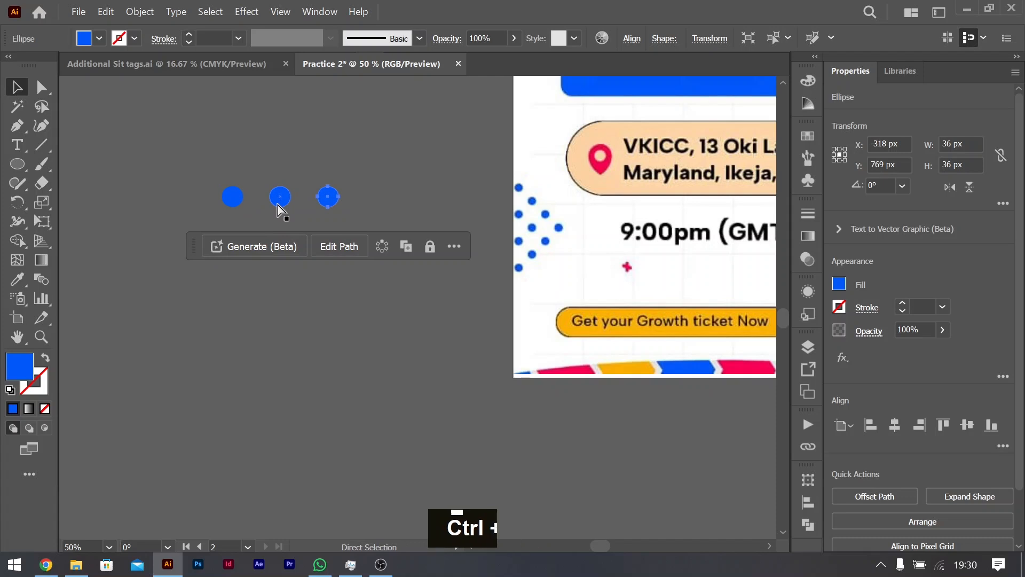
{"action": "key", "text": "ctrl+d"}
{"action": "key", "text": "ctrl+d"}
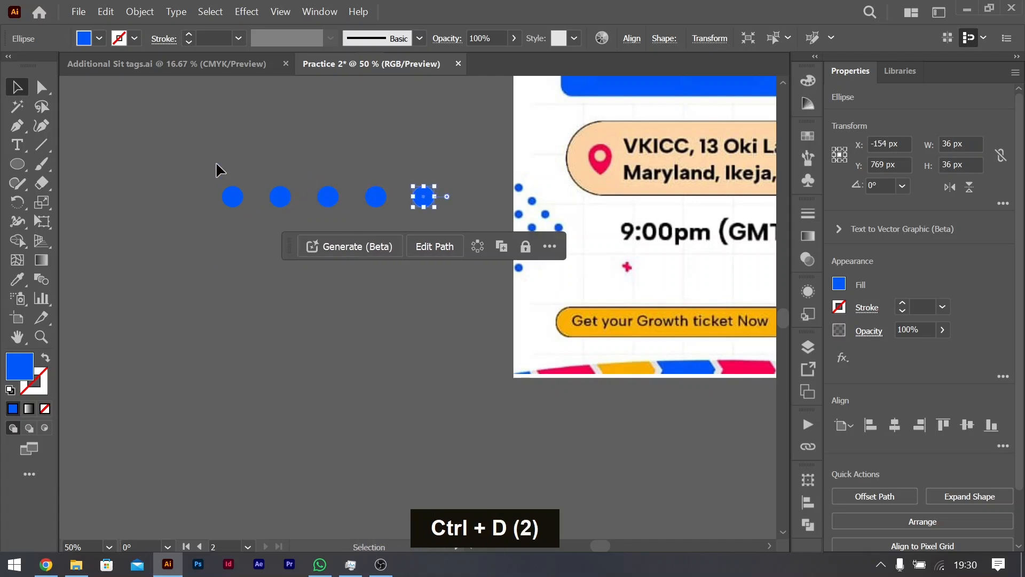
Step: Duplicate the row of dots straight down at about 63 px spacing to form a grid of five rows
{"action": "left_click_drag", "start_coordinate": [455, 257], "coordinate": [456, 260]}
{"action": "left_click_drag", "start_coordinate": [377, 200], "coordinate": [374, 239]}
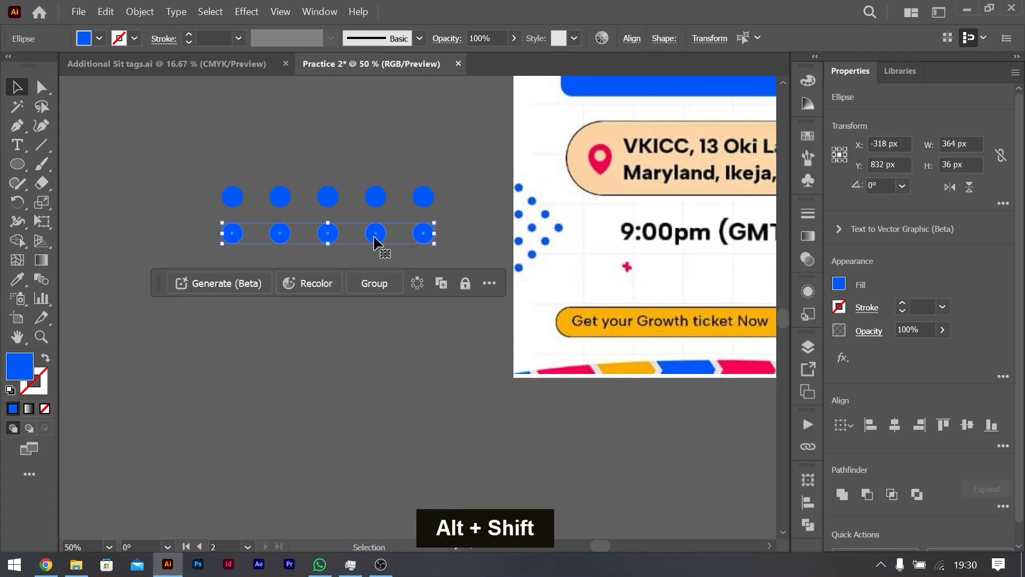
{"action": "key", "text": "ctrl+d"}
{"action": "key", "text": "ctrl+d"}
{"action": "key", "text": "ctrl+d"}
{"action": "key", "text": "ctrl+d"}
{"action": "key", "text": "ctrl+d"}
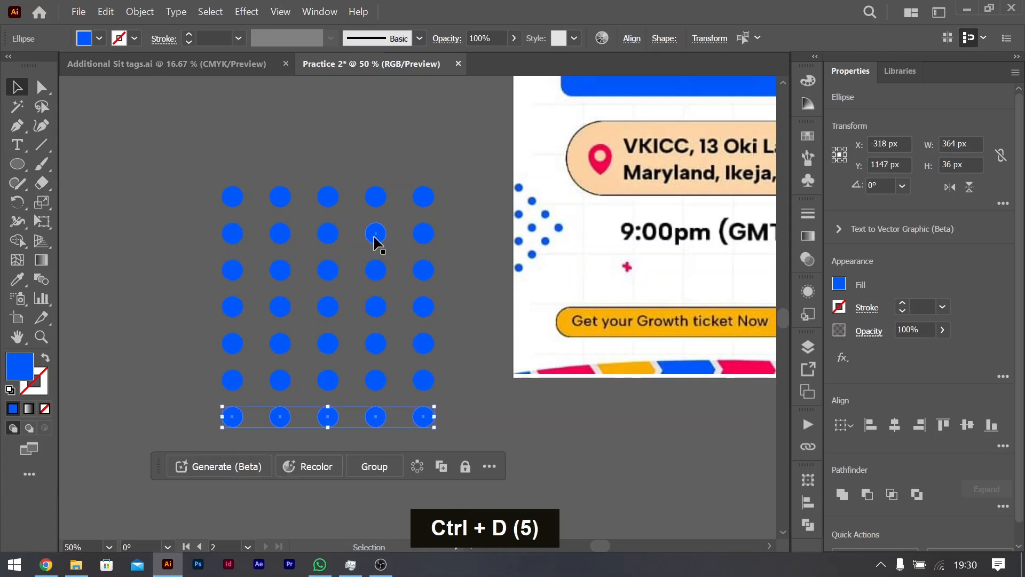
{"action": "key", "text": "ctrl+z"}
{"action": "key", "text": "ctrl+z"}
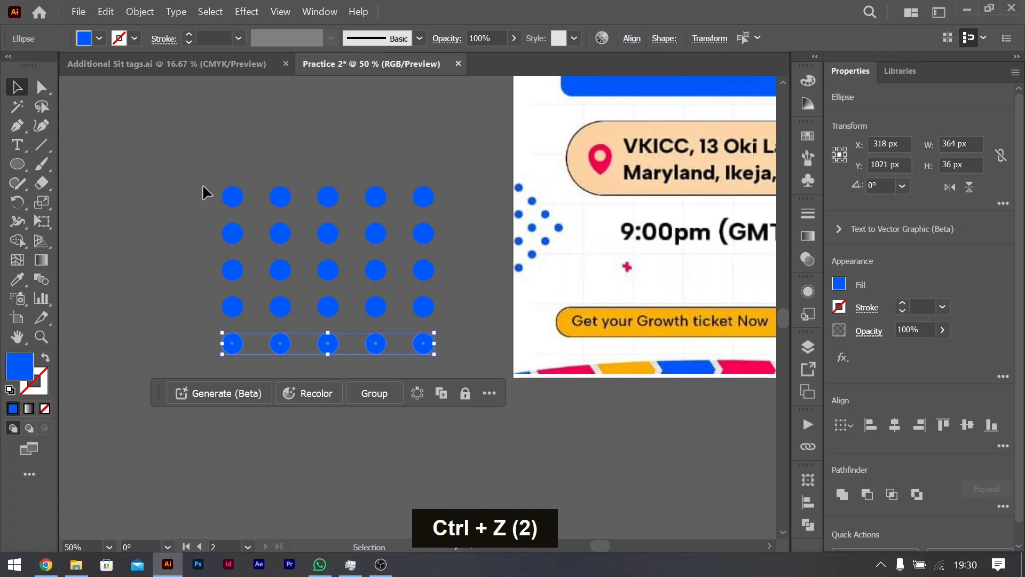
Step: Group all the dots, scale the group down to about 146 by 115 px and rotate it to 315°
{"action": "left_click_drag", "start_coordinate": [203, 183], "coordinate": [344, 295]}
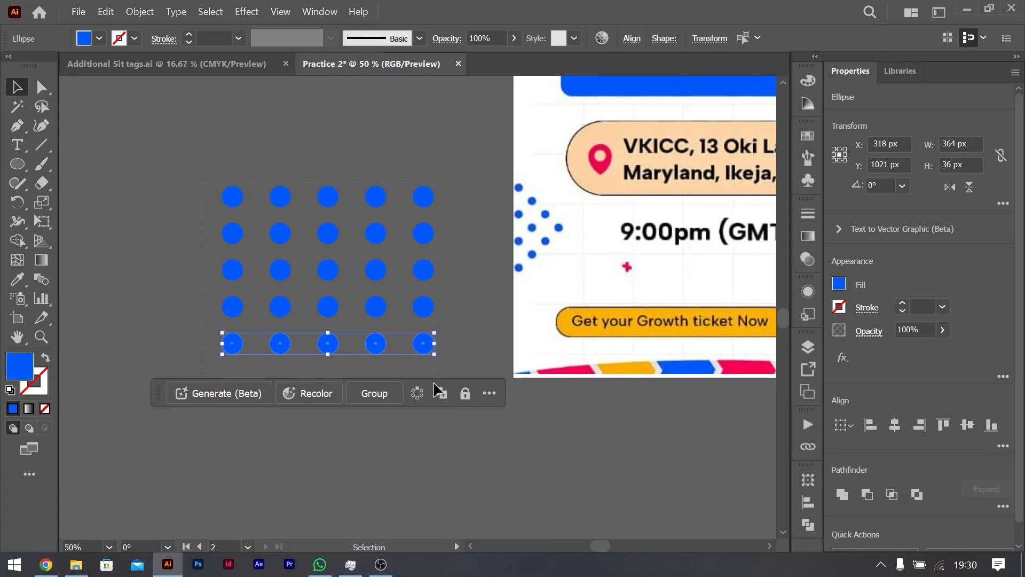
{"action": "left_click_drag", "start_coordinate": [439, 390], "coordinate": [438, 390]}
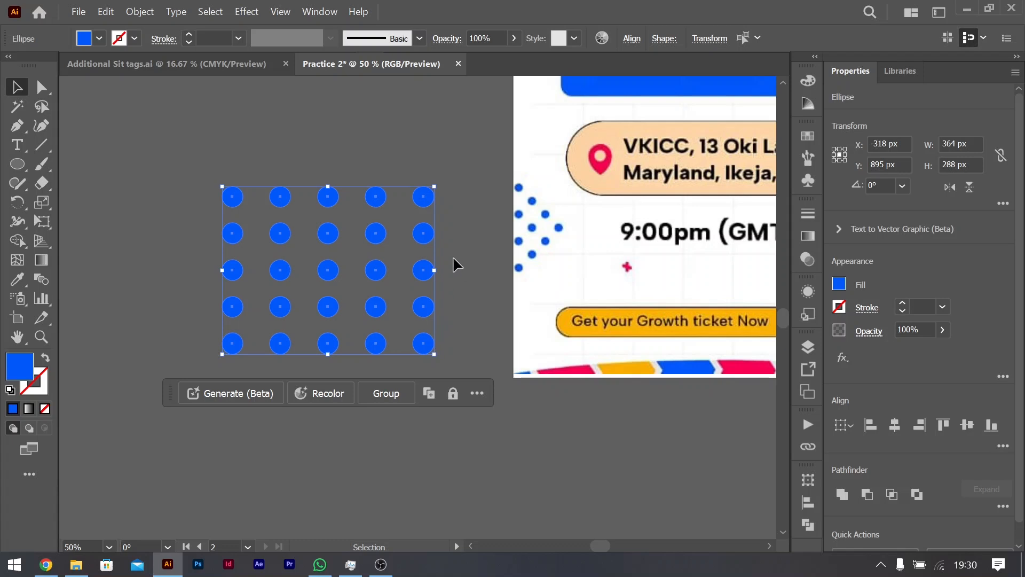
{"action": "key", "text": "ctrl+g"}
{"action": "left_click_drag", "start_coordinate": [436, 182], "coordinate": [343, 251]}
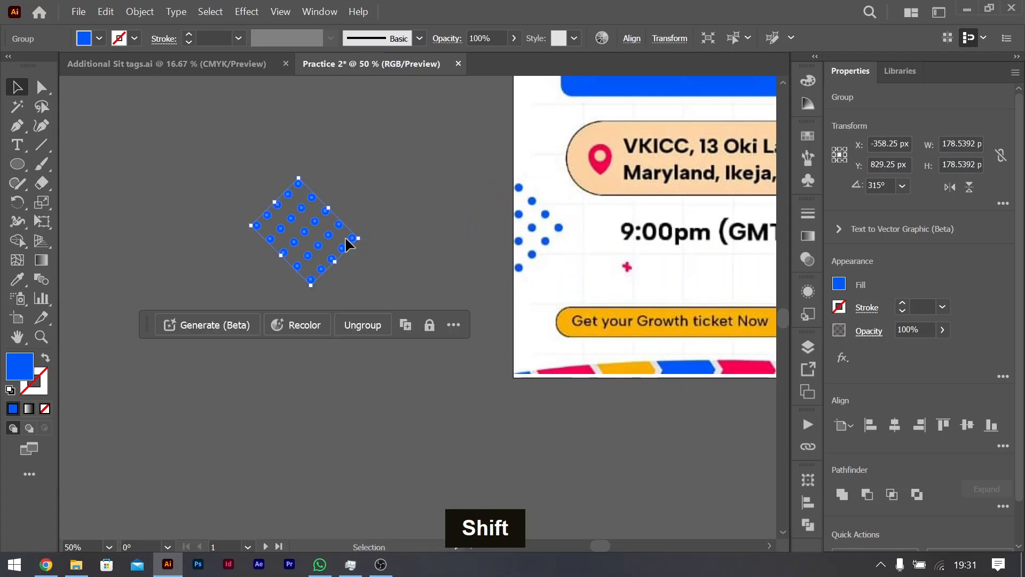
Step: Rotate the tilted dot group back to 0° so its rows are horizontal
{"action": "double_click", "coordinate": [348, 244]}
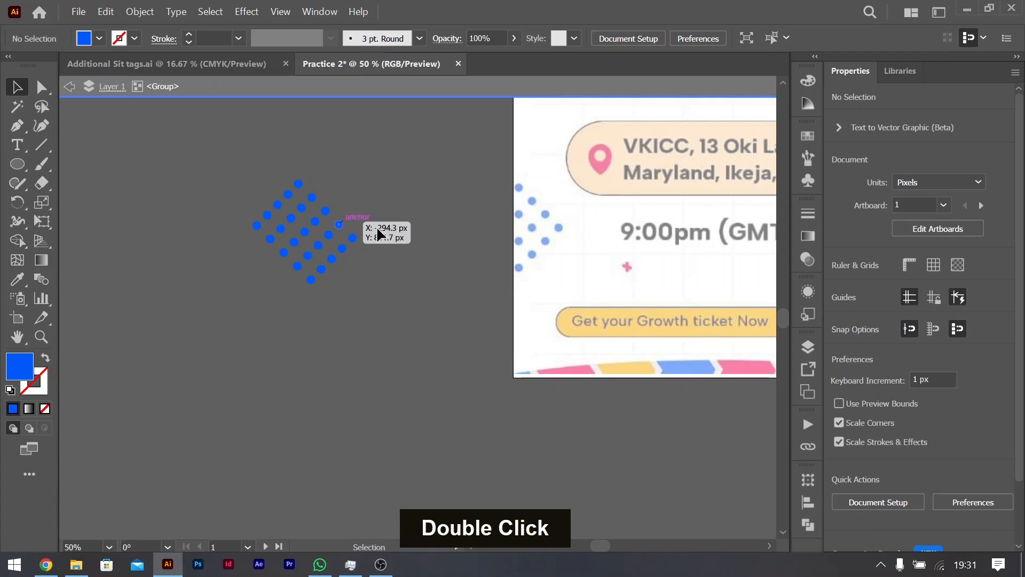
{"action": "double_click", "coordinate": [395, 225]}
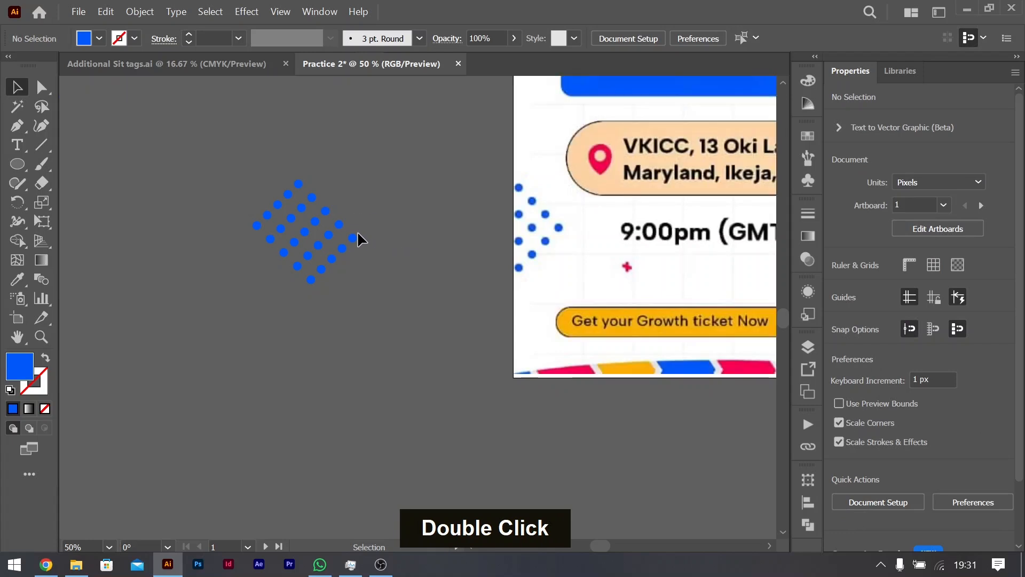
{"action": "double_click", "coordinate": [278, 211]}
{"action": "double_click", "coordinate": [241, 187]}
{"action": "left_click", "coordinate": [299, 182]}
{"action": "left_click_drag", "start_coordinate": [365, 238], "coordinate": [361, 208]}
Step: Ungroup the grid of dots into separate circles and clear the selection
{"action": "scroll", "coordinate": [307, 224], "scroll_direction": "up", "scroll_amount": 2}
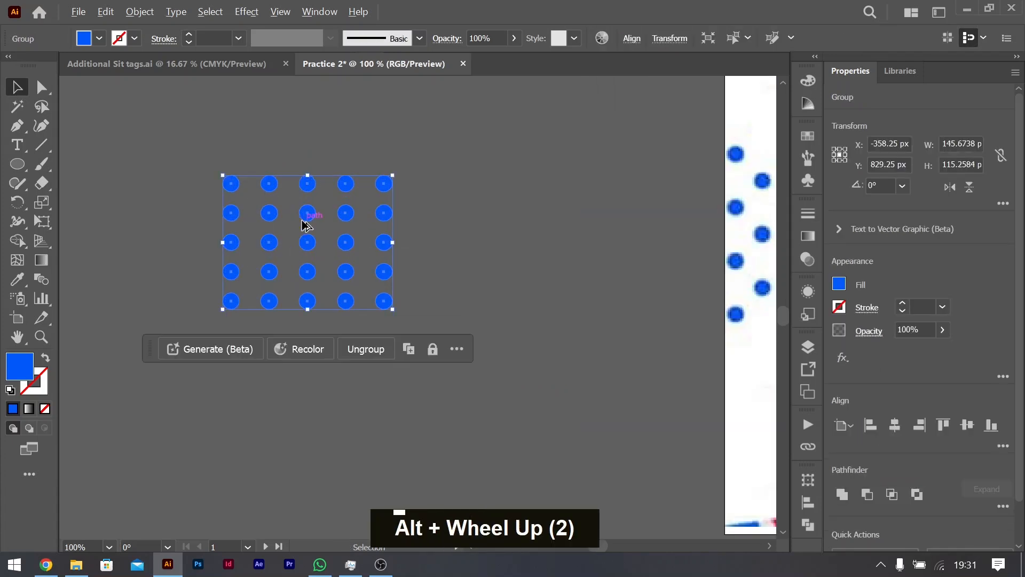
{"action": "scroll", "coordinate": [307, 224], "scroll_direction": "up", "scroll_amount": 2}
{"action": "left_click", "coordinate": [565, 197]}
{"action": "left_click", "coordinate": [476, 213]}
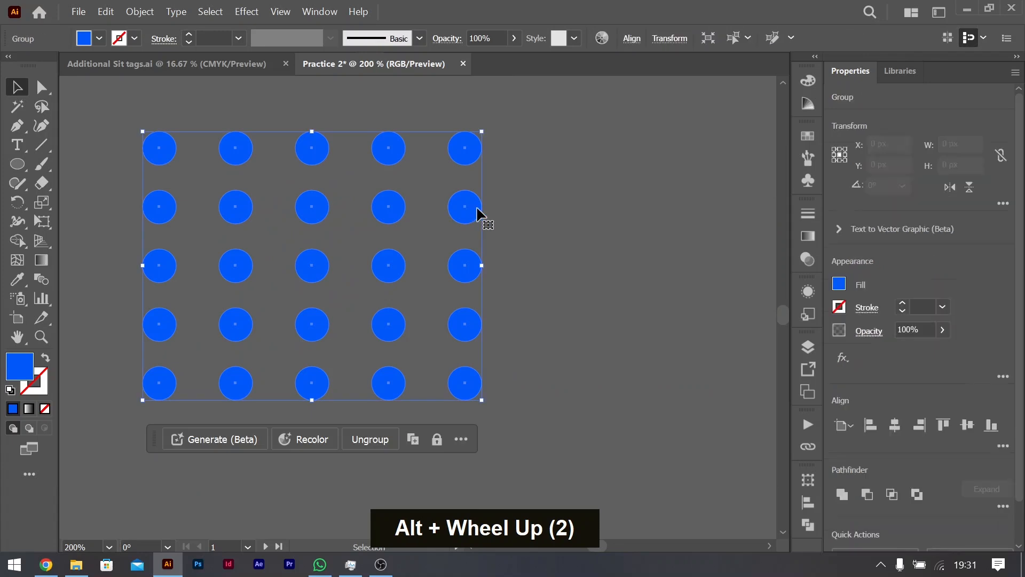
{"action": "key", "text": "ctrl+shift+g"}
{"action": "left_click", "coordinate": [559, 225]}
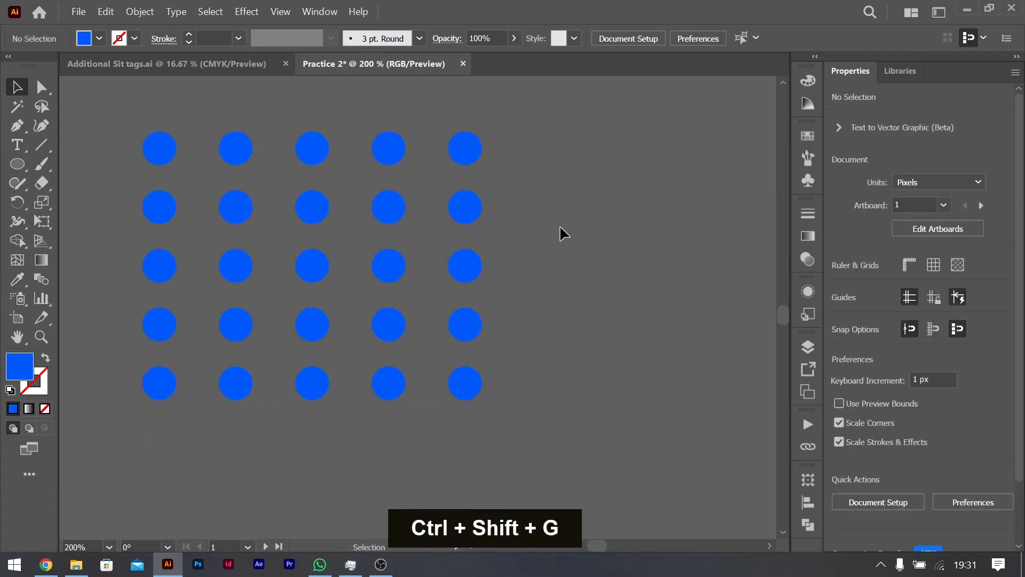
Step: Group each of the five horizontal rows of dots separately, working from the lowest row up to the uppermost
{"action": "left_click", "coordinate": [464, 209]}
{"action": "left_click_drag", "start_coordinate": [126, 368], "coordinate": [507, 431]}
{"action": "key", "text": "ctrl+g"}
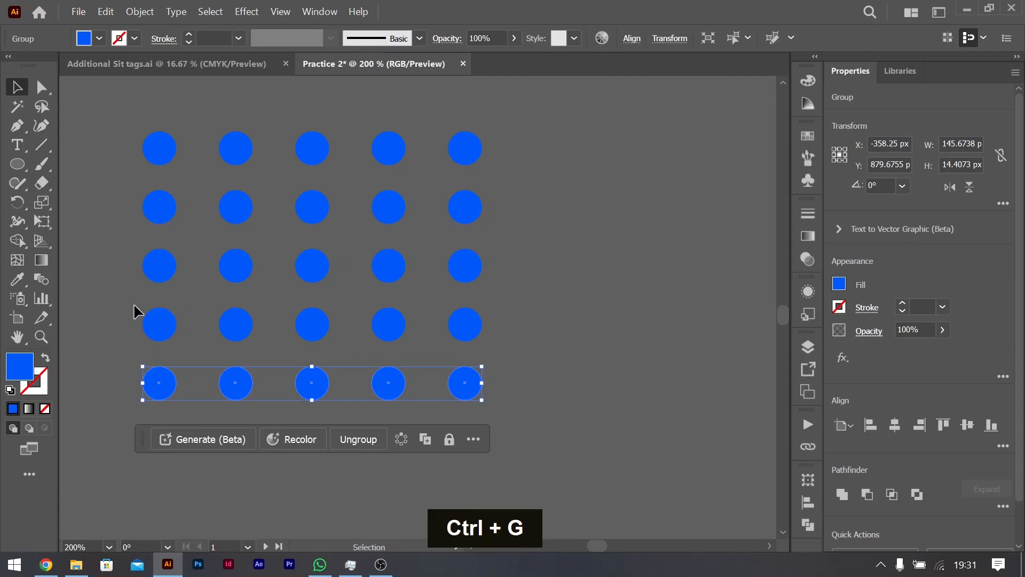
{"action": "left_click_drag", "start_coordinate": [452, 330], "coordinate": [484, 340]}
{"action": "key", "text": "ctrl+g"}
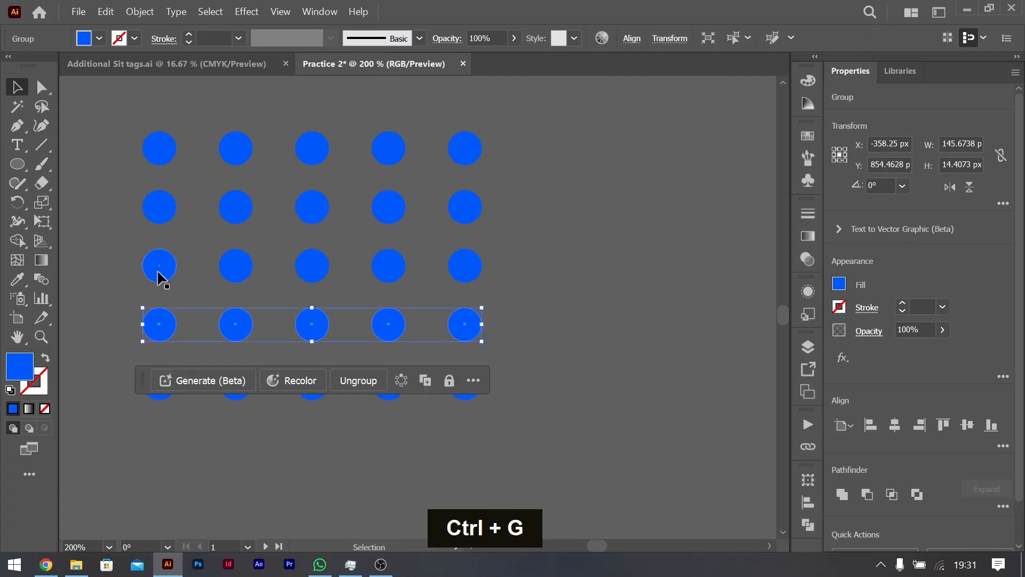
{"action": "left_click_drag", "start_coordinate": [491, 280], "coordinate": [489, 296]}
{"action": "key", "text": "ctrl+g"}
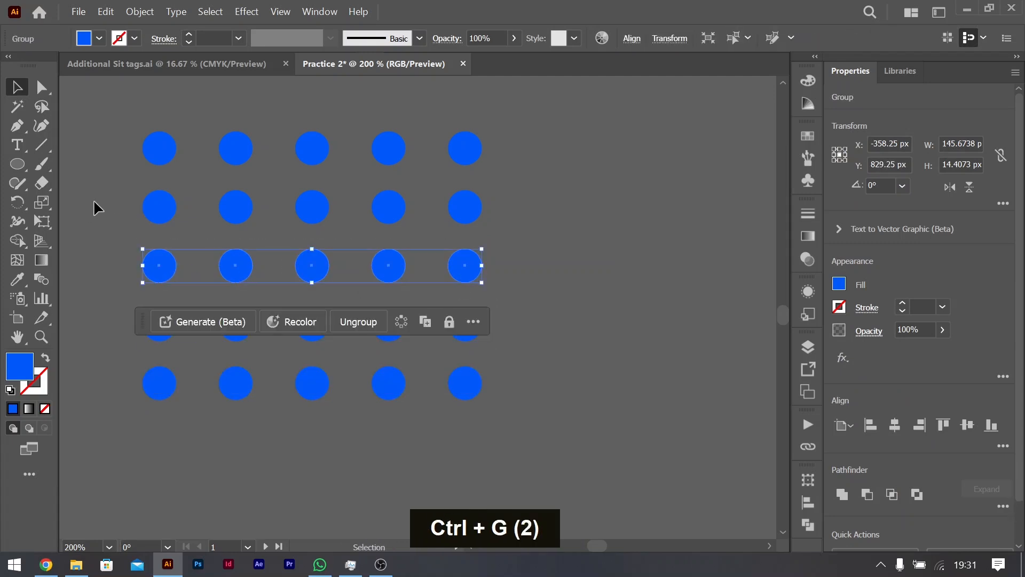
{"action": "left_click_drag", "start_coordinate": [489, 225], "coordinate": [490, 225]}
{"action": "key", "text": "ctrl+g"}
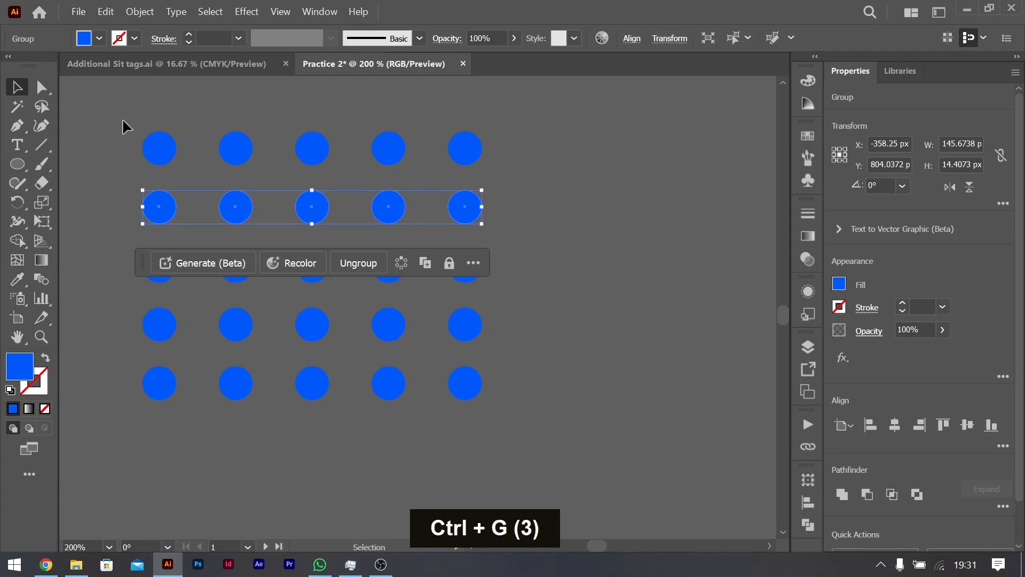
{"action": "left_click_drag", "start_coordinate": [516, 169], "coordinate": [514, 181]}
{"action": "key", "text": "ctrl+g"}
Step: Move the lowest row of dots further down and distribute all five rows evenly by their vertical centers
{"action": "scroll", "coordinate": [315, 328], "scroll_direction": "down", "scroll_amount": 2}
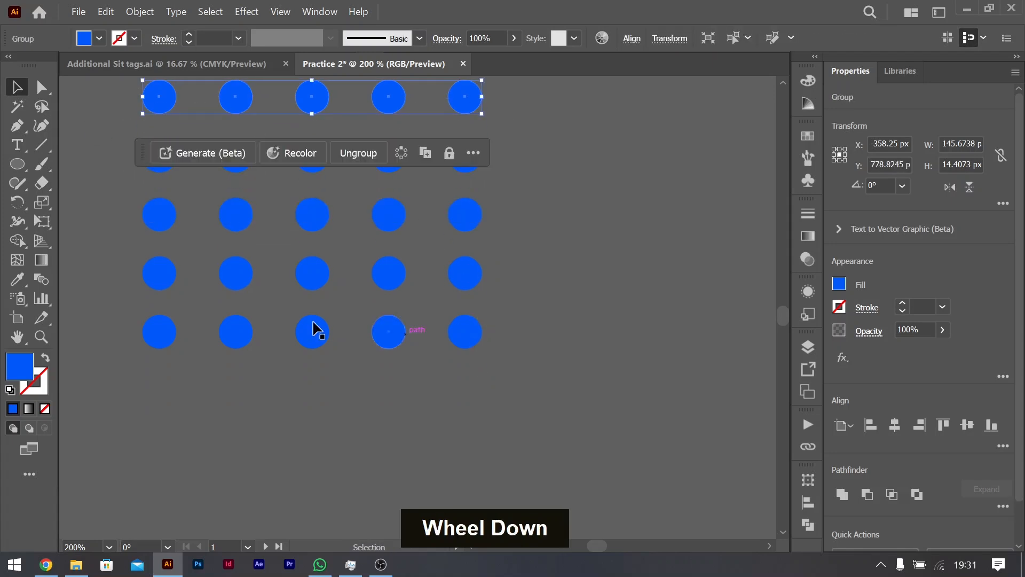
{"action": "left_click_drag", "start_coordinate": [382, 331], "coordinate": [384, 394]}
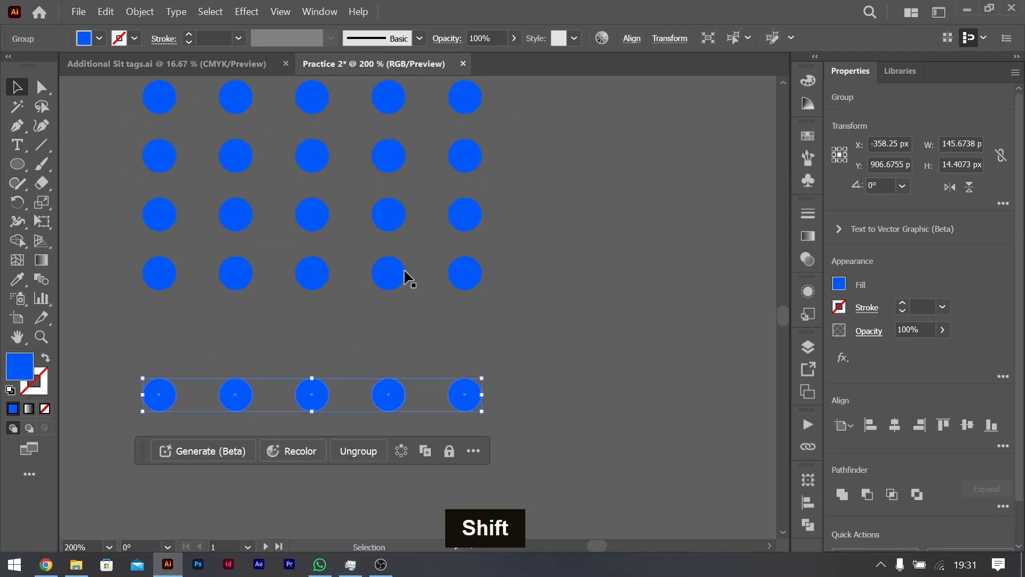
{"action": "left_click", "coordinate": [154, 95], "text": "shift"}
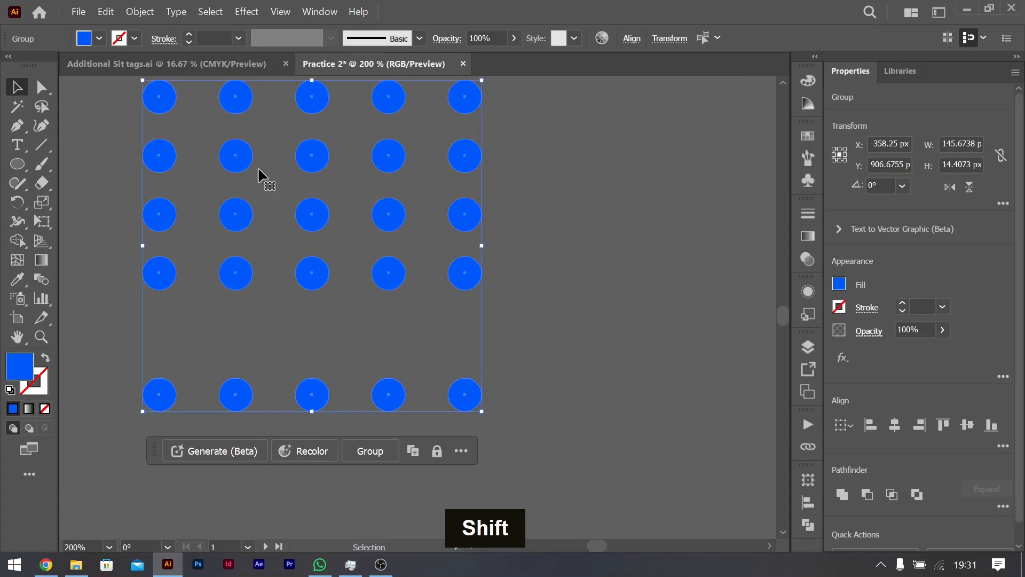
{"action": "left_click", "coordinate": [1002, 447]}
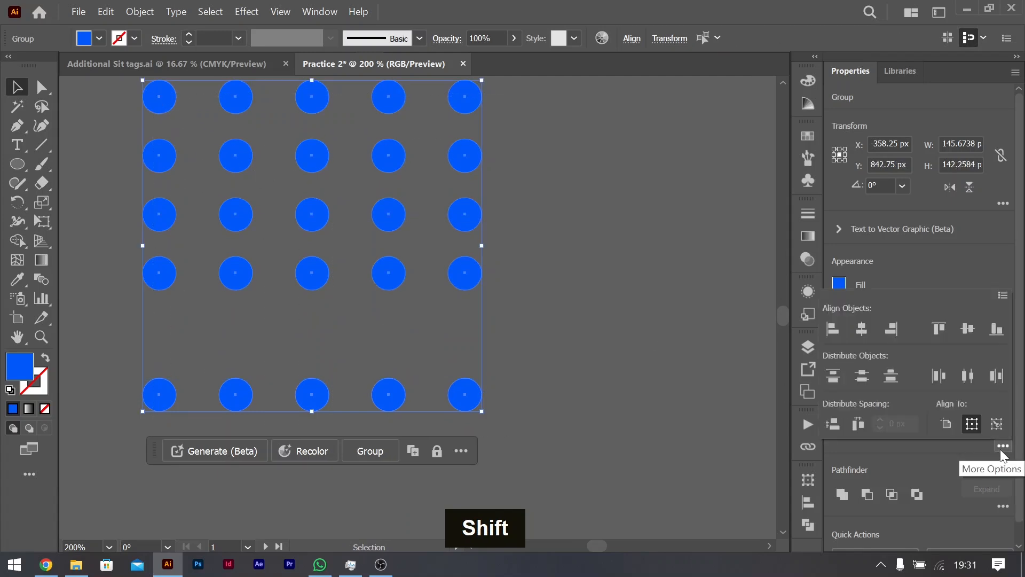
{"action": "left_click", "coordinate": [862, 376]}
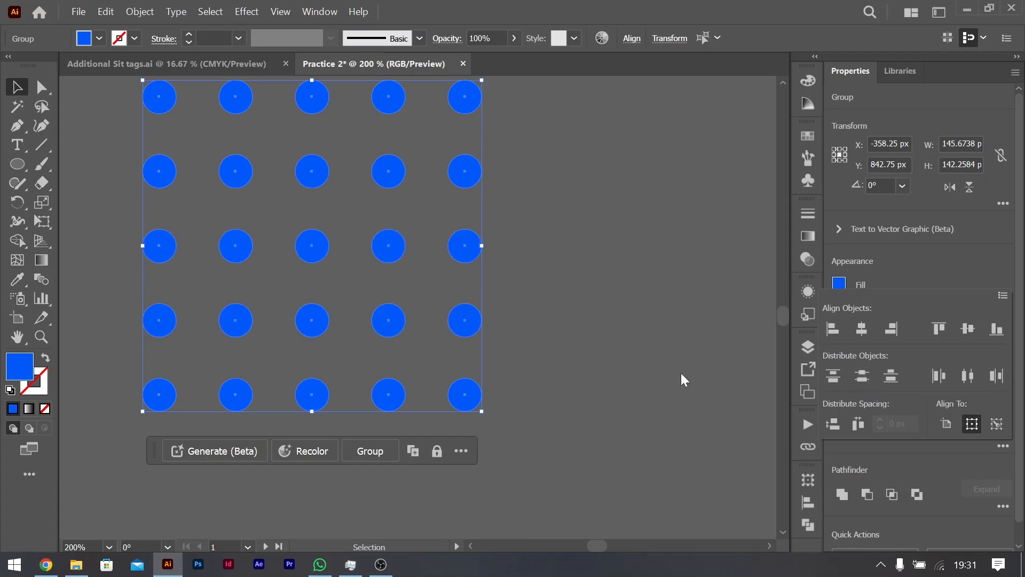
{"action": "key", "text": "ctrl+g"}
Step: Rotate the dot grid to 315° to form a diamond and shift it slightly upward beside the reference artboard
{"action": "key", "text": "ctrl+minus"}
{"action": "key", "text": "ctrl+minus"}
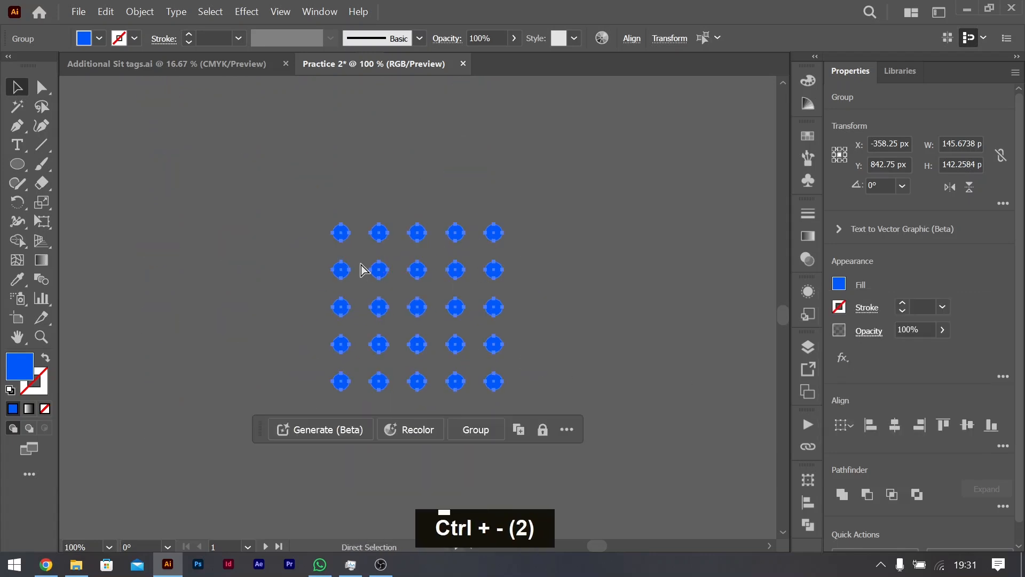
{"action": "scroll", "coordinate": [407, 267], "scroll_direction": "right", "scroll_amount": 5}
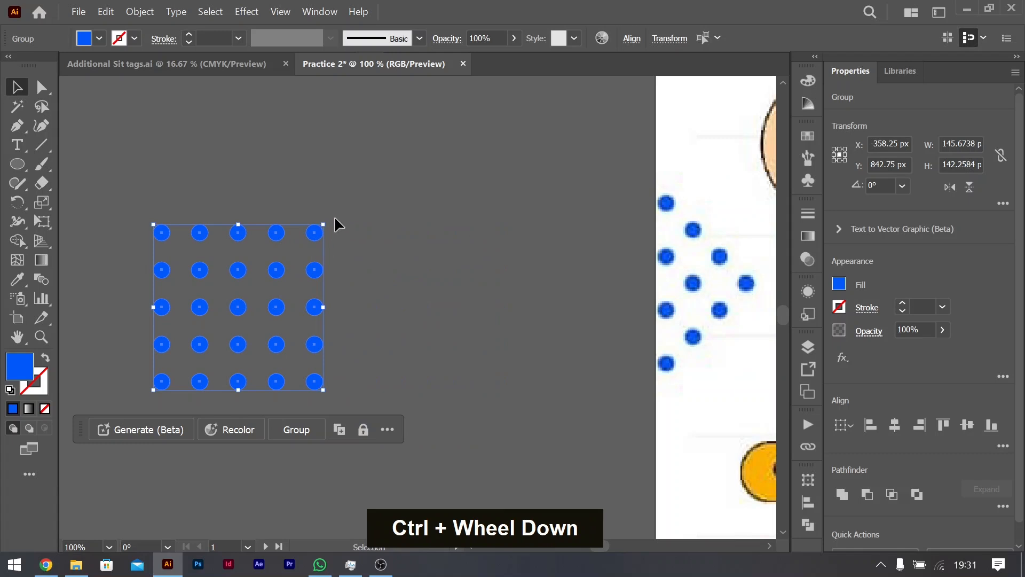
{"action": "left_click_drag", "start_coordinate": [325, 220], "coordinate": [368, 308]}
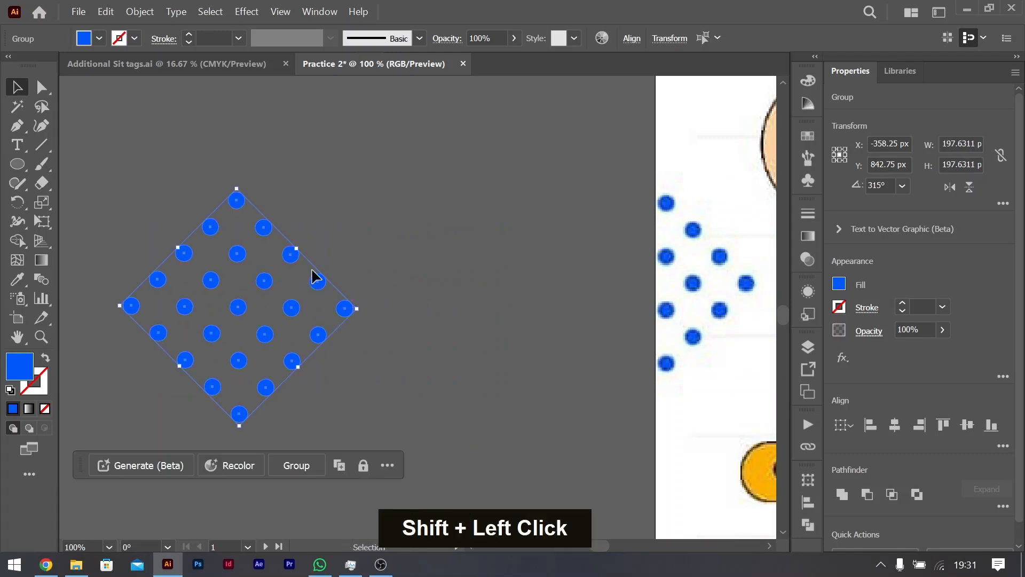
{"action": "left_click_drag", "start_coordinate": [320, 282], "coordinate": [313, 259]}
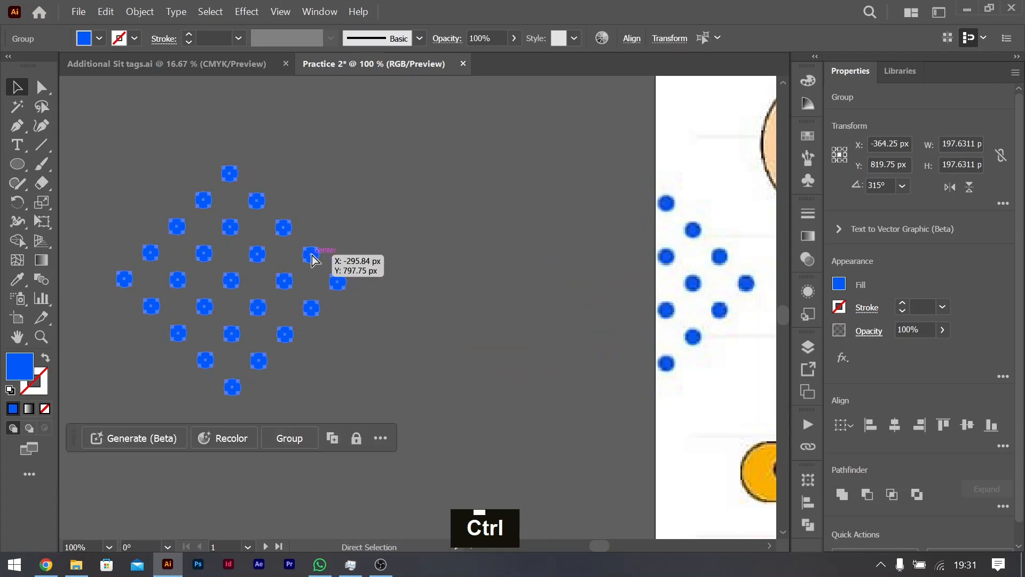
Step: Place the dot diamond on the second artboard's left edge, centered at about X 1080, Y 843 px
{"action": "key", "text": "ctrl+minus"}
{"action": "key", "text": "ctrl+minus"}
{"action": "key", "text": "ctrl+minus"}
{"action": "scroll", "coordinate": [335, 239], "scroll_direction": "right", "scroll_amount": 2}
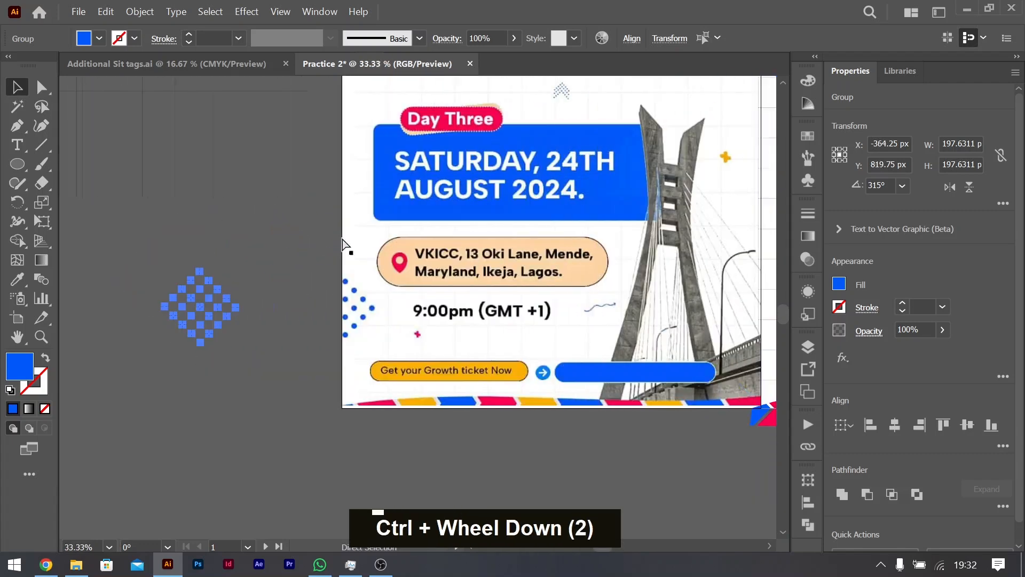
{"action": "left_click_drag", "start_coordinate": [81, 313], "coordinate": [634, 307]}
{"action": "scroll", "coordinate": [632, 302], "scroll_direction": "down", "scroll_amount": 3}
{"action": "scroll", "coordinate": [619, 289], "scroll_direction": "right", "scroll_amount": 4}
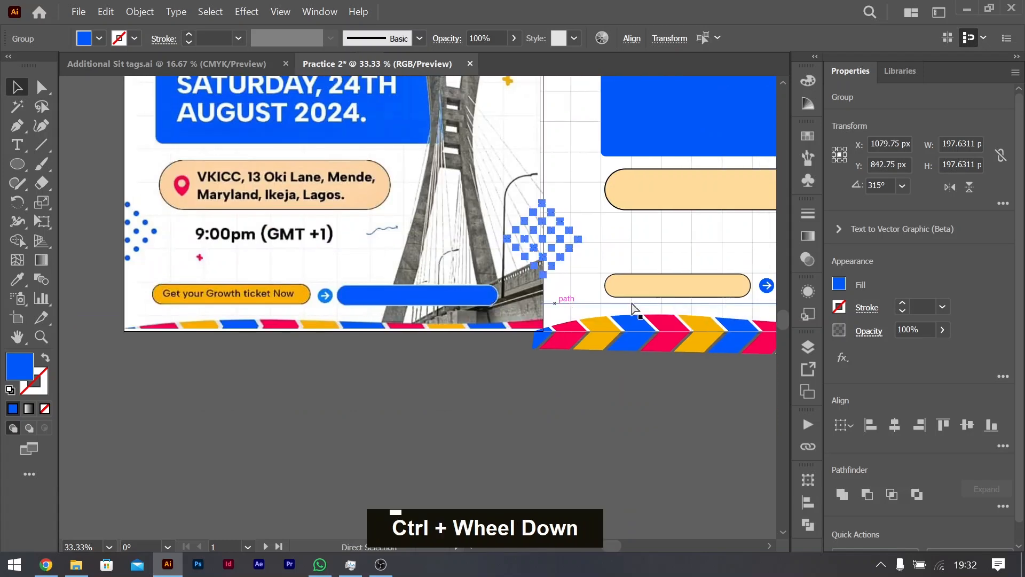
Step: Duplicate the dot diamond onto the empty canvas right of the second artboard and rotate the copy until its rows are horizontal
{"action": "scroll", "coordinate": [608, 256], "scroll_direction": "right", "scroll_amount": 4}
{"action": "scroll", "coordinate": [592, 227], "scroll_direction": "up", "scroll_amount": 5}
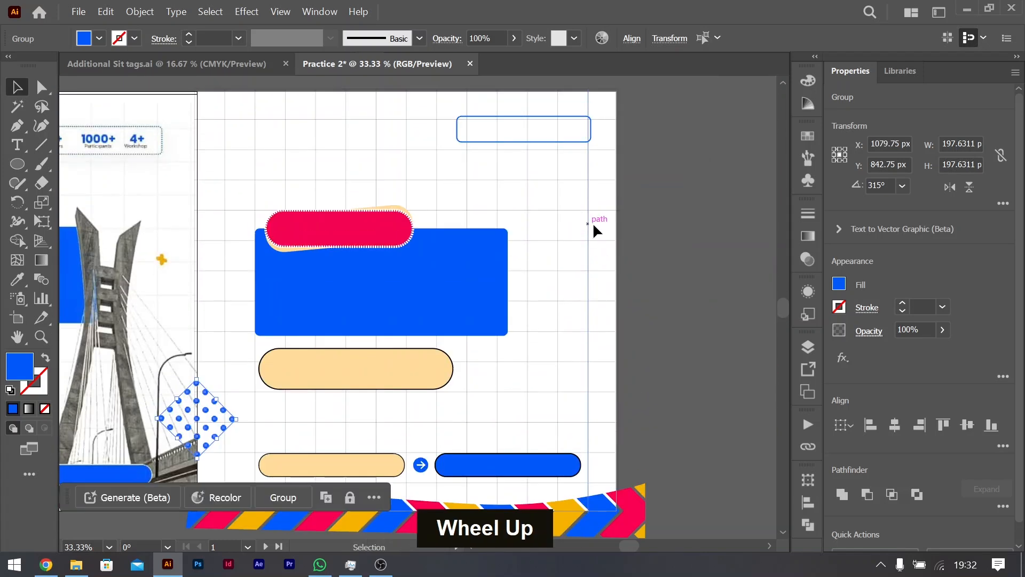
{"action": "scroll", "coordinate": [187, 265], "scroll_direction": "left", "scroll_amount": 3}
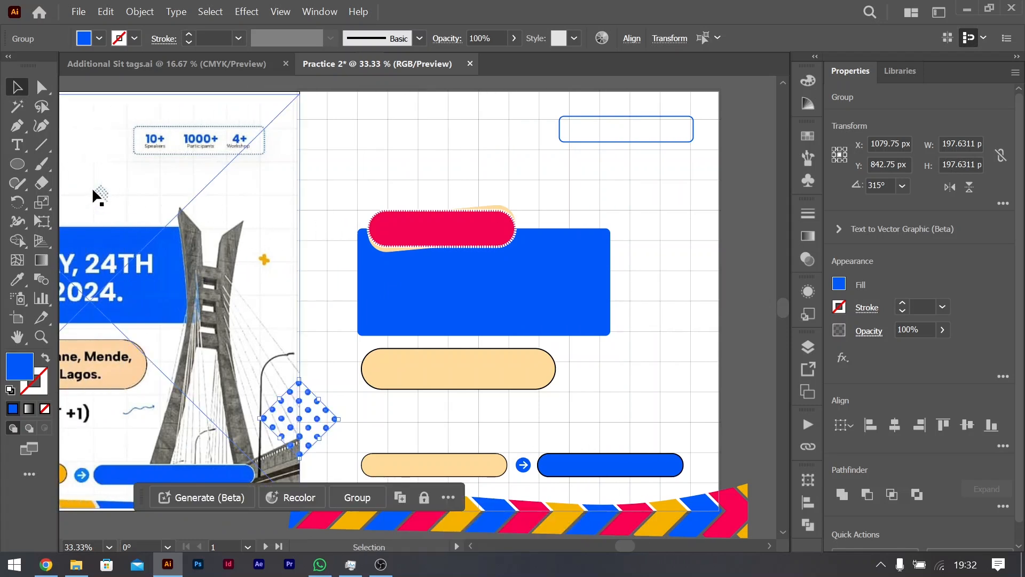
{"action": "scroll", "coordinate": [502, 273], "scroll_direction": "right", "scroll_amount": 6}
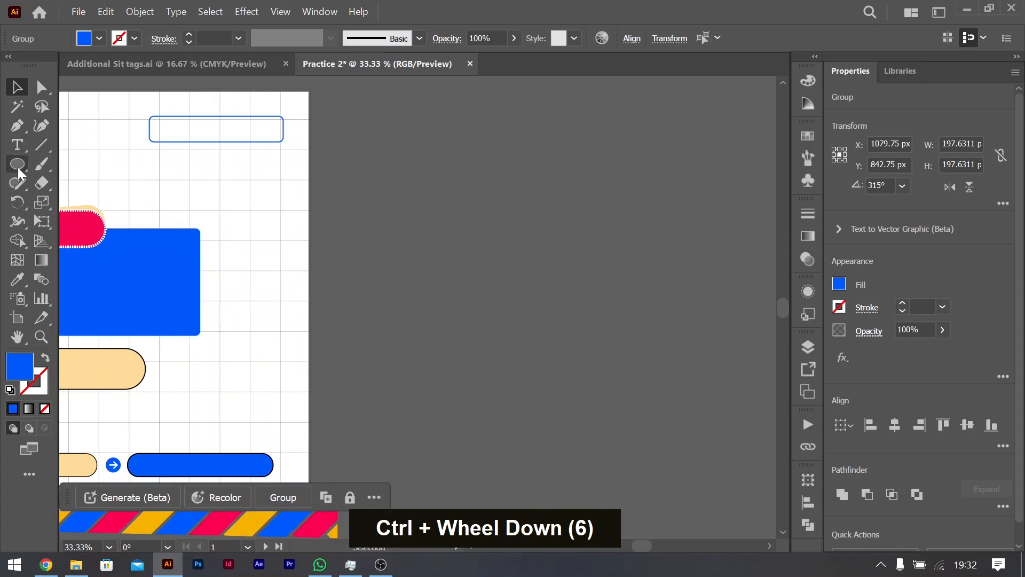
{"action": "scroll", "coordinate": [393, 227], "scroll_direction": "left", "scroll_amount": 4}
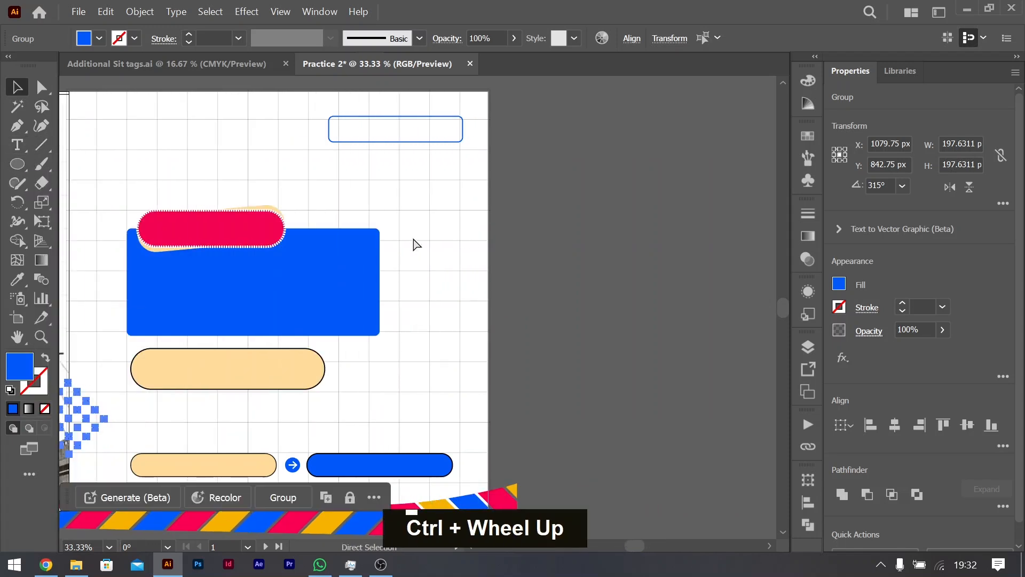
{"action": "left_click_drag", "start_coordinate": [134, 416], "coordinate": [673, 208]}
{"action": "scroll", "coordinate": [641, 187], "scroll_direction": "left", "scroll_amount": 1}
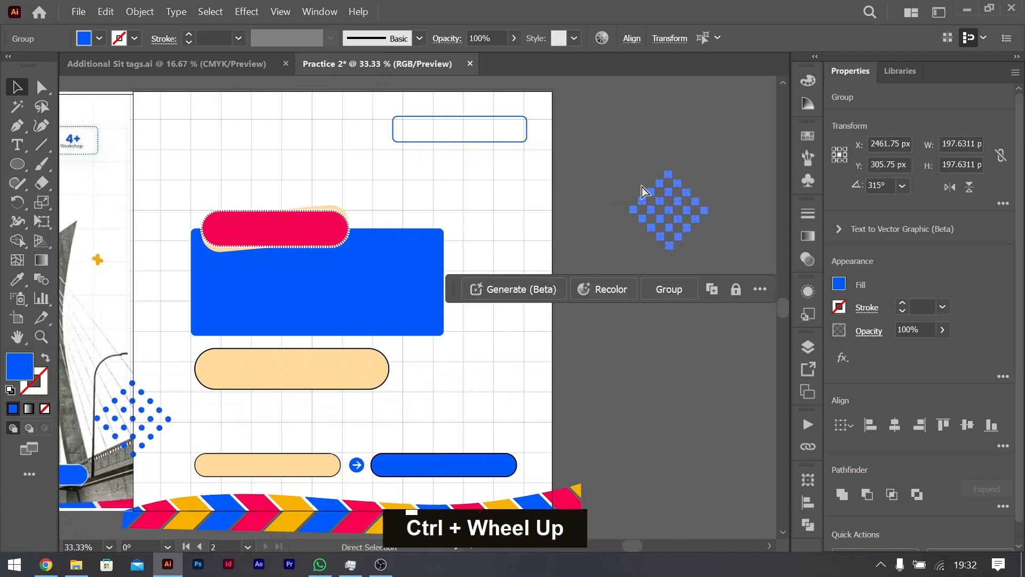
{"action": "scroll", "coordinate": [642, 188], "scroll_direction": "left", "scroll_amount": 4}
{"action": "scroll", "coordinate": [642, 192], "scroll_direction": "right", "scroll_amount": 7}
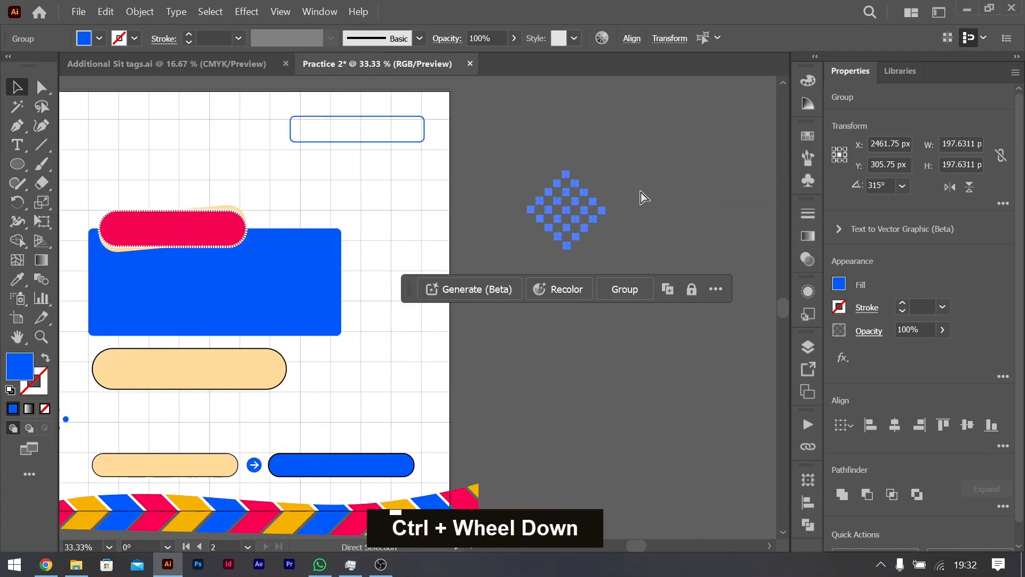
{"action": "left_click_drag", "start_coordinate": [521, 212], "coordinate": [516, 181]}
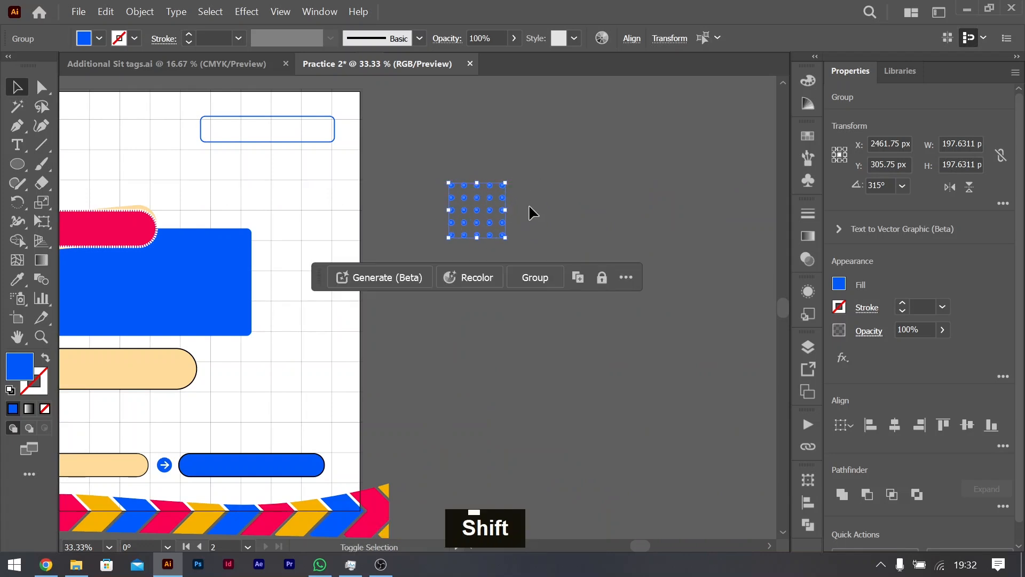
Step: Copy the last red chevron from inside the clipped border group and exit isolation mode
{"action": "scroll", "coordinate": [584, 179], "scroll_direction": "down", "scroll_amount": 3}
{"action": "double_click", "coordinate": [377, 387]}
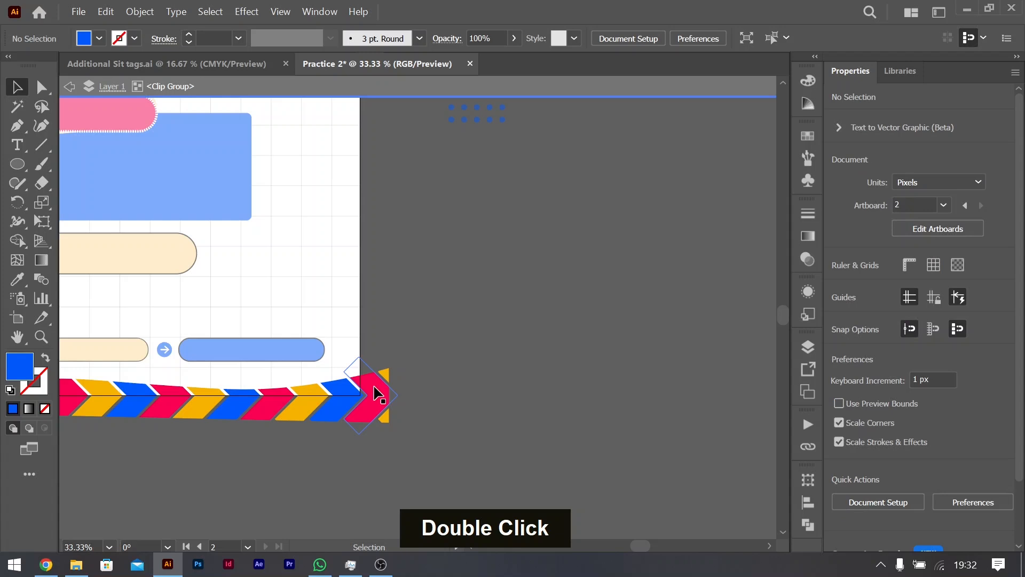
{"action": "double_click", "coordinate": [371, 382]}
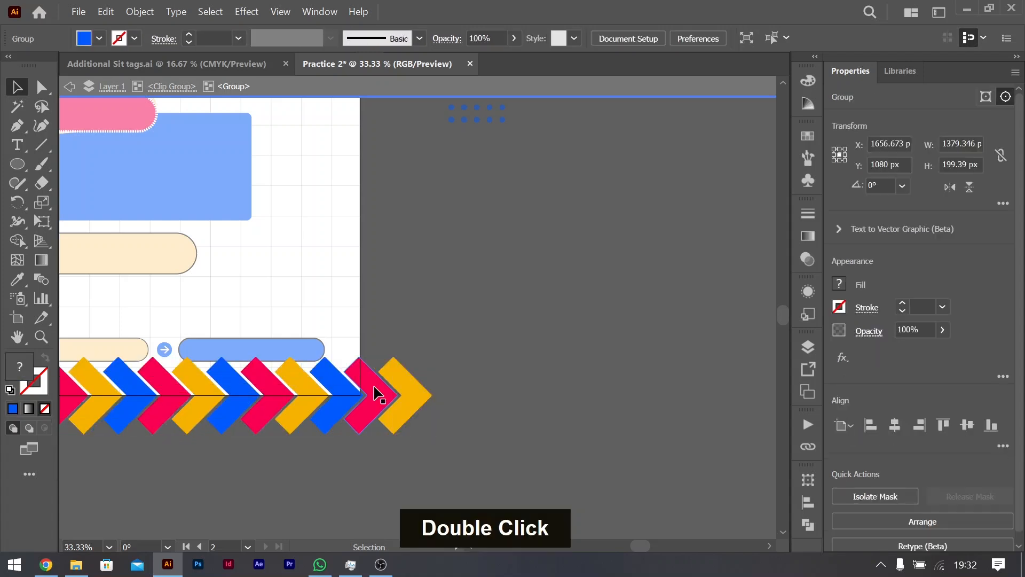
{"action": "left_click", "coordinate": [372, 385]}
{"action": "key", "text": "ctrl+c"}
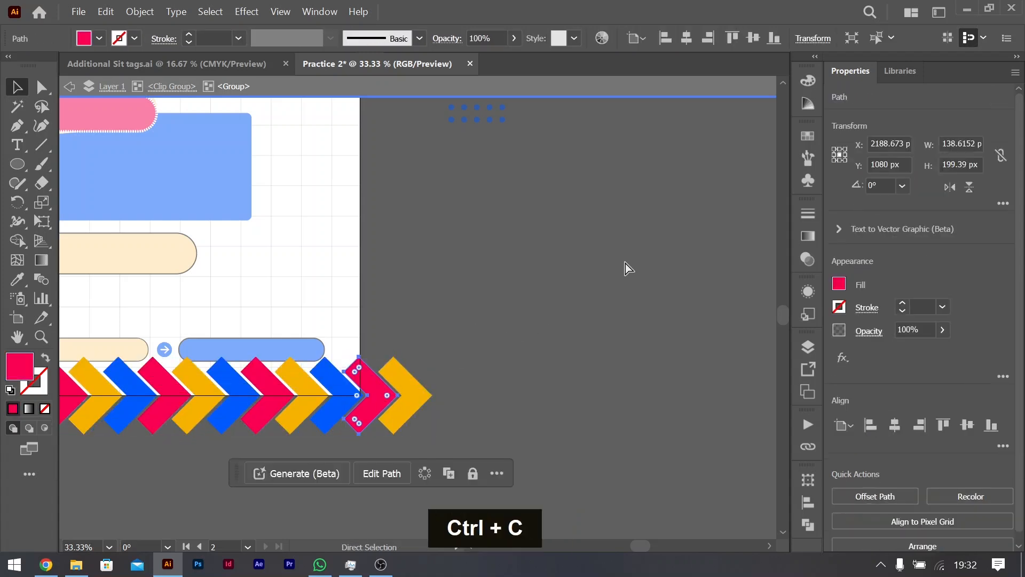
{"action": "double_click", "coordinate": [626, 264]}
Step: Paste the red chevron on the canvas, rotate it to 90° so it points up and place it over the square dot grid
{"action": "scroll", "coordinate": [558, 177], "scroll_direction": "up", "scroll_amount": 3}
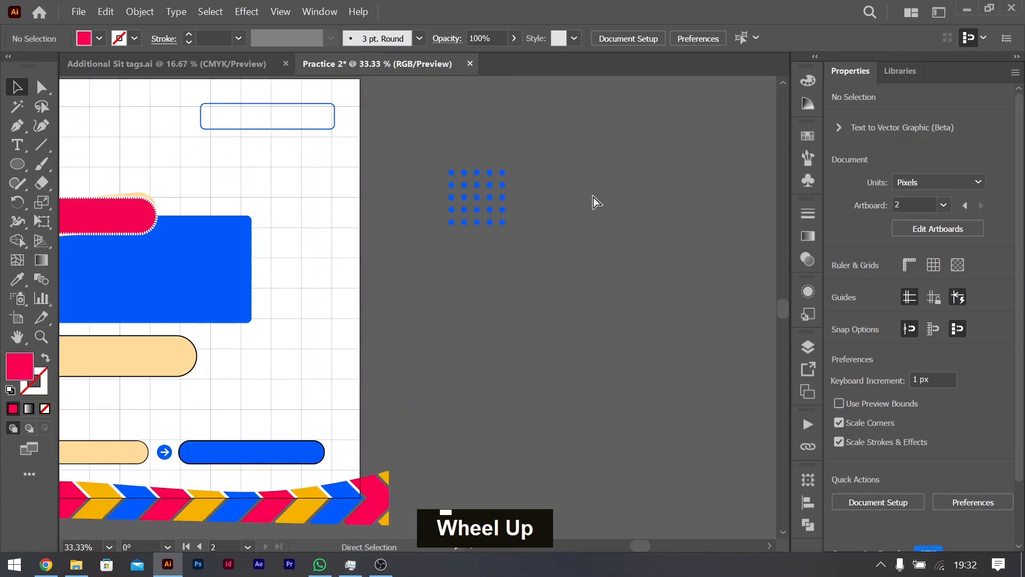
{"action": "key", "text": "ctrl+v"}
{"action": "left_click_drag", "start_coordinate": [451, 266], "coordinate": [384, 265]}
{"action": "left_click_drag", "start_coordinate": [444, 319], "coordinate": [503, 190]}
{"action": "scroll", "coordinate": [492, 193], "scroll_direction": "up", "scroll_amount": 3, "text": "alt"}
Step: Try to scale the red chevron down to about 122 by 85 px over the dot grid
{"action": "left_click", "coordinate": [531, 150]}
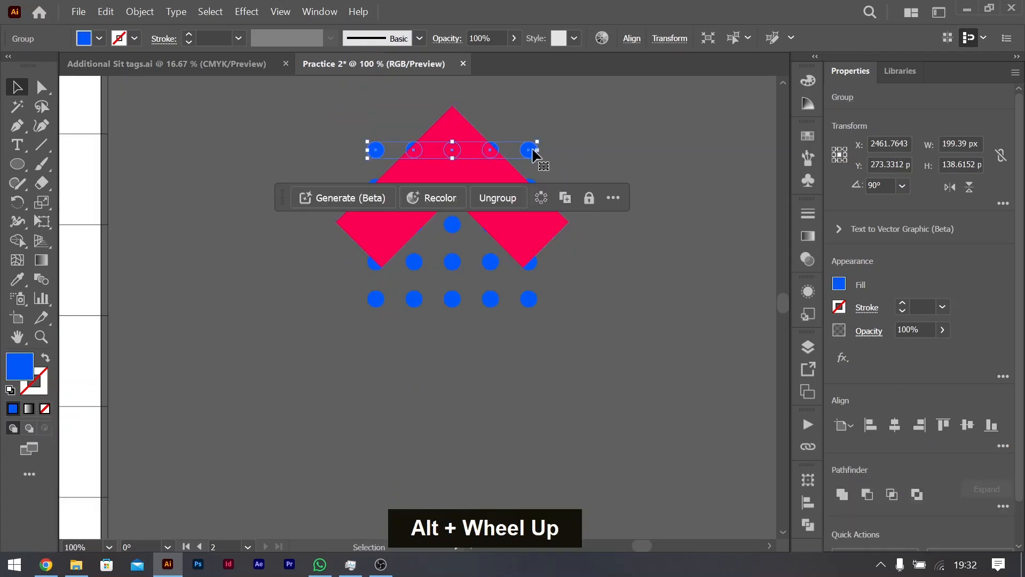
{"action": "left_click", "coordinate": [527, 228]}
{"action": "left_click_drag", "start_coordinate": [569, 188], "coordinate": [525, 193]}
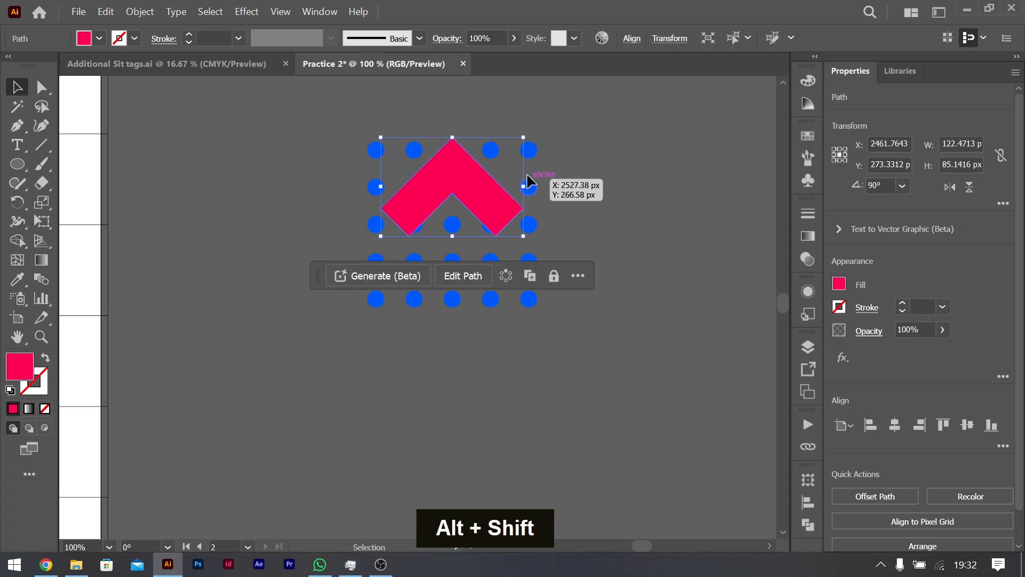
{"action": "key", "text": "ctrl+z"}
{"action": "key", "text": "ctrl+z"}
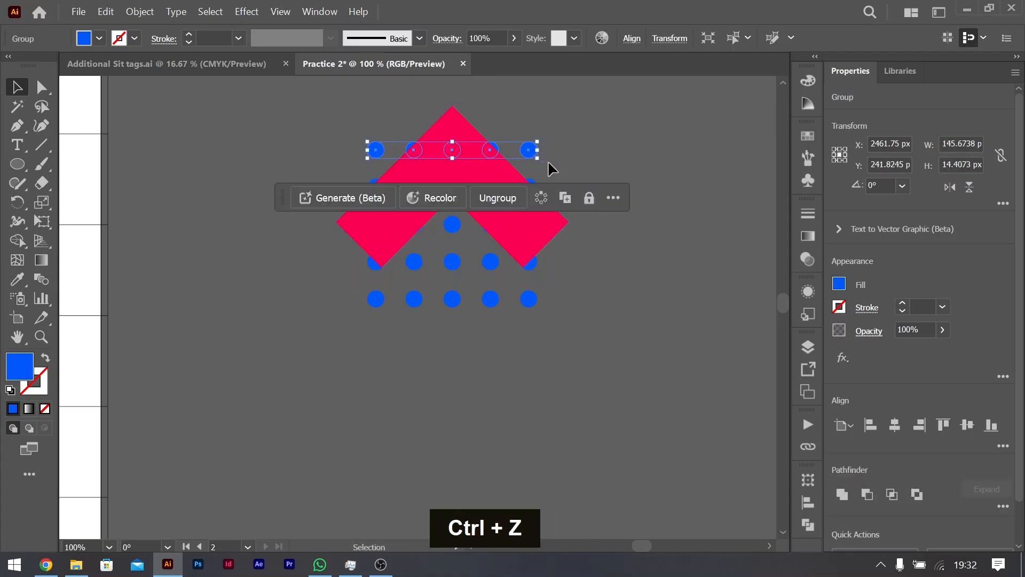
Step: Move the red chevron off to the side of the dot grid and group the five rows of dots together
{"action": "left_click_drag", "start_coordinate": [517, 239], "coordinate": [758, 236]}
{"action": "left_click", "coordinate": [375, 148]}
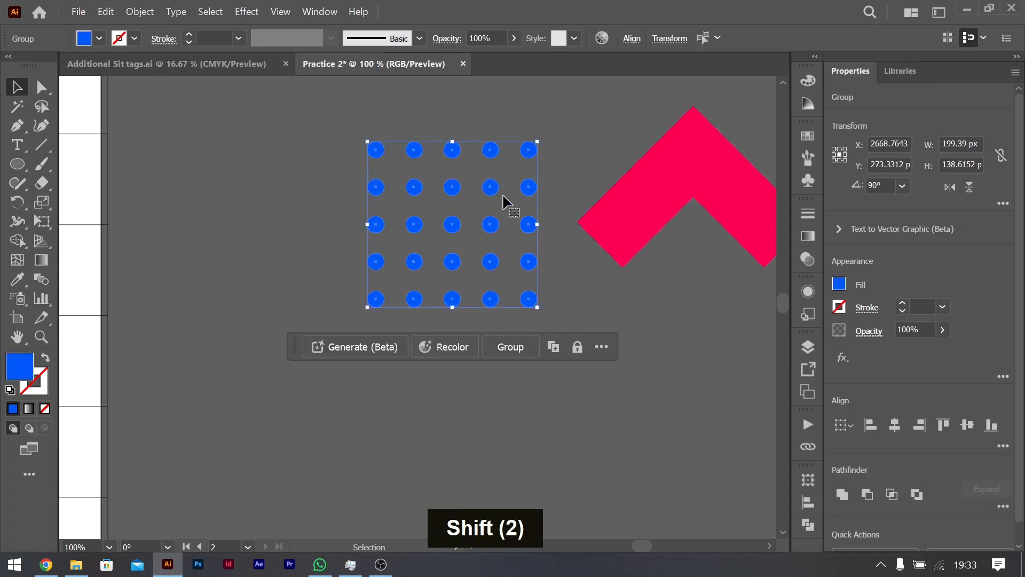
{"action": "key", "text": "ctrl+g"}
Step: Duplicate the dot block alongside itself, copy both blocks below to form ten rows of ten dots, and group the lower pair
{"action": "left_click_drag", "start_coordinate": [513, 188], "coordinate": [688, 192]}
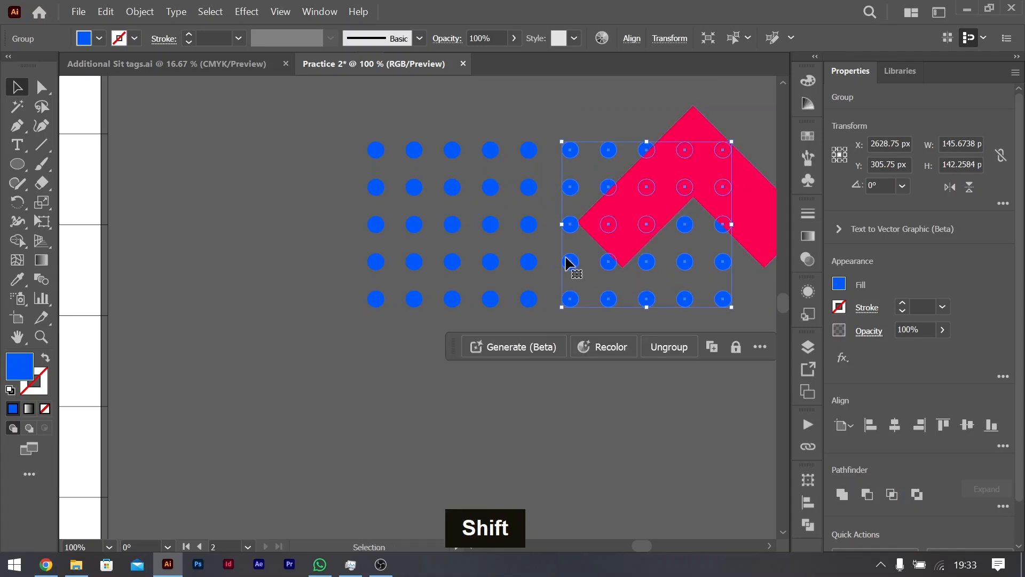
{"action": "left_click", "coordinate": [380, 155], "text": "shift"}
{"action": "left_click_drag", "start_coordinate": [499, 190], "coordinate": [496, 334]}
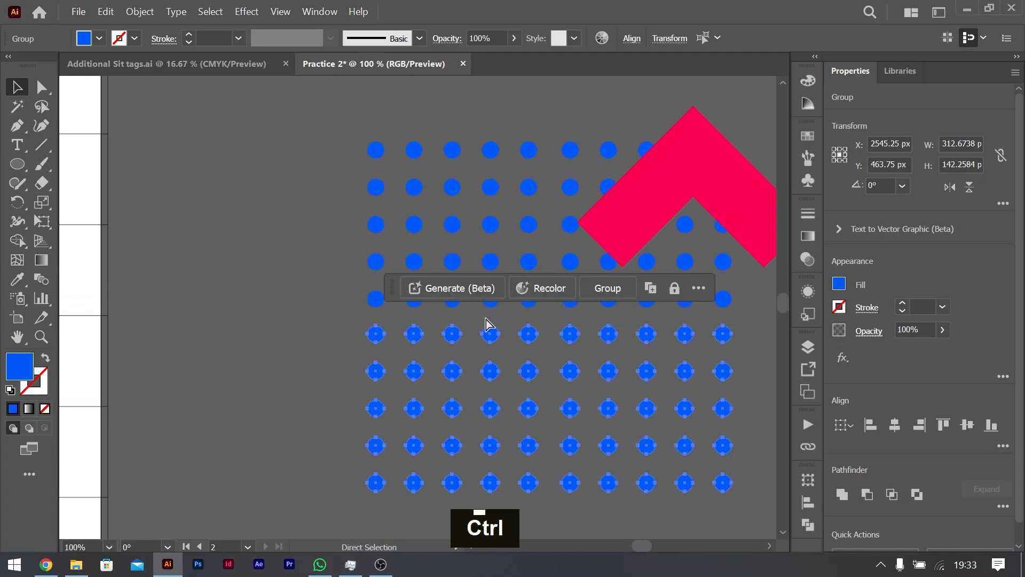
{"action": "key", "text": "ctrl+g"}
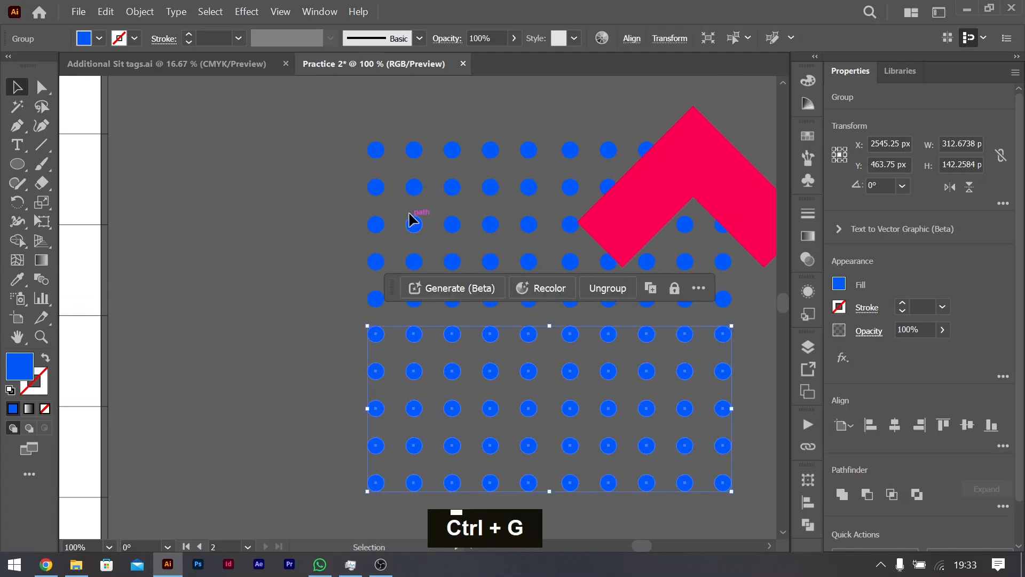
Step: Group the upper pair of dot blocks and center the red chevron horizontally over them
{"action": "left_click", "coordinate": [576, 184]}
{"action": "left_click_drag", "start_coordinate": [693, 131], "coordinate": [552, 185]}
{"action": "left_click", "coordinate": [684, 152]}
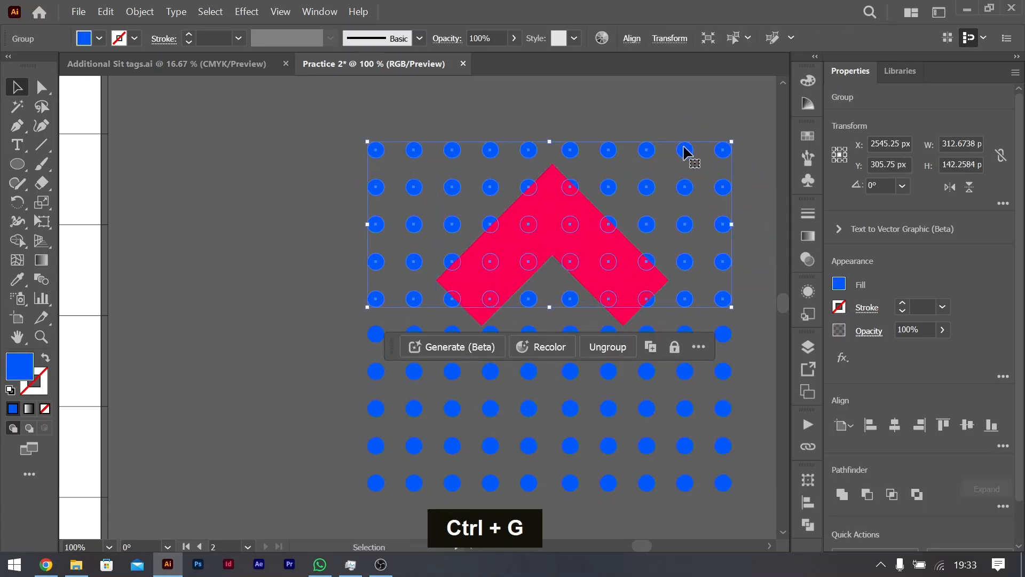
Step: Scale both dot groups down to 207.5 px wide and move the lower group up to close the gap
{"action": "left_click", "coordinate": [681, 369], "text": "shift"}
{"action": "left_click_drag", "start_coordinate": [730, 313], "coordinate": [674, 310]}
{"action": "left_click_drag", "start_coordinate": [637, 346], "coordinate": [635, 286]}
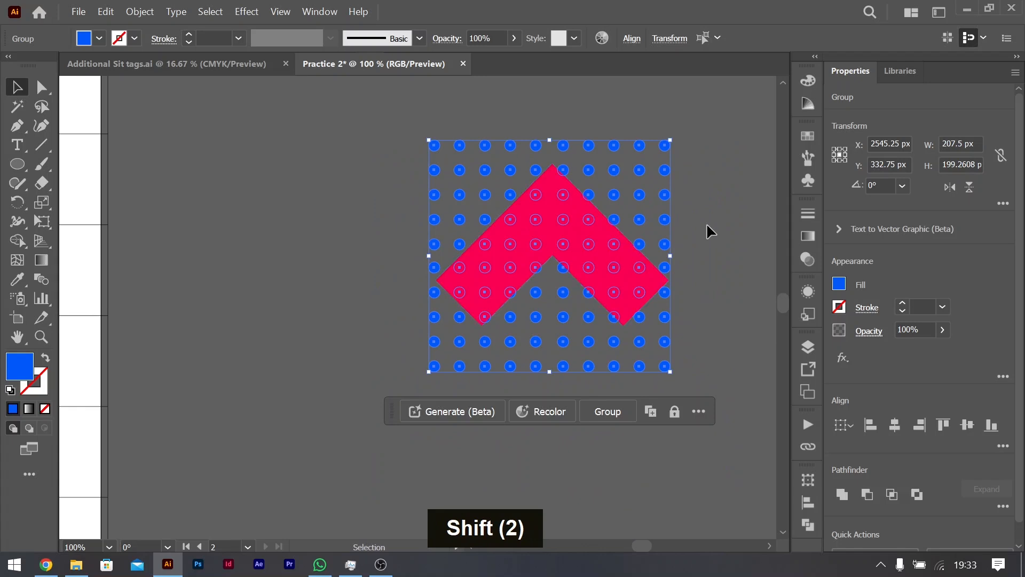
Step: Group the upper and lower dot groups into one and scale it down to about 87.5 by 84 px
{"action": "left_click", "coordinate": [705, 226]}
{"action": "left_click", "coordinate": [643, 220]}
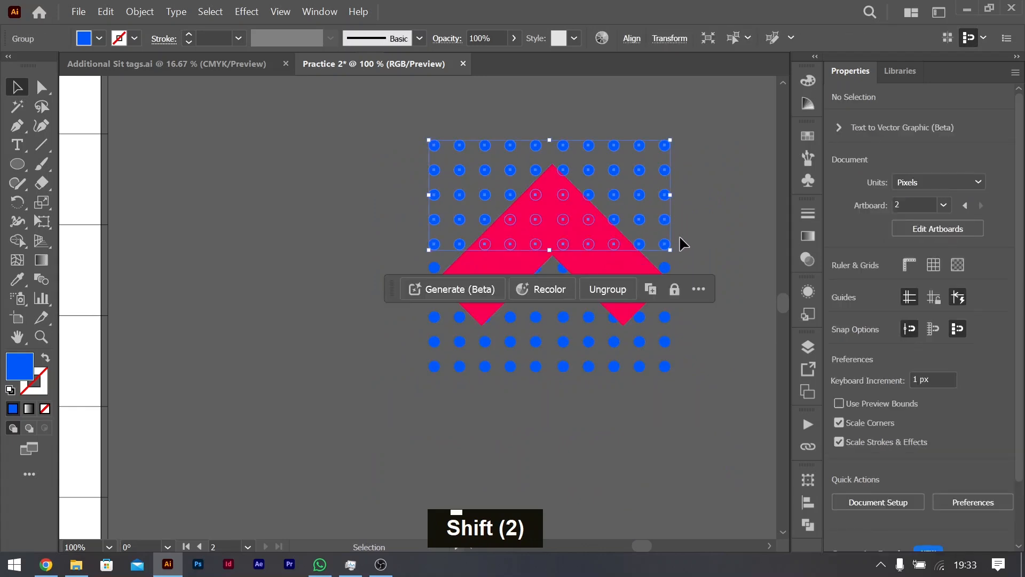
{"action": "left_click", "coordinate": [667, 319], "text": "shift"}
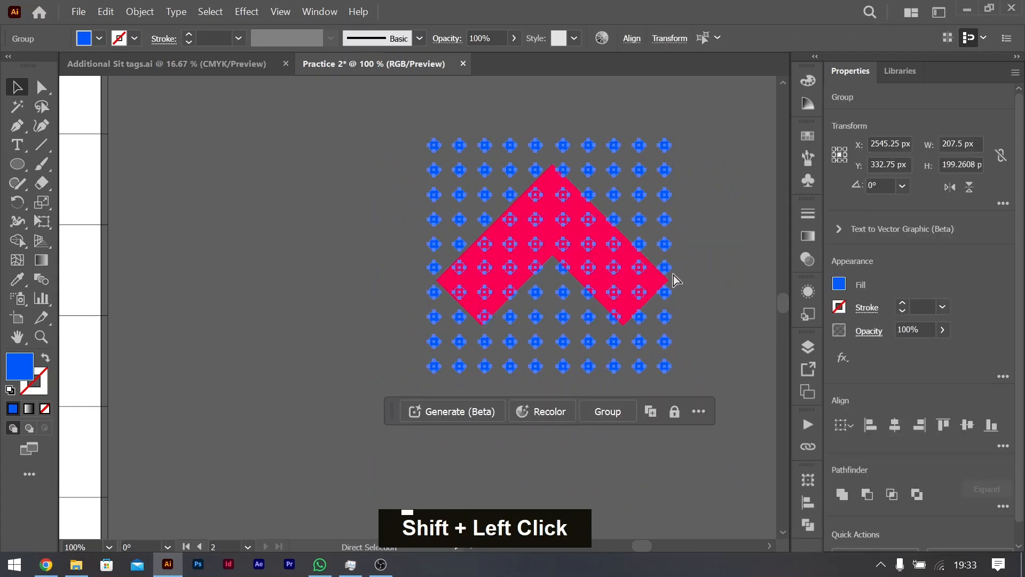
{"action": "key", "text": "ctrl+g"}
{"action": "left_click_drag", "start_coordinate": [672, 258], "coordinate": [531, 258]}
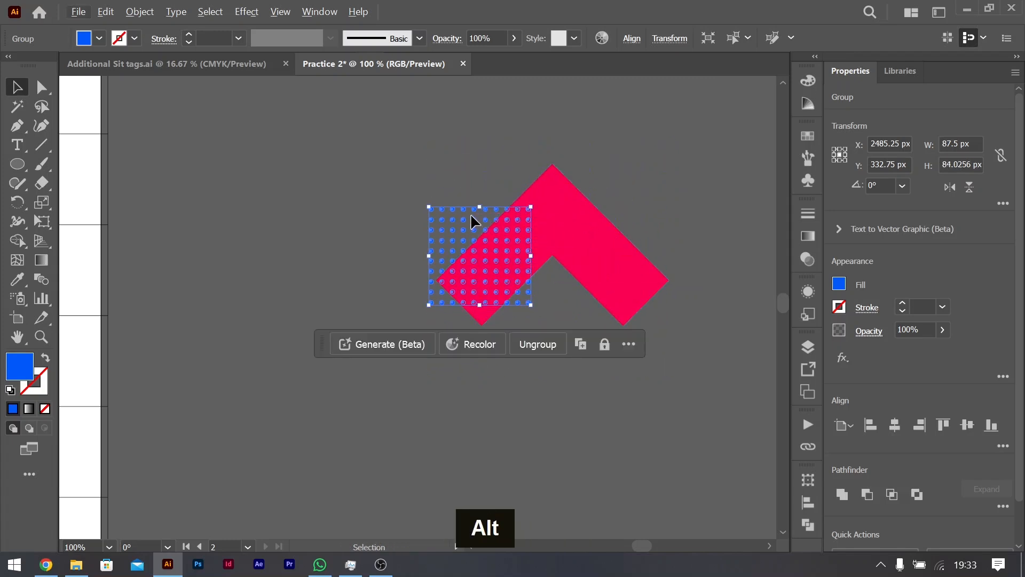
Step: Duplicate the small dot block alongside itself into a row of three blocks and select all three
{"action": "left_click_drag", "start_coordinate": [476, 224], "coordinate": [715, 199]}
{"action": "left_click", "coordinate": [611, 172], "text": "shift"}
{"action": "left_click", "coordinate": [494, 167], "text": "shift"}
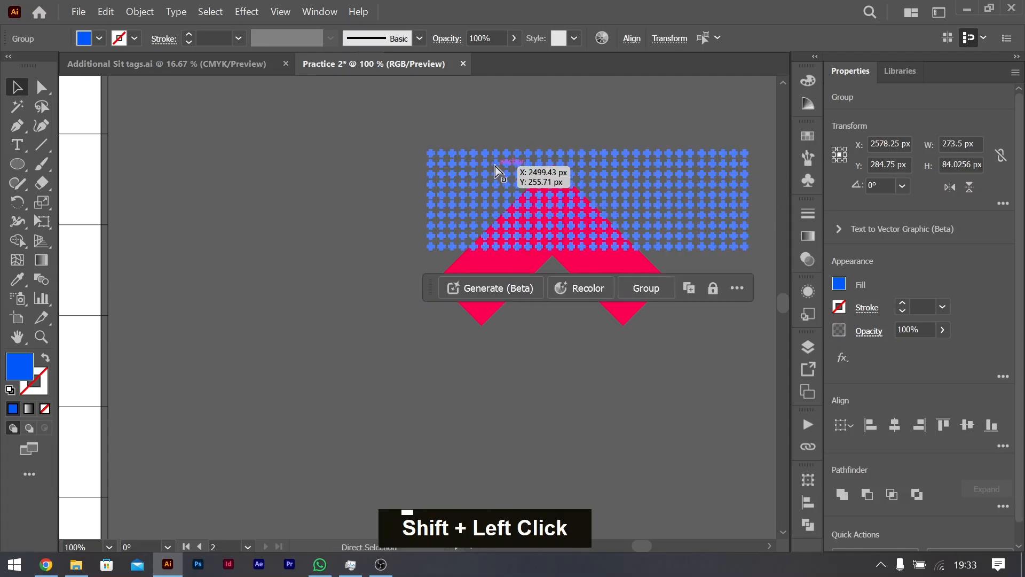
Step: Cover the red chevron with two stacked groups of dot-block rows and clip them to its shape with a clipping mask
{"action": "key", "text": "ctrl+g"}
{"action": "left_click_drag", "start_coordinate": [628, 170], "coordinate": [591, 273]}
{"action": "key", "text": "ctrl+a"}
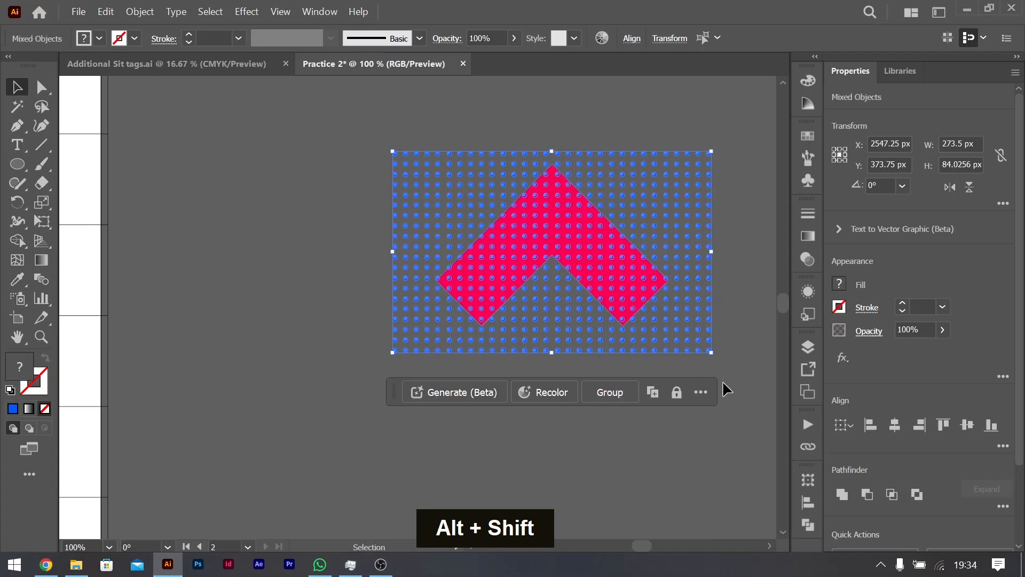
{"action": "right_click", "coordinate": [589, 247]}
{"action": "left_click", "coordinate": [656, 438]}
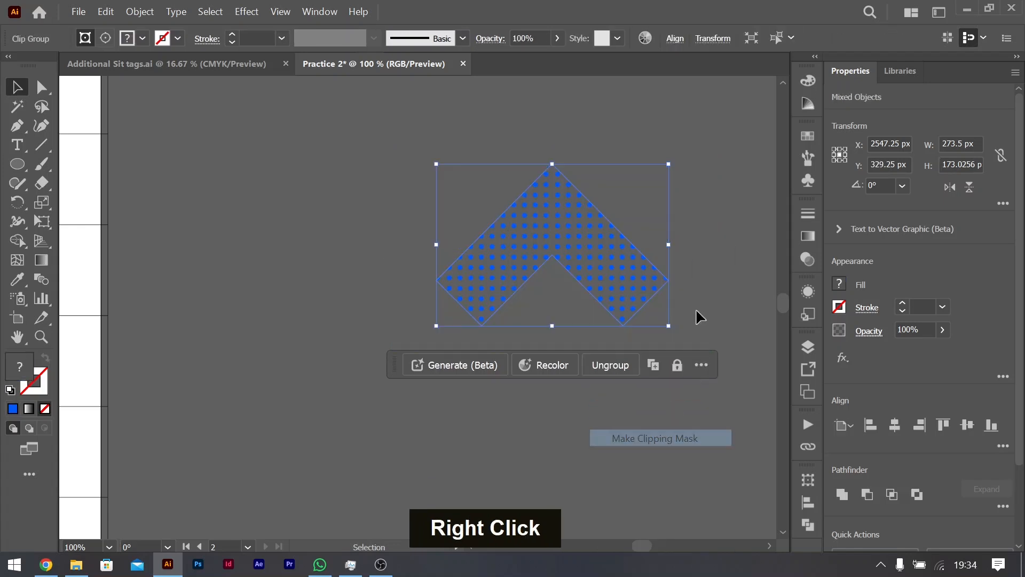
{"action": "left_click", "coordinate": [668, 362]}
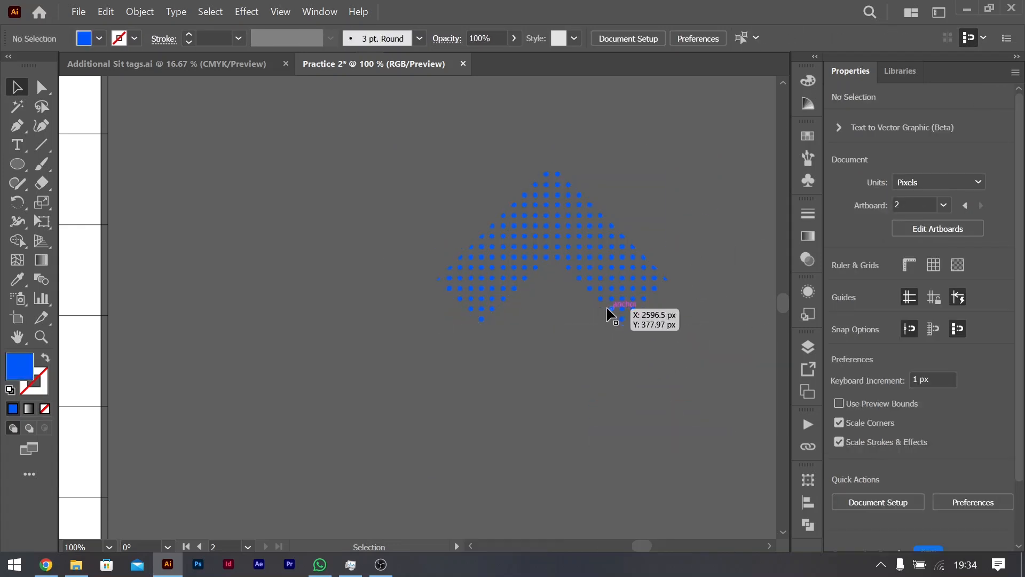
Step: Compare the dotted chevron with the small chevron ornament in the reference flyer and inspect the dots along its clipped edges
{"action": "scroll", "coordinate": [610, 309], "scroll_direction": "right", "scroll_amount": 1}
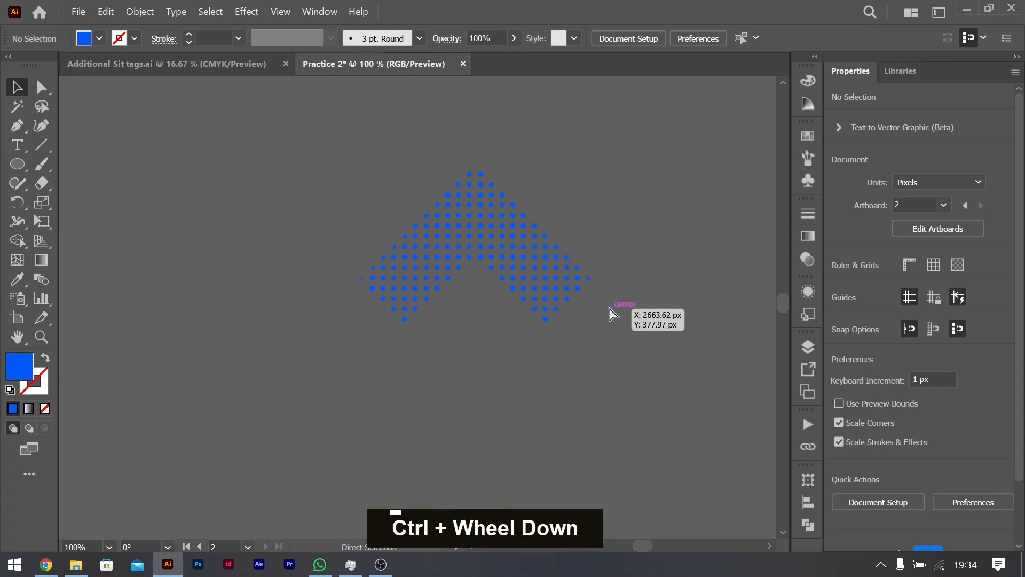
{"action": "scroll", "coordinate": [591, 296], "scroll_direction": "down", "scroll_amount": 3}
{"action": "scroll", "coordinate": [225, 318], "scroll_direction": "left", "scroll_amount": 9}
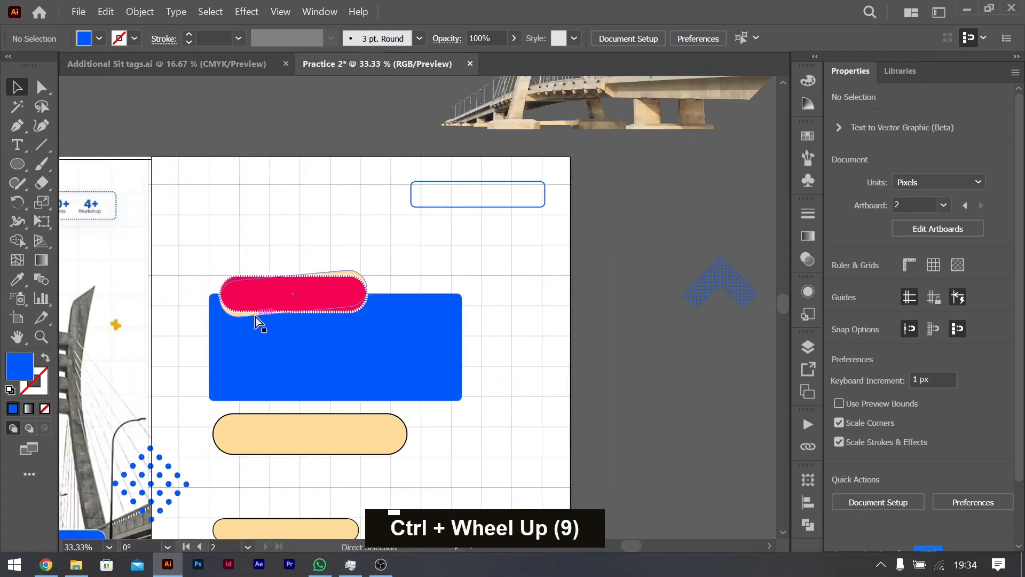
{"action": "scroll", "coordinate": [245, 313], "scroll_direction": "right", "scroll_amount": 6}
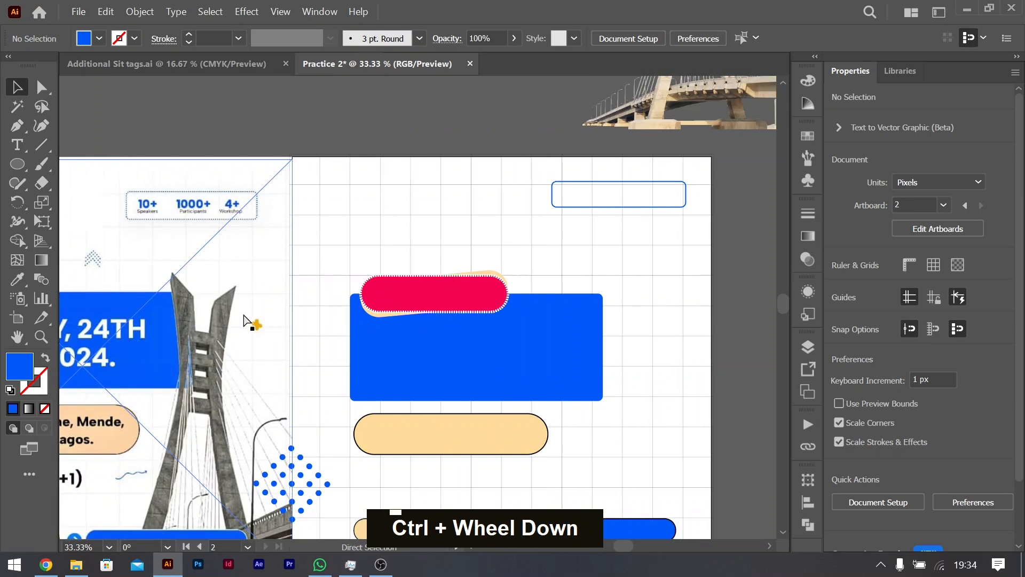
{"action": "scroll", "coordinate": [242, 319], "scroll_direction": "left", "scroll_amount": 6}
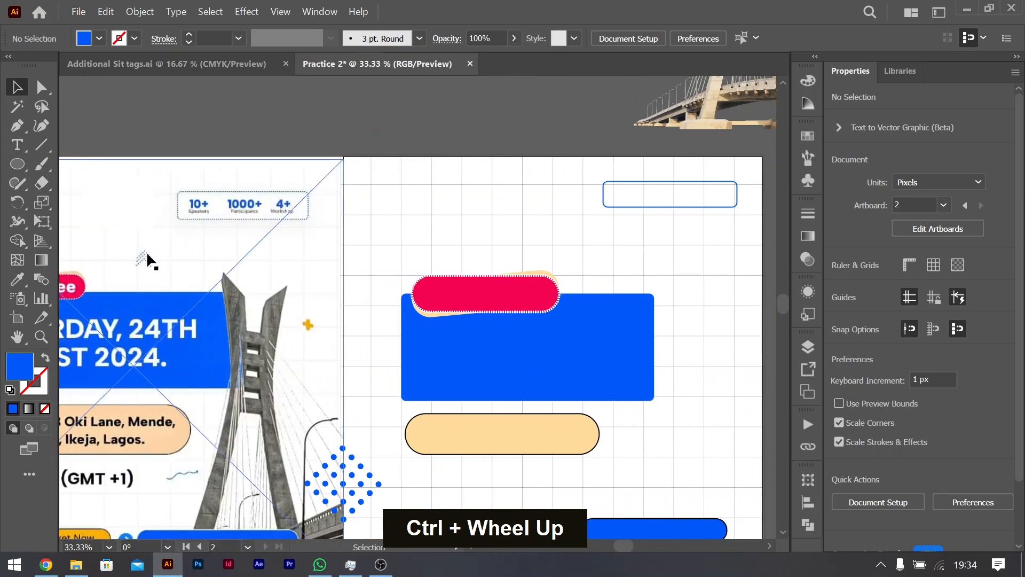
{"action": "scroll", "coordinate": [412, 291], "scroll_direction": "right", "scroll_amount": 7}
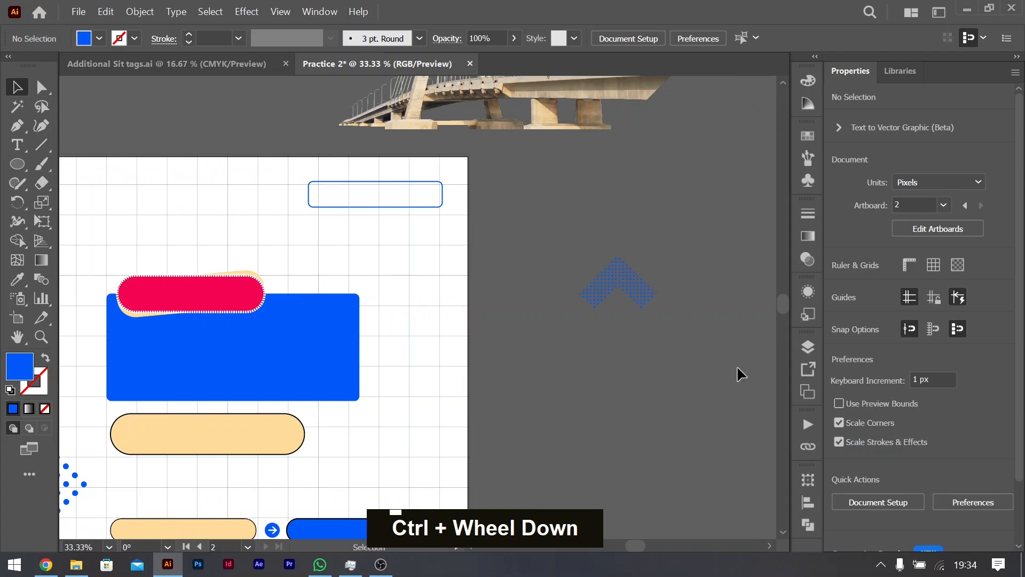
{"action": "scroll", "coordinate": [653, 293], "scroll_direction": "up", "scroll_amount": 6}
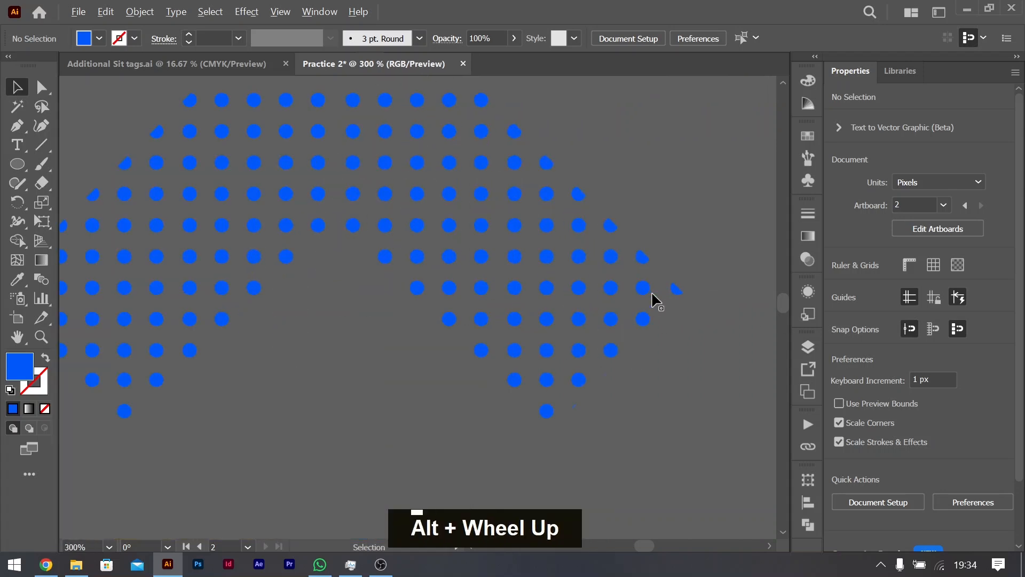
{"action": "scroll", "coordinate": [653, 293], "scroll_direction": "down", "scroll_amount": 1}
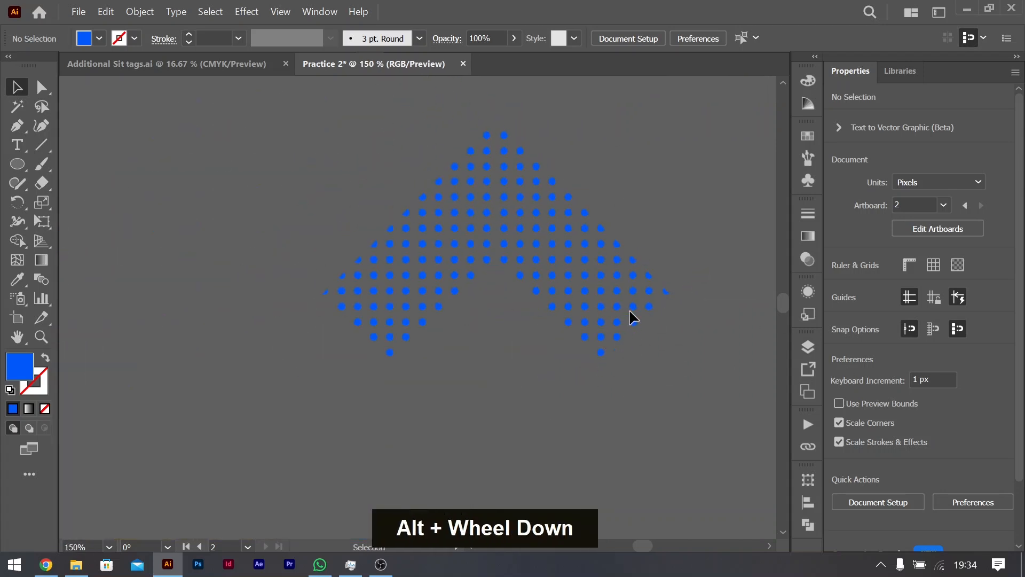
Step: Move the two outer corner points of the chevron's clipping path inward along its upper edges so both sides run vertically
{"action": "double_click", "coordinate": [650, 275]}
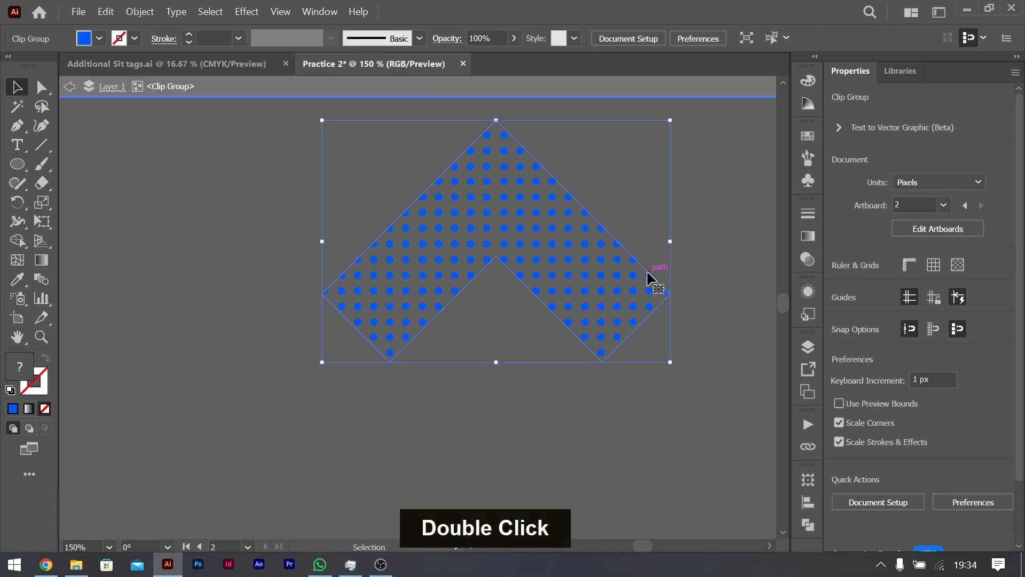
{"action": "left_click", "coordinate": [43, 89]}
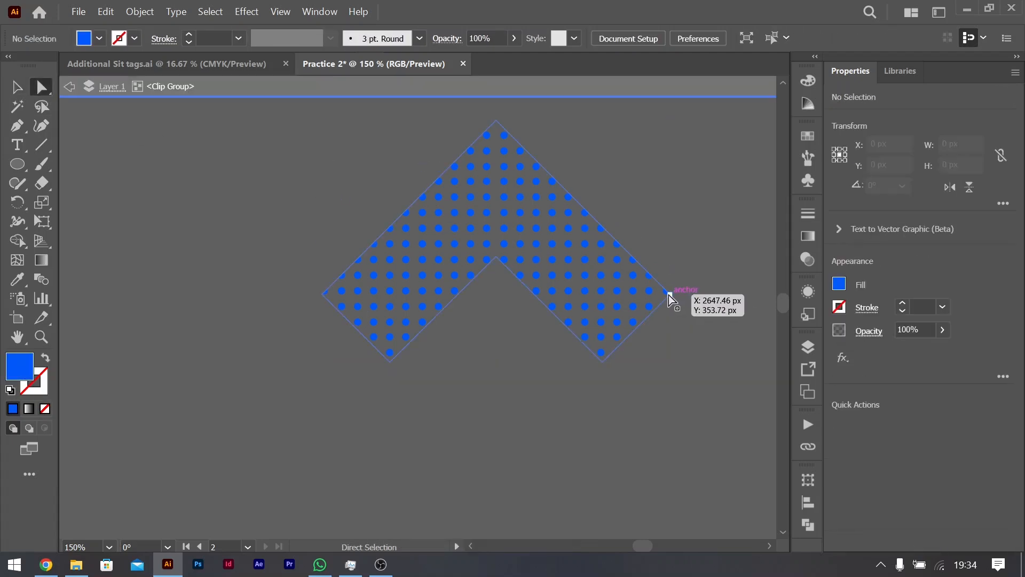
{"action": "left_click", "coordinate": [669, 294]}
{"action": "left_click_drag", "start_coordinate": [671, 294], "coordinate": [602, 268]}
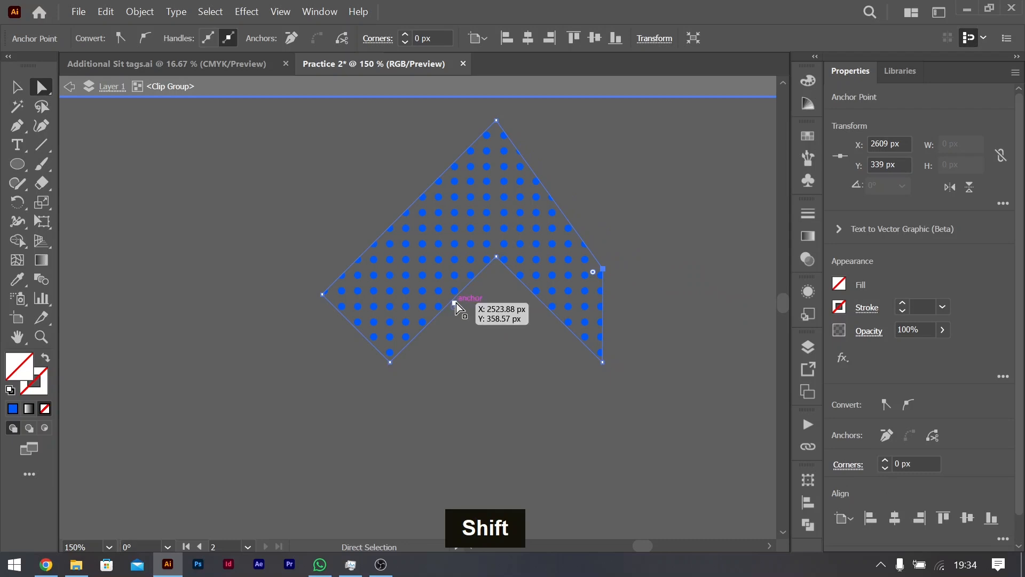
{"action": "key", "text": "ctrl+z"}
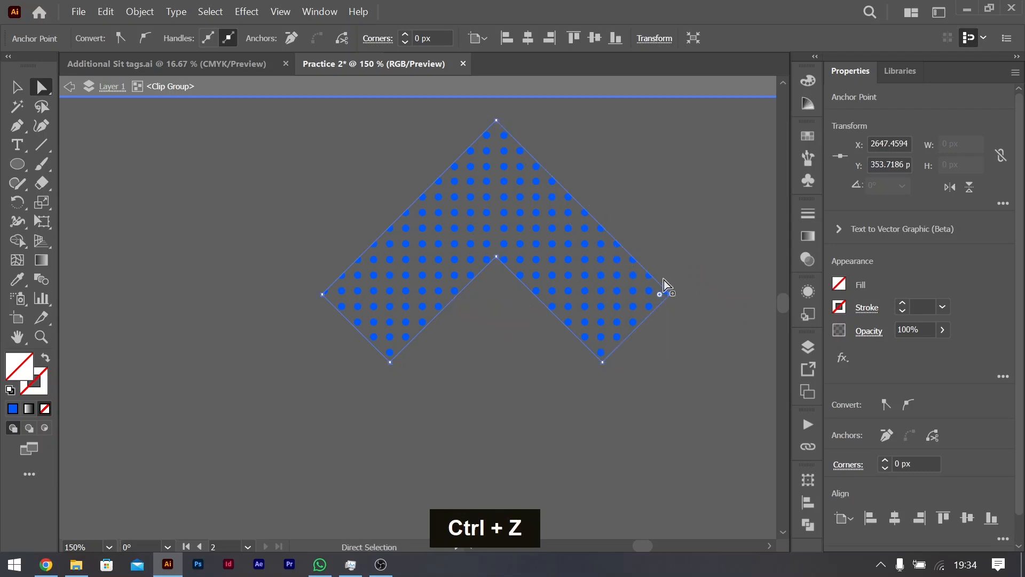
{"action": "left_click_drag", "start_coordinate": [660, 284], "coordinate": [602, 230]}
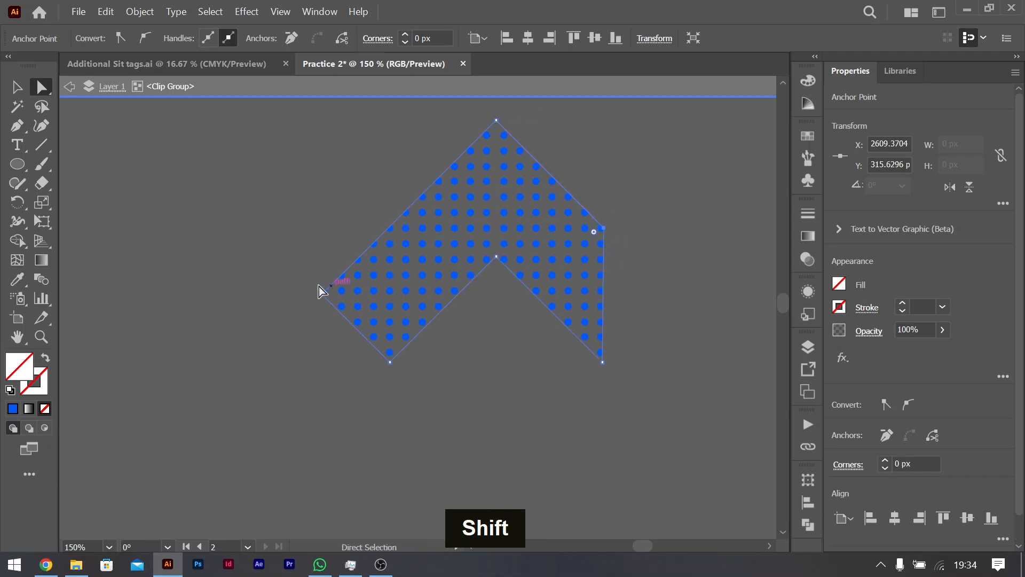
{"action": "left_click_drag", "start_coordinate": [322, 293], "coordinate": [396, 232]}
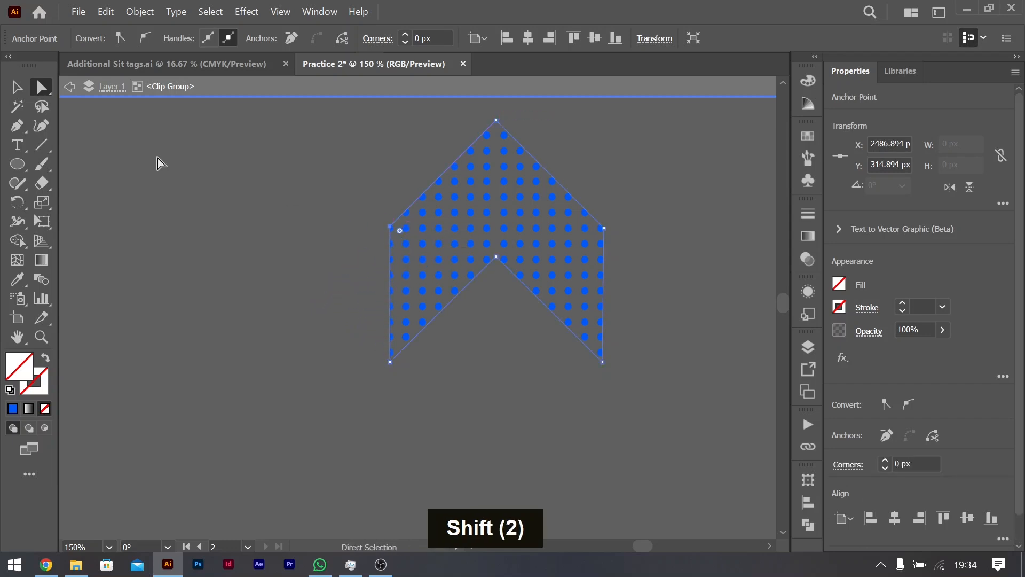
{"action": "left_click", "coordinate": [17, 88]}
{"action": "double_click", "coordinate": [229, 252]}
Step: Move the dotted chevron onto the second artboard, just above the end of the red pill shape
{"action": "left_click_drag", "start_coordinate": [539, 219], "coordinate": [539, 369]}
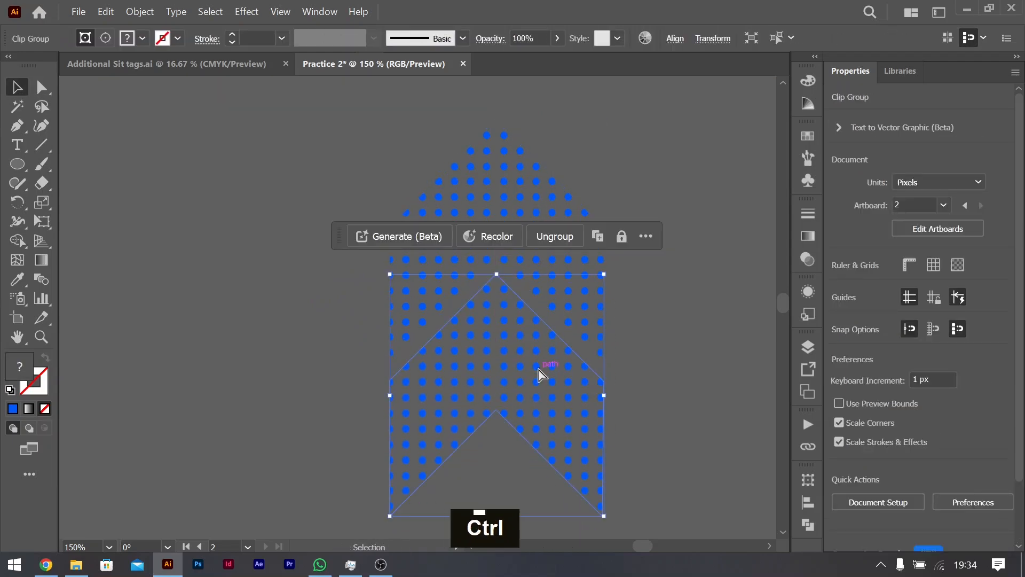
{"action": "key", "text": "ctrl+z"}
{"action": "scroll", "coordinate": [533, 275], "scroll_direction": "down", "scroll_amount": 7}
{"action": "scroll", "coordinate": [534, 272], "scroll_direction": "up", "scroll_amount": 2}
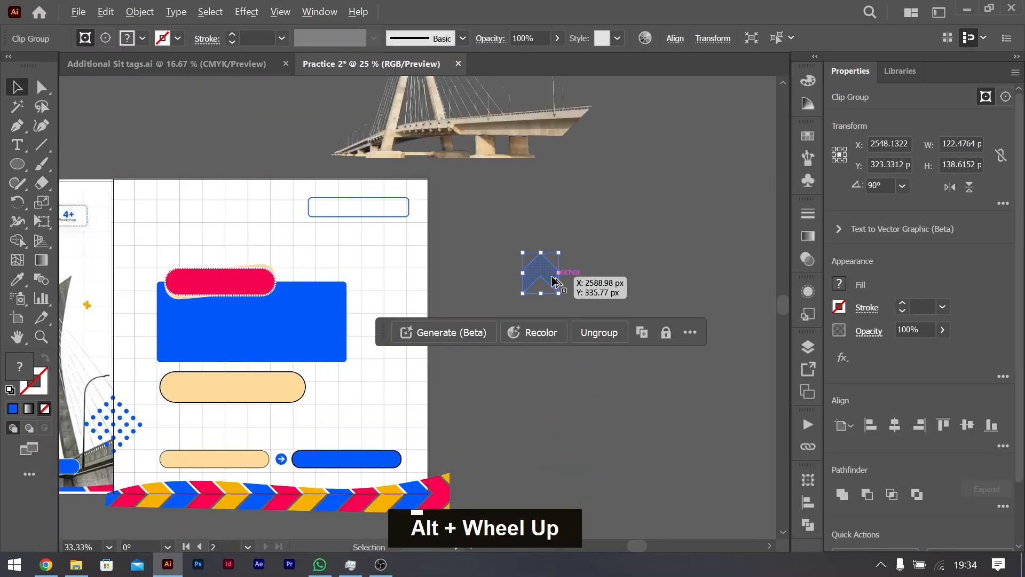
{"action": "left_click_drag", "start_coordinate": [536, 275], "coordinate": [270, 246]}
{"action": "scroll", "coordinate": [288, 248], "scroll_direction": "left", "scroll_amount": 3}
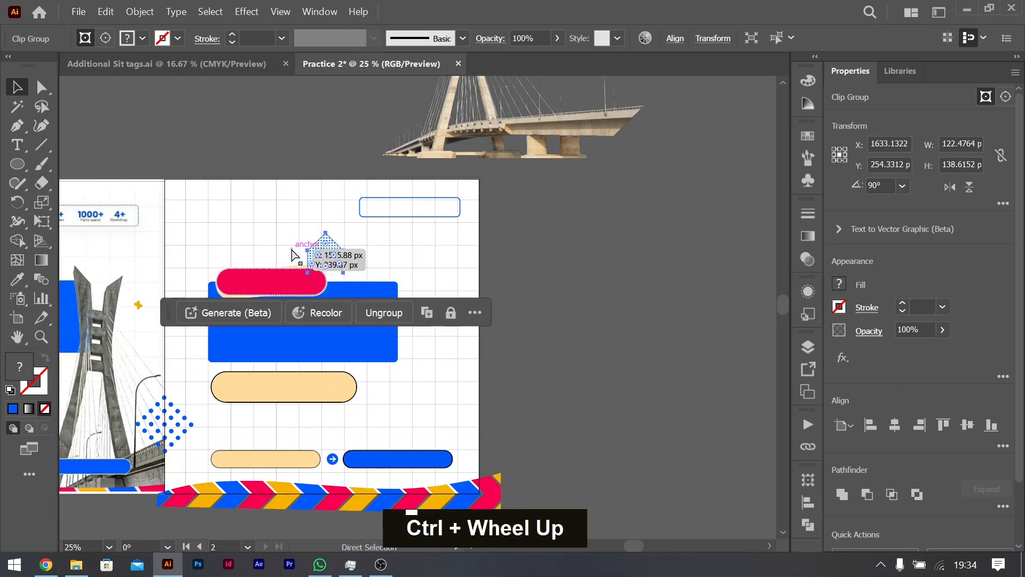
{"action": "scroll", "coordinate": [302, 251], "scroll_direction": "left", "scroll_amount": 2}
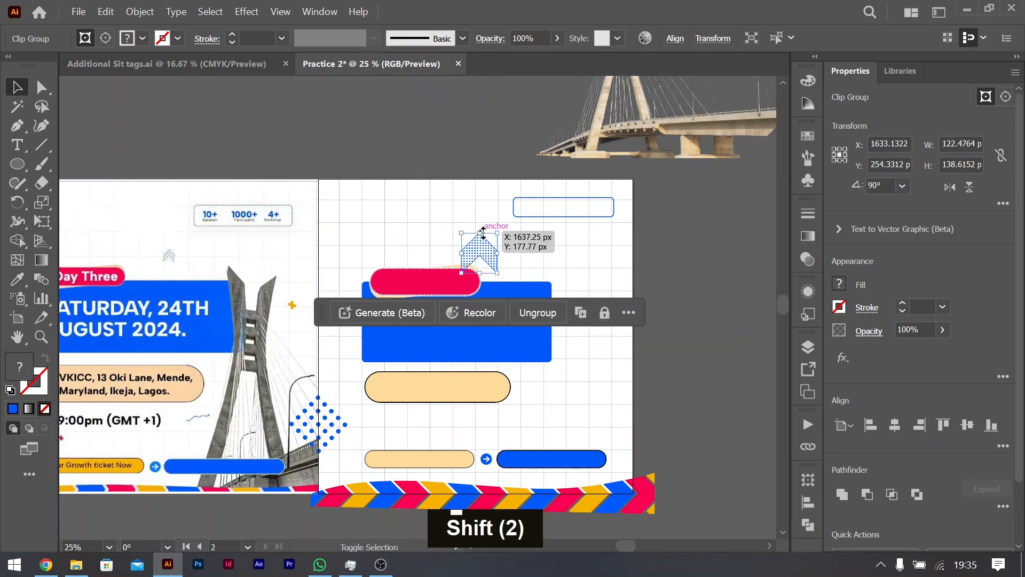
Step: Inside the chevron's clip group, shift the lower dot group slightly down and nudge it 1 px left
{"action": "double_click", "coordinate": [482, 258]}
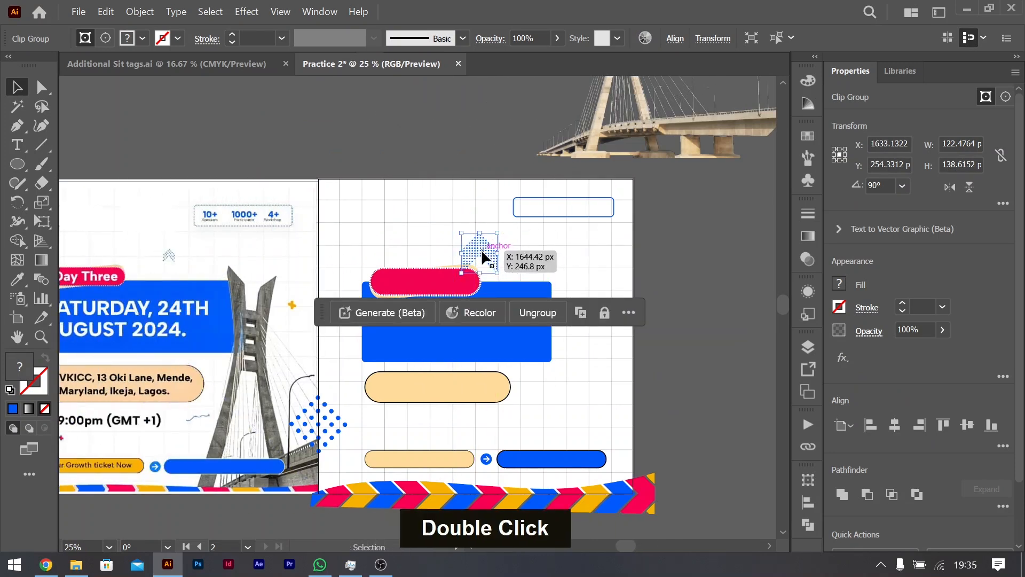
{"action": "scroll", "coordinate": [482, 258], "scroll_direction": "up", "scroll_amount": 6}
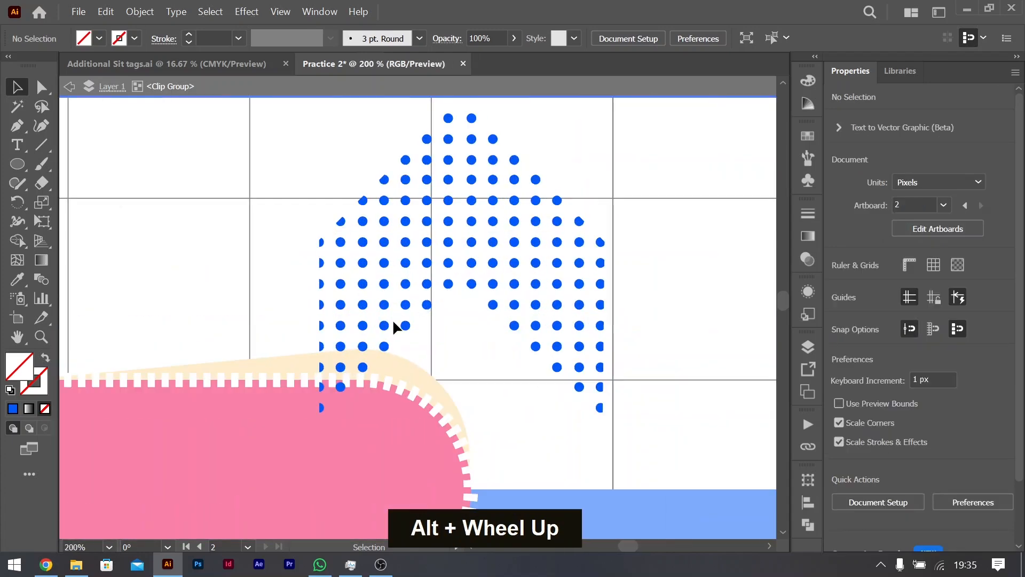
{"action": "left_click", "coordinate": [452, 283]}
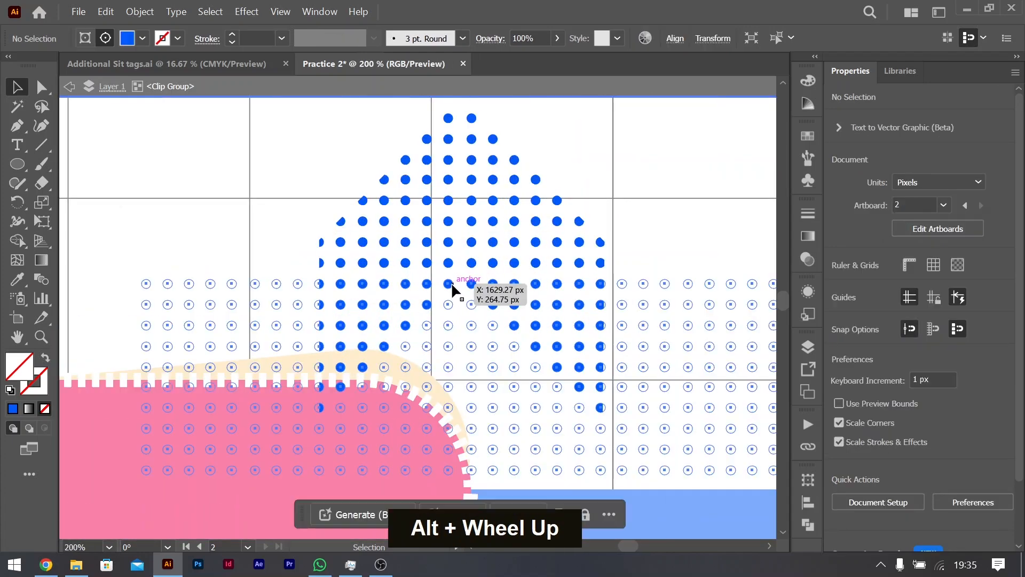
{"action": "mouse_move", "coordinate": [448, 289]}
{"action": "left_mouse_down"}
{"action": "mouse_move", "coordinate": [455, 313]}
{"action": "mouse_move", "coordinate": [449, 288]}
{"action": "left_mouse_up"}
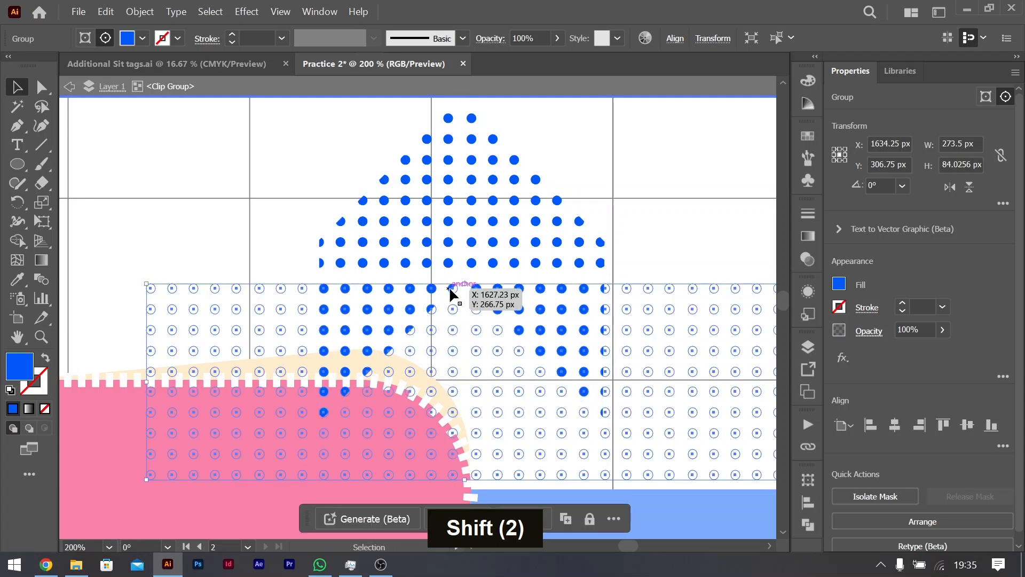
{"action": "key", "text": "Left"}
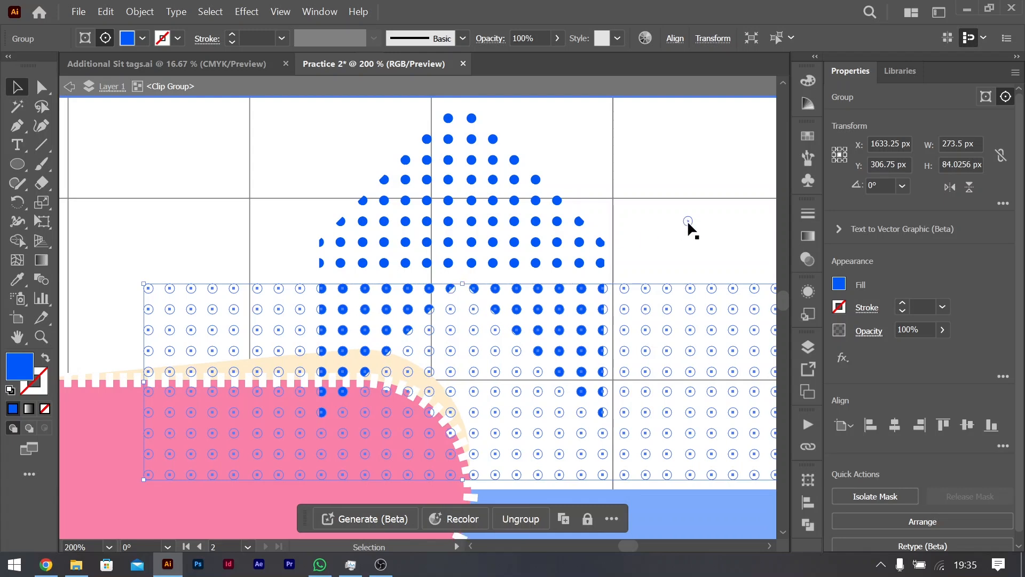
{"action": "double_click", "coordinate": [688, 221]}
{"action": "double_click", "coordinate": [147, 322]}
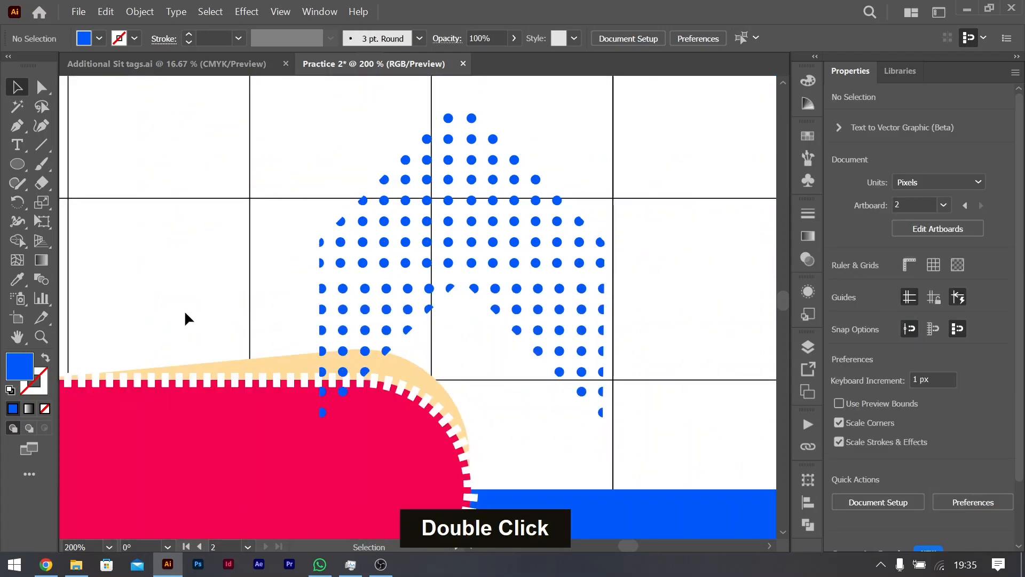
Step: Scale the dotted chevron down to a small ornament above the end of the red pill shape
{"action": "scroll", "coordinate": [314, 273], "scroll_direction": "down", "scroll_amount": 4}
{"action": "scroll", "coordinate": [314, 276], "scroll_direction": "down", "scroll_amount": 1}
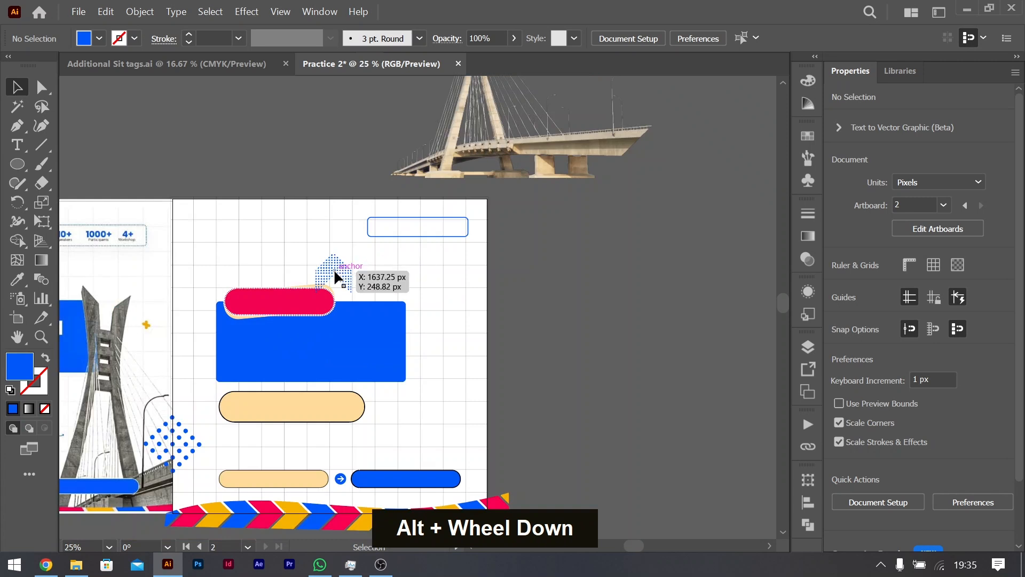
{"action": "left_click", "coordinate": [319, 275], "text": "shift"}
{"action": "left_click_drag", "start_coordinate": [319, 275], "coordinate": [337, 271]}
{"action": "left_click", "coordinate": [530, 422]}
{"action": "scroll", "coordinate": [505, 393], "scroll_direction": "left", "scroll_amount": 5}
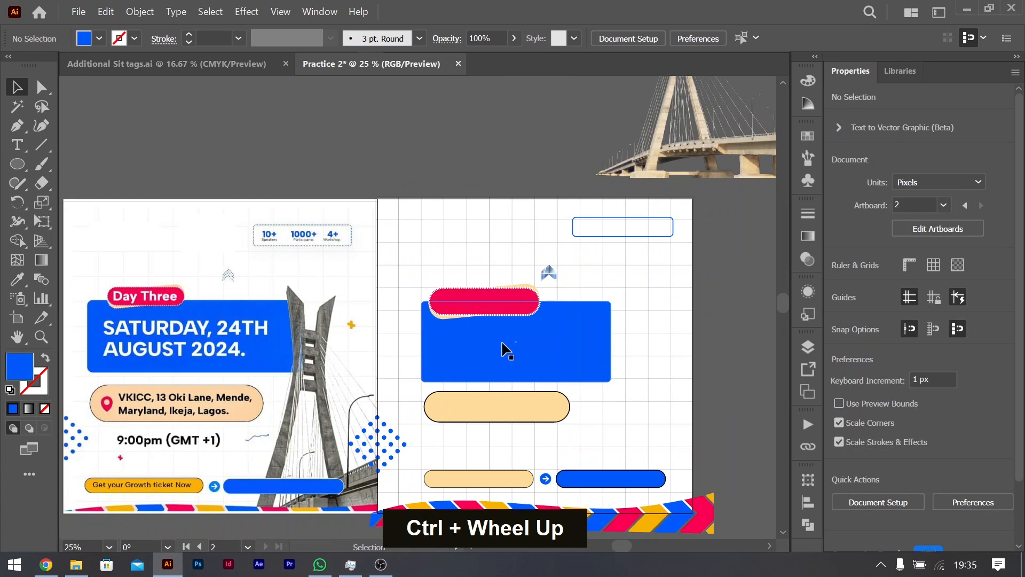
{"action": "scroll", "coordinate": [366, 313], "scroll_direction": "down", "scroll_amount": 1}
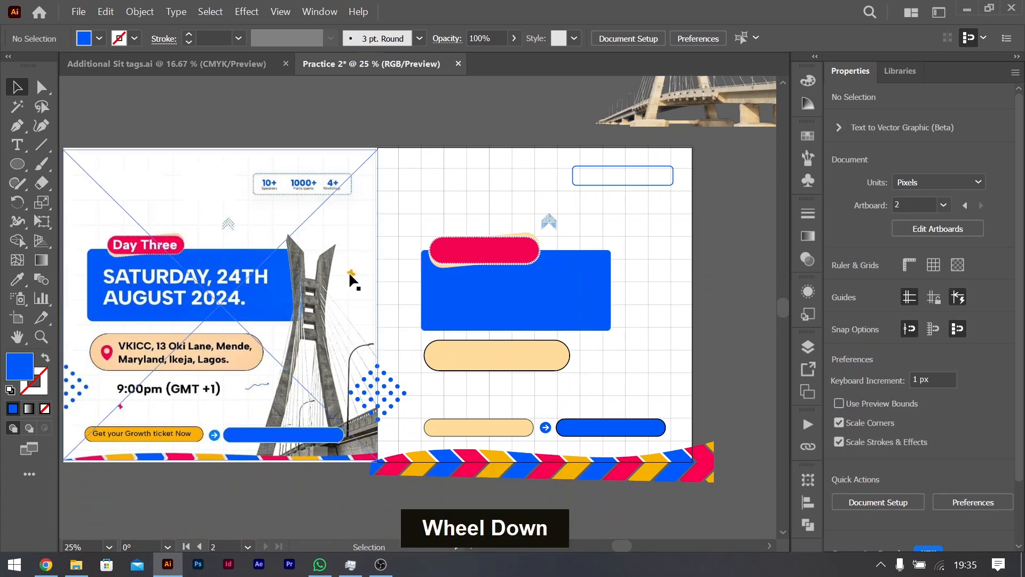
{"action": "key", "text": "t"}
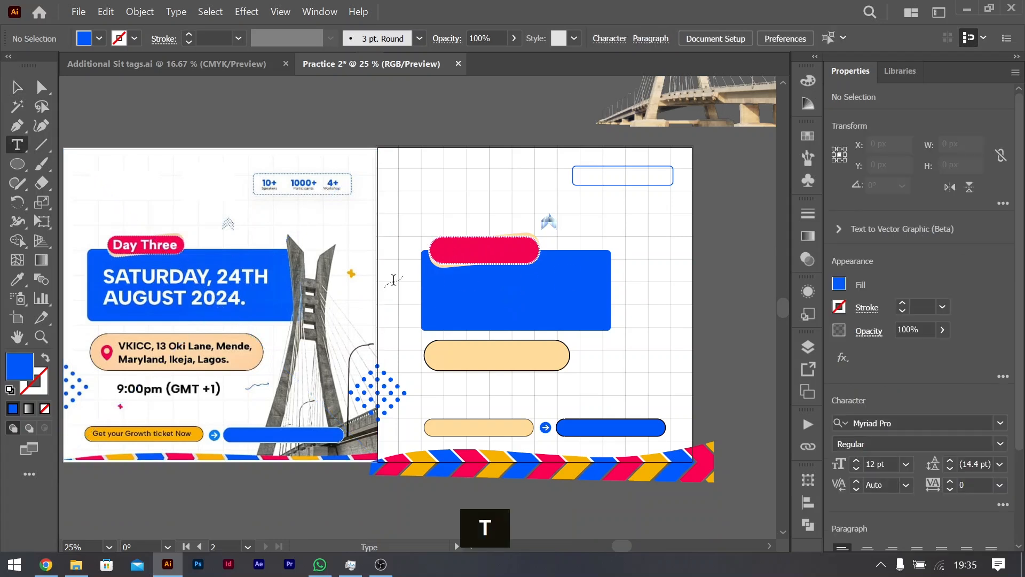
{"action": "key", "text": "v"}
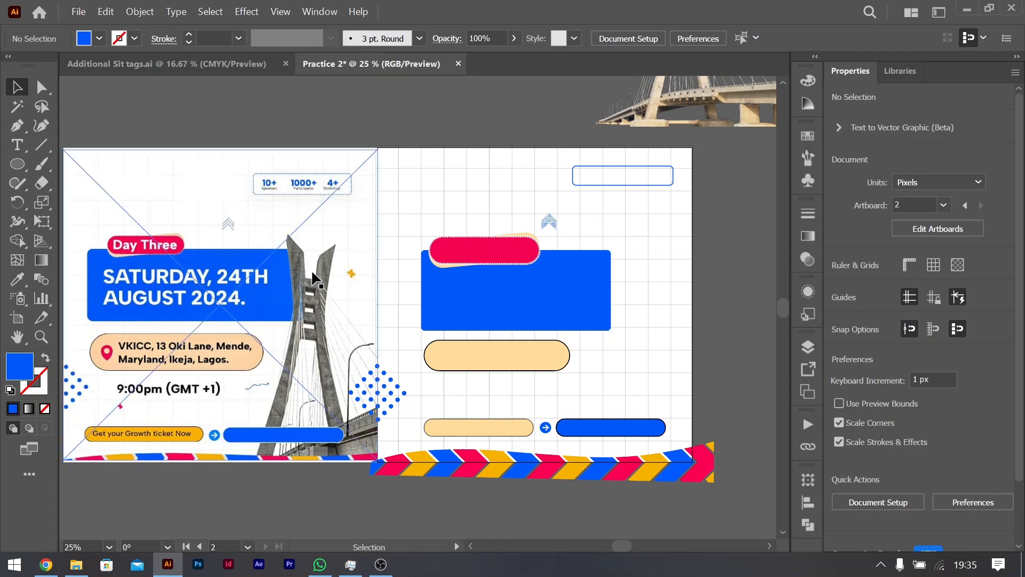
Step: Draw a blue rectangle of 190 by 42 px in the empty area below the reference flyer
{"action": "right_click", "coordinate": [21, 164]}
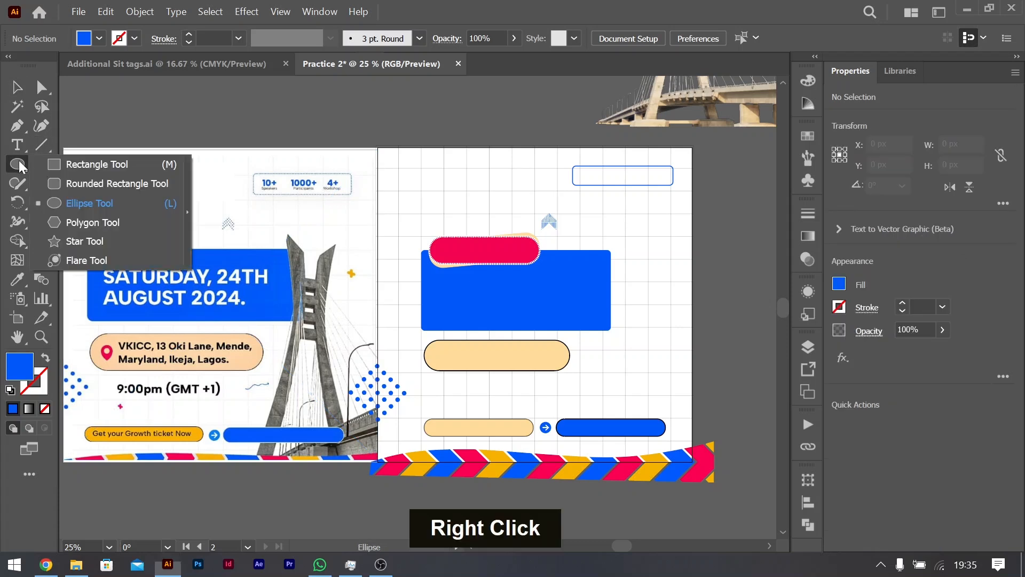
{"action": "left_click", "coordinate": [96, 165]}
{"action": "scroll", "coordinate": [414, 308], "scroll_direction": "down", "scroll_amount": 2}
{"action": "scroll", "coordinate": [415, 308], "scroll_direction": "down", "scroll_amount": 2}
{"action": "left_click_drag", "start_coordinate": [309, 381], "coordinate": [365, 393]}
{"action": "key", "text": "v"}
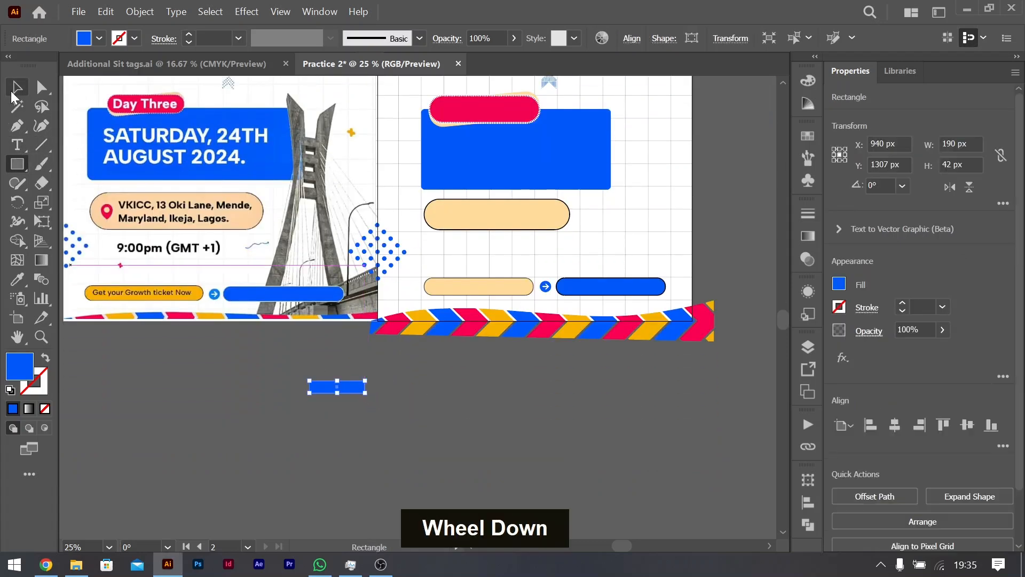
Step: Rotate a copy of the rectangle to 270° over the original to form a plus shape, and select both bars
{"action": "scroll", "coordinate": [296, 389], "scroll_direction": "up", "scroll_amount": 3, "text": "alt"}
{"action": "left_click_drag", "start_coordinate": [448, 369], "coordinate": [419, 413]}
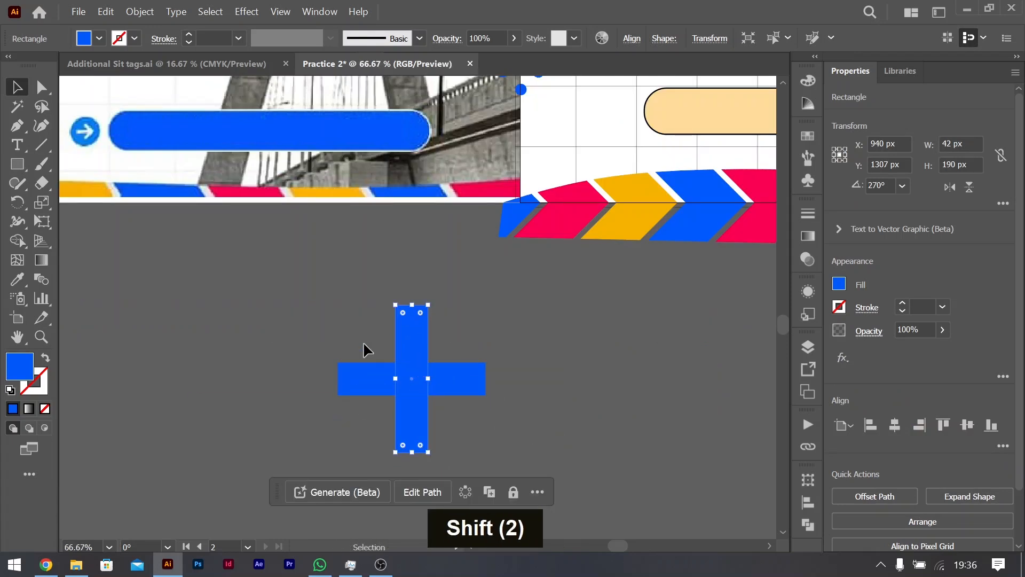
{"action": "left_click", "coordinate": [481, 388], "text": "shift"}
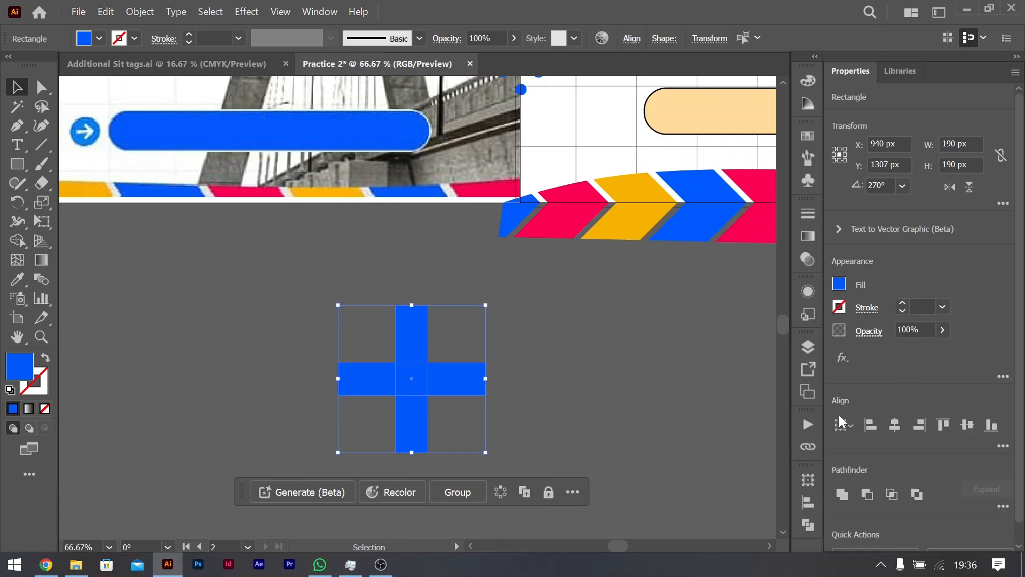
Step: Fill both bars of the plus with orange and group them
{"action": "left_click", "coordinate": [838, 284]}
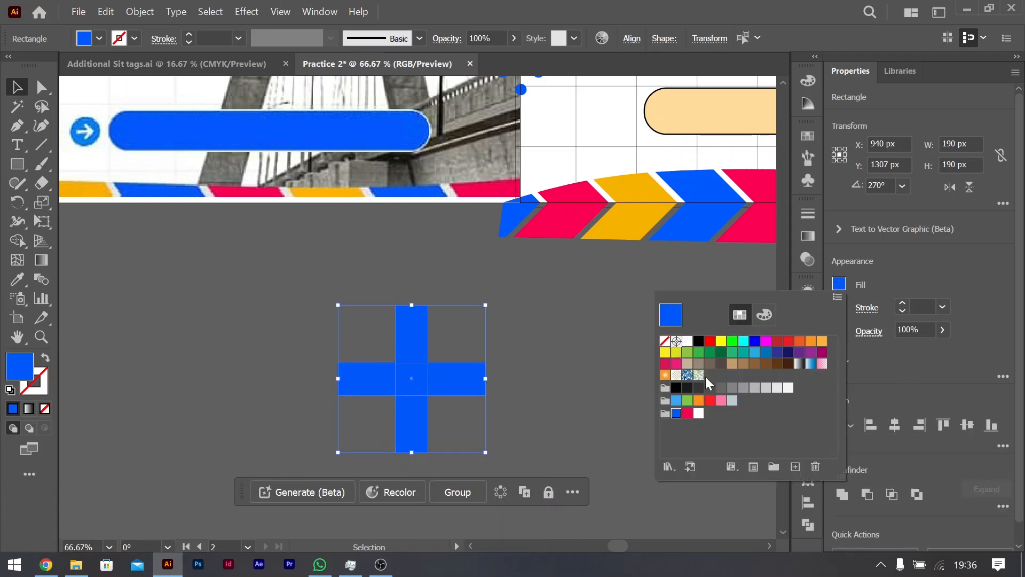
{"action": "left_click", "coordinate": [700, 400]}
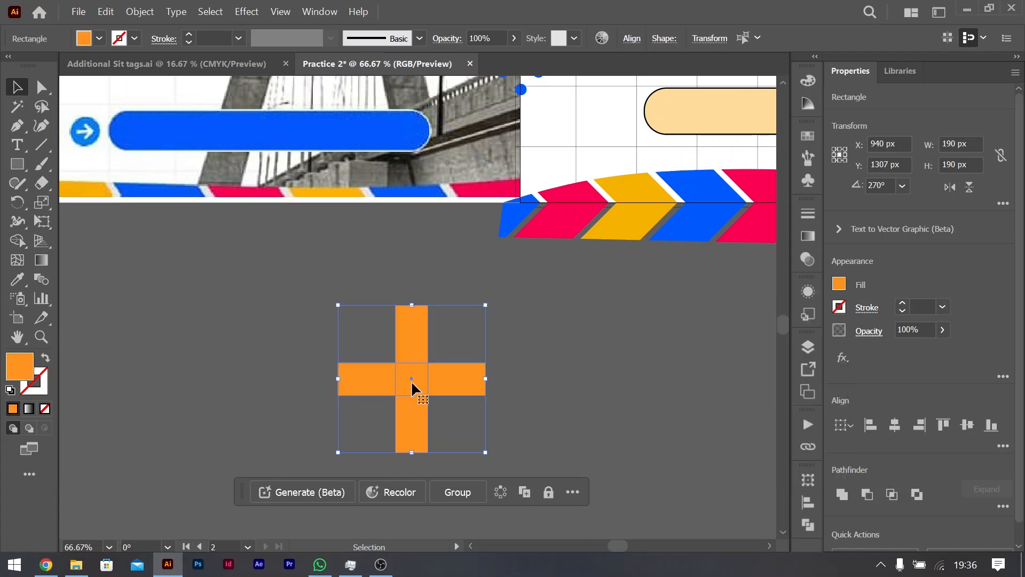
{"action": "key", "text": "ctrl+g"}
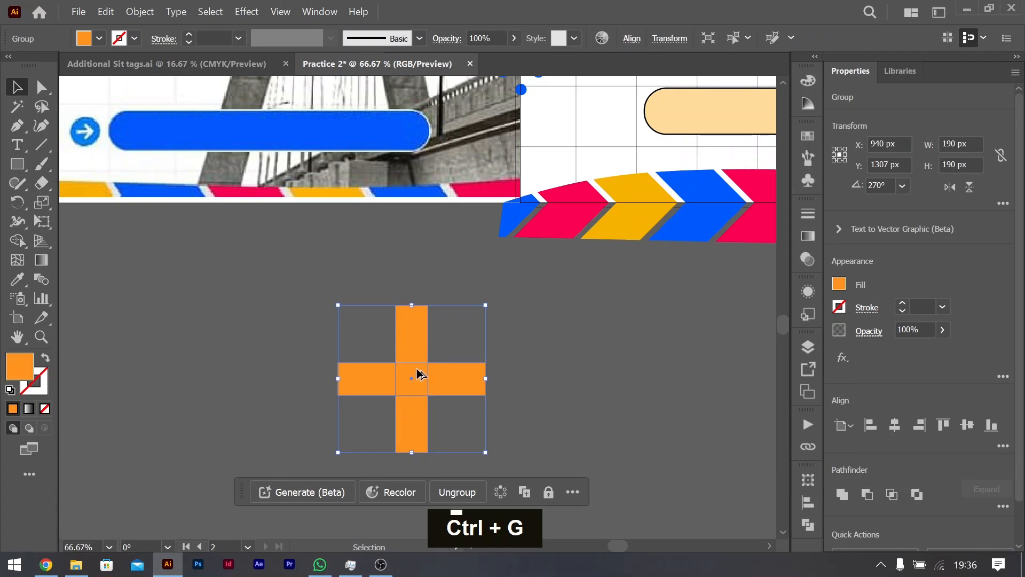
Step: Move the plus beside the small yellow plus on the reference flyer and sample that yellow as its fill
{"action": "scroll", "coordinate": [419, 373], "scroll_direction": "up", "scroll_amount": 1, "text": "alt"}
{"action": "scroll", "coordinate": [419, 361], "scroll_direction": "down", "scroll_amount": 2, "text": "alt"}
{"action": "scroll", "coordinate": [419, 348], "scroll_direction": "up", "scroll_amount": 3}
{"action": "left_click_drag", "start_coordinate": [413, 464], "coordinate": [417, 154]}
{"action": "scroll", "coordinate": [409, 169], "scroll_direction": "up", "scroll_amount": 13}
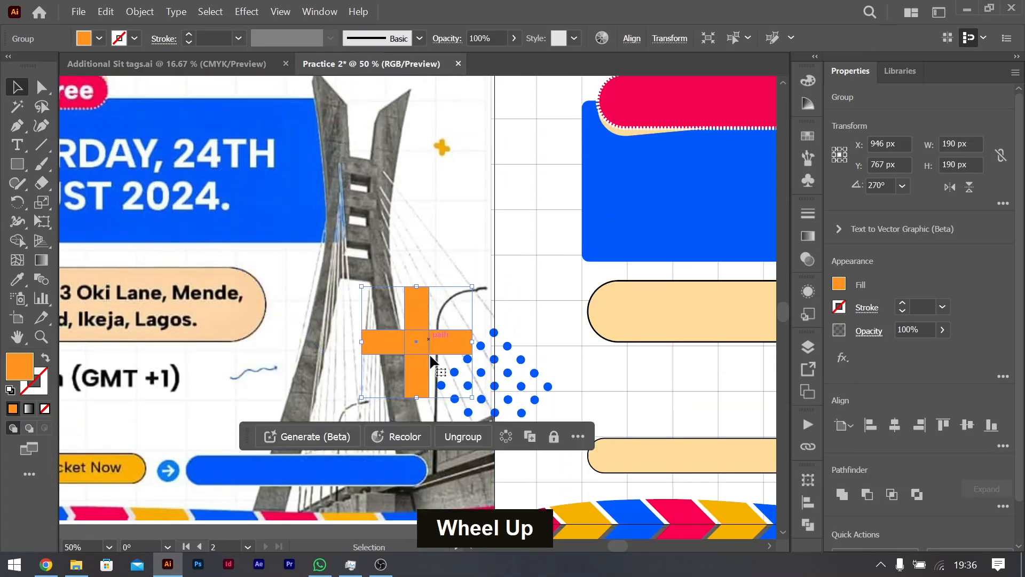
{"action": "left_click_drag", "start_coordinate": [429, 353], "coordinate": [430, 179]}
{"action": "scroll", "coordinate": [431, 179], "scroll_direction": "up", "scroll_amount": 2, "text": "alt"}
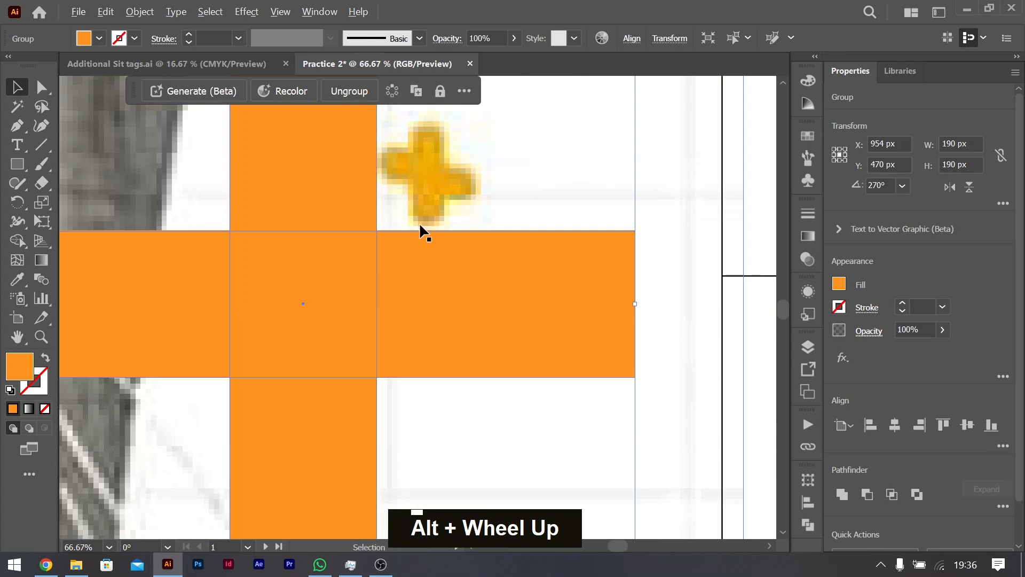
{"action": "scroll", "coordinate": [419, 227], "scroll_direction": "down", "scroll_amount": 2, "text": "alt"}
{"action": "key", "text": "i"}
{"action": "left_click", "coordinate": [432, 195]}
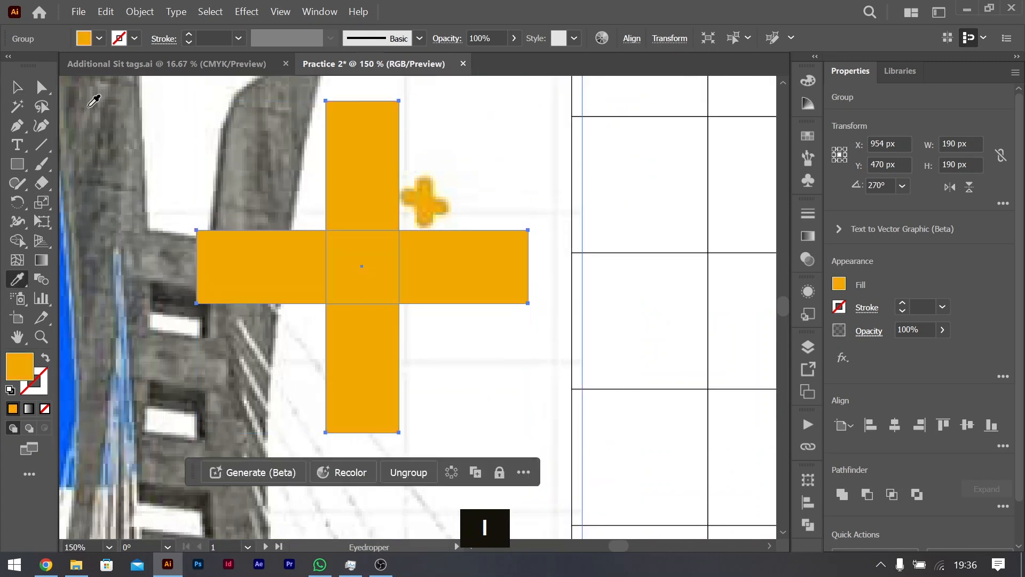
Step: Distort the plus with Free Transform to about 147 px wide so its horizontal bar slopes down to the right
{"action": "left_click", "coordinate": [16, 91]}
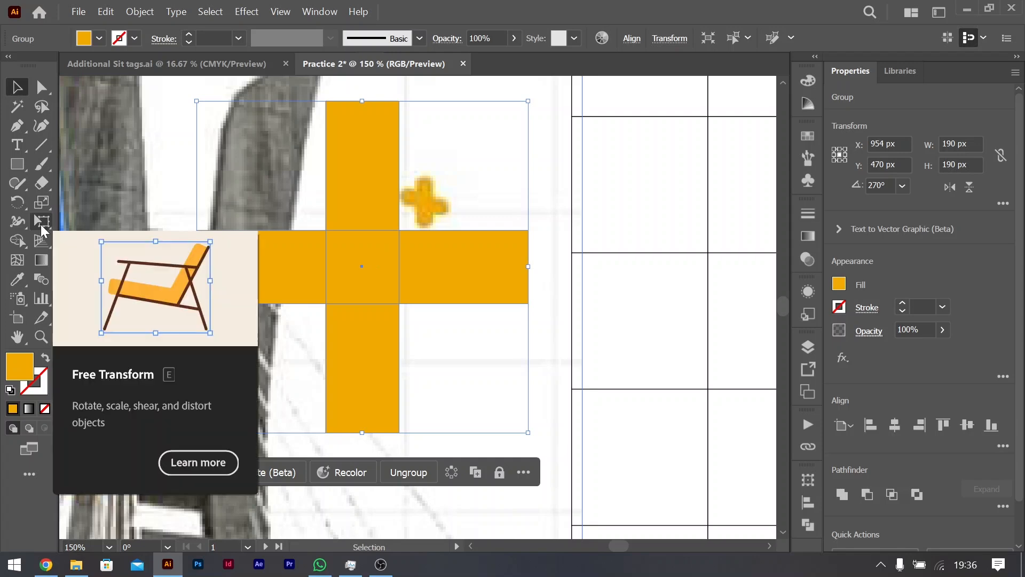
{"action": "left_click", "coordinate": [42, 224]}
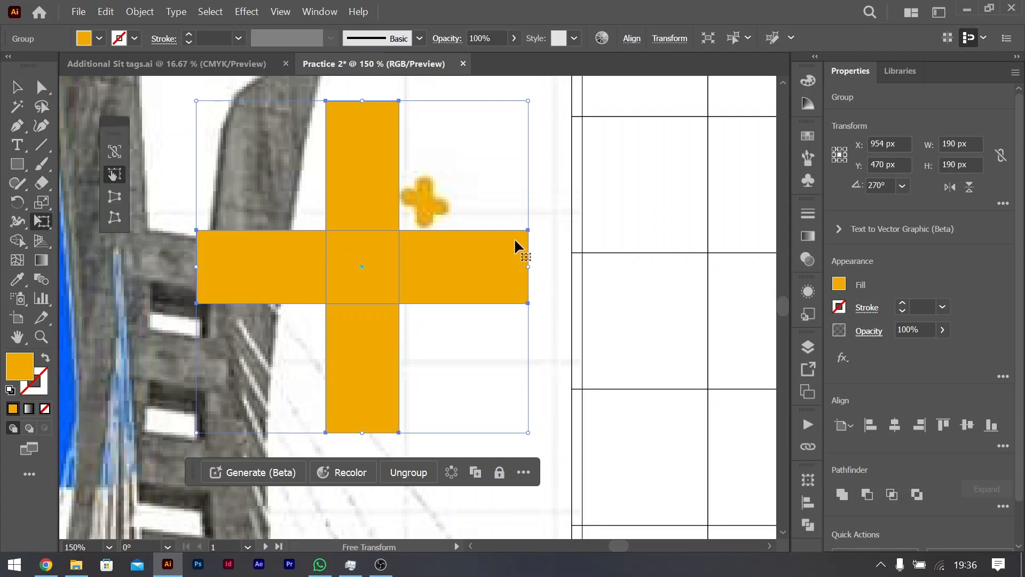
{"action": "left_click_drag", "start_coordinate": [528, 268], "coordinate": [453, 343]}
Step: Round the corners of both bars until their ends are fully rounded
{"action": "left_click", "coordinate": [42, 87]}
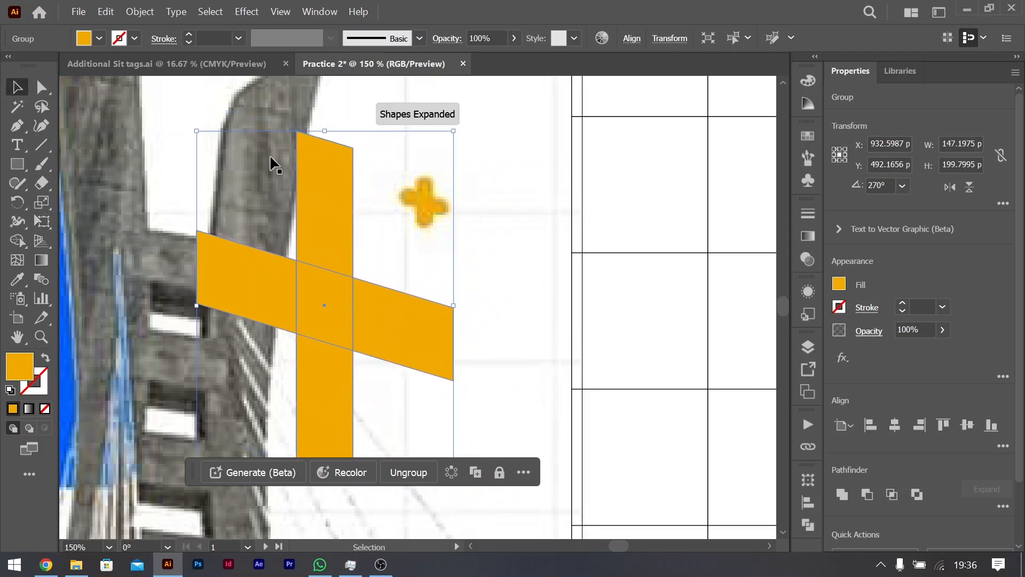
{"action": "left_click_drag", "start_coordinate": [303, 143], "coordinate": [398, 347]}
{"action": "left_click", "coordinate": [17, 87]}
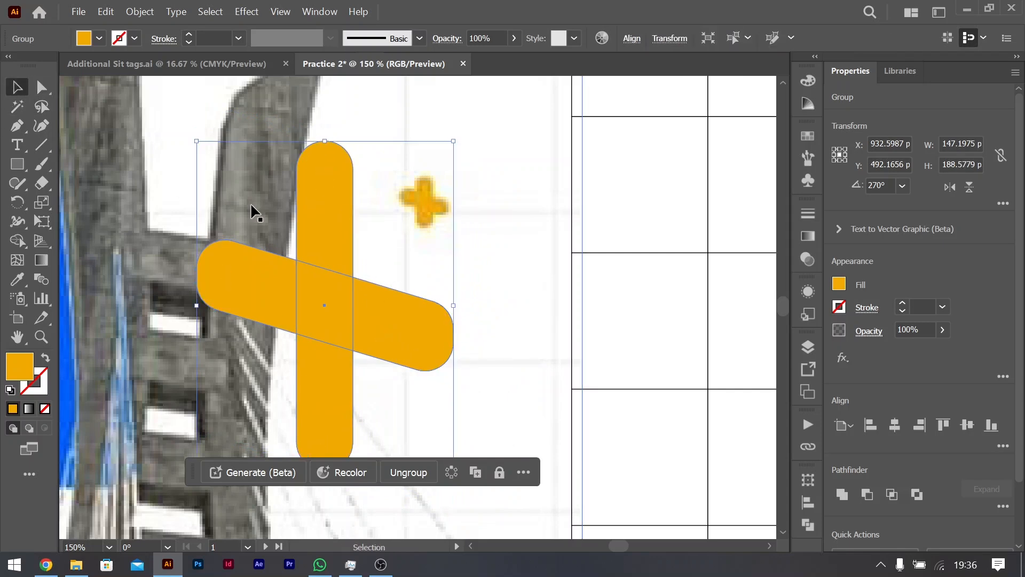
Step: Shrink the plus to about 31 by 40 px and place it on the second artboard, right of the blue box
{"action": "left_click_drag", "start_coordinate": [325, 142], "coordinate": [324, 250]}
{"action": "key", "text": "ctrl+minus"}
{"action": "key", "text": "ctrl+minus"}
{"action": "key", "text": "ctrl+minus"}
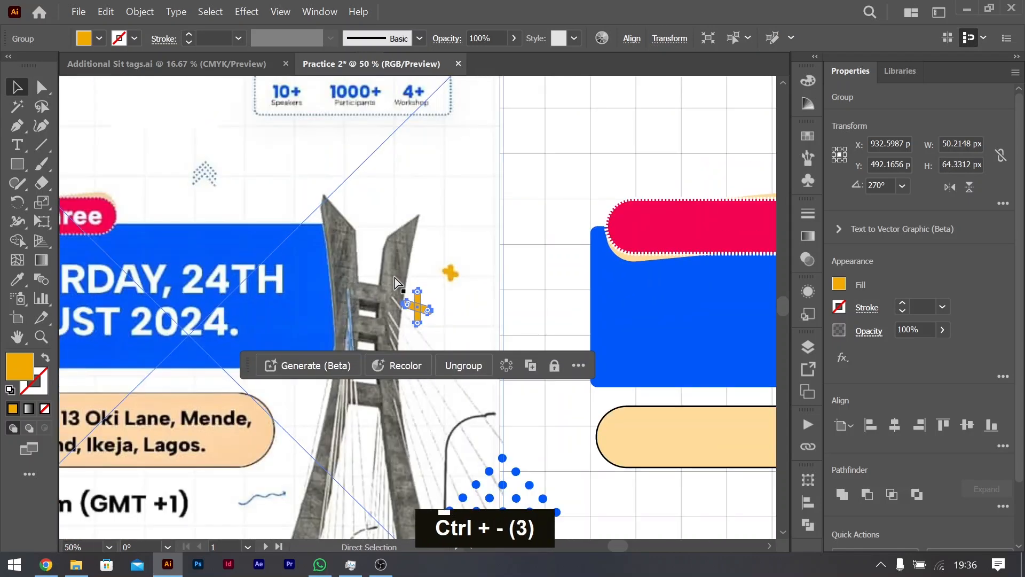
{"action": "key", "text": "ctrl+minus"}
{"action": "key", "text": "ctrl+minus"}
{"action": "key", "text": "ctrl+minus"}
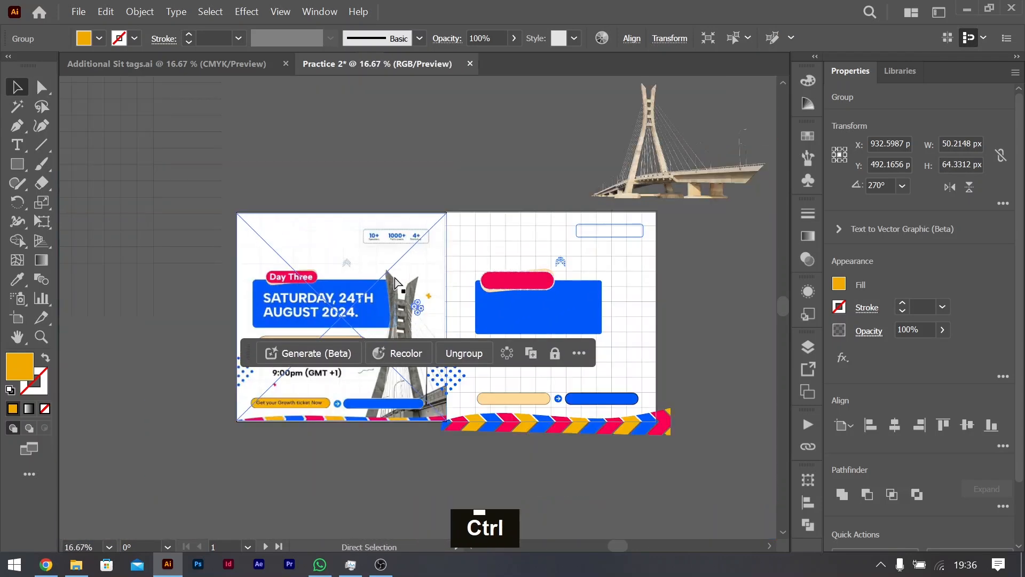
{"action": "key", "text": "ctrl+0"}
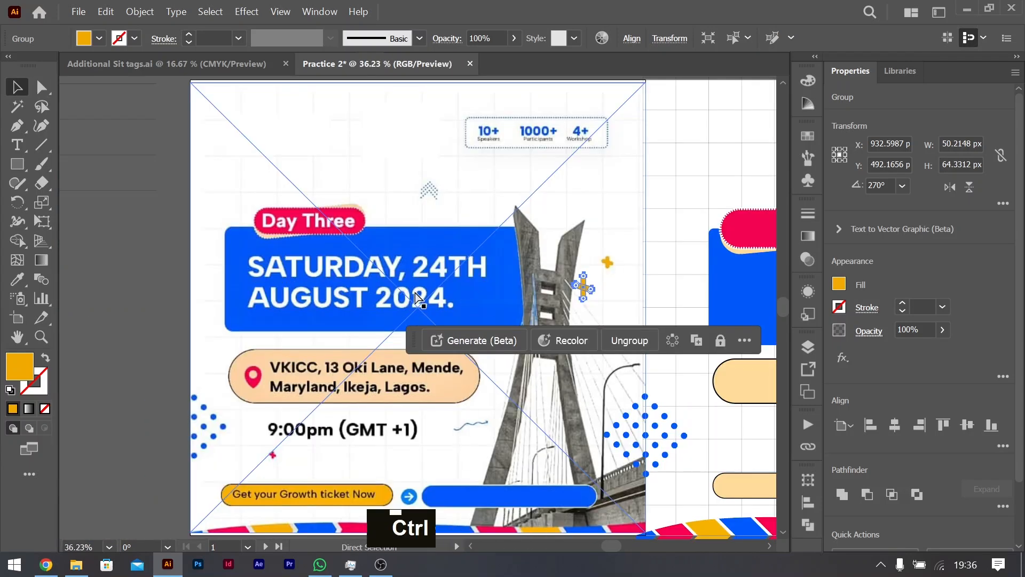
{"action": "scroll", "coordinate": [391, 238], "scroll_direction": "right", "scroll_amount": 5}
{"action": "left_click_drag", "start_coordinate": [238, 283], "coordinate": [702, 258]}
{"action": "scroll", "coordinate": [702, 258], "scroll_direction": "up", "scroll_amount": 6}
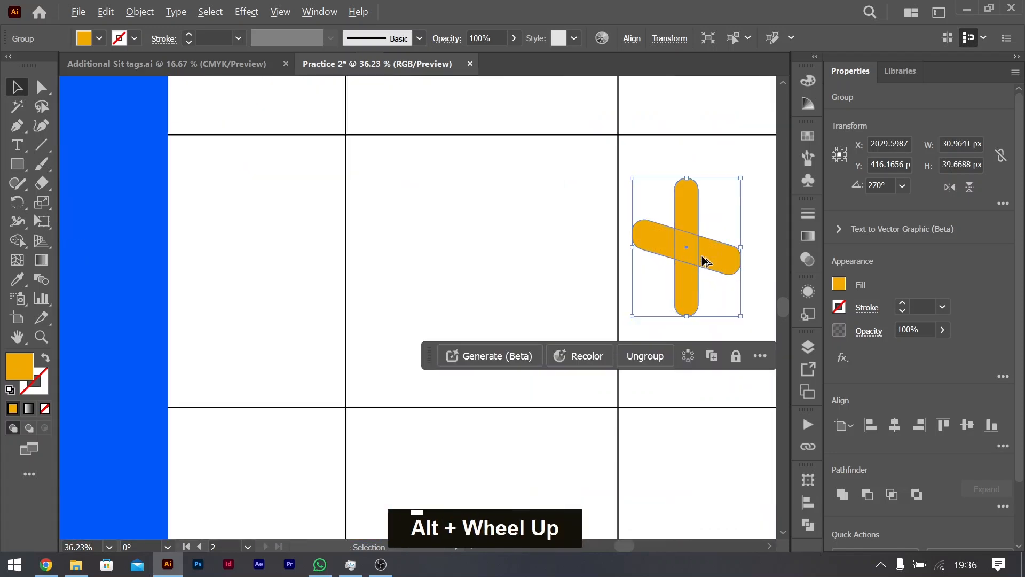
Step: Inside the plus group, thicken the slanted bar to about 31 by 22 px and leave the group
{"action": "scroll", "coordinate": [693, 259], "scroll_direction": "down", "scroll_amount": 2}
{"action": "double_click", "coordinate": [693, 251]}
{"action": "left_click", "coordinate": [696, 238]}
{"action": "left_click_drag", "start_coordinate": [699, 243], "coordinate": [708, 242]}
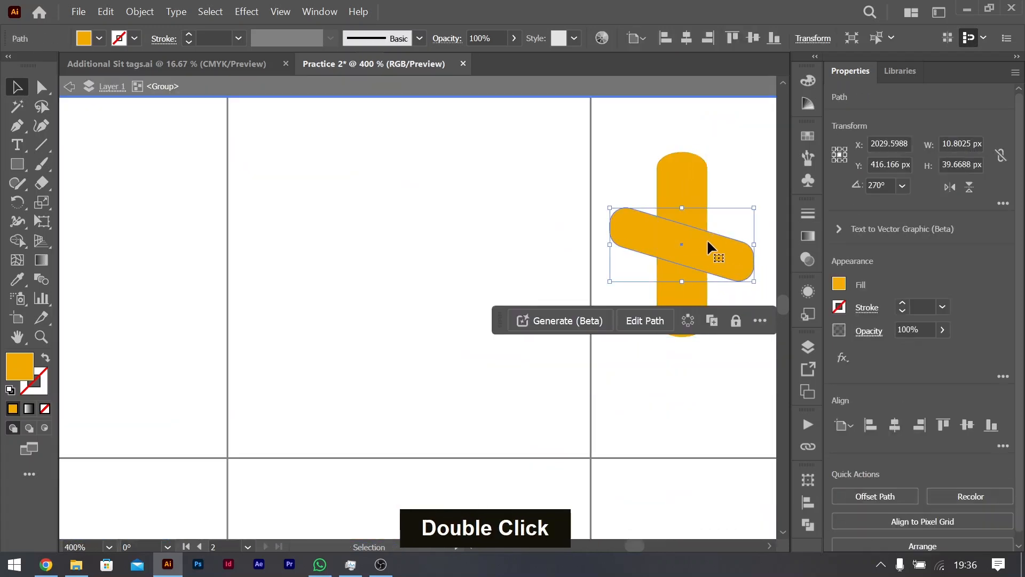
{"action": "left_click_drag", "start_coordinate": [682, 208], "coordinate": [681, 193]}
{"action": "scroll", "coordinate": [613, 430], "scroll_direction": "right", "scroll_amount": 4}
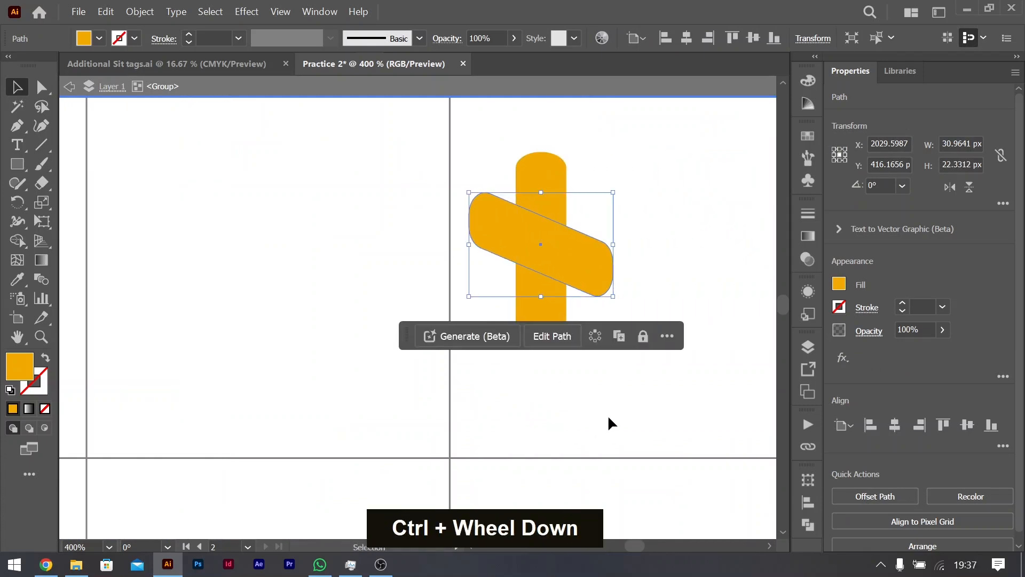
{"action": "scroll", "coordinate": [614, 422], "scroll_direction": "down", "scroll_amount": 6}
{"action": "left_click", "coordinate": [728, 362]}
{"action": "scroll", "coordinate": [718, 342], "scroll_direction": "down", "scroll_amount": 5}
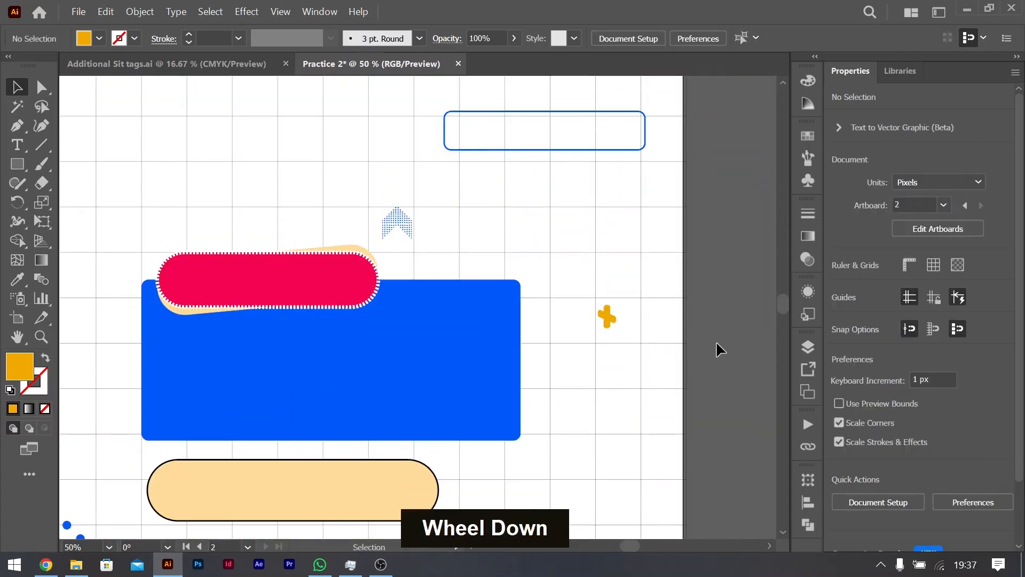
Step: Place a copy of the plus, about 16 by 21 px, below the large peach pill and fill it with the reference plus's red
{"action": "left_click_drag", "start_coordinate": [607, 150], "coordinate": [163, 398]}
{"action": "scroll", "coordinate": [294, 397], "scroll_direction": "left", "scroll_amount": 4}
{"action": "scroll", "coordinate": [293, 400], "scroll_direction": "left", "scroll_amount": 3}
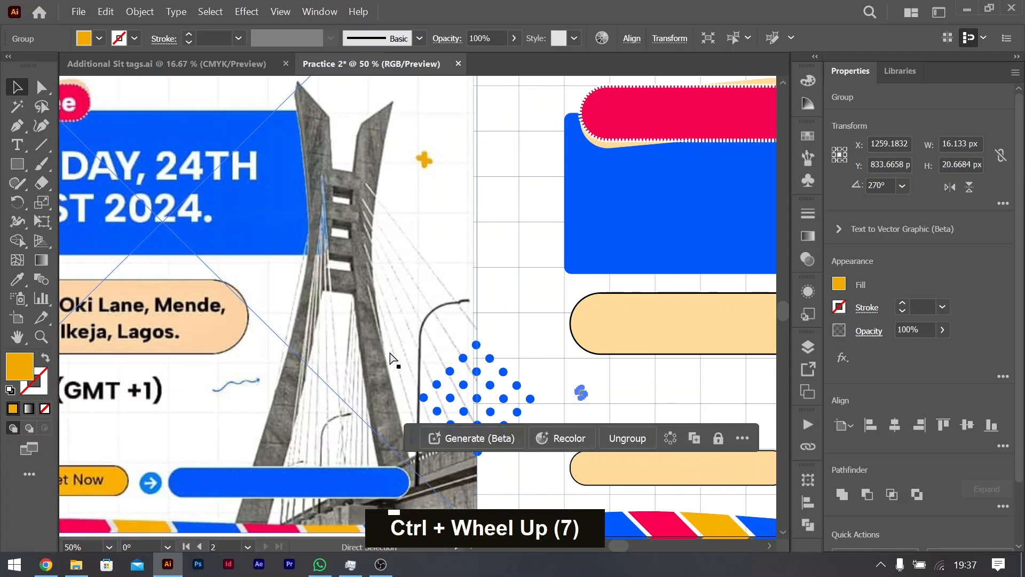
{"action": "key", "text": "i"}
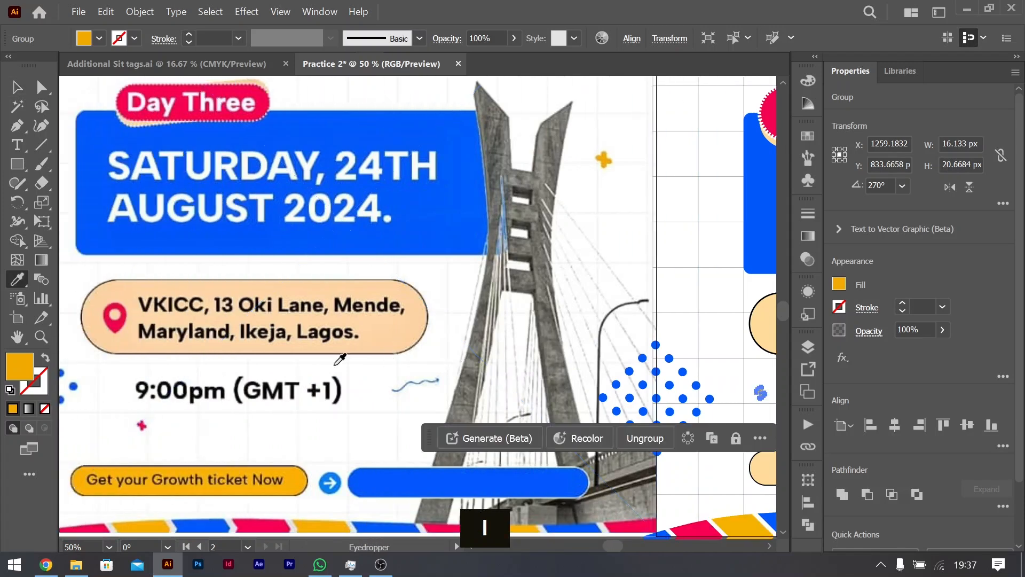
{"action": "left_click", "coordinate": [142, 424]}
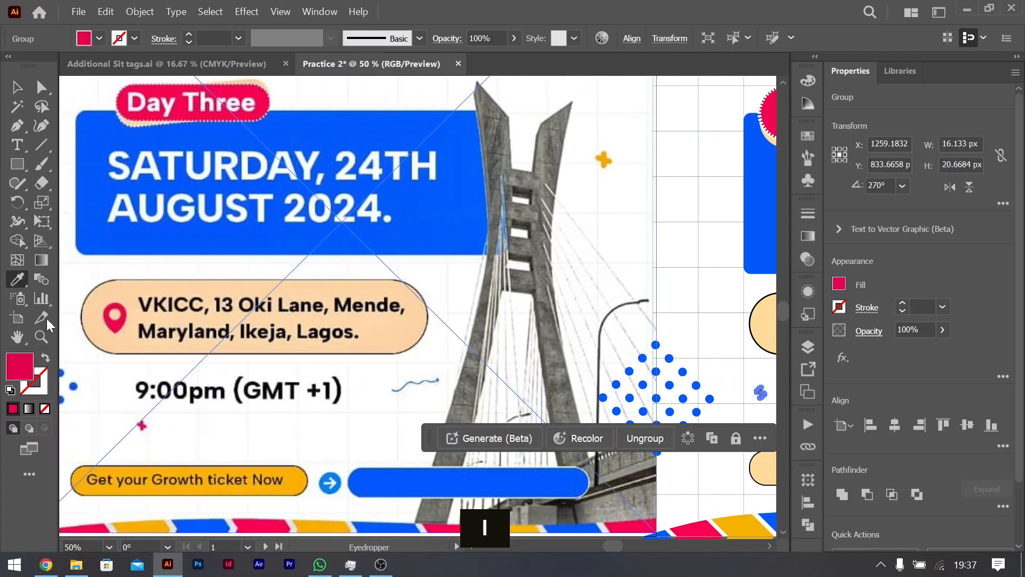
{"action": "key", "text": "ctrl+minus"}
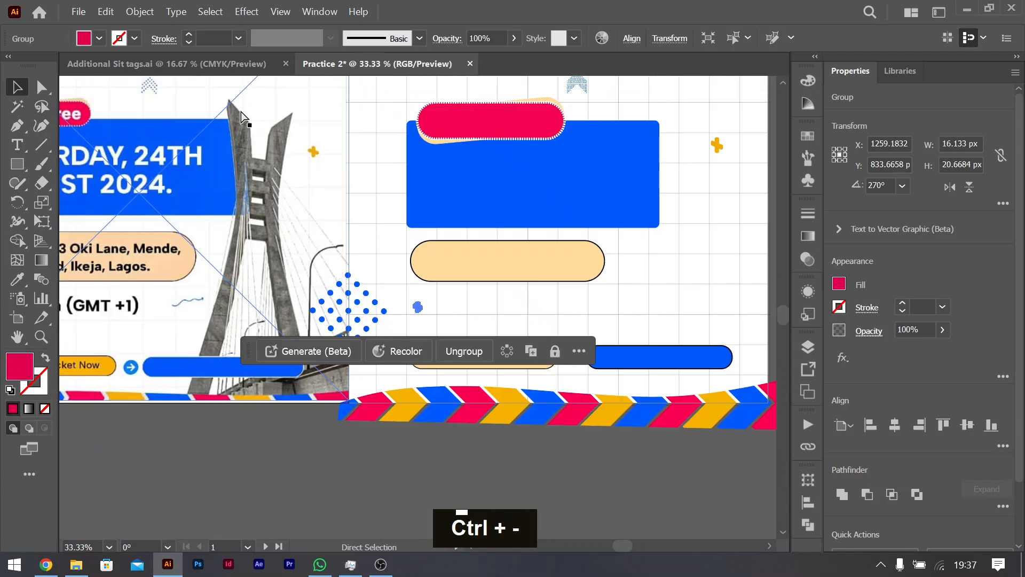
{"action": "left_click", "coordinate": [595, 488]}
Step: Add the text "Day Three" on the red pill of the second artboard
{"action": "scroll", "coordinate": [662, 430], "scroll_direction": "up", "scroll_amount": 3}
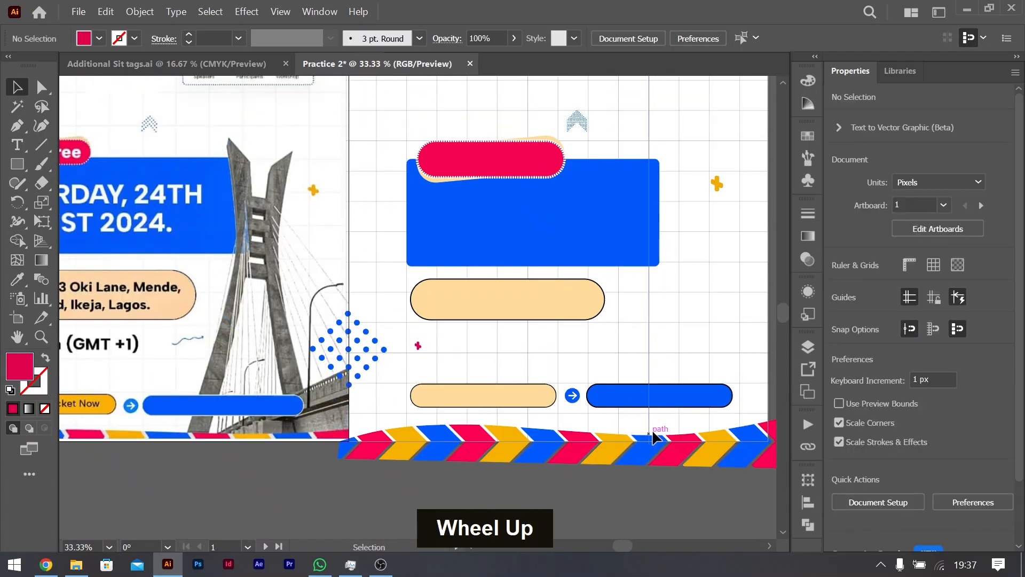
{"action": "scroll", "coordinate": [662, 430], "scroll_direction": "up", "scroll_amount": 3}
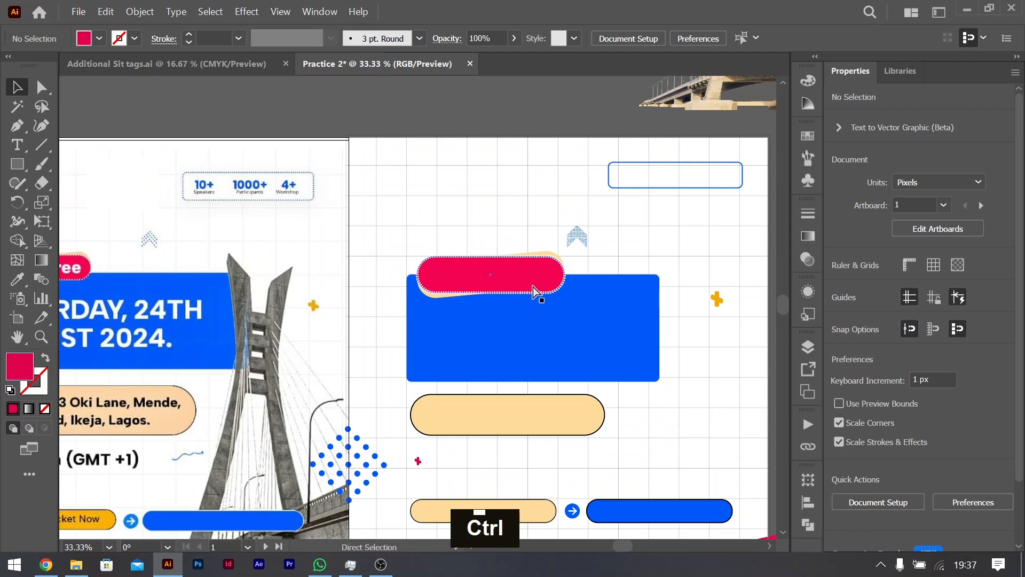
{"action": "scroll", "coordinate": [533, 287], "scroll_direction": "right", "scroll_amount": 2}
{"action": "scroll", "coordinate": [533, 287], "scroll_direction": "down", "scroll_amount": 2}
{"action": "scroll", "coordinate": [531, 287], "scroll_direction": "left", "scroll_amount": 1}
{"action": "scroll", "coordinate": [531, 288], "scroll_direction": "left", "scroll_amount": 3}
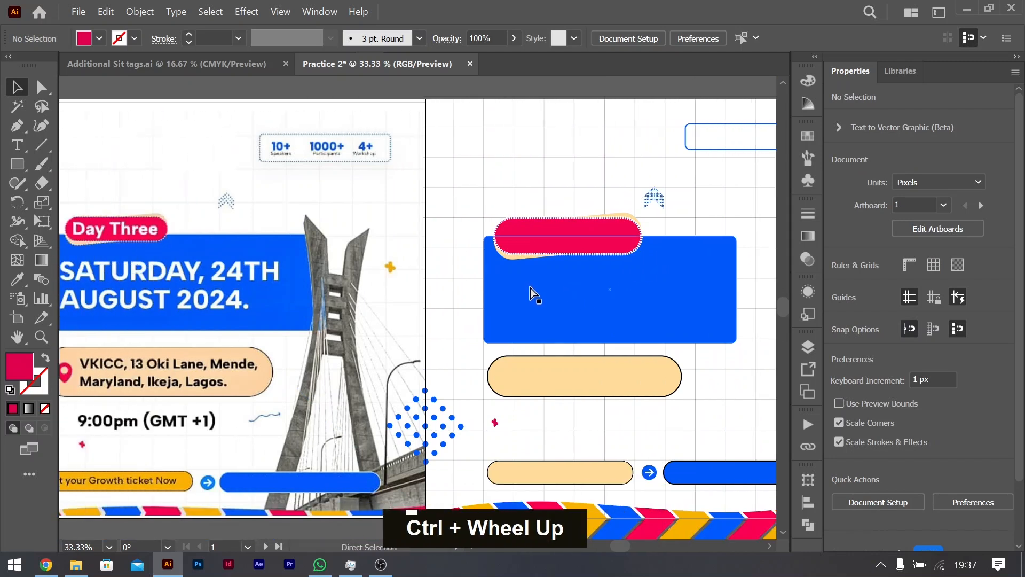
{"action": "key", "text": "t"}
{"action": "left_click", "coordinate": [550, 238]}
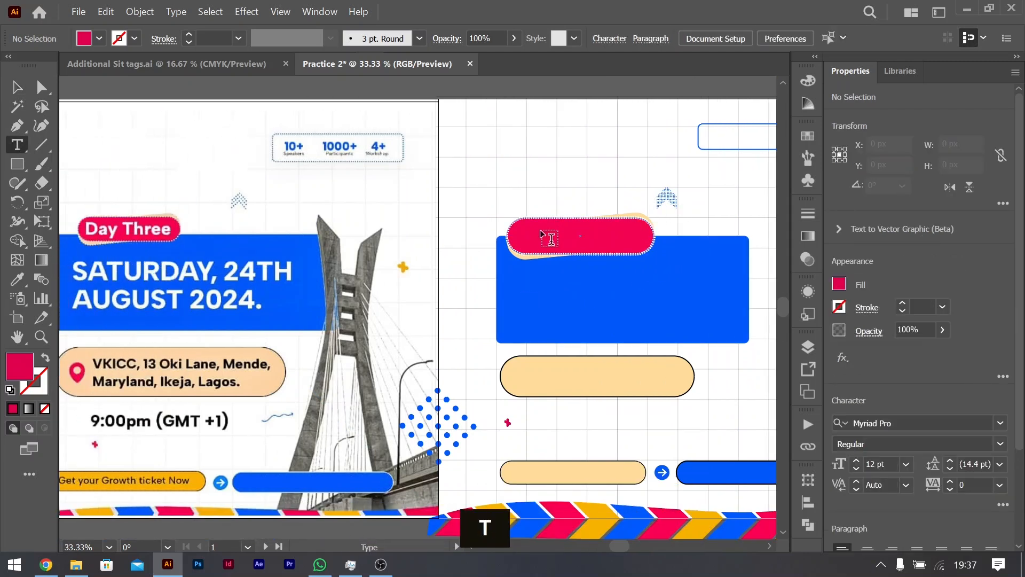
{"action": "left_click", "coordinate": [531, 234]}
{"action": "type", "text": "Day "}
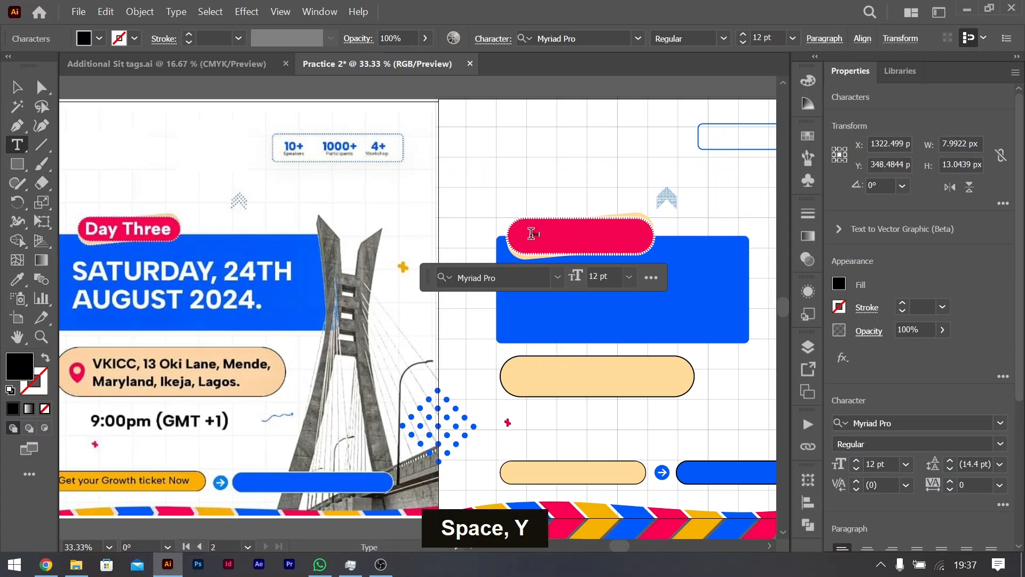
{"action": "type", "text": "Three"}
Step: Set the whole "Day Three" text in Satoshi Bold
{"action": "key", "text": "ctrl+a"}
{"action": "left_click", "coordinate": [938, 425]}
{"action": "type", "text": "sato"}
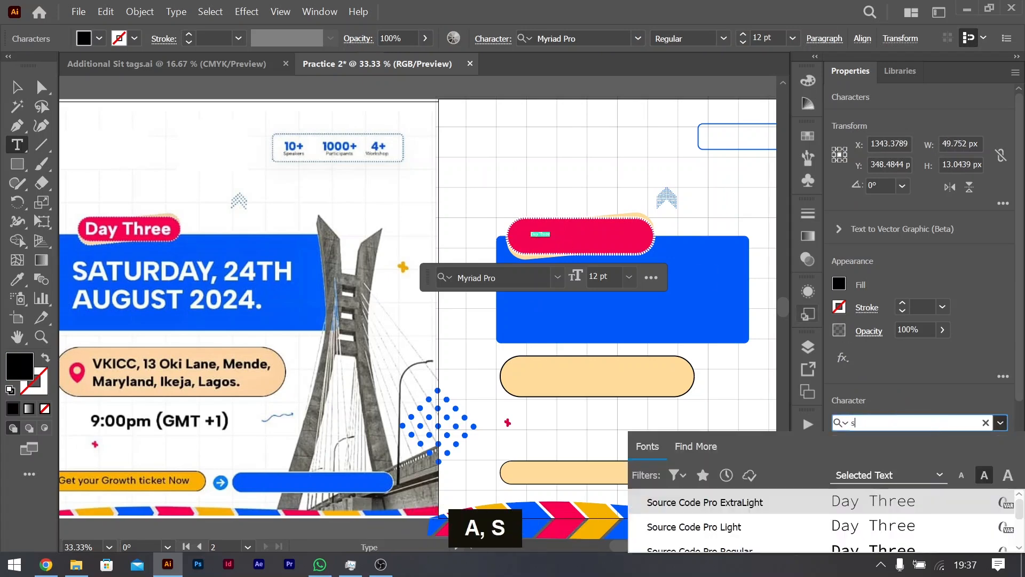
{"action": "key", "text": "Down"}
{"action": "key", "text": "Down"}
{"action": "key", "text": "Up"}
{"action": "key", "text": "Down"}
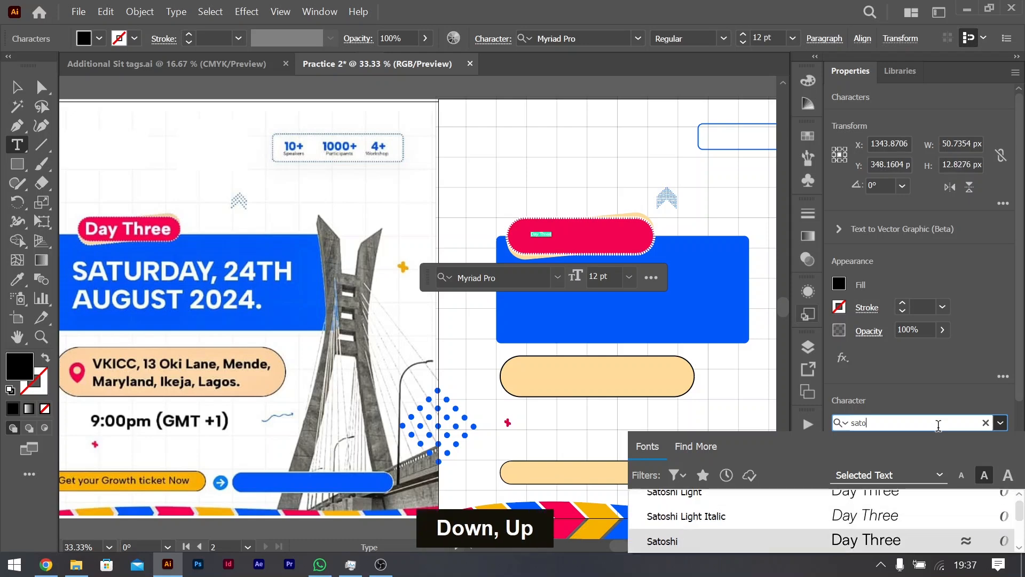
{"action": "key", "text": "Return"}
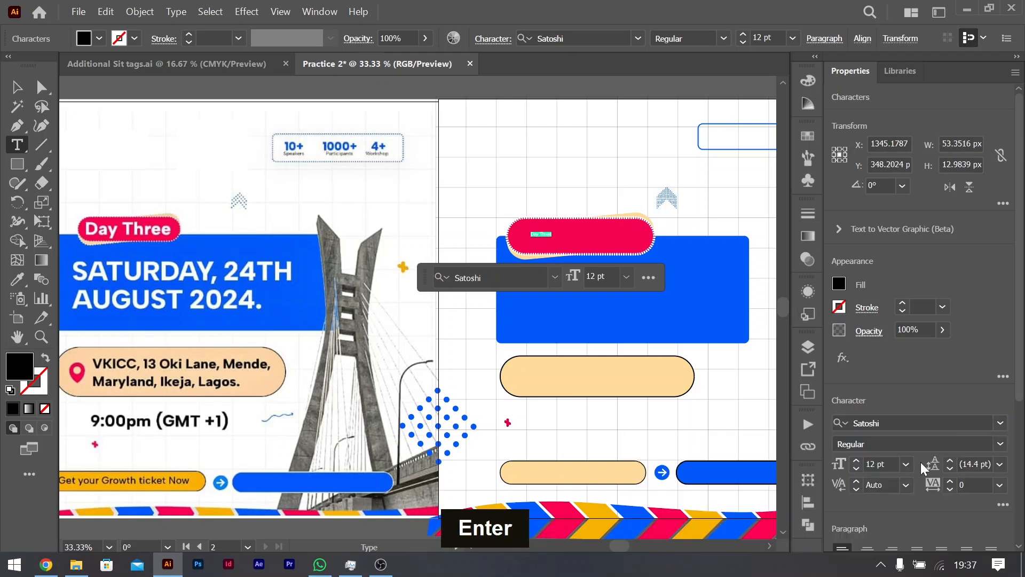
{"action": "left_click", "coordinate": [1000, 444]}
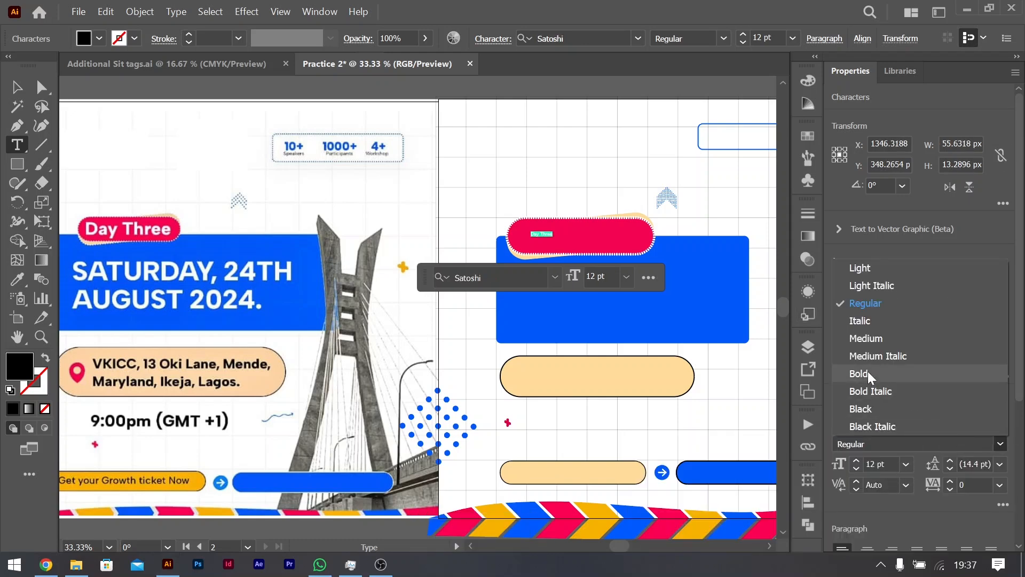
{"action": "left_click", "coordinate": [867, 374]}
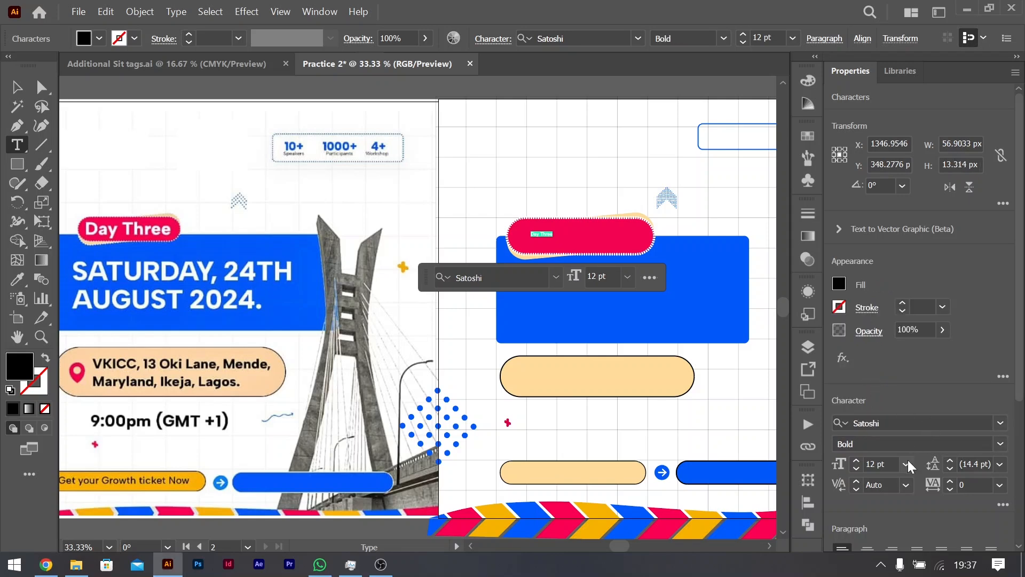
Step: Enlarge the "Day Three" text to about 60 pt across the red pill and fill it with white
{"action": "left_click", "coordinate": [907, 463]}
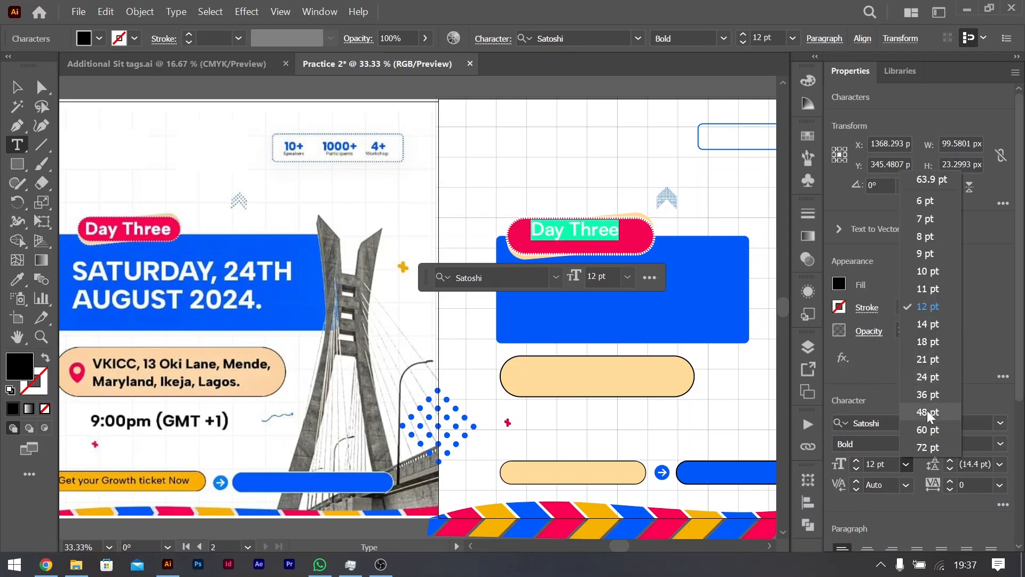
{"action": "left_click", "coordinate": [931, 412]}
{"action": "left_click", "coordinate": [16, 88]}
{"action": "left_click_drag", "start_coordinate": [596, 237], "coordinate": [635, 235]}
{"action": "left_click", "coordinate": [838, 284]}
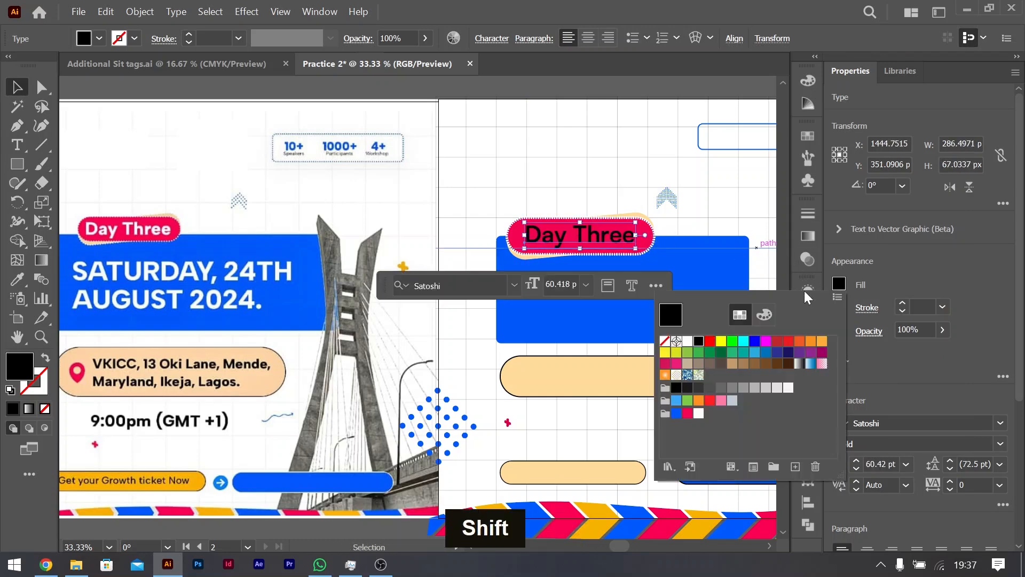
{"action": "left_click", "coordinate": [689, 342]}
Step: Place a copy of the "Day Three" text on the blue rectangle and replace it with "SATURDAY, 24TH" and "AUGUST 2024" on two lines
{"action": "double_click", "coordinate": [614, 237]}
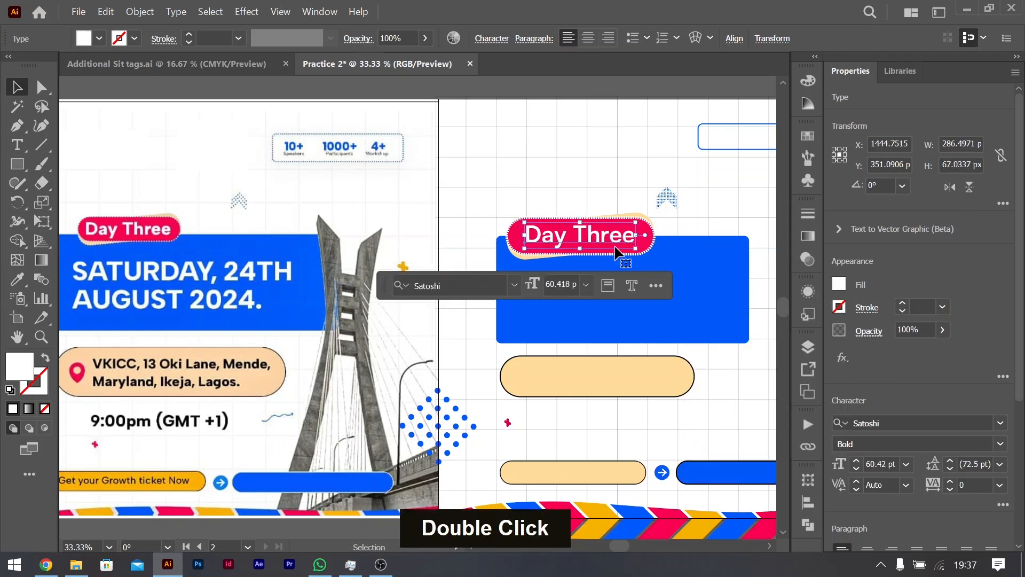
{"action": "left_click_drag", "start_coordinate": [614, 236], "coordinate": [614, 277]}
{"action": "double_click", "coordinate": [604, 275]}
{"action": "key", "text": "ctrl+a"}
{"action": "key", "text": "Caps_Lock"}
{"action": "type", "text": "SATURDAY"}
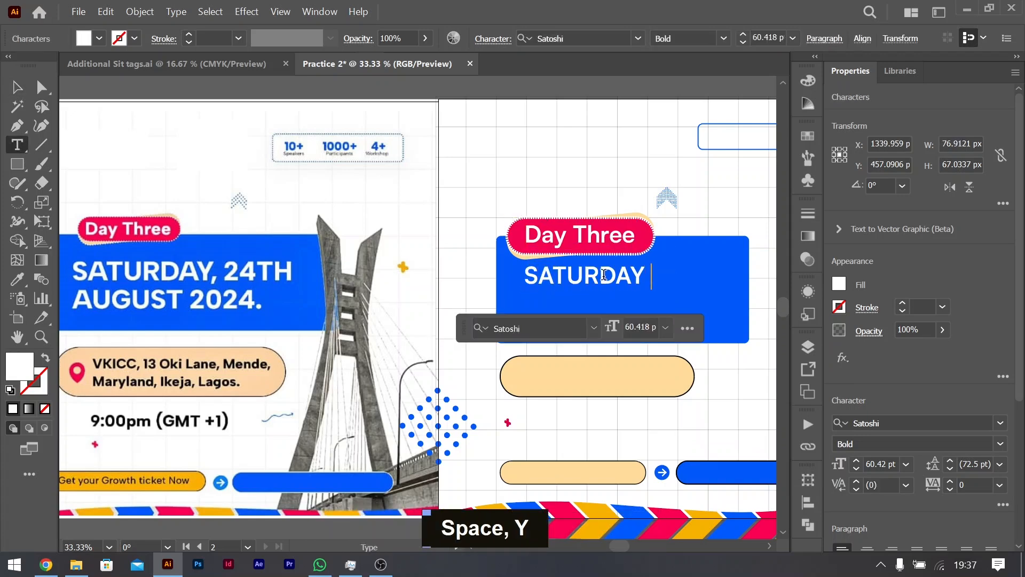
{"action": "key", "text": "BackSpace"}
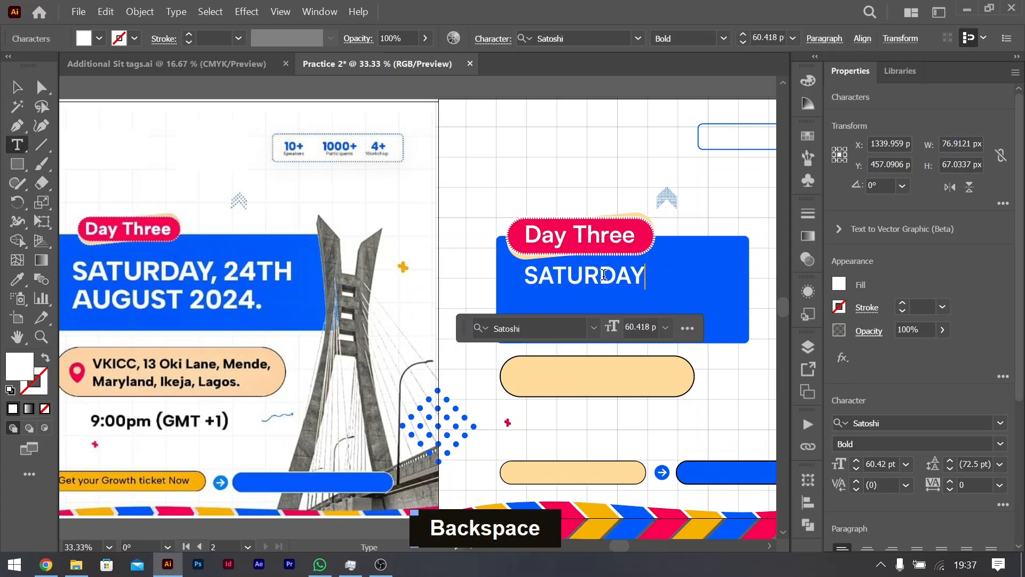
{"action": "type", "text": ", 2"}
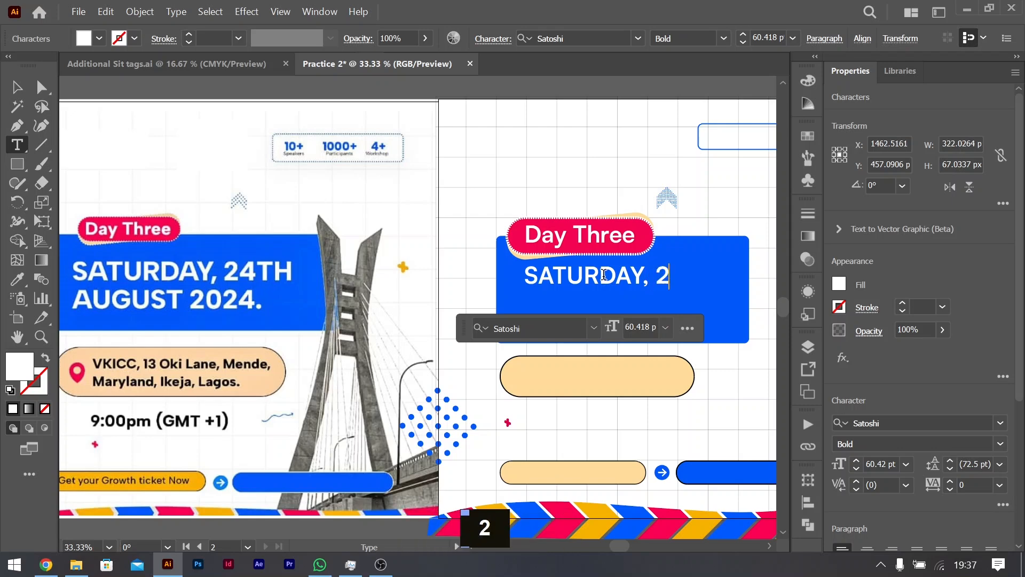
{"action": "type", "text": "4TH"}
{"action": "key", "text": "Return"}
{"action": "type", "text": "AUGUST "}
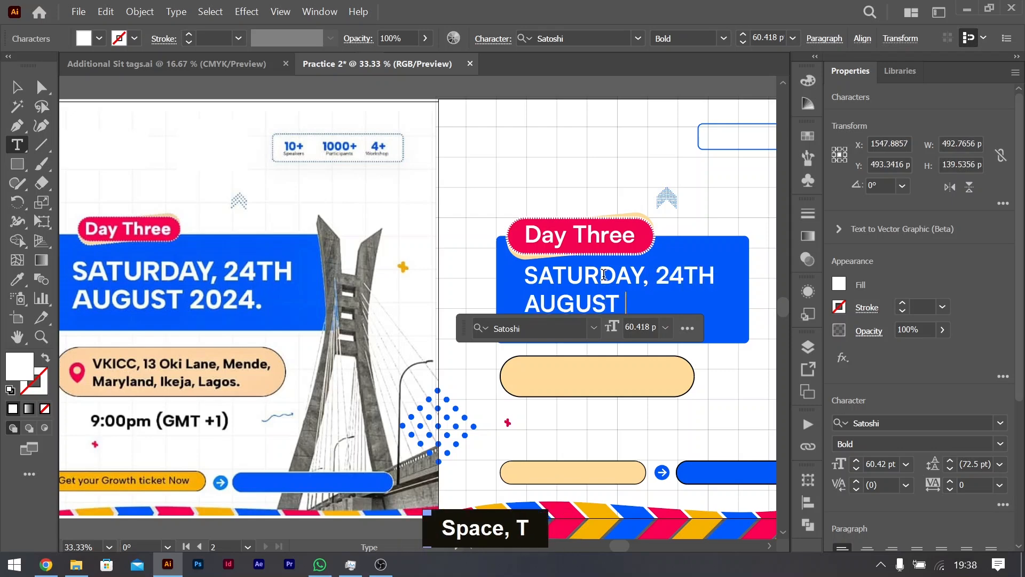
{"action": "type", "text": "2024"}
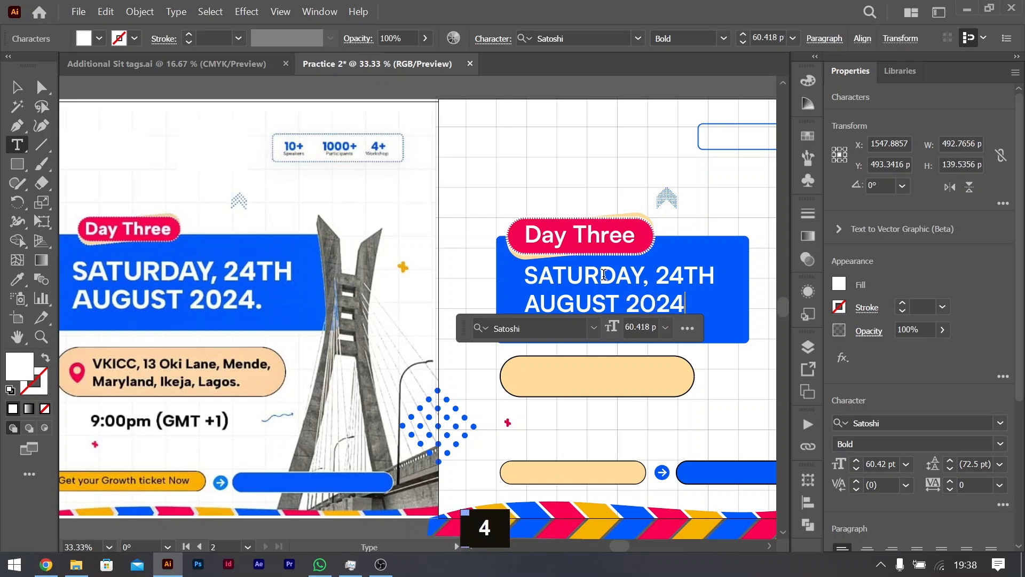
{"action": "left_click", "coordinate": [15, 88]}
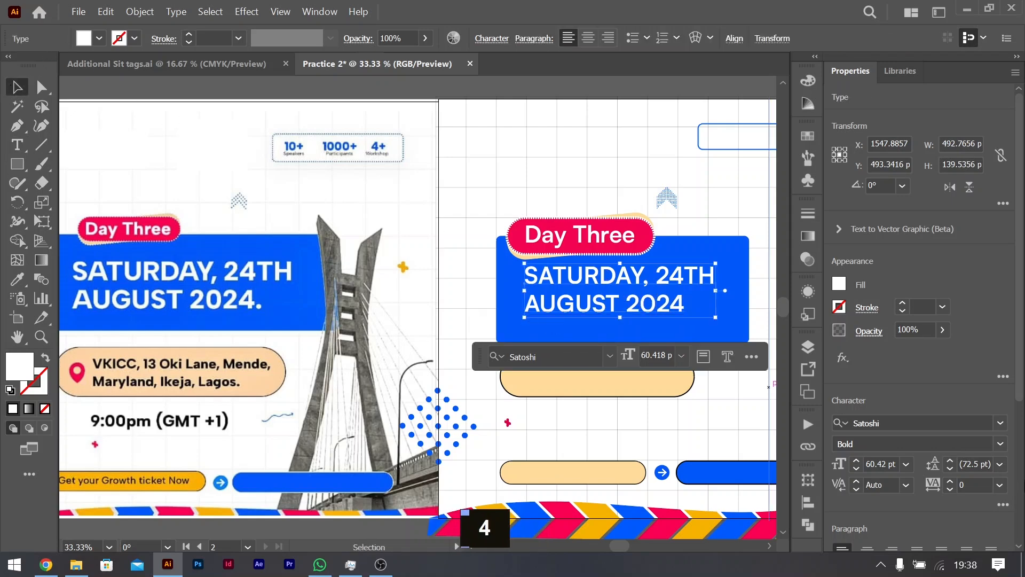
Step: Set the date text in Satoshi Black and tighten its leading to 62.5 pt
{"action": "left_click", "coordinate": [985, 443]}
{"action": "left_click", "coordinate": [888, 408]}
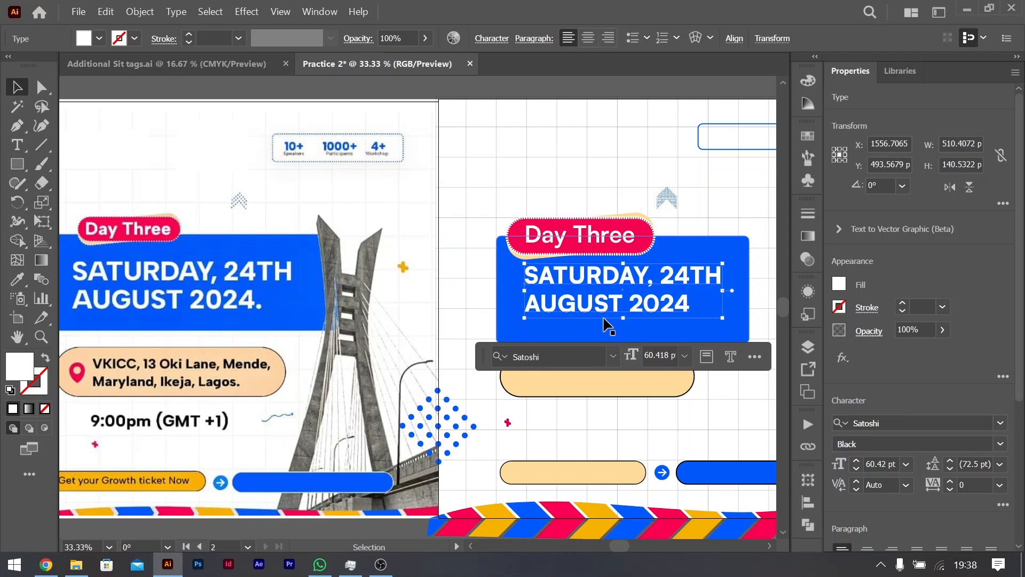
{"action": "key", "text": "alt+Up"}
{"action": "key", "text": "alt+Up"}
{"action": "key", "text": "alt+Up"}
{"action": "key", "text": "alt+Up"}
{"action": "key", "text": "alt+Up"}
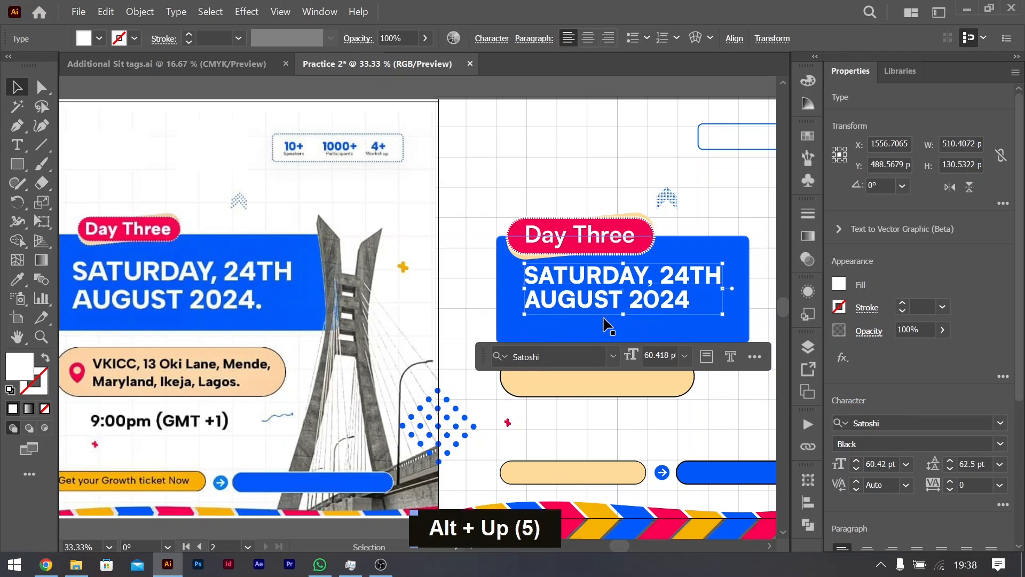
Step: Shorten the blue rectangle behind the date to about 241 px high by raising its lower edge
{"action": "left_click", "coordinate": [649, 330]}
{"action": "left_click_drag", "start_coordinate": [624, 343], "coordinate": [623, 331]}
{"action": "scroll", "coordinate": [448, 267], "scroll_direction": "right", "scroll_amount": 3}
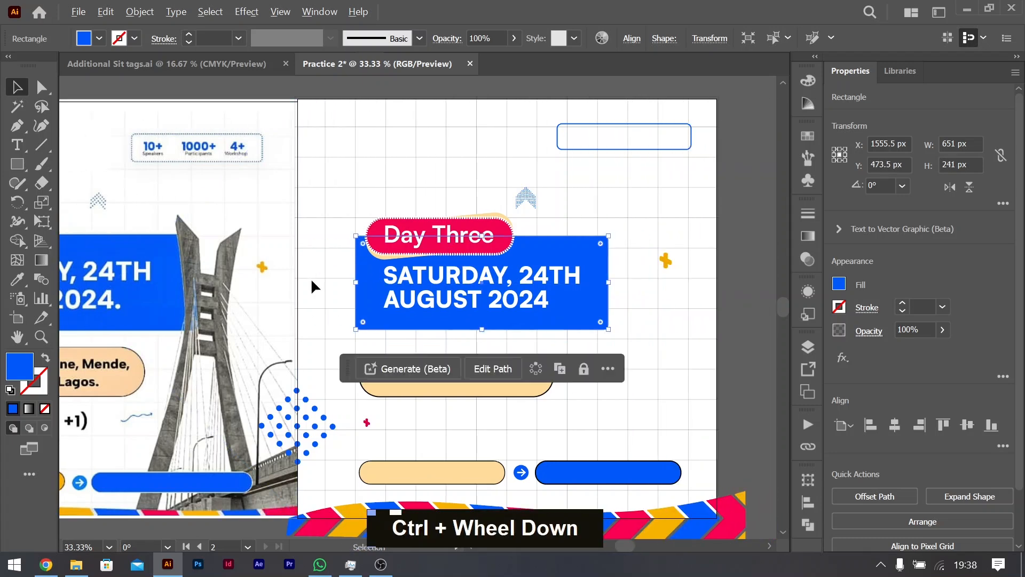
{"action": "scroll", "coordinate": [312, 281], "scroll_direction": "down", "scroll_amount": 2}
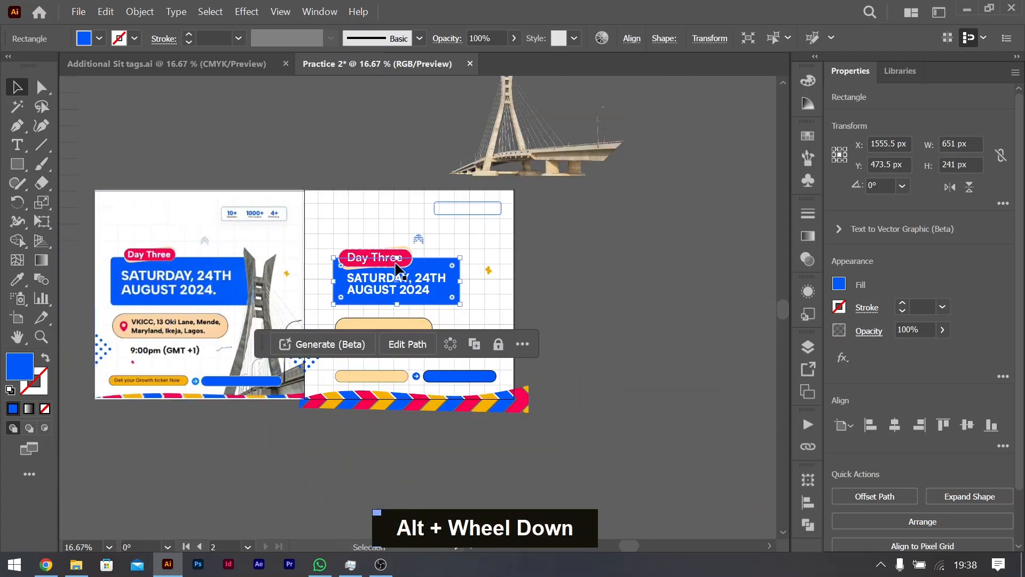
{"action": "scroll", "coordinate": [360, 280], "scroll_direction": "up", "scroll_amount": 2}
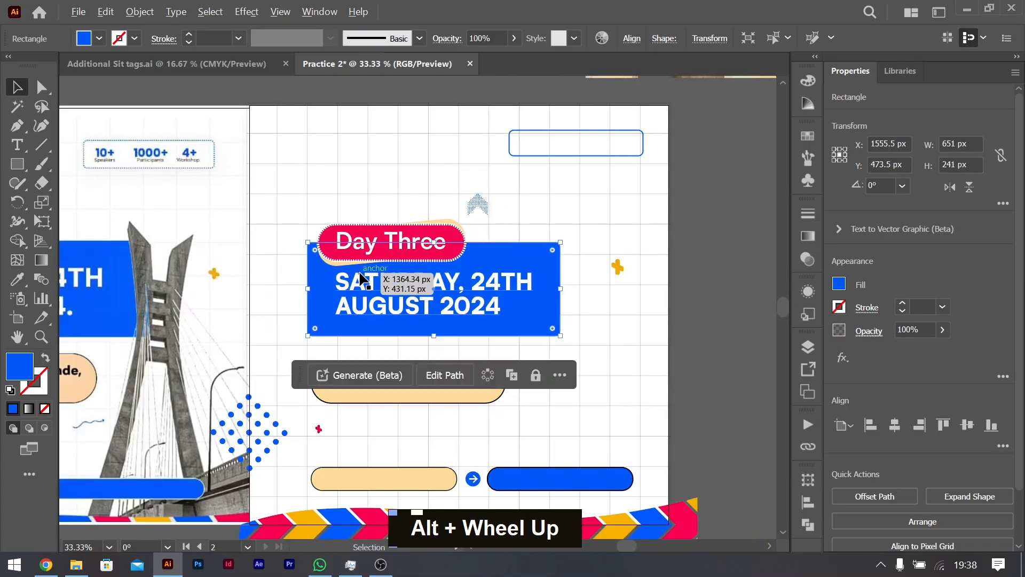
Step: Scale the "Day Three" text together with its red and peach pills down to about 257 by 81 px
{"action": "scroll", "coordinate": [404, 272], "scroll_direction": "left", "scroll_amount": 4}
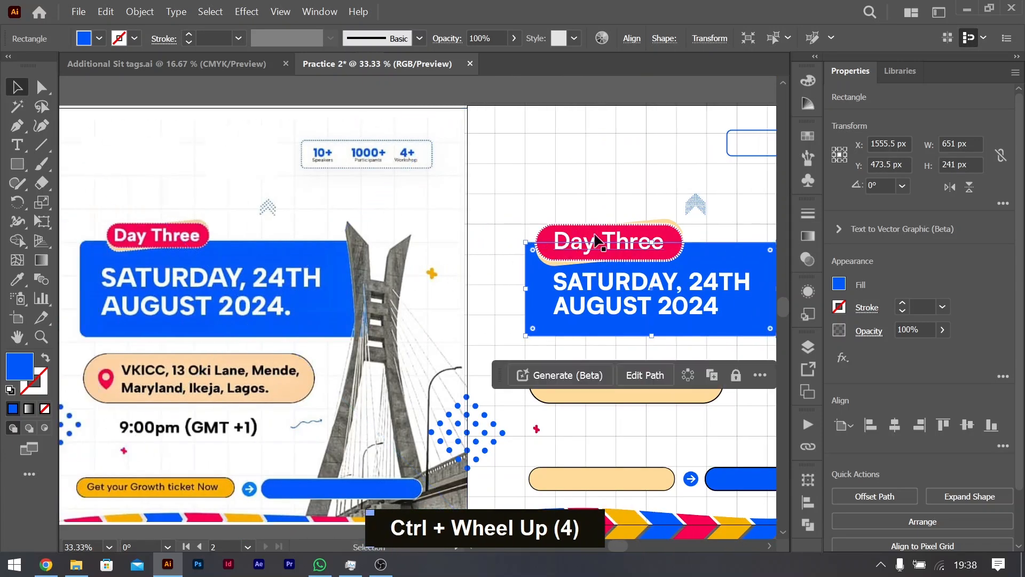
{"action": "left_click", "coordinate": [644, 238]}
{"action": "left_click", "coordinate": [661, 224], "text": "shift"}
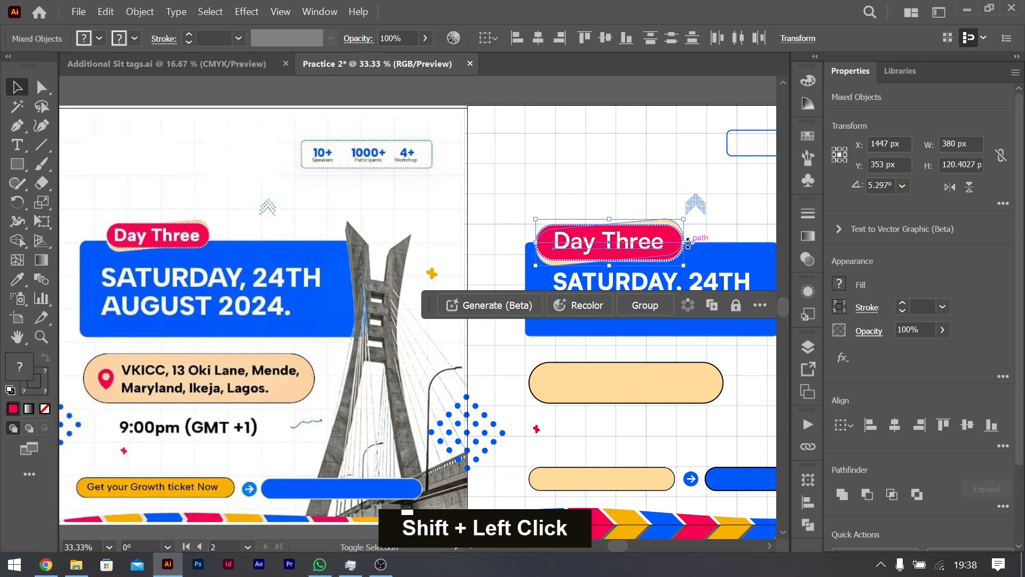
{"action": "left_click_drag", "start_coordinate": [683, 243], "coordinate": [636, 252]}
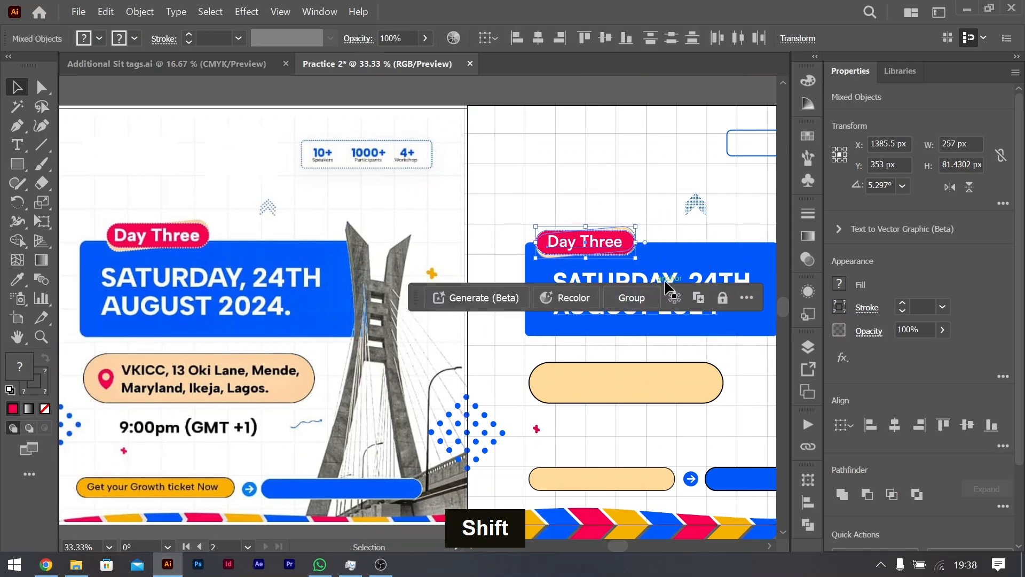
Step: Move the large peach pill up closer to the blue rectangle and size it to about 500 by 114 px
{"action": "scroll", "coordinate": [697, 266], "scroll_direction": "right", "scroll_amount": 3}
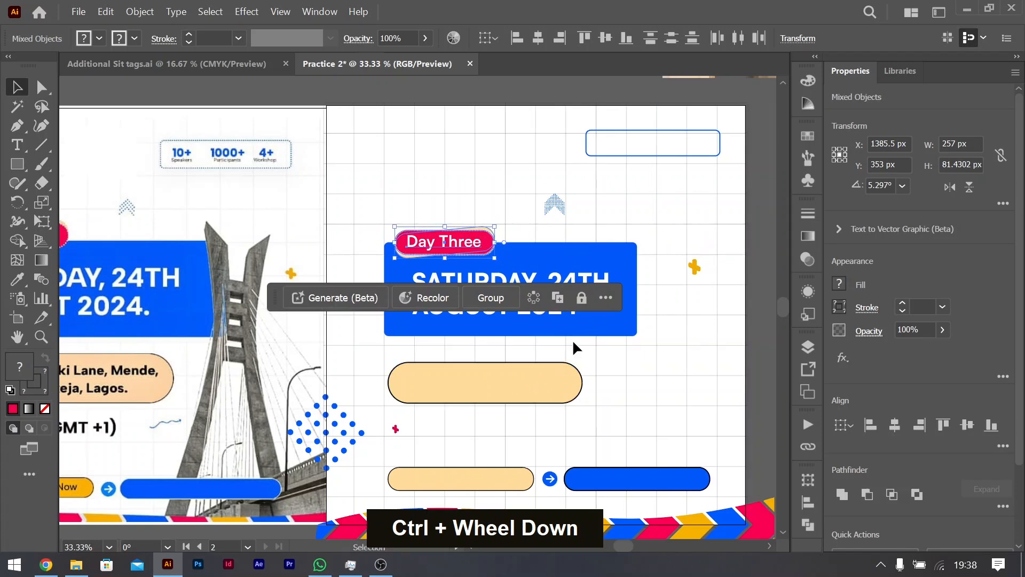
{"action": "scroll", "coordinate": [536, 370], "scroll_direction": "left", "scroll_amount": 2}
{"action": "left_click_drag", "start_coordinate": [557, 384], "coordinate": [577, 394]}
{"action": "left_click_drag", "start_coordinate": [498, 369], "coordinate": [533, 394]}
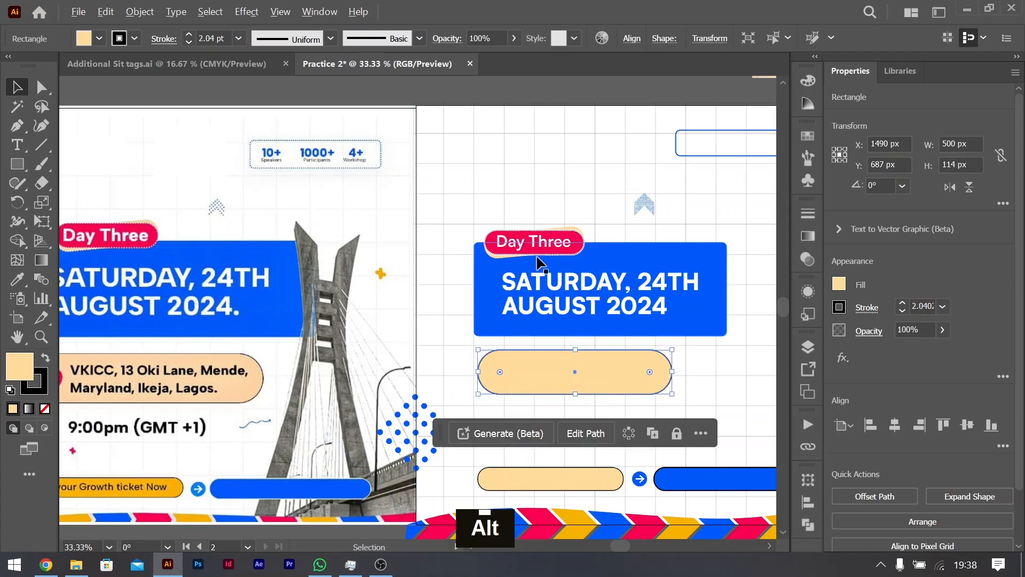
Step: Place a copy of the "Day Three" text on the large peach pill and replace it with the reference flyer's venue address on two lines
{"action": "left_click_drag", "start_coordinate": [543, 247], "coordinate": [539, 363]}
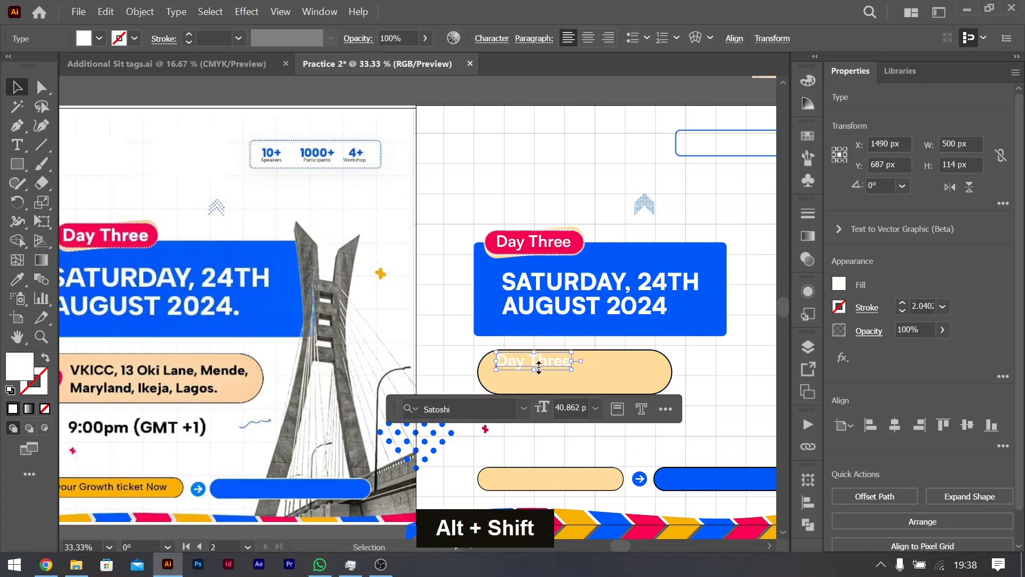
{"action": "key", "text": "Caps_Lock"}
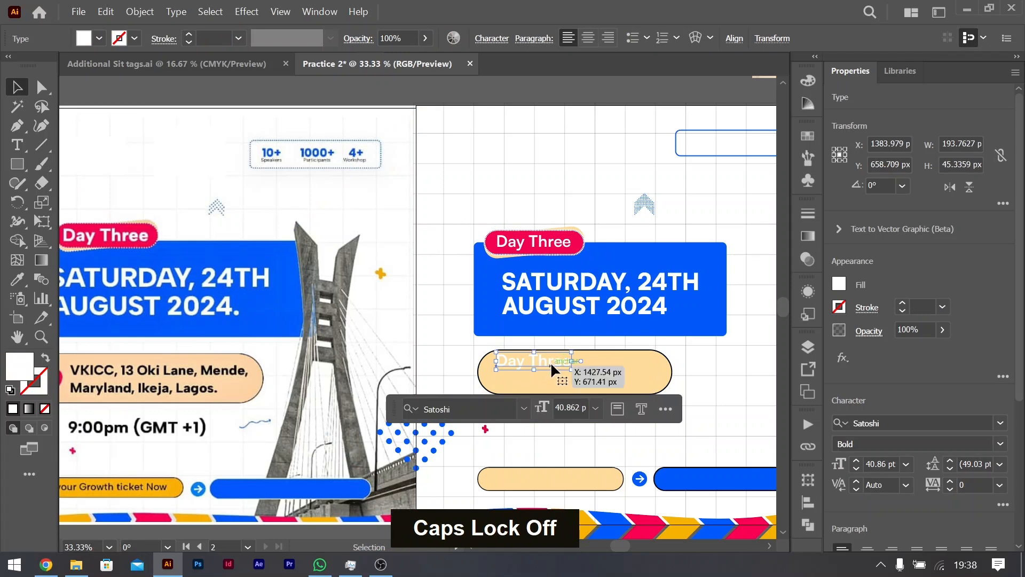
{"action": "double_click", "coordinate": [550, 361]}
{"action": "key", "text": "ctrl+a"}
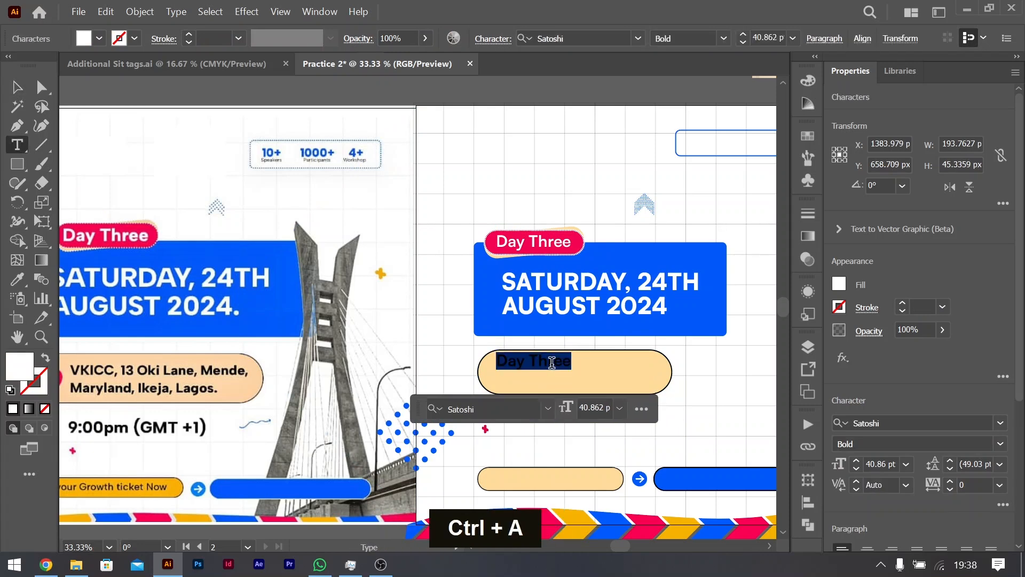
{"action": "key", "text": "Caps_Lock"}
{"action": "type", "text": "V"}
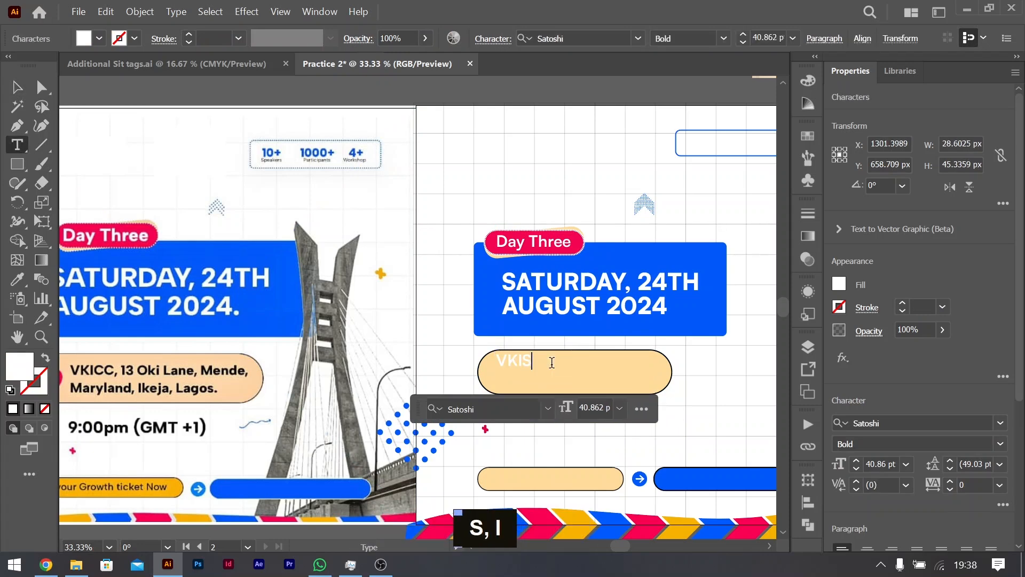
{"action": "type", "text": "KIS"}
{"action": "key", "text": "BackSpace"}
{"action": "type", "text": "CC"}
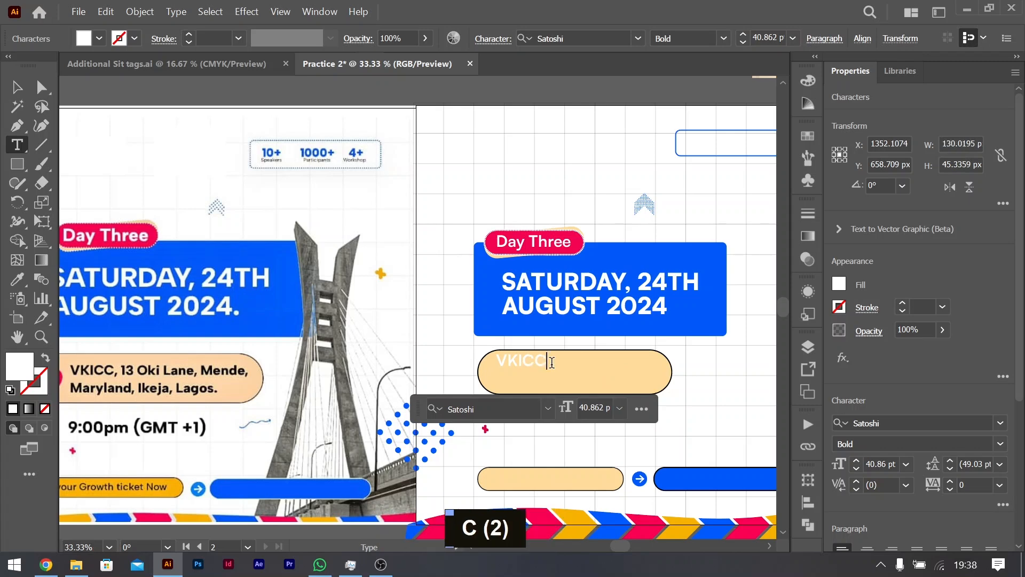
{"action": "type", "text": ", 13"}
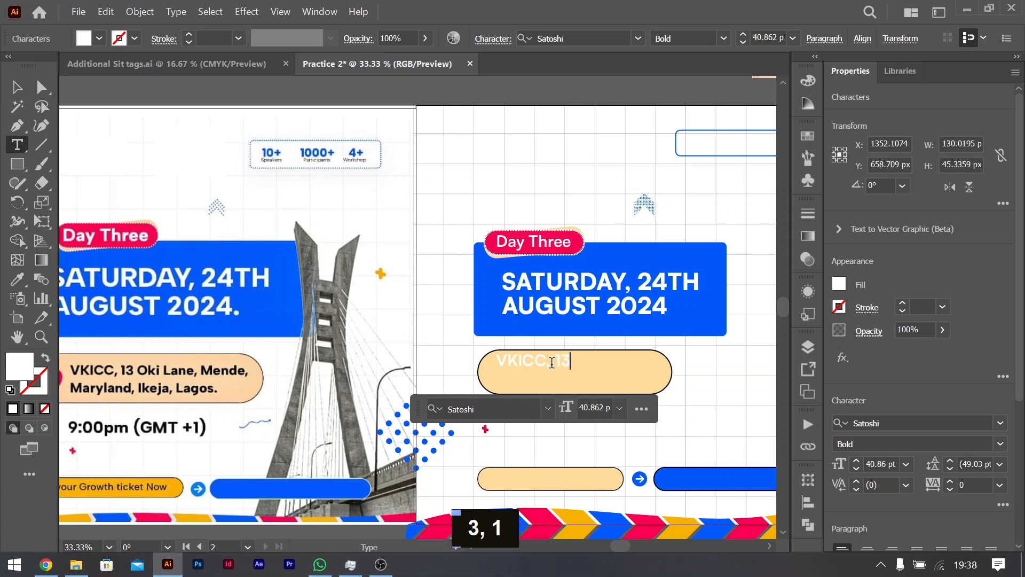
{"action": "key", "text": "Caps_Lock"}
{"action": "type", "text": "Oki "}
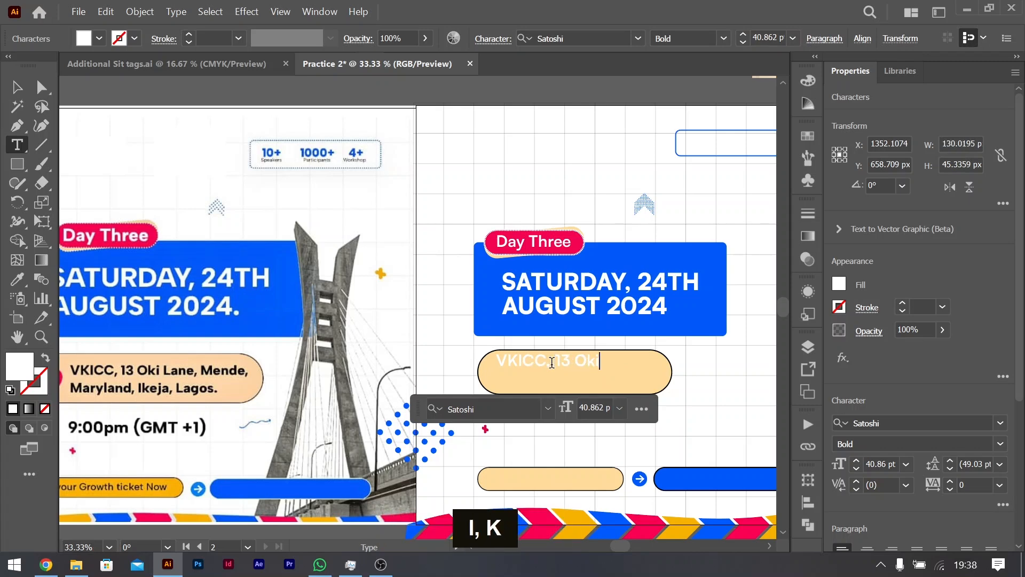
{"action": "type", "text": "Lane"}
{"action": "key", "text": "BackSpace"}
{"action": "type", "text": ", Mende, Mary"}
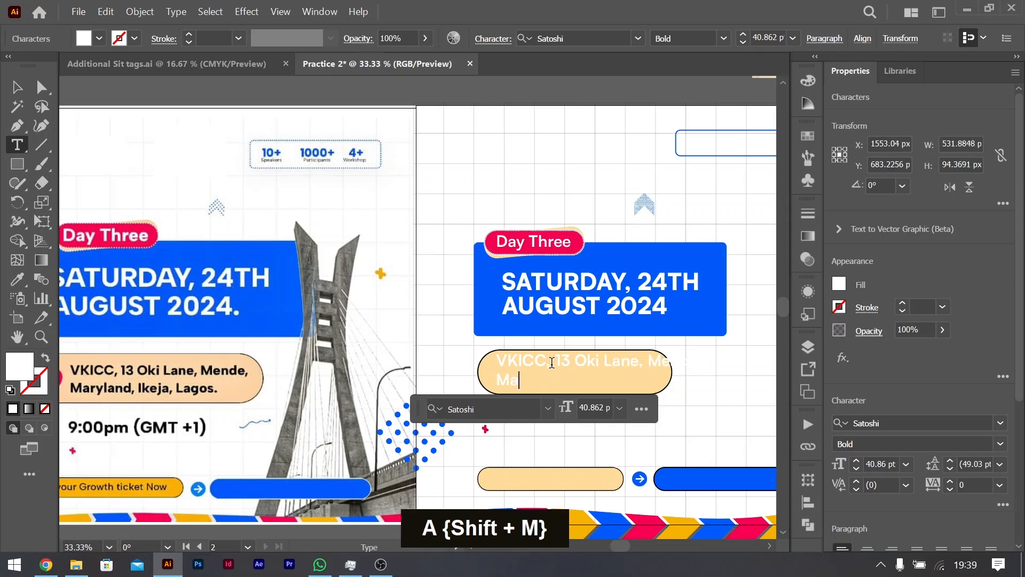
{"action": "type", "text": "land"}
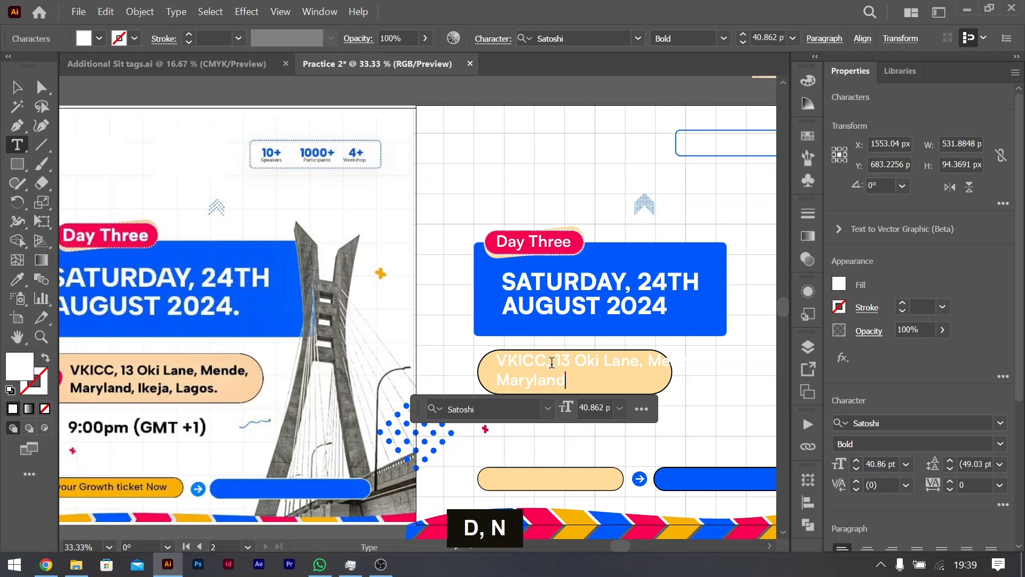
{"action": "type", "text": ", Ikej"}
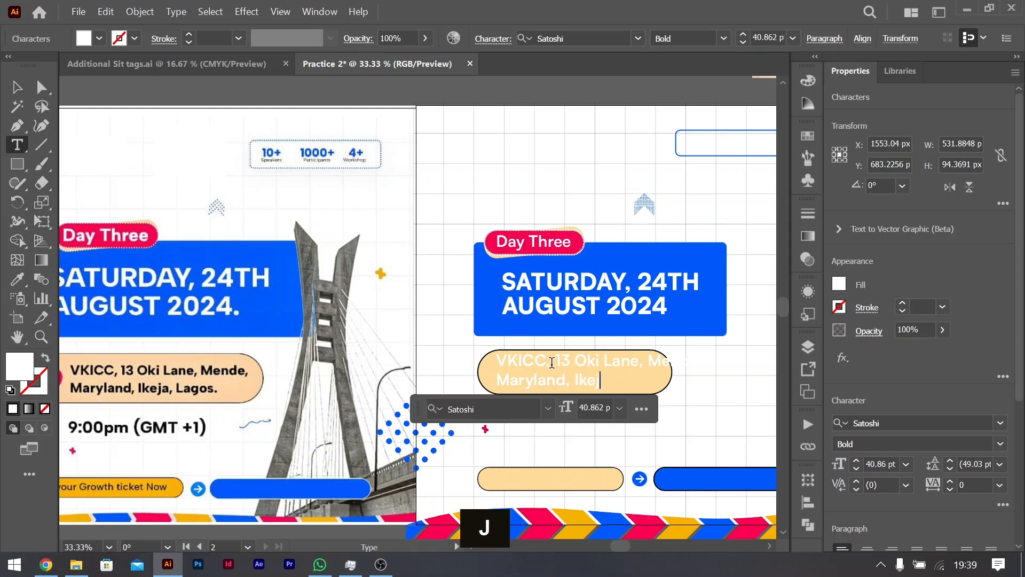
{"action": "type", "text": "a, Lagos"}
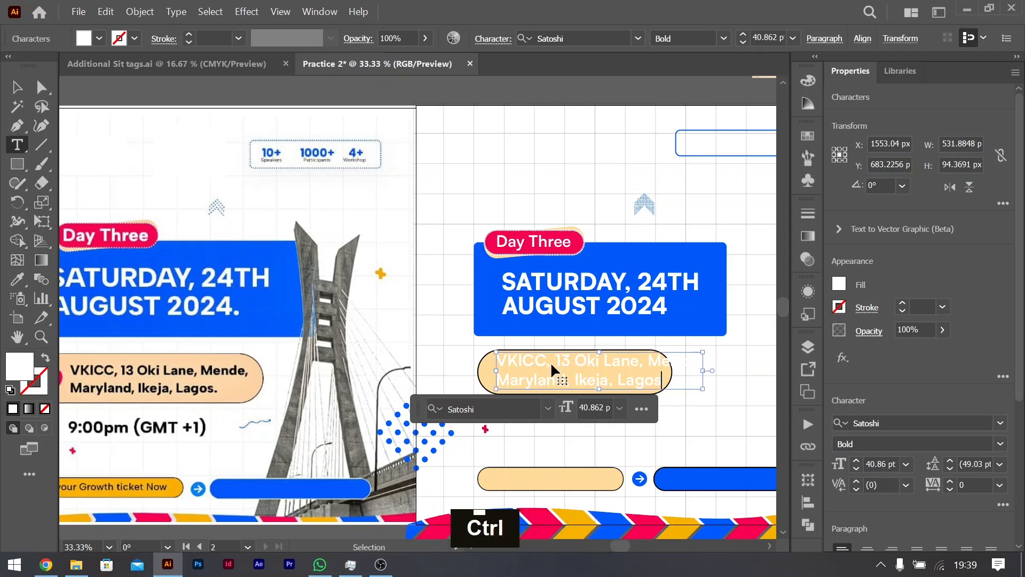
Step: Fill the venue address text with black and scale it down to about 30 pt to fit the large peach pill
{"action": "key", "text": "ctrl+a"}
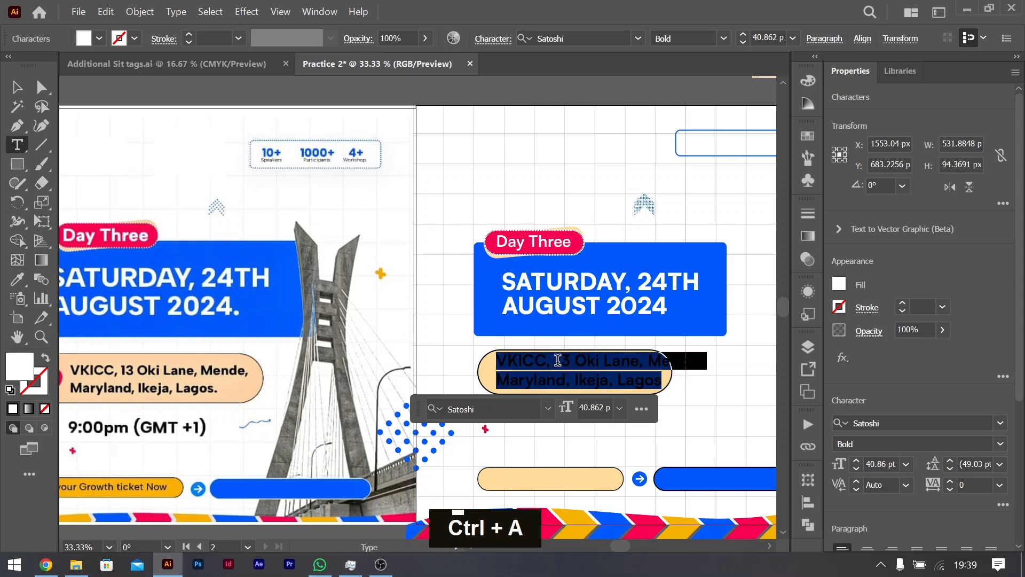
{"action": "left_click", "coordinate": [839, 286]}
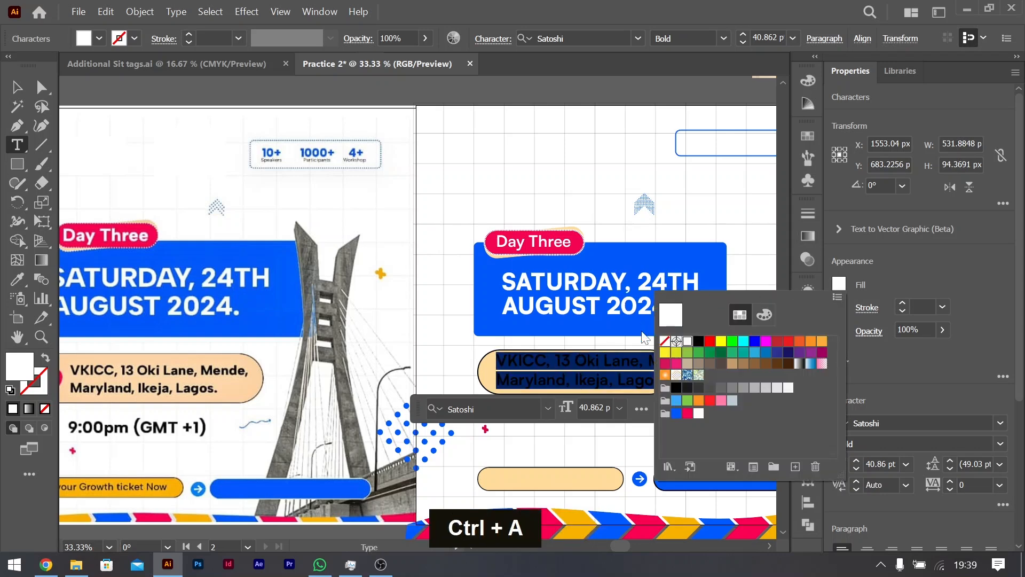
{"action": "left_click", "coordinate": [699, 342]}
{"action": "left_click", "coordinate": [17, 87]}
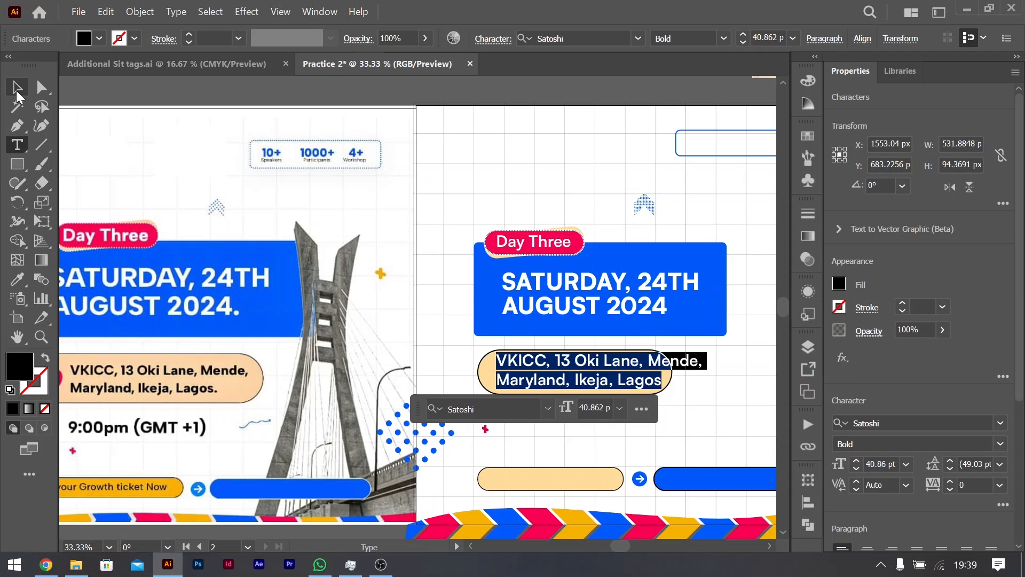
{"action": "left_click_drag", "start_coordinate": [702, 370], "coordinate": [609, 368]}
Step: Place a copy of the address text on the small peach pill and replace it with "Get your Growth ticket Now"
{"action": "scroll", "coordinate": [336, 312], "scroll_direction": "down", "scroll_amount": 5}
{"action": "scroll", "coordinate": [331, 331], "scroll_direction": "left", "scroll_amount": 3}
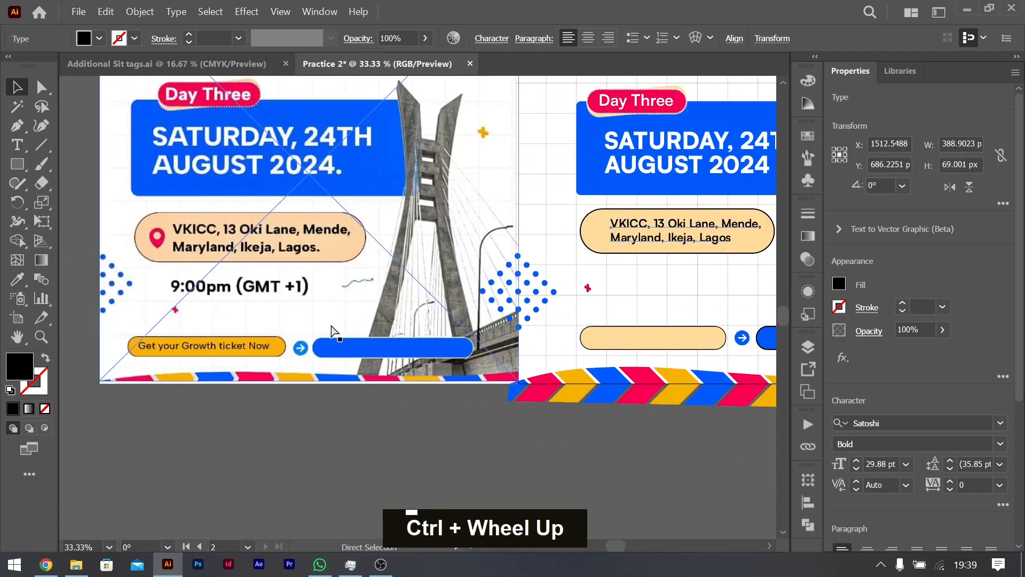
{"action": "left_click_drag", "start_coordinate": [677, 227], "coordinate": [661, 339]}
{"action": "double_click", "coordinate": [660, 337]}
{"action": "key", "text": "ctrl+a"}
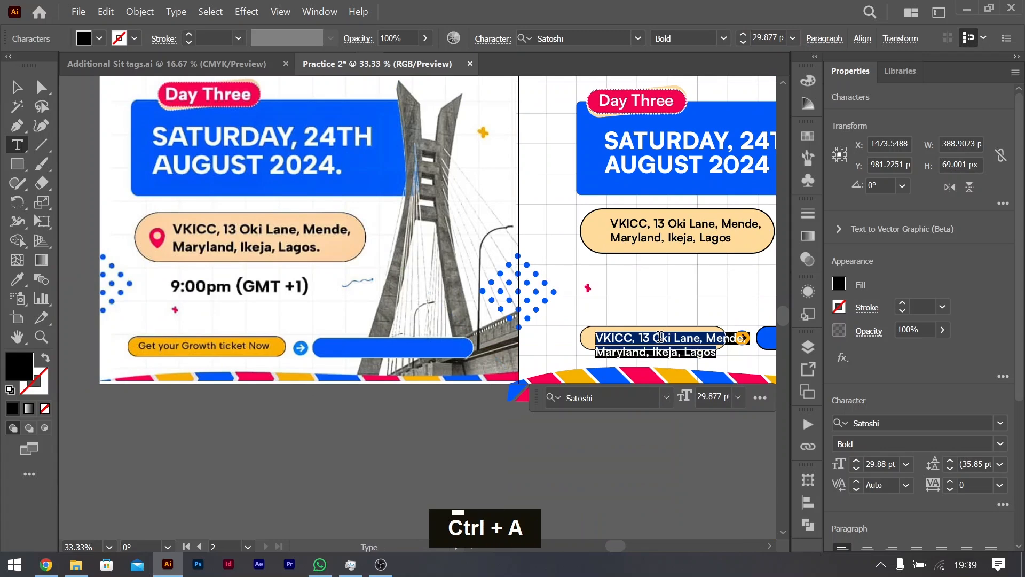
{"action": "type", "text": "Get you"}
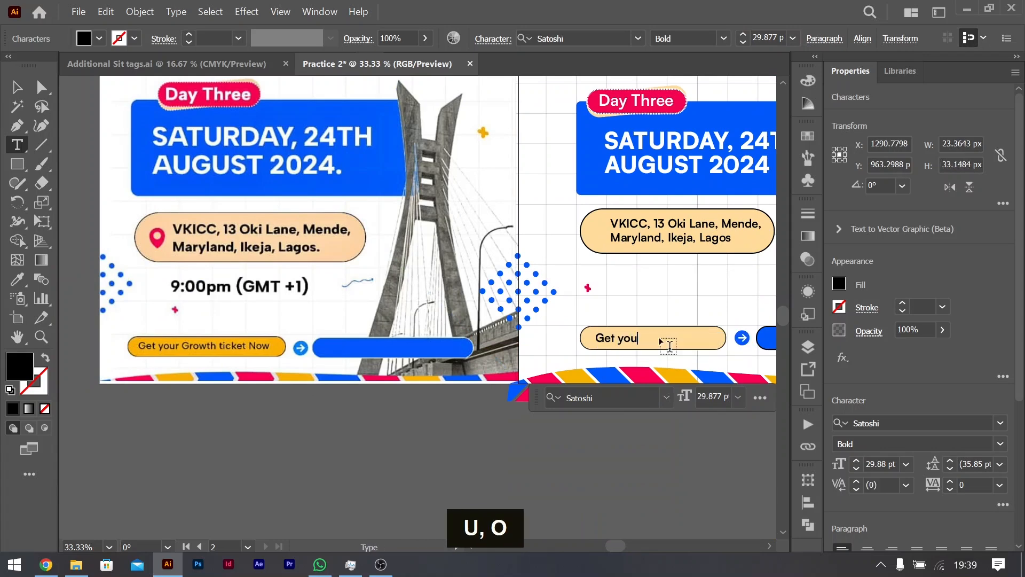
{"action": "type", "text": "r Growth ticket Now"}
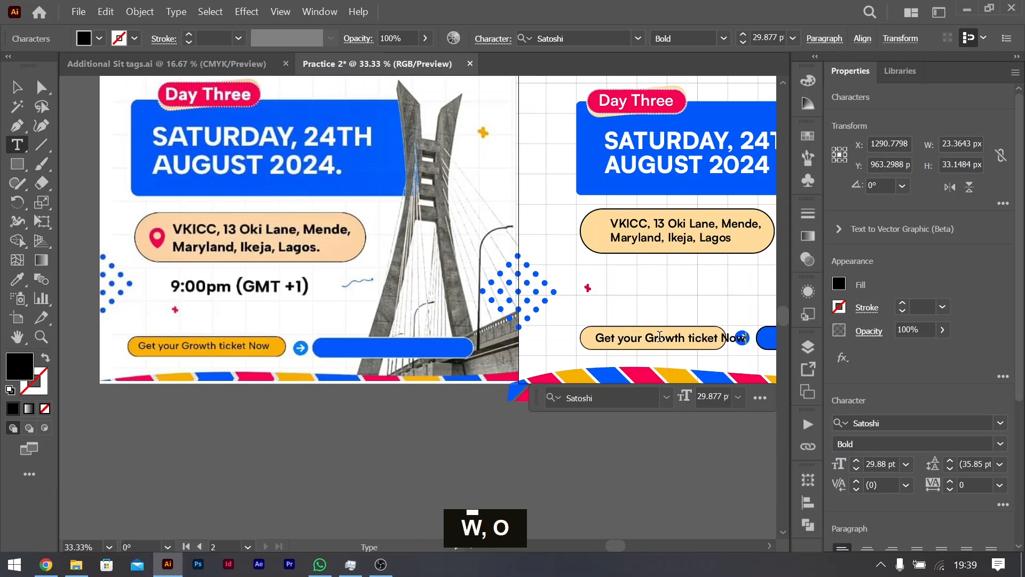
Step: Scale the "Get your Growth ticket Now" text down to about 24 pt and position it inside the small peach pill
{"action": "key", "text": "BackSpace"}
{"action": "left_click", "coordinate": [16, 86]}
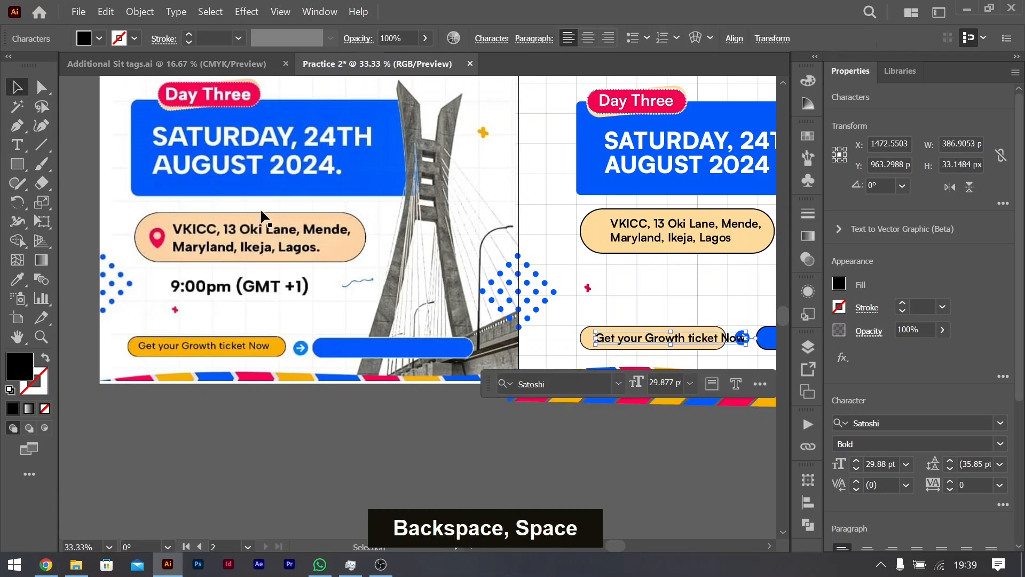
{"action": "left_click_drag", "start_coordinate": [745, 338], "coordinate": [719, 340]}
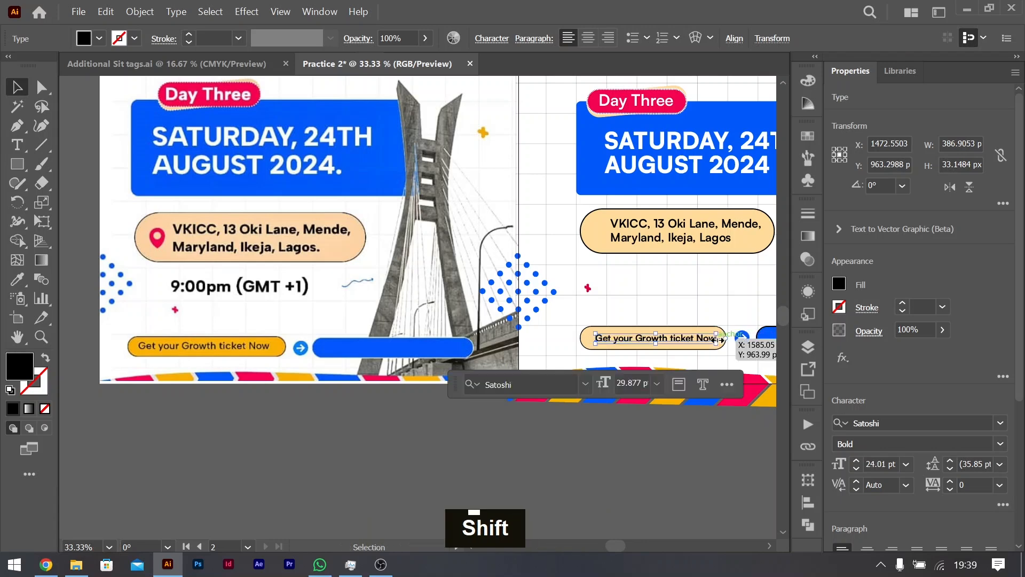
{"action": "left_click", "coordinate": [598, 340], "text": "shift"}
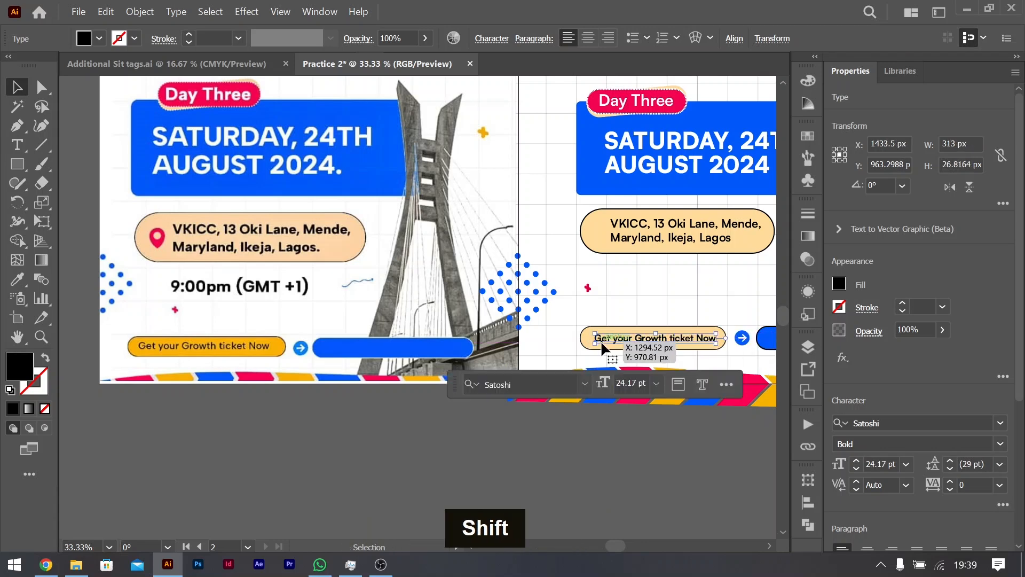
{"action": "scroll", "coordinate": [510, 332], "scroll_direction": "right", "scroll_amount": 3}
{"action": "scroll", "coordinate": [511, 327], "scroll_direction": "right", "scroll_amount": 4}
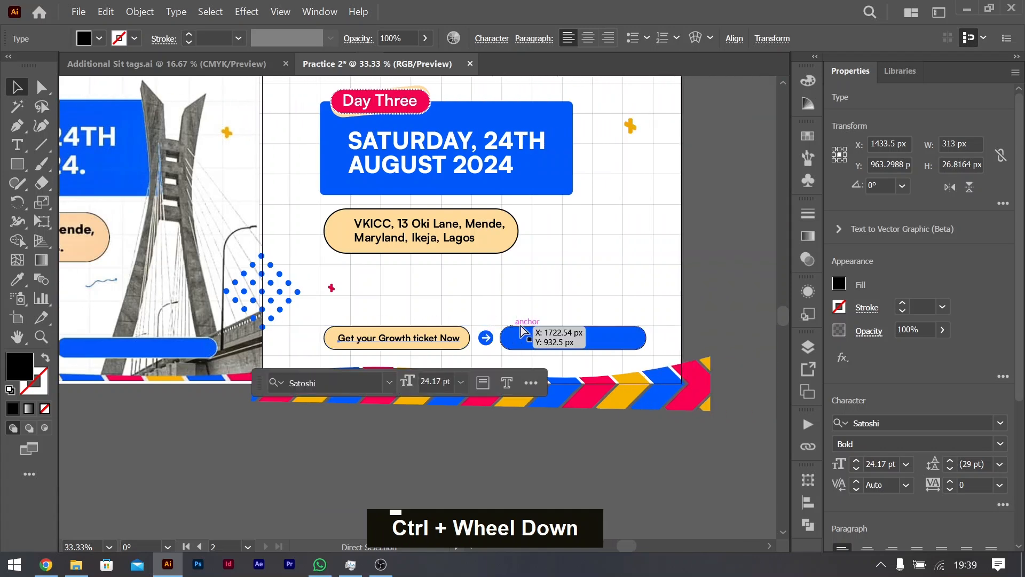
{"action": "left_click_drag", "start_coordinate": [449, 339], "coordinate": [606, 344]}
{"action": "double_click", "coordinate": [605, 343]}
{"action": "key", "text": "ctrl+a"}
{"action": "type", "text": "222"}
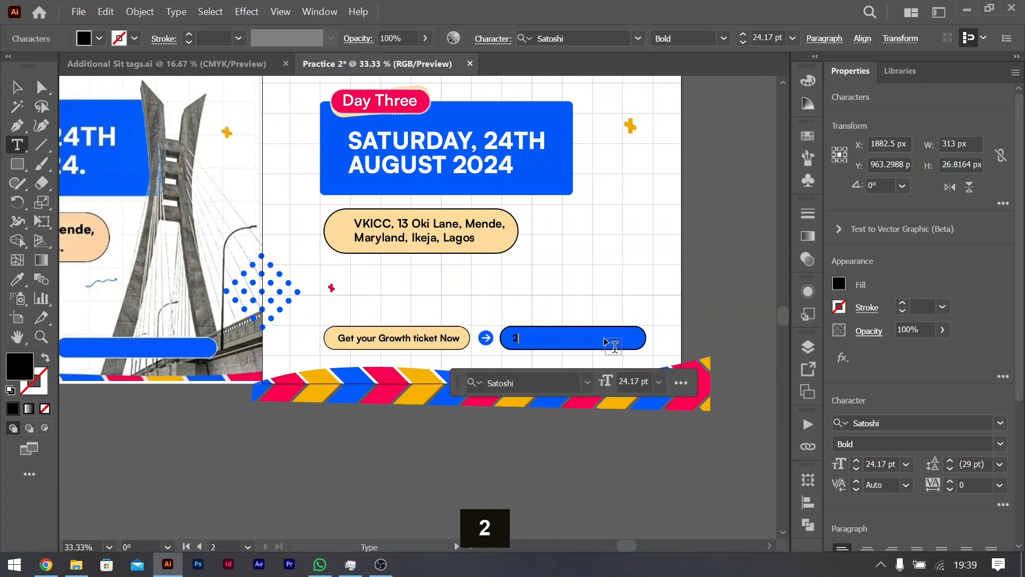
{"action": "key", "text": "BackSpace"}
{"action": "key", "text": "BackSpace"}
{"action": "key", "text": "BackSpace"}
{"action": "key", "text": "BackSpace"}
{"action": "type", "text": "w"}
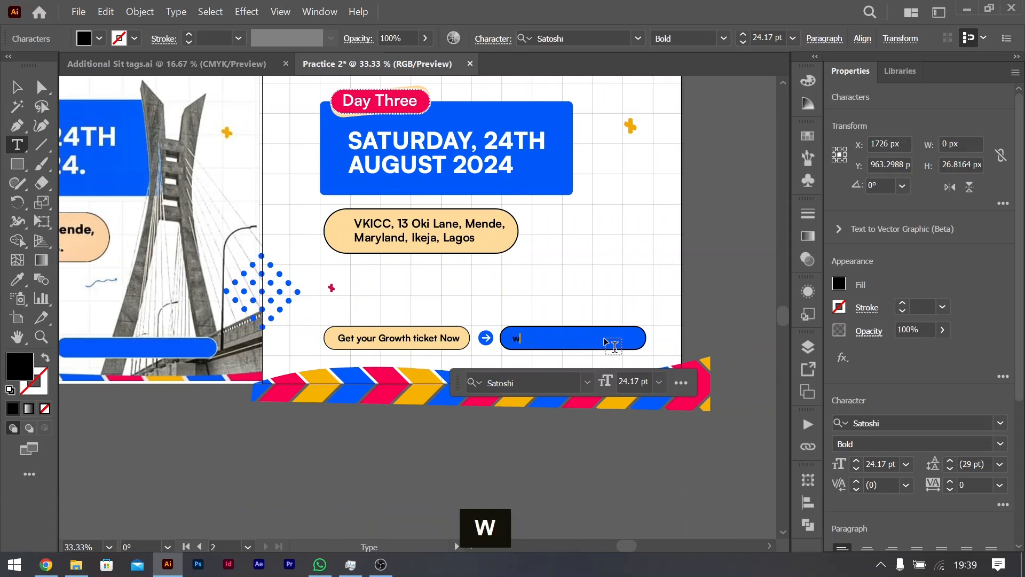
{"action": "type", "text": "ww.g"}
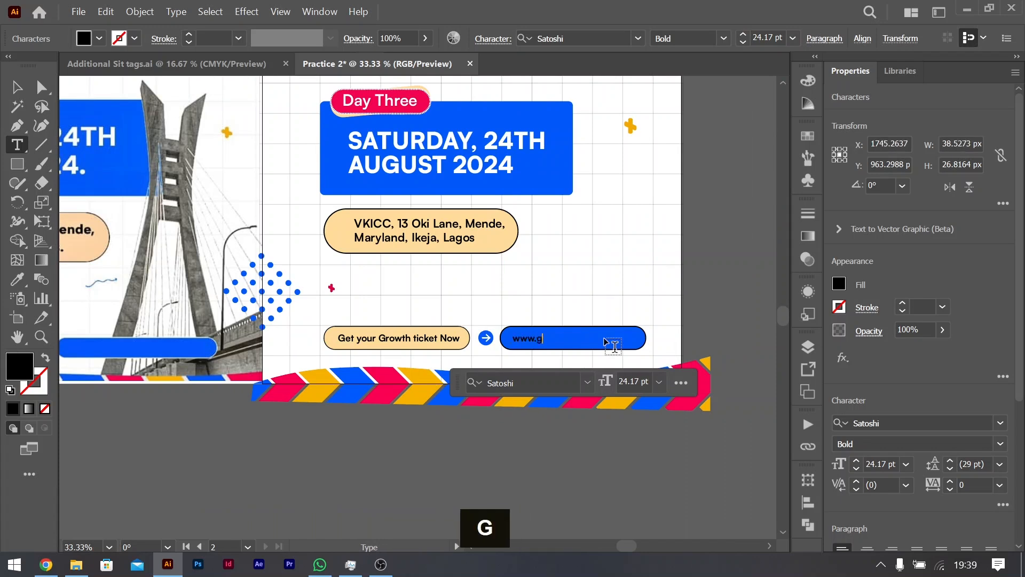
{"action": "type", "text": "etyourgrowthi"}
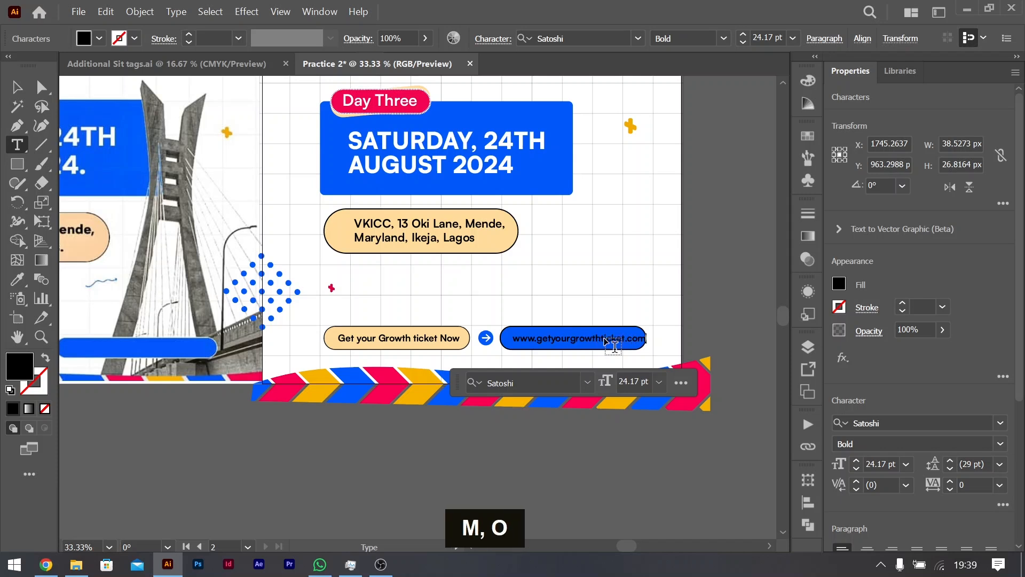
{"action": "key", "text": "ctrl+a"}
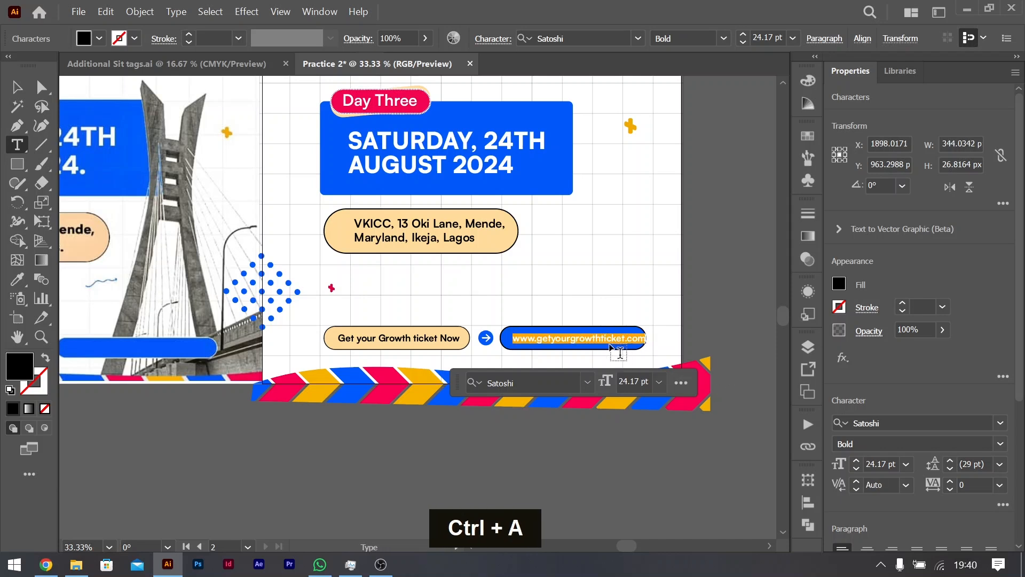
{"action": "left_click", "coordinate": [617, 339]}
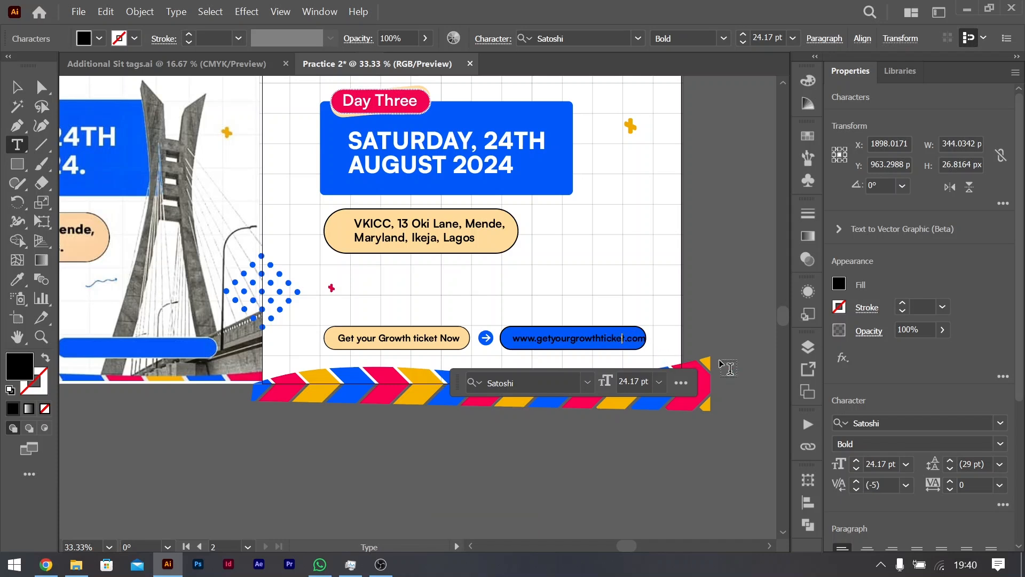
{"action": "key", "text": "Right"}
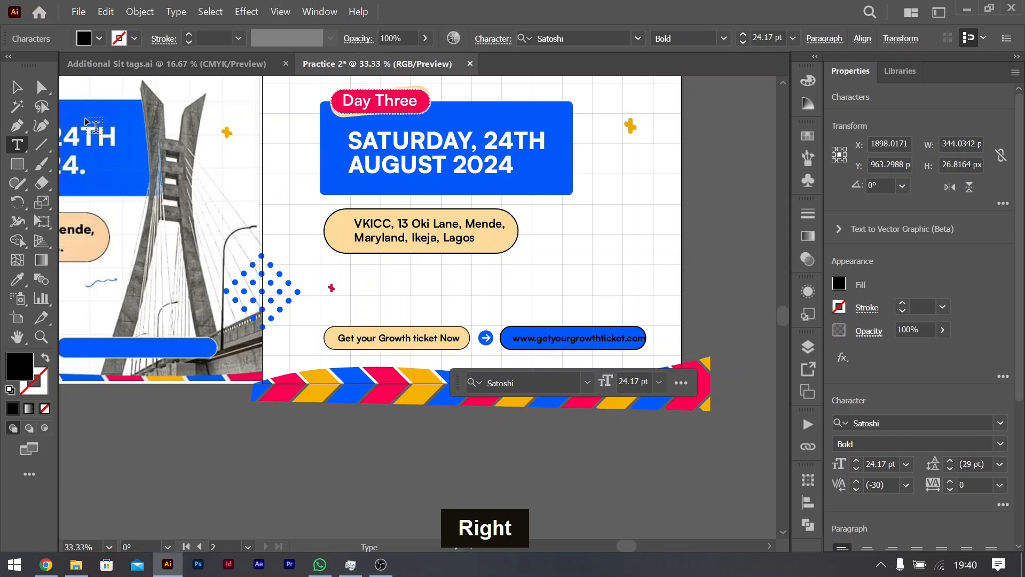
{"action": "left_click", "coordinate": [16, 87]}
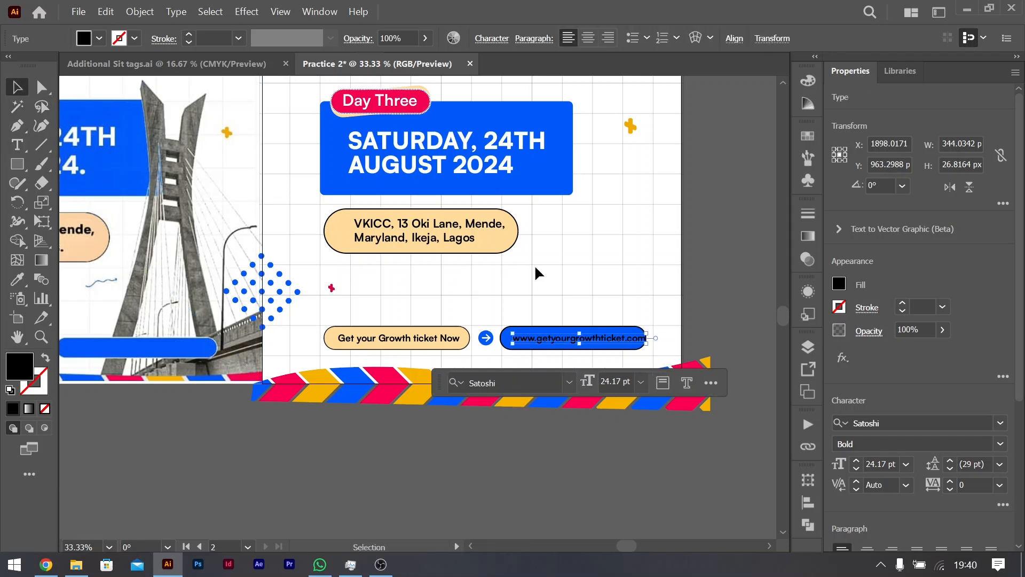
Step: Widen the blue pill to about 410 px around the website text and fill that text with white
{"action": "left_click", "coordinate": [626, 336]}
{"action": "left_click_drag", "start_coordinate": [647, 338], "coordinate": [661, 340]}
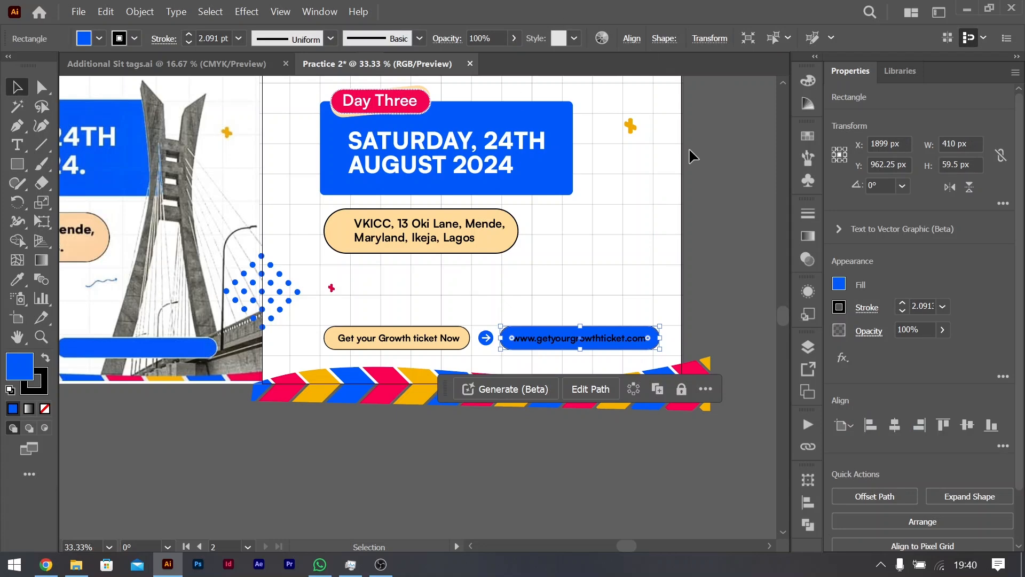
{"action": "left_click", "coordinate": [647, 340]}
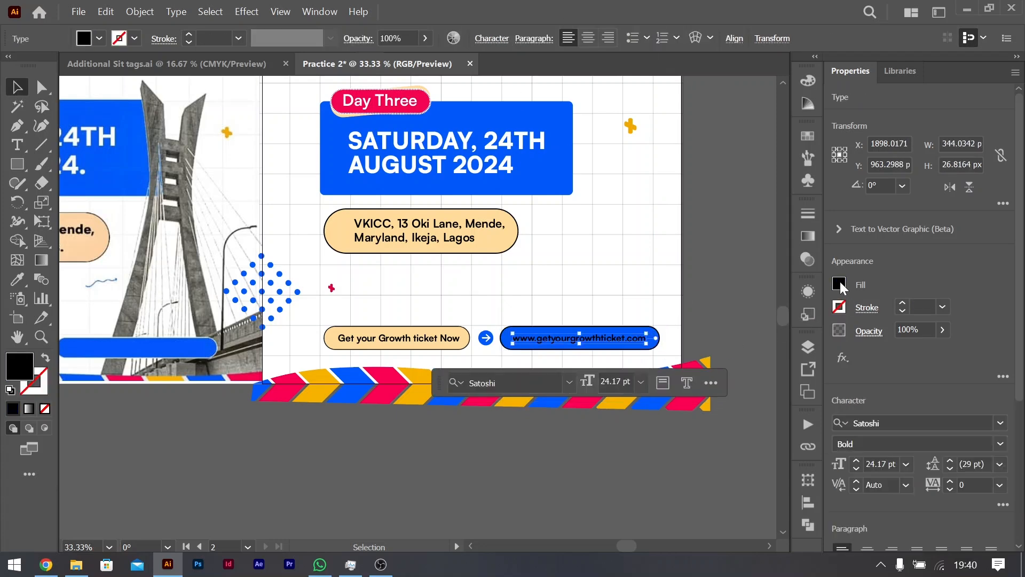
{"action": "left_click", "coordinate": [839, 283]}
{"action": "double_click", "coordinate": [689, 342]}
Step: Place a copy of the venue address text in the blue-outlined rectangle and replace it with "10+"
{"action": "scroll", "coordinate": [610, 235], "scroll_direction": "up", "scroll_amount": 2}
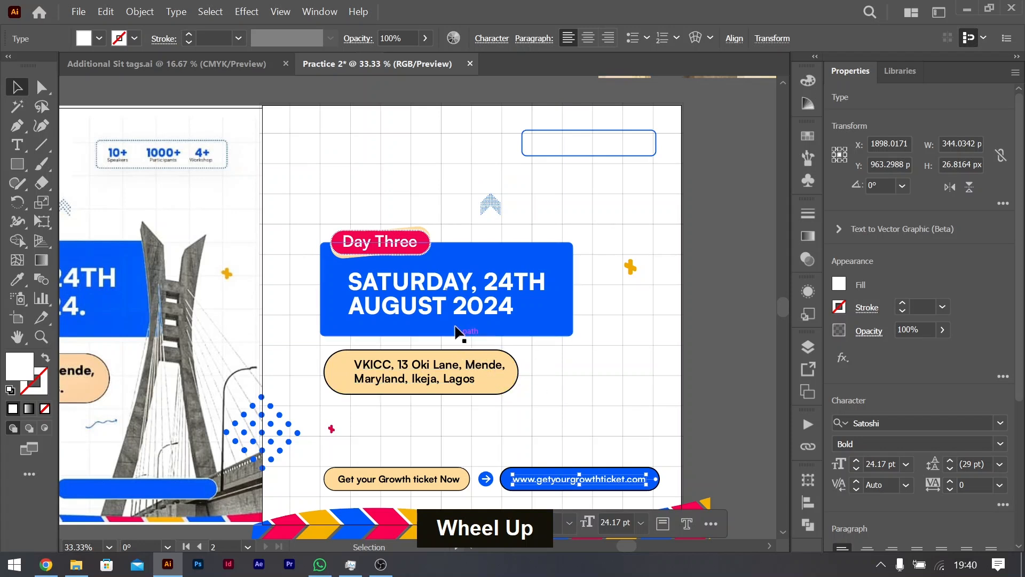
{"action": "left_click_drag", "start_coordinate": [434, 374], "coordinate": [595, 151]}
{"action": "double_click", "coordinate": [594, 151]}
{"action": "key", "text": "ctrl+a"}
{"action": "type", "text": "10+"}
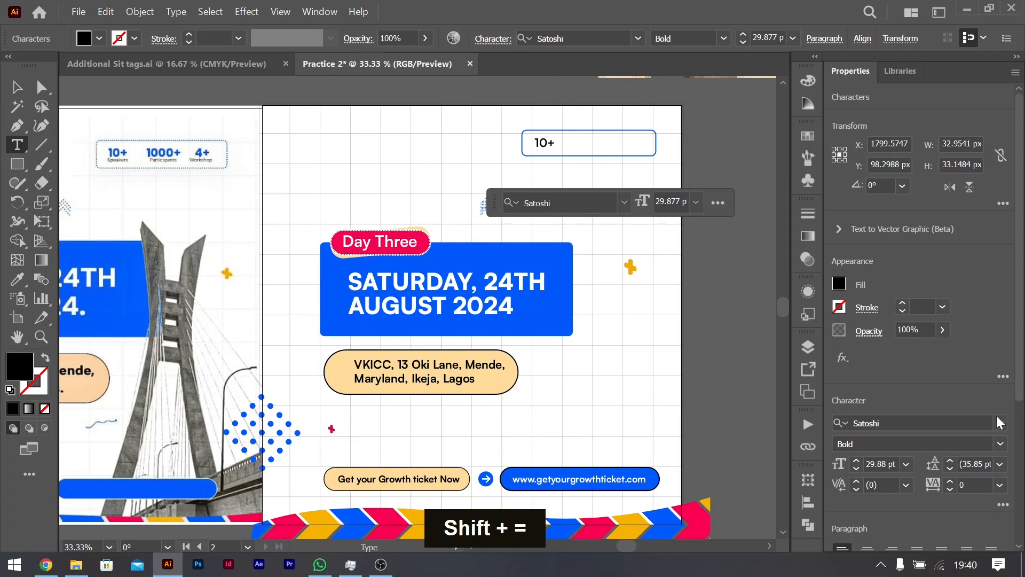
Step: Set the "10+" text to the Black font style and fill it with the flyer's blue
{"action": "left_click", "coordinate": [838, 291]}
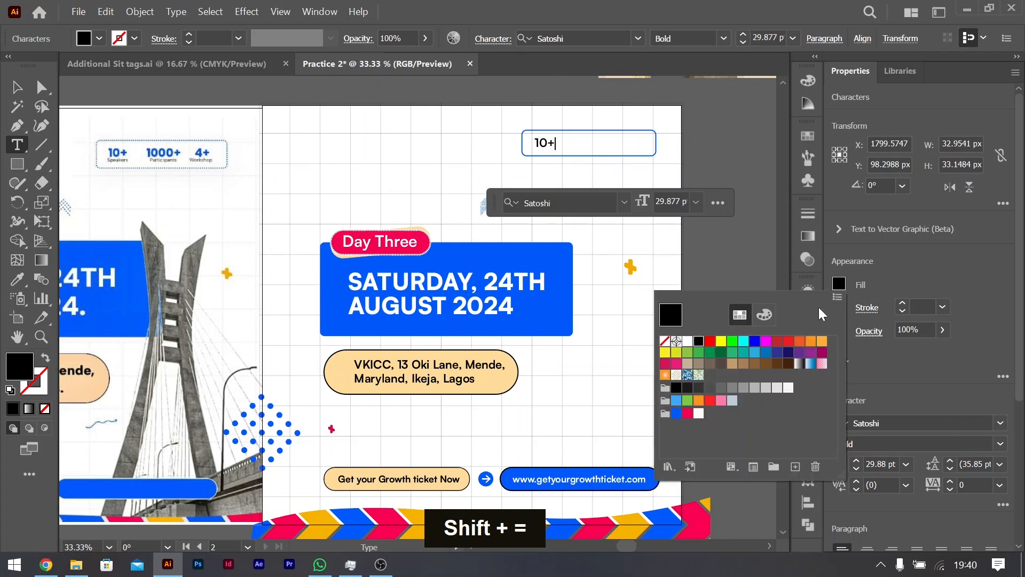
{"action": "left_click", "coordinate": [688, 413]}
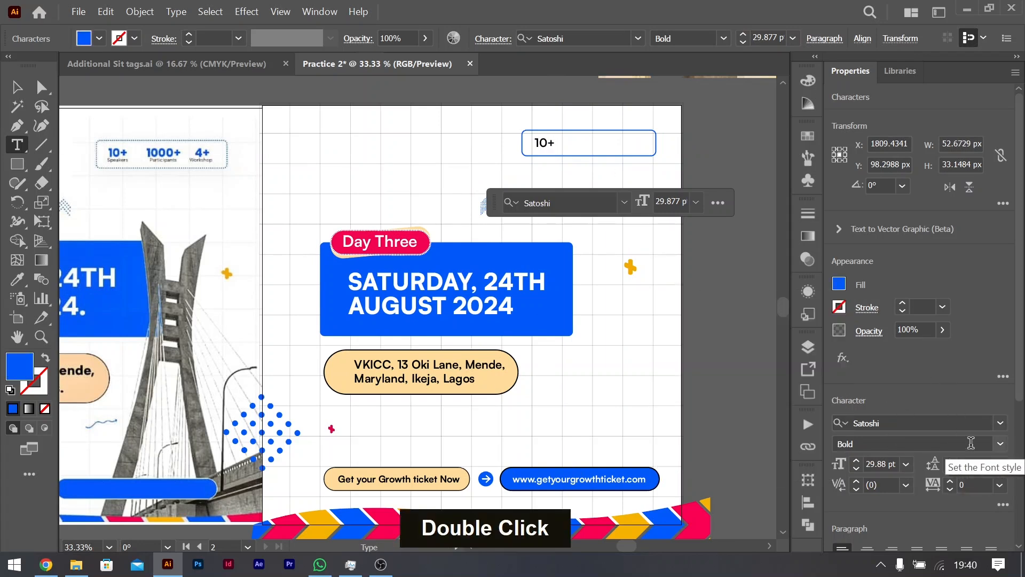
{"action": "key", "text": "ctrl+a"}
{"action": "left_click", "coordinate": [1000, 444]}
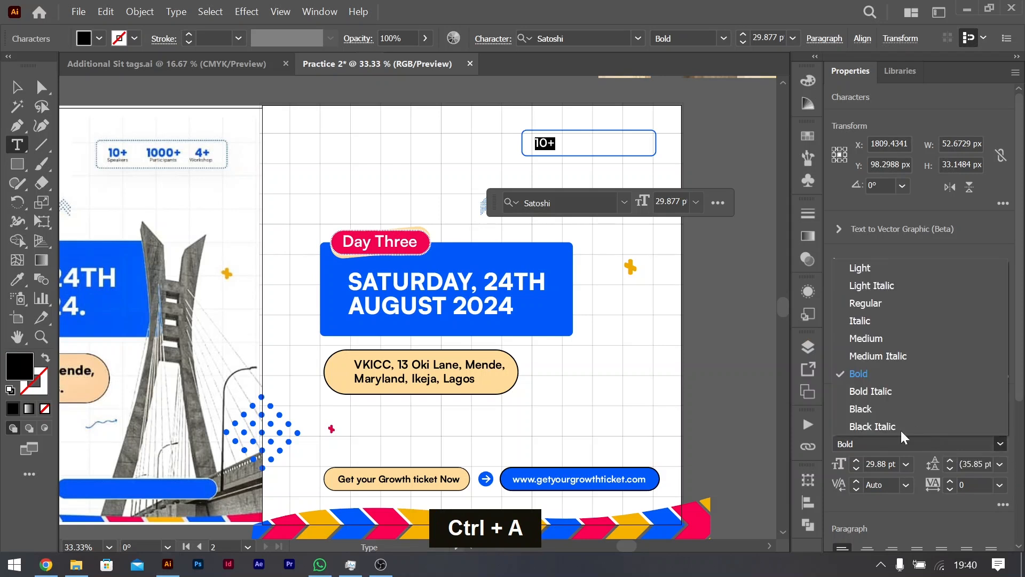
{"action": "left_click", "coordinate": [885, 410]}
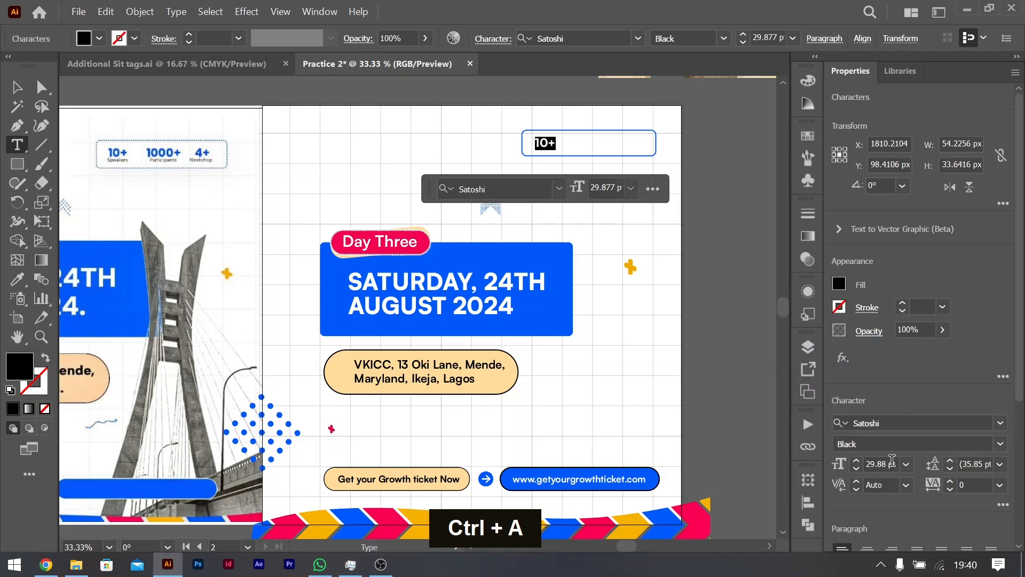
{"action": "left_click", "coordinate": [839, 283]}
{"action": "double_click", "coordinate": [676, 414]}
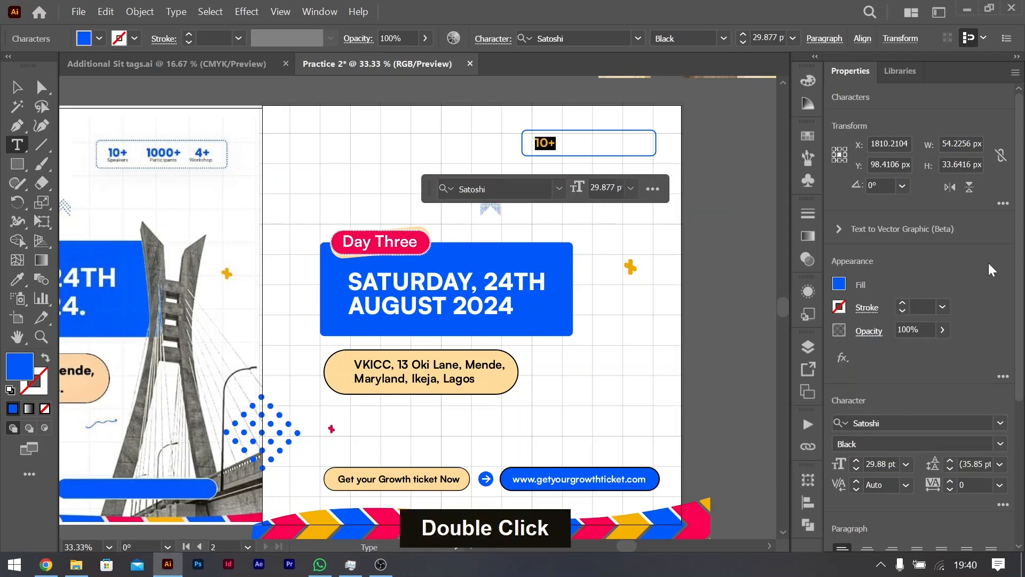
{"action": "left_click", "coordinate": [16, 87]}
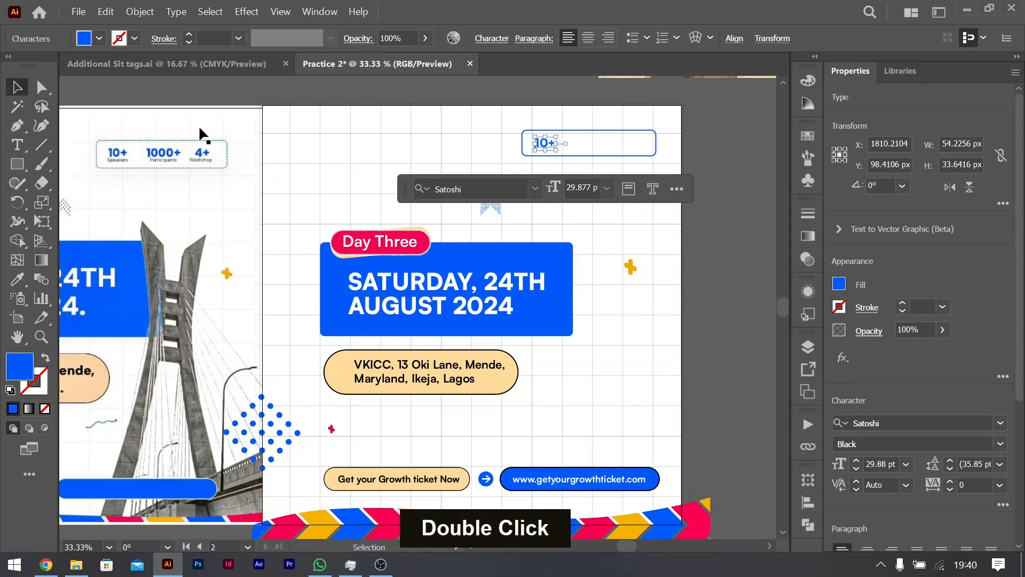
Step: Extend the blue-outlined rectangle downward to a height of about 86 px
{"action": "left_click", "coordinate": [584, 155]}
{"action": "left_click_drag", "start_coordinate": [588, 156], "coordinate": [587, 163]}
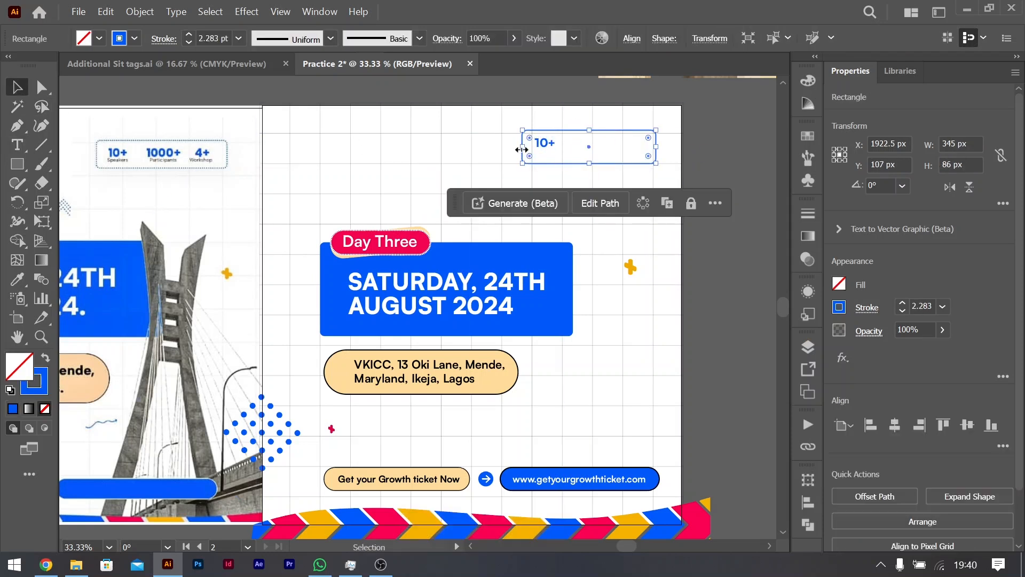
{"action": "key", "text": "alt"}
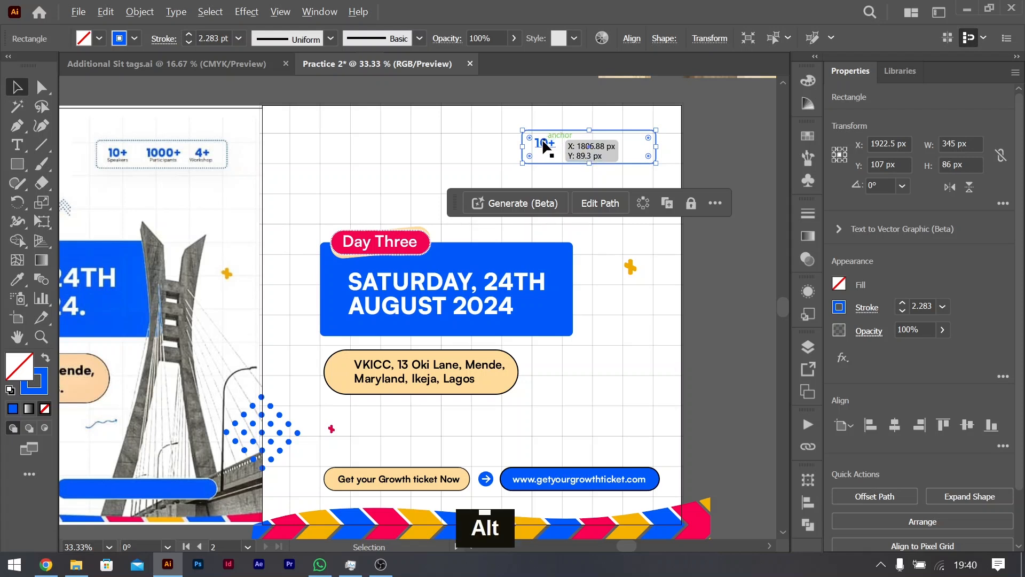
{"action": "left_click", "coordinate": [544, 145]}
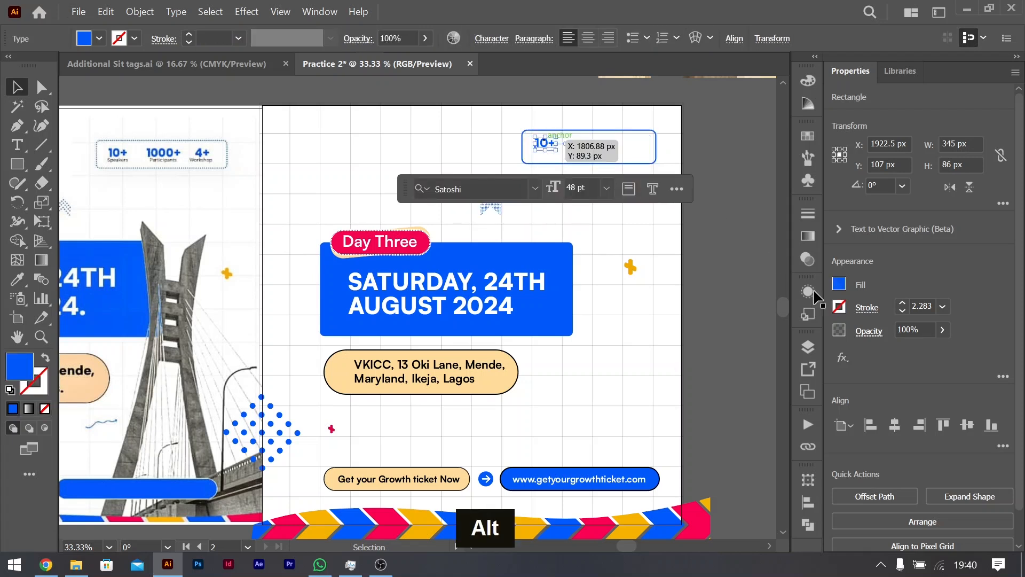
{"action": "left_click", "coordinate": [1007, 440]}
{"action": "left_click", "coordinate": [1003, 446]}
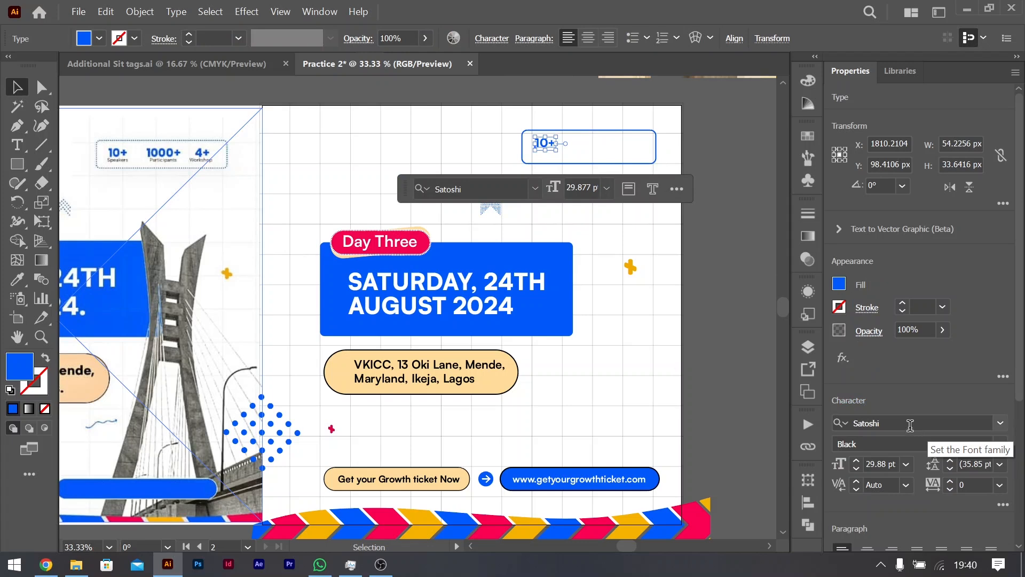
{"action": "left_click", "coordinate": [725, 136]}
Step: Copy the "10+" text to the middle of the outlined rectangle and change the copy to "1000+"
{"action": "left_click_drag", "start_coordinate": [550, 149], "coordinate": [584, 144], "text": "alt+shift"}
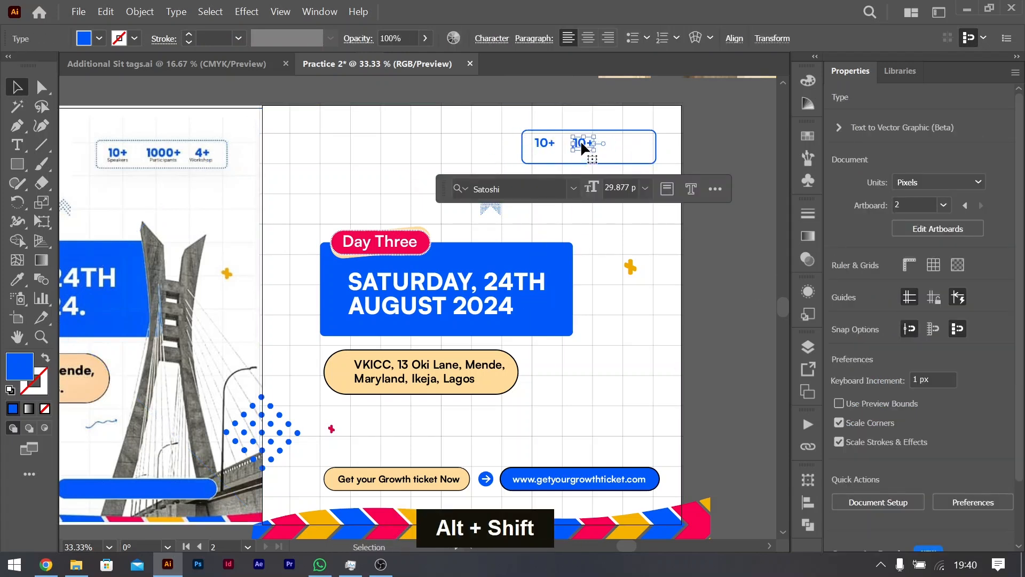
{"action": "double_click", "coordinate": [581, 143]}
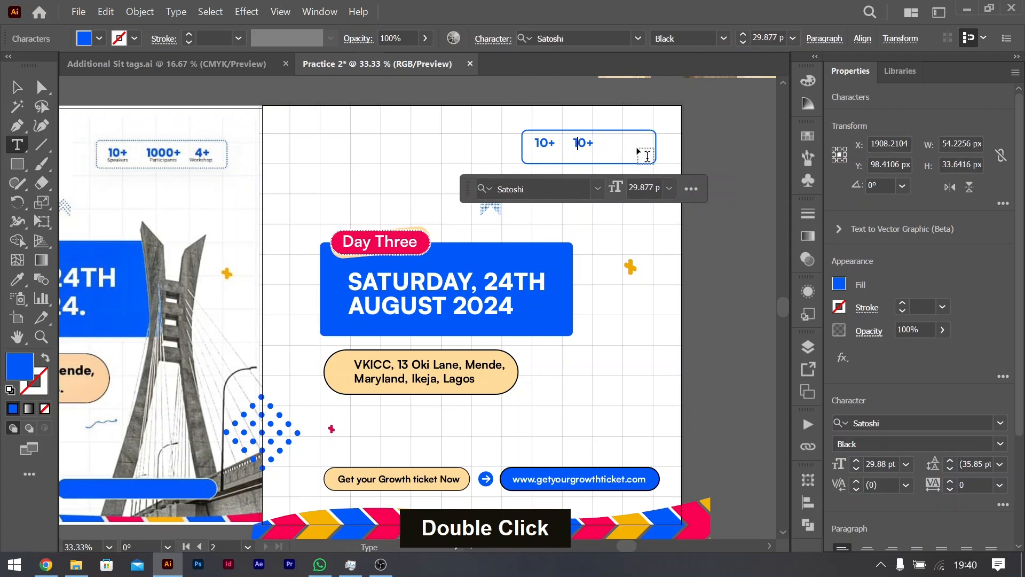
{"action": "type", "text": "00"}
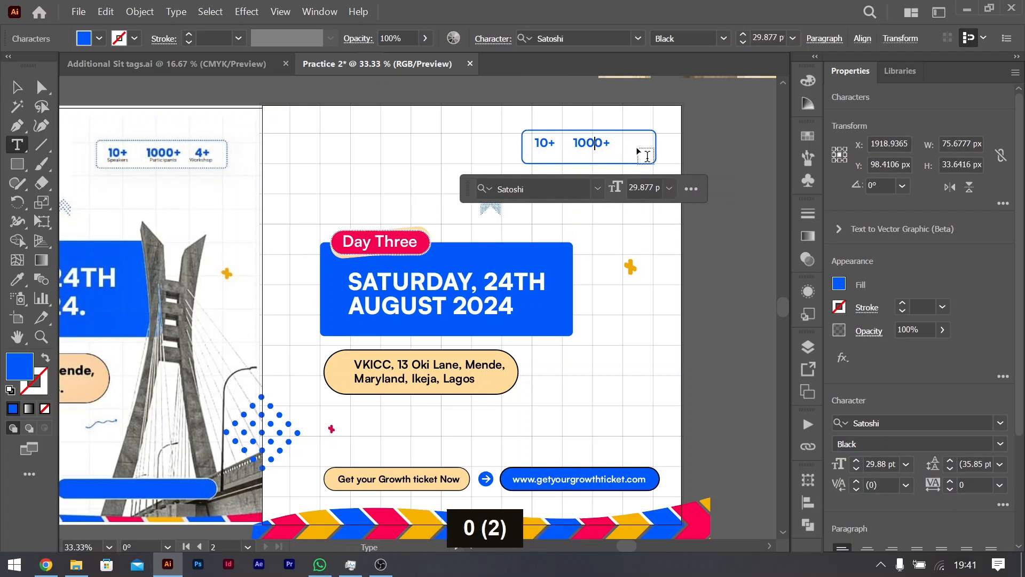
{"action": "left_click", "coordinate": [17, 87]}
Step: Copy the "1000+" text farther along the same row and replace the copy with "4+"
{"action": "left_click_drag", "start_coordinate": [597, 145], "coordinate": [642, 140], "text": "alt"}
{"action": "double_click", "coordinate": [642, 140]}
{"action": "key", "text": "ctrl+a"}
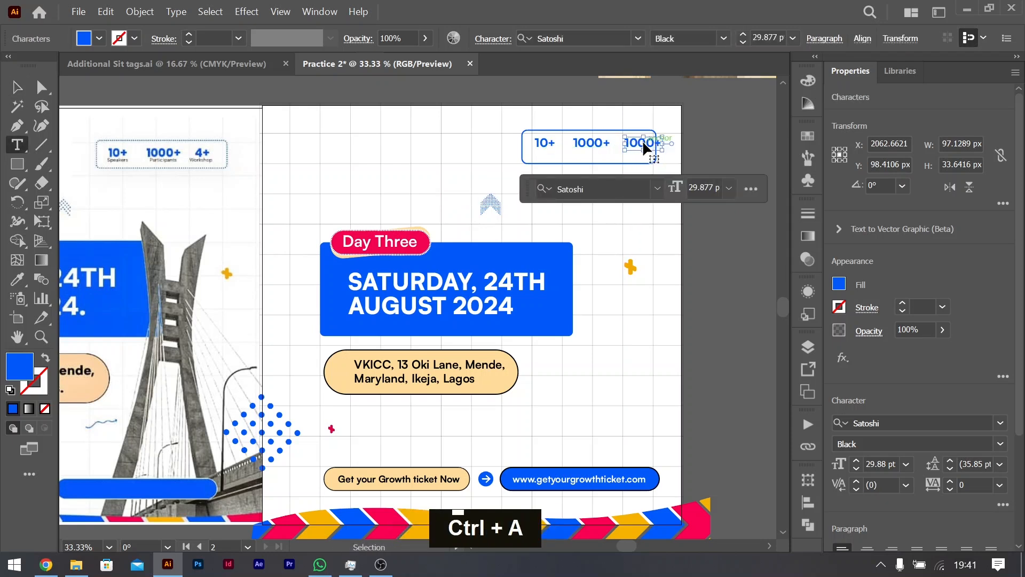
{"action": "type", "text": "4"}
{"action": "key", "text": "shift"}
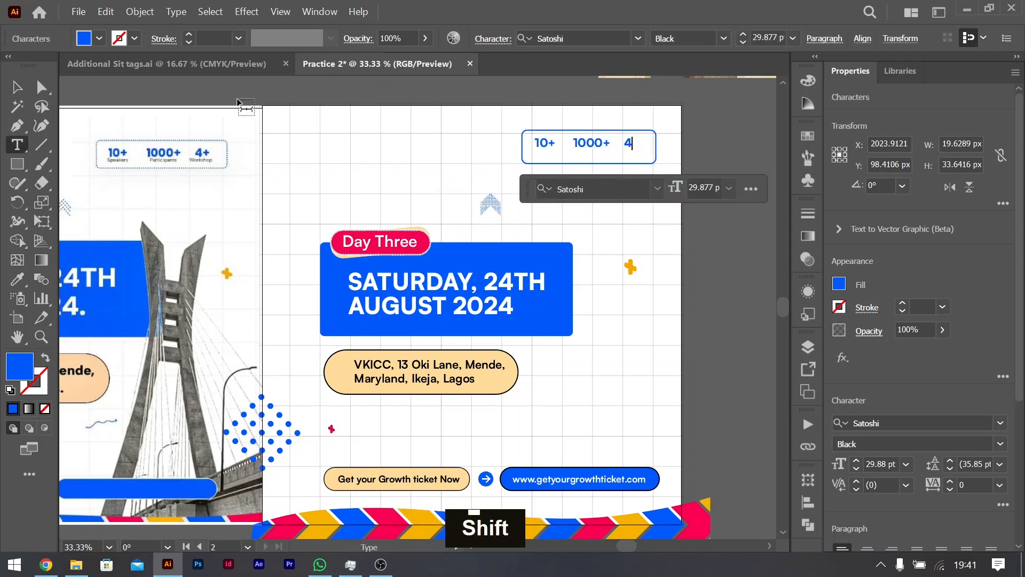
{"action": "type", "text": "+"}
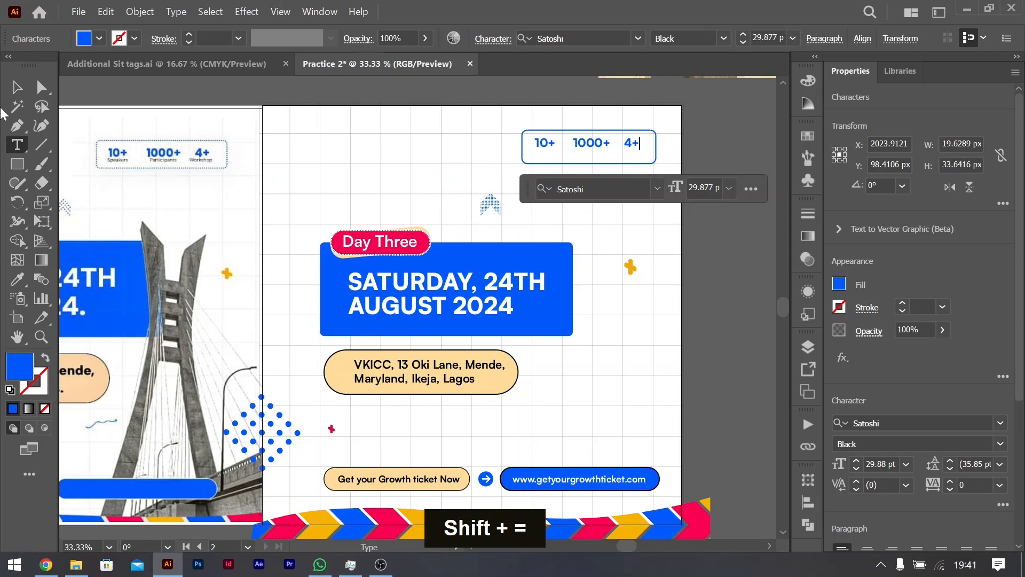
{"action": "left_click", "coordinate": [17, 87]}
{"action": "scroll", "coordinate": [434, 267], "scroll_direction": "left", "scroll_amount": 3}
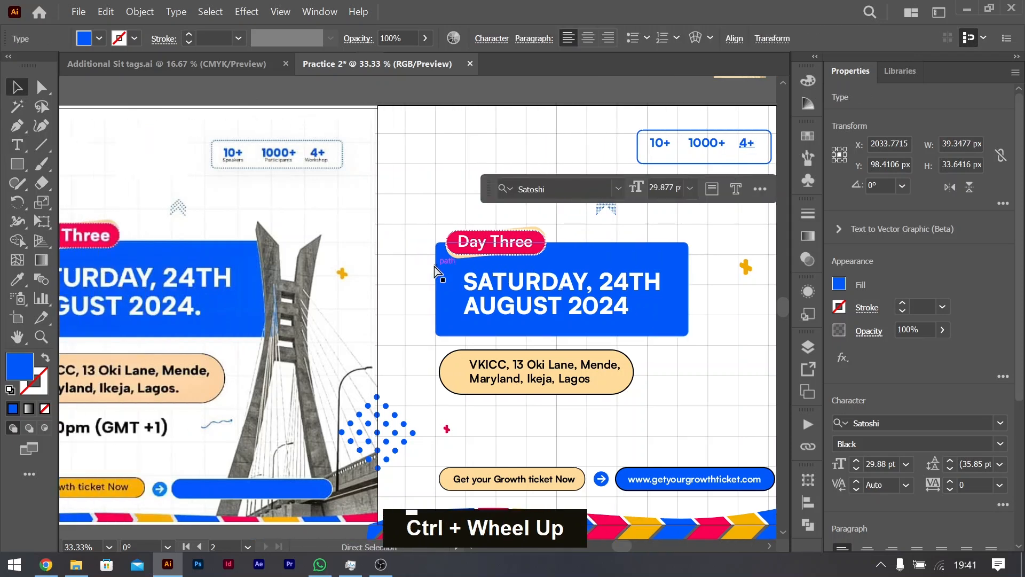
{"action": "scroll", "coordinate": [434, 267], "scroll_direction": "left", "scroll_amount": 3}
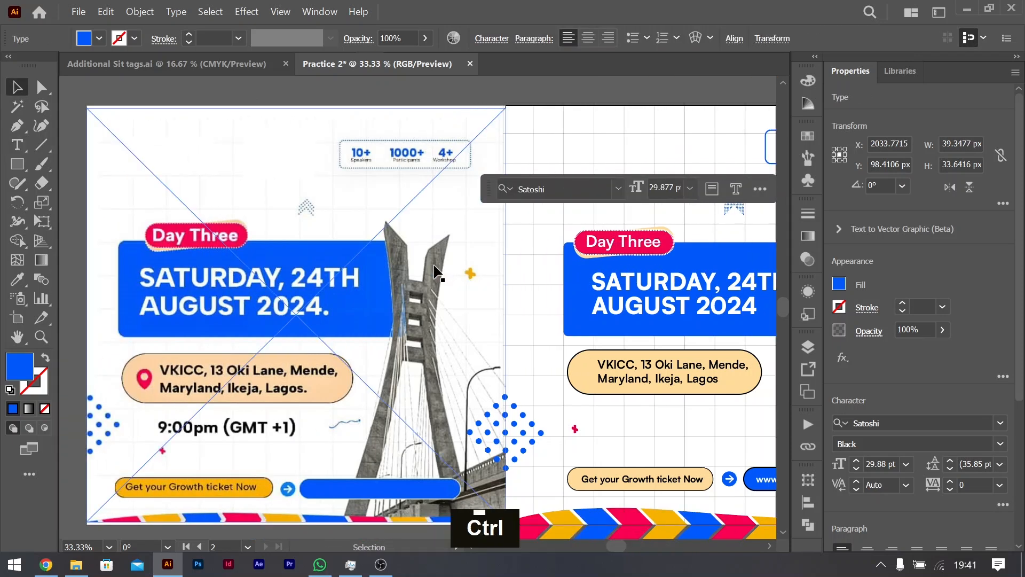
{"action": "scroll", "coordinate": [434, 266], "scroll_direction": "down", "scroll_amount": 3}
{"action": "scroll", "coordinate": [436, 272], "scroll_direction": "up", "scroll_amount": 2}
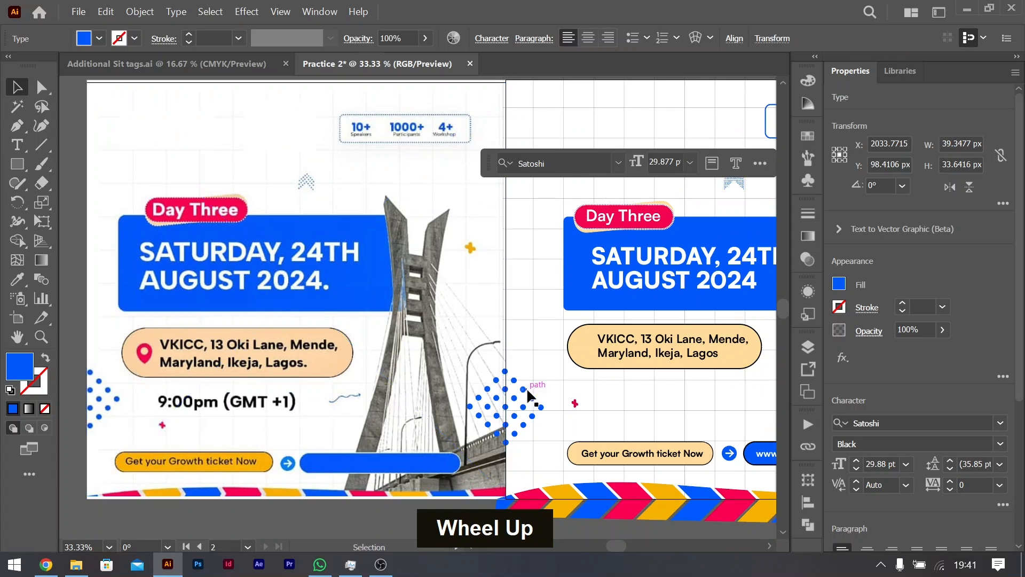
Step: Copy the venue text to just below its rounded shape and replace the copy's wording with "9:00pm ("
{"action": "scroll", "coordinate": [515, 369], "scroll_direction": "right", "scroll_amount": 6}
{"action": "scroll", "coordinate": [526, 355], "scroll_direction": "right", "scroll_amount": 4}
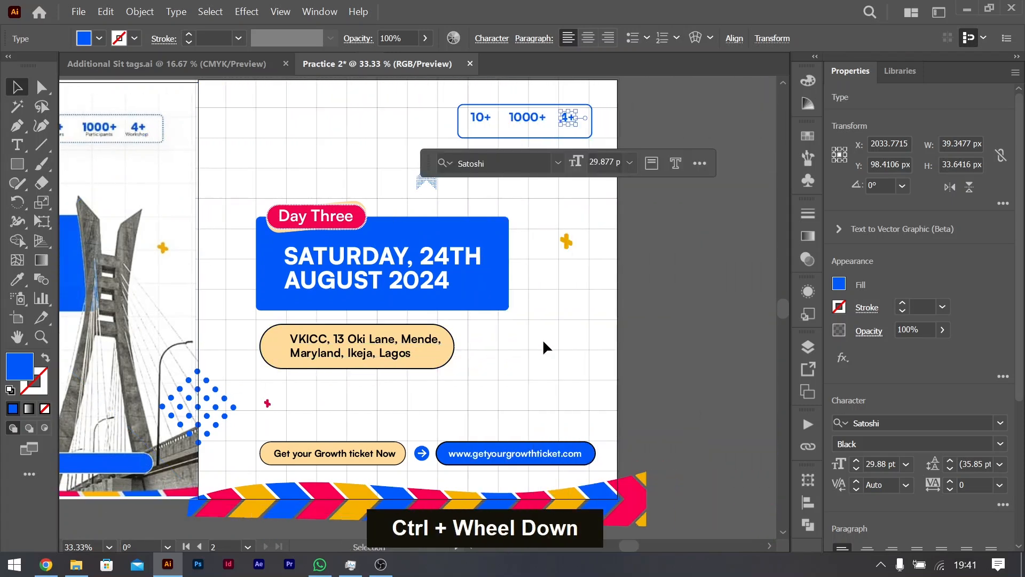
{"action": "scroll", "coordinate": [576, 333], "scroll_direction": "up", "scroll_amount": 2}
{"action": "scroll", "coordinate": [575, 334], "scroll_direction": "down", "scroll_amount": 4}
{"action": "scroll", "coordinate": [496, 350], "scroll_direction": "left", "scroll_amount": 5}
{"action": "scroll", "coordinate": [485, 356], "scroll_direction": "left", "scroll_amount": 4}
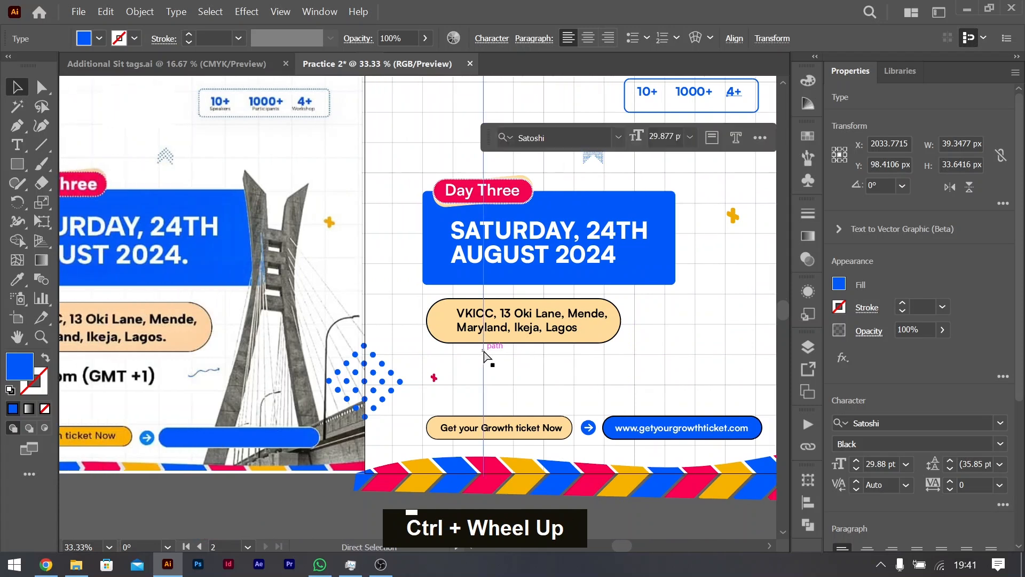
{"action": "left_click_drag", "start_coordinate": [604, 320], "coordinate": [604, 376]}
{"action": "double_click", "coordinate": [606, 370]}
{"action": "key", "text": "ctrl+a"}
{"action": "type", "text": "9:00"}
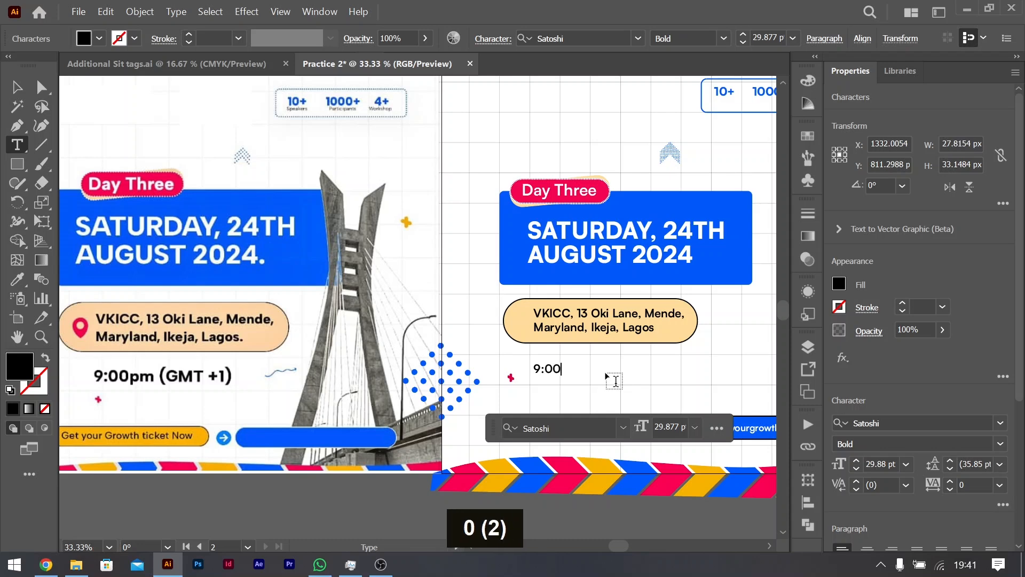
{"action": "type", "text": "pm "}
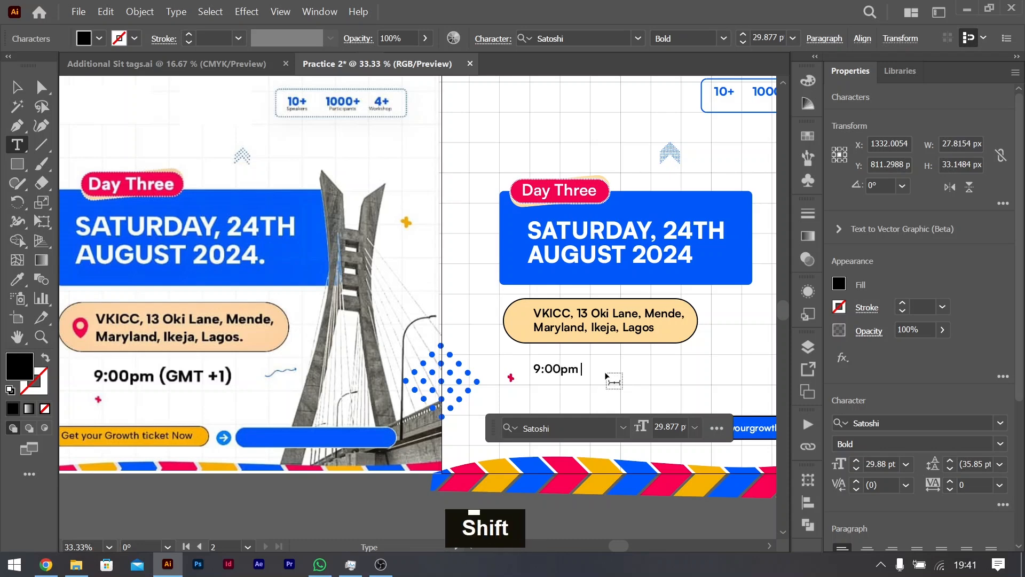
{"action": "type", "text": "(gmt)"}
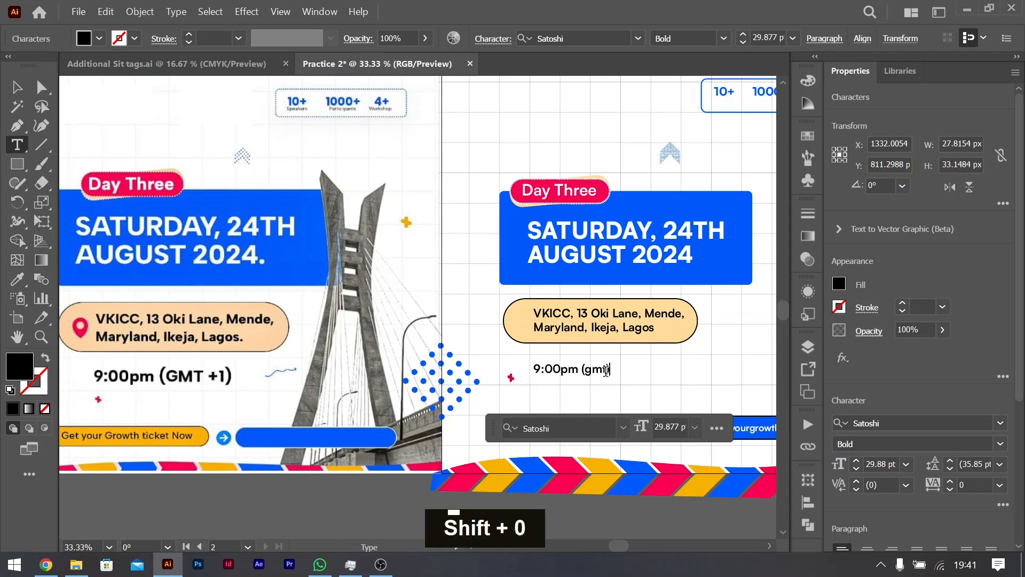
Step: Complete the time text below the venue shape with the capitalised time zone so it reads "9:00pm (GMT +1)"
{"action": "key", "text": "Left"}
{"action": "key", "text": "BackSpace"}
{"action": "key", "text": "BackSpace"}
{"action": "key", "text": "BackSpace"}
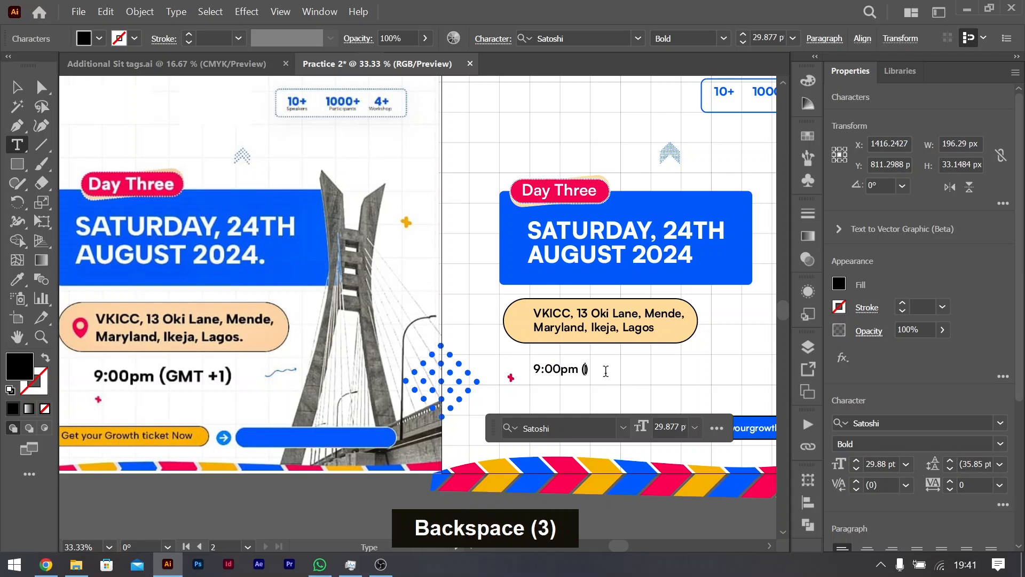
{"action": "key", "text": "Caps_Lock"}
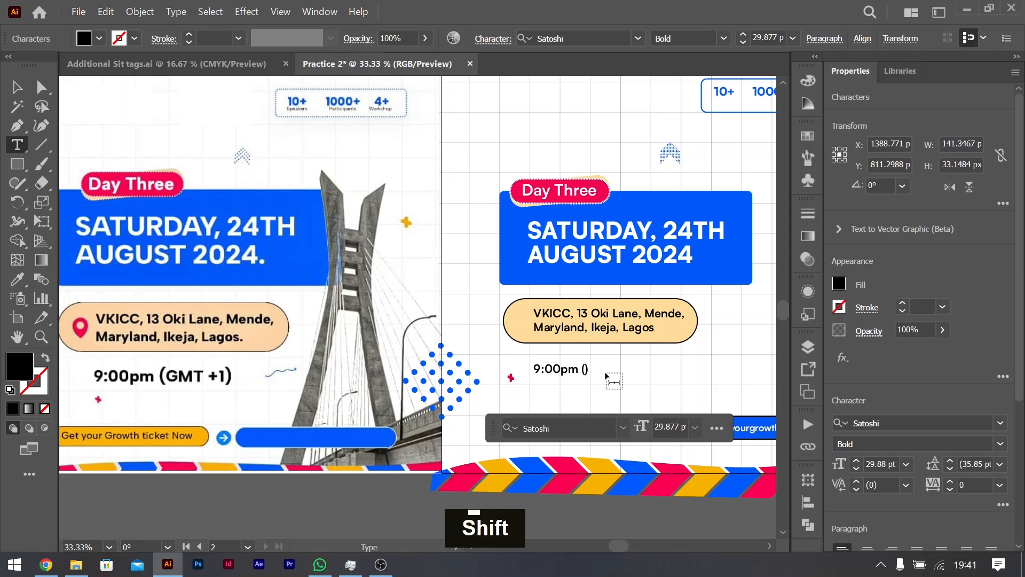
{"action": "type", "text": "gm"}
{"action": "key", "text": "BackSpace"}
{"action": "key", "text": "BackSpace"}
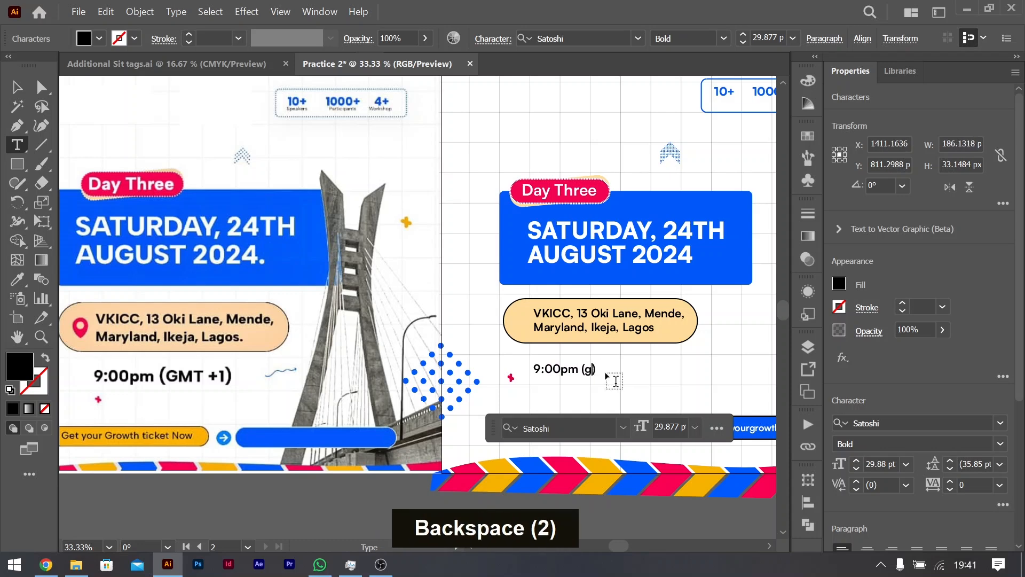
{"action": "key", "text": "Caps_Lock"}
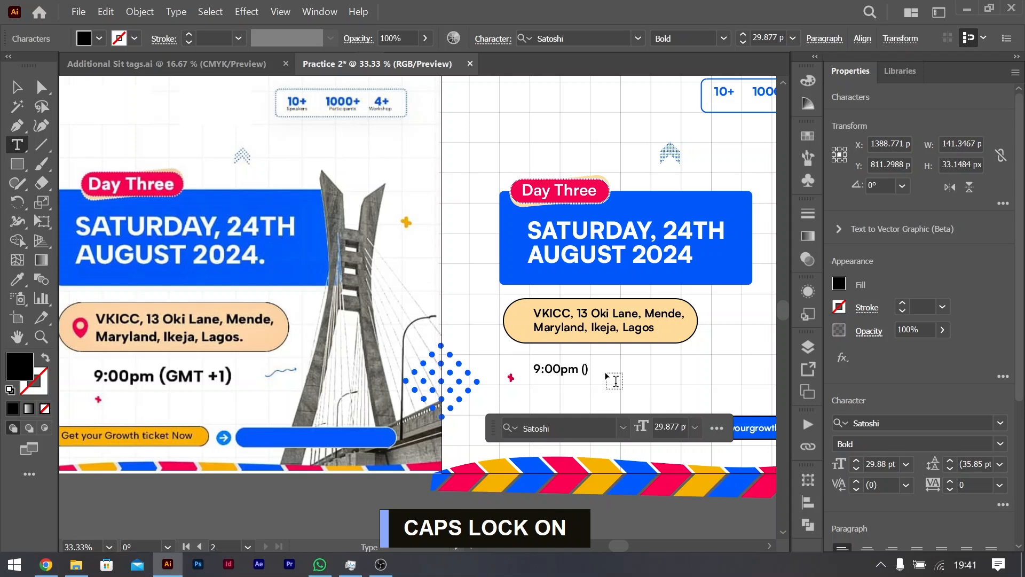
{"action": "type", "text": "GMT +1"}
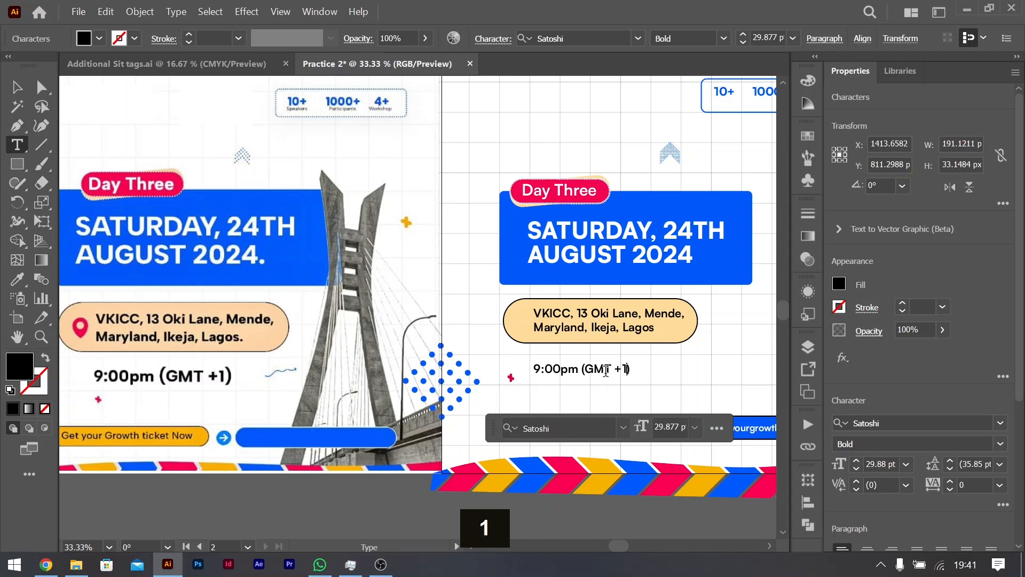
Step: Enlarge the "9:00pm (GMT +1)" text to about 43 pt and set its font style to Black
{"action": "left_click", "coordinate": [16, 92]}
{"action": "left_click_drag", "start_coordinate": [638, 369], "coordinate": [674, 369]}
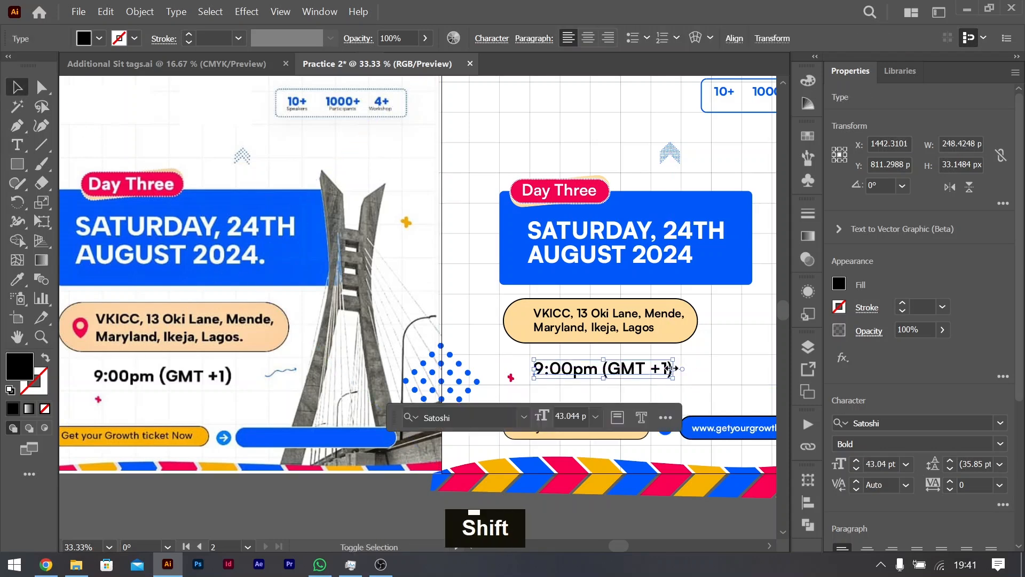
{"action": "left_click", "coordinate": [1000, 443]}
{"action": "left_click", "coordinate": [861, 408]}
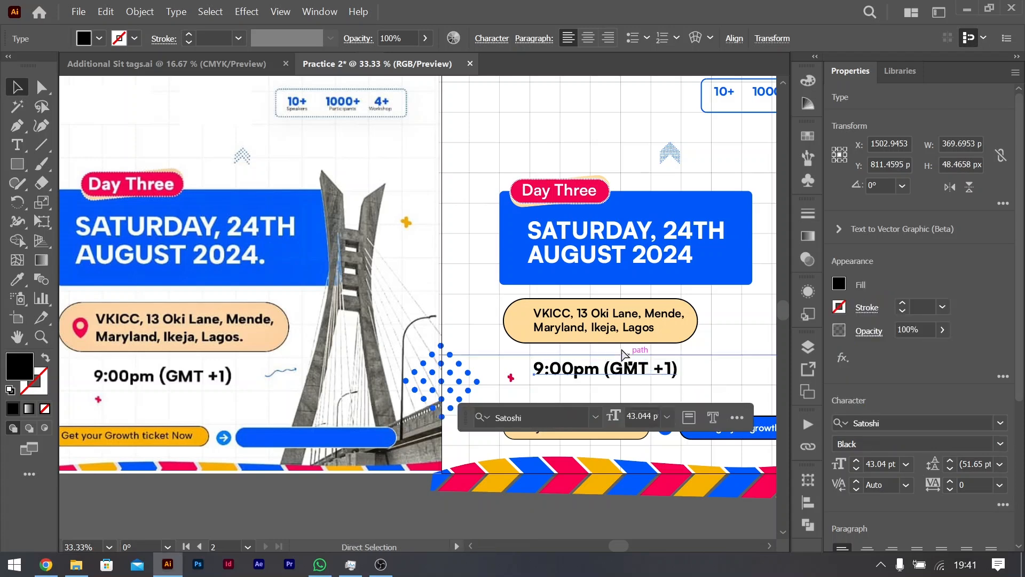
{"action": "scroll", "coordinate": [620, 353], "scroll_direction": "right", "scroll_amount": 6}
{"action": "left_click", "coordinate": [681, 271]}
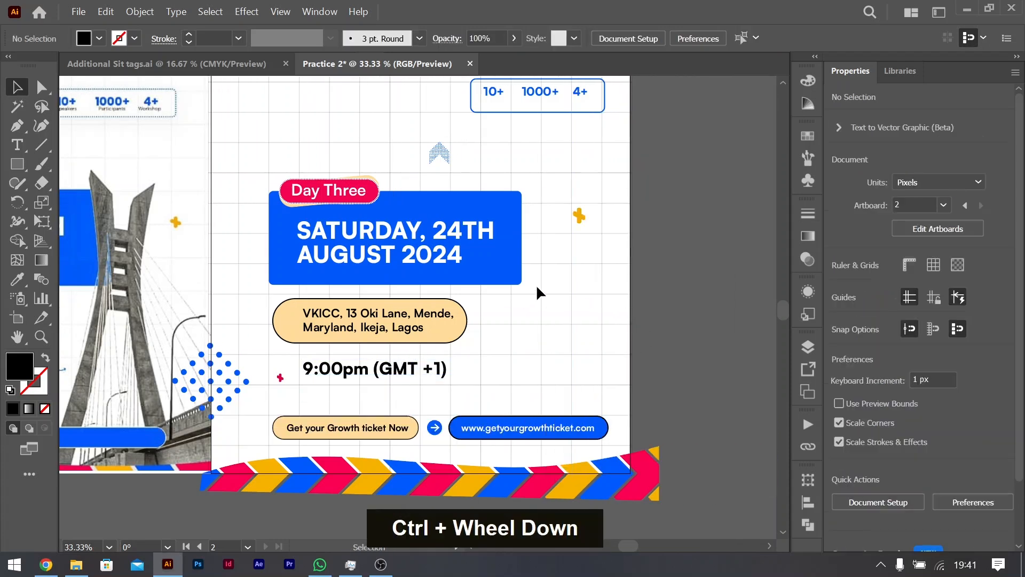
Step: Examine the location pin beside the venue text in the reference flyer up close
{"action": "scroll", "coordinate": [528, 293], "scroll_direction": "left", "scroll_amount": 5}
{"action": "scroll", "coordinate": [547, 291], "scroll_direction": "right", "scroll_amount": 1}
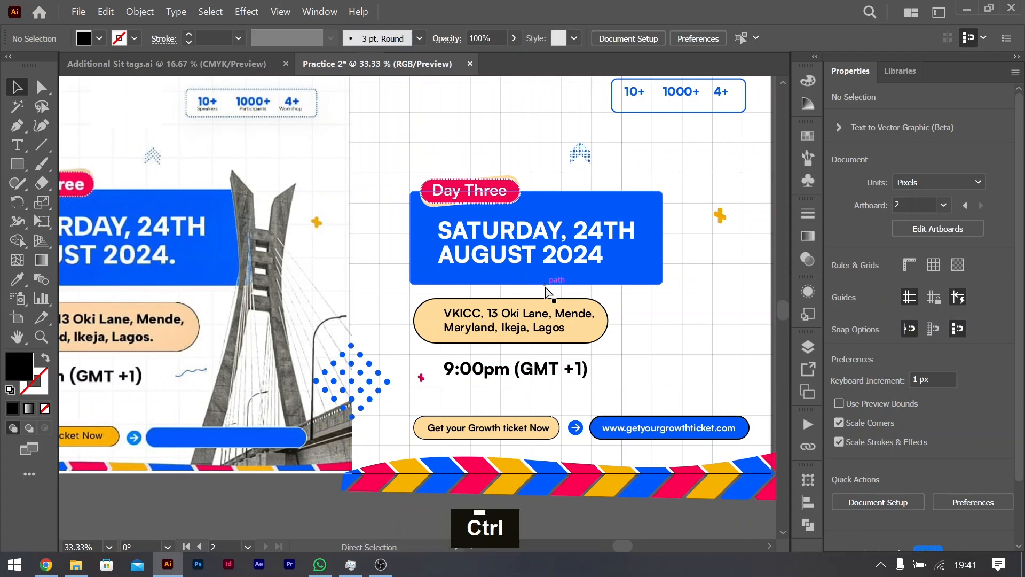
{"action": "scroll", "coordinate": [549, 293], "scroll_direction": "left", "scroll_amount": 1}
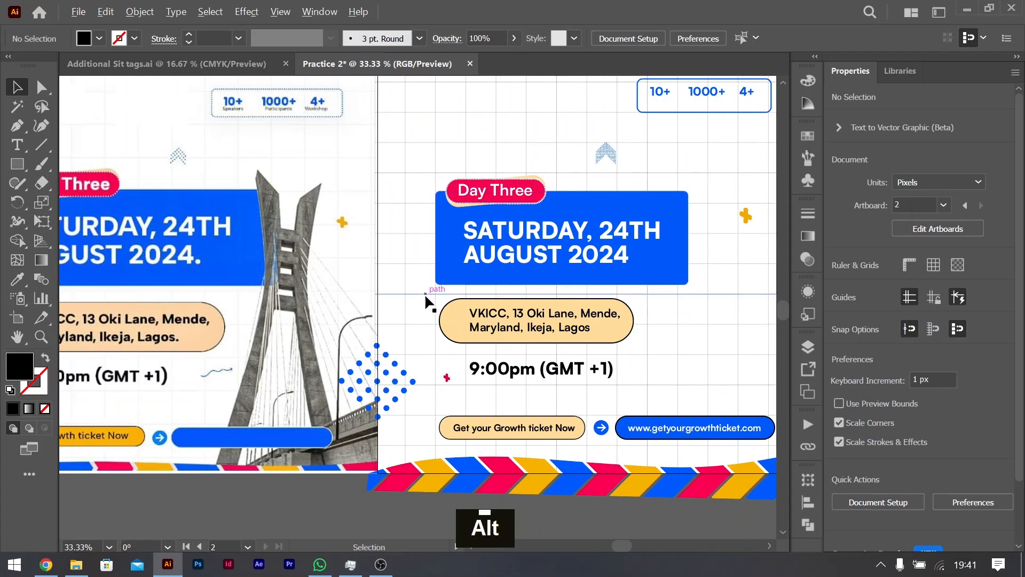
{"action": "scroll", "coordinate": [426, 297], "scroll_direction": "down", "scroll_amount": 2}
{"action": "scroll", "coordinate": [231, 355], "scroll_direction": "up", "scroll_amount": 1}
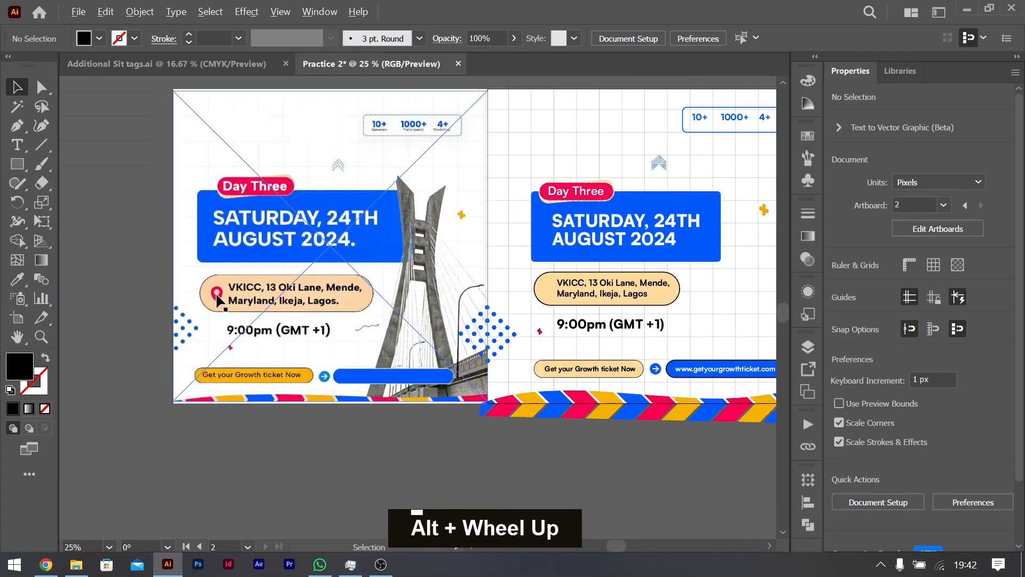
{"action": "scroll", "coordinate": [215, 301], "scroll_direction": "up", "scroll_amount": 3}
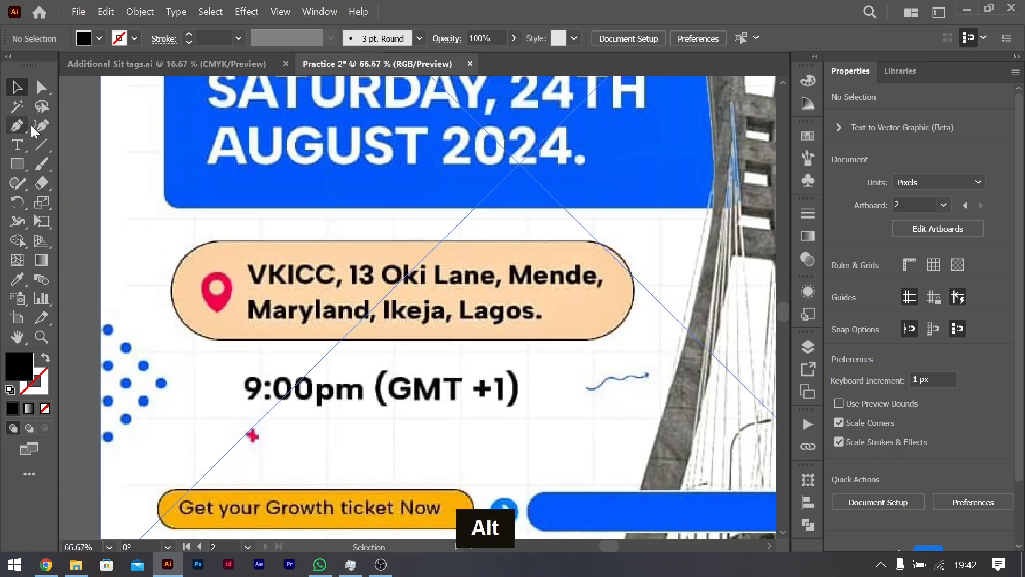
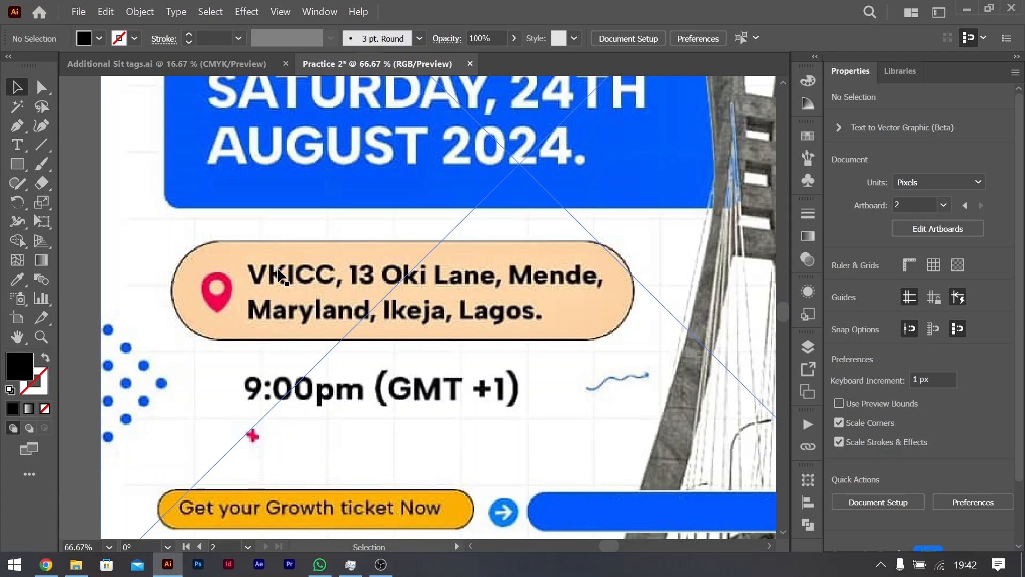
Step: Draw a black circle about 176 px in diameter over the venue shape in the reference flyer
{"action": "scroll", "coordinate": [436, 310], "scroll_direction": "down", "scroll_amount": 1}
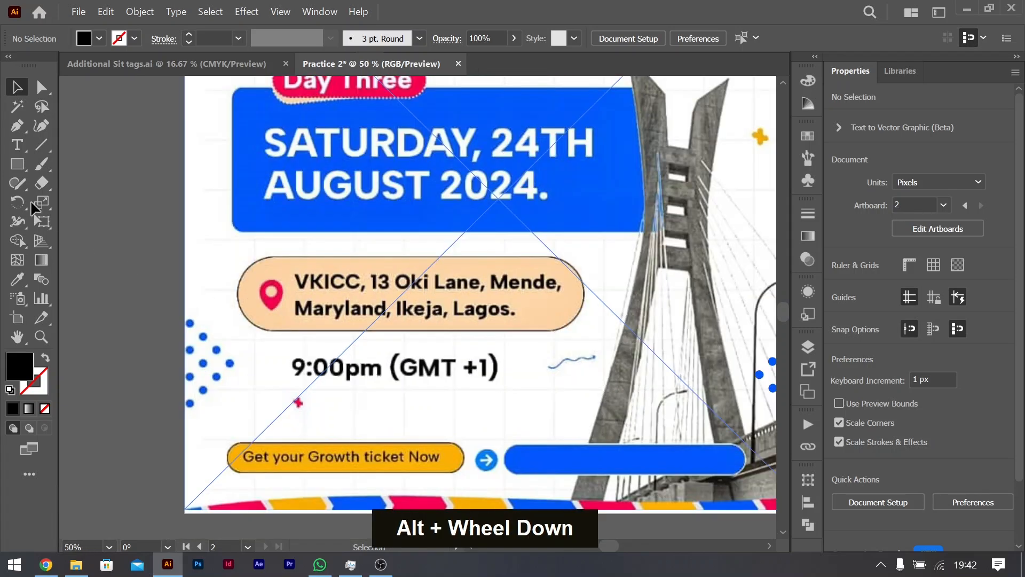
{"action": "right_click", "coordinate": [17, 164]}
{"action": "left_click", "coordinate": [73, 207]}
{"action": "mouse_move", "coordinate": [401, 314]}
{"action": "left_mouse_down"}
{"action": "mouse_move", "coordinate": [441, 328]}
{"action": "mouse_move", "coordinate": [454, 347]}
{"action": "mouse_move", "coordinate": [452, 336]}
{"action": "left_mouse_up"}
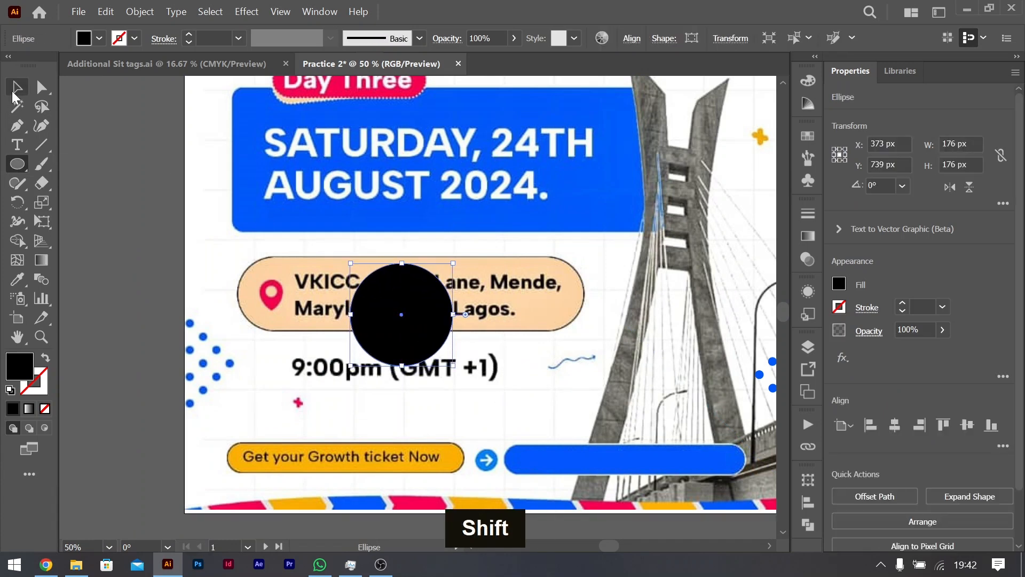
{"action": "left_click", "coordinate": [20, 130]}
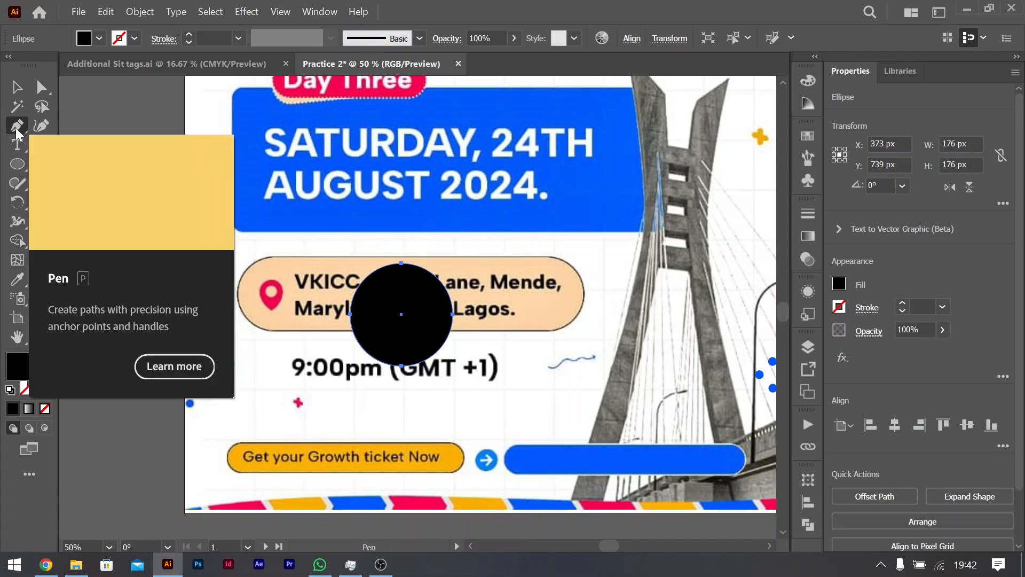
{"action": "left_click", "coordinate": [401, 367]}
{"action": "key", "text": "ctrl+z"}
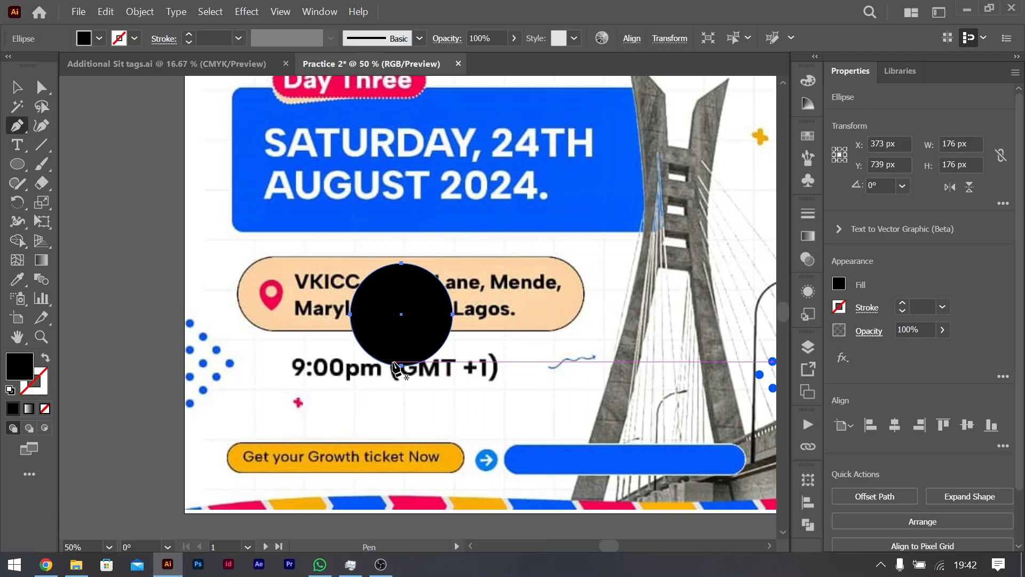
Step: Narrow the black circle symmetrically to about 144 px wide and convert its bottom anchor point to a sharp corner
{"action": "key", "text": "v"}
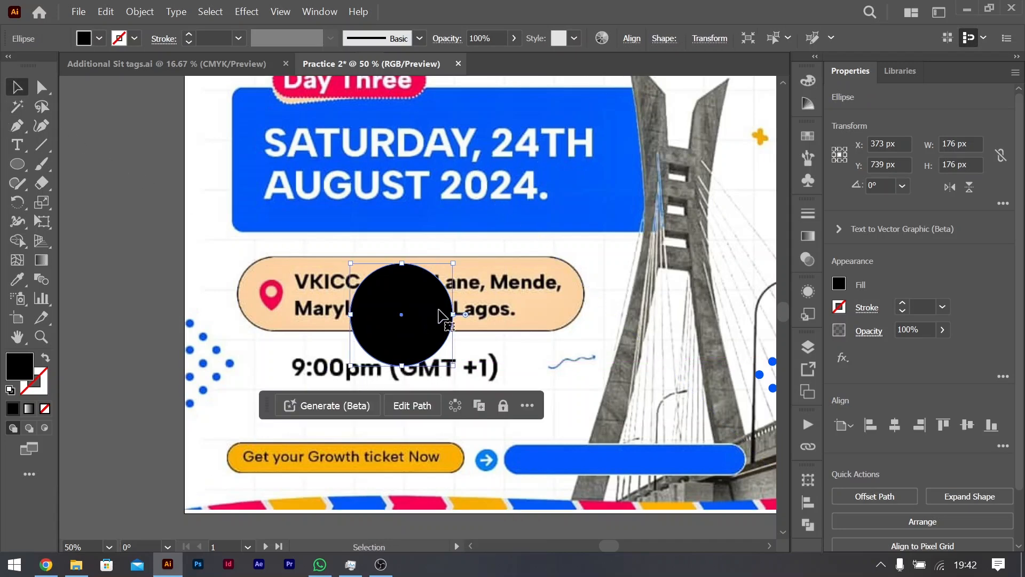
{"action": "left_click_drag", "start_coordinate": [453, 314], "coordinate": [444, 315]}
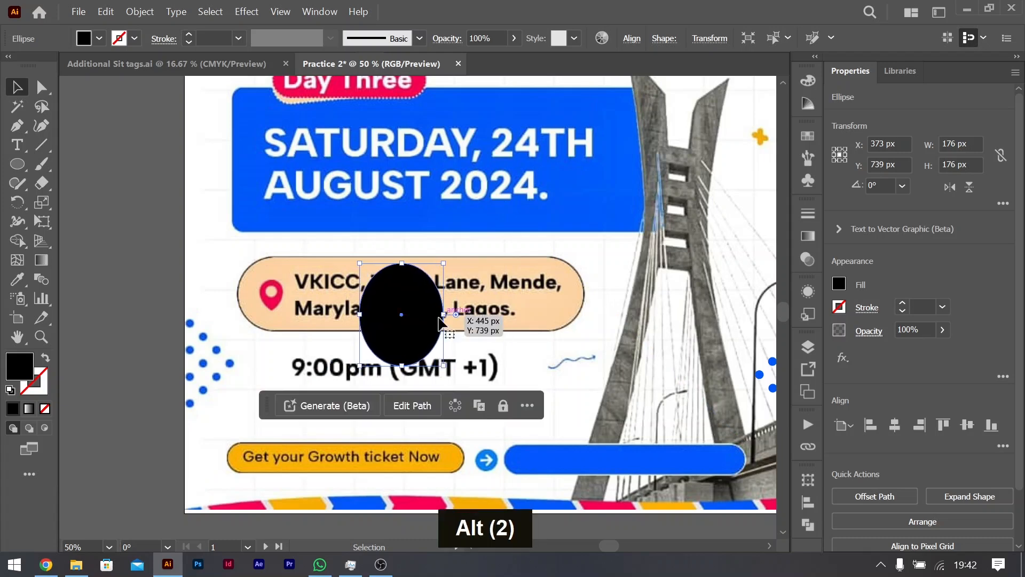
{"action": "left_click", "coordinate": [18, 131]}
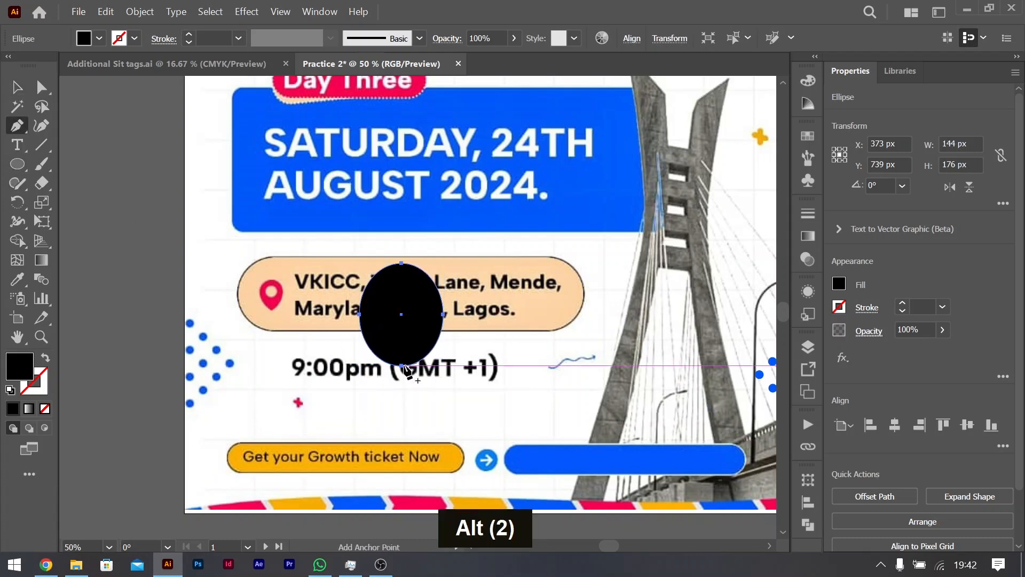
{"action": "right_click", "coordinate": [24, 127]}
{"action": "left_click", "coordinate": [85, 182]}
{"action": "left_click", "coordinate": [399, 367]}
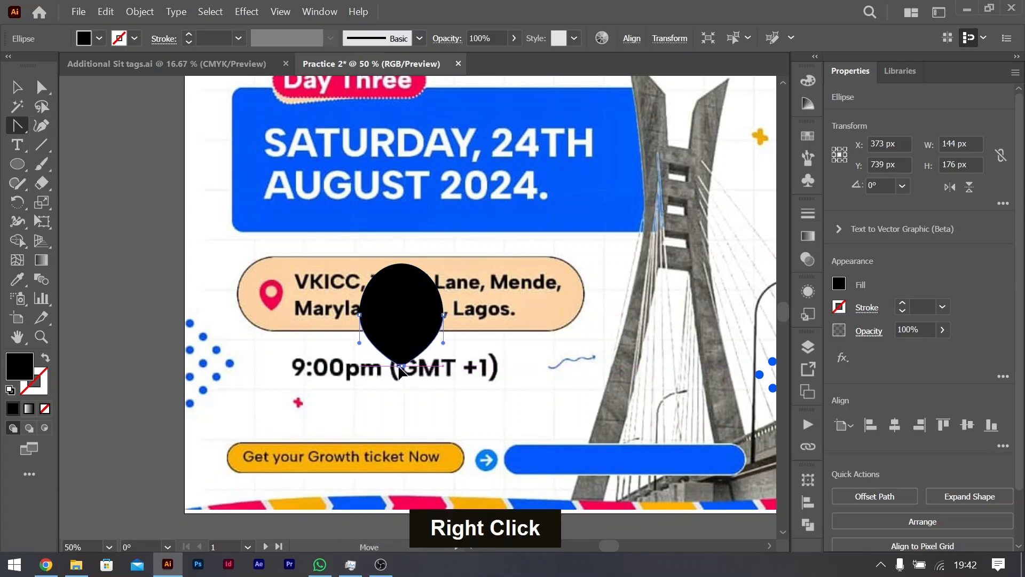
{"action": "key", "text": "v"}
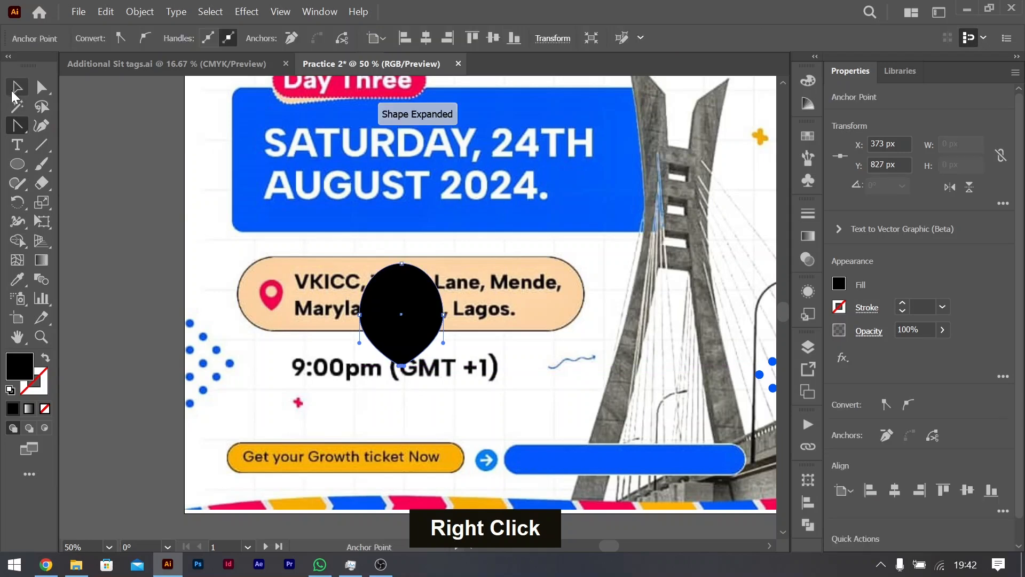
{"action": "left_click_drag", "start_coordinate": [401, 365], "coordinate": [402, 395]}
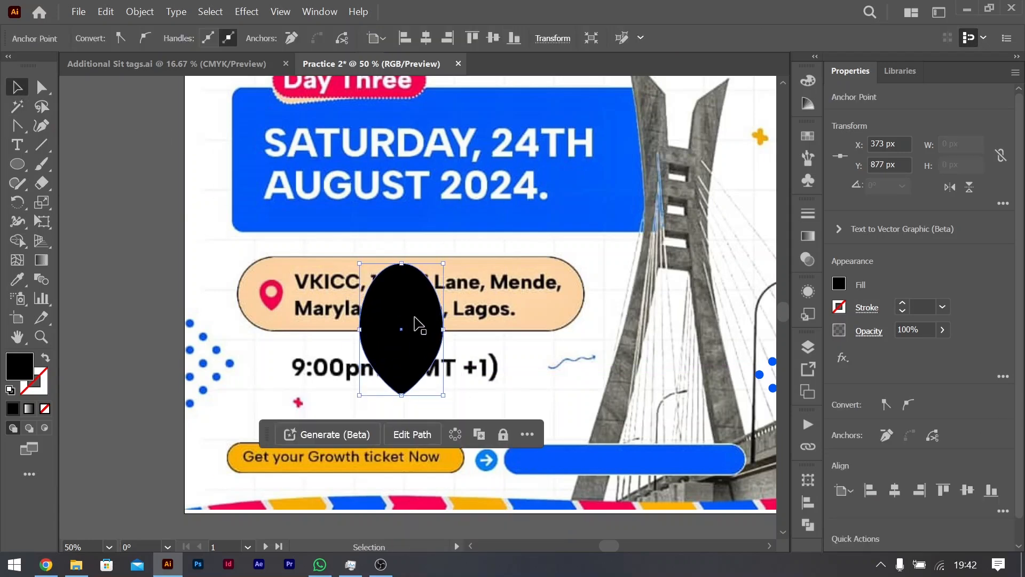
{"action": "scroll", "coordinate": [395, 312], "scroll_direction": "down", "scroll_amount": 1}
{"action": "scroll", "coordinate": [395, 313], "scroll_direction": "up", "scroll_amount": 1}
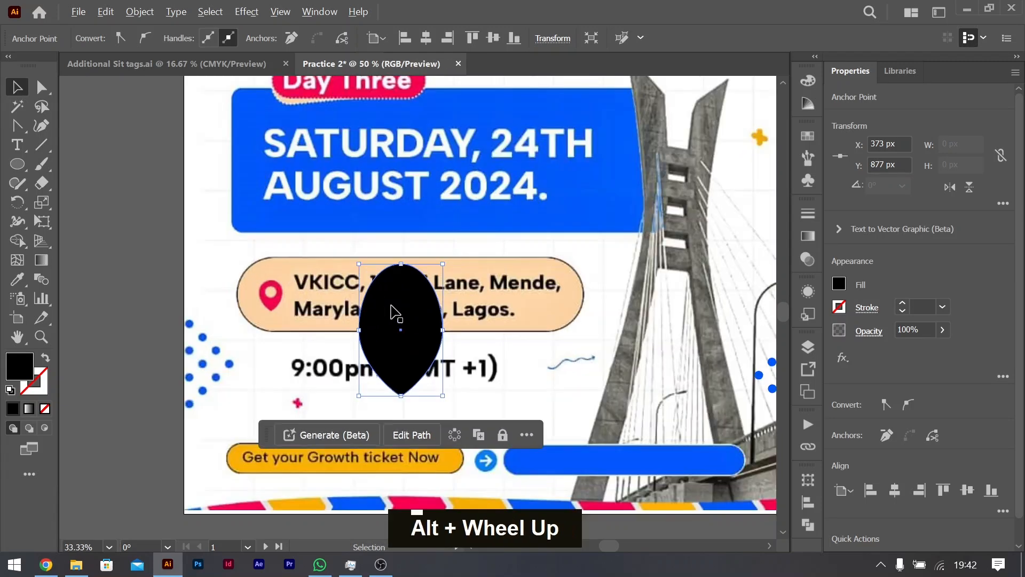
{"action": "scroll", "coordinate": [395, 313], "scroll_direction": "up", "scroll_amount": 2}
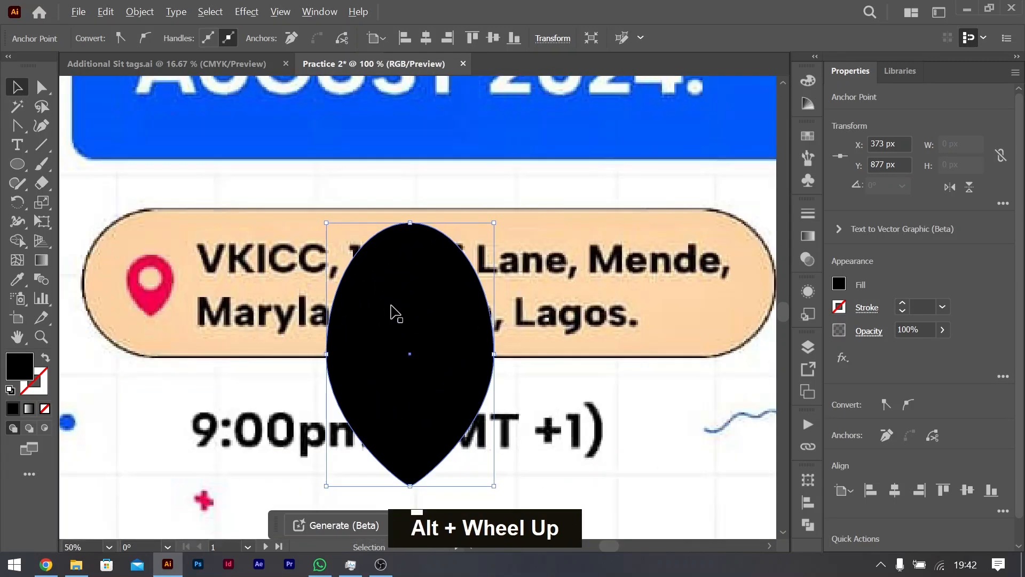
{"action": "key", "text": "ctrl+z"}
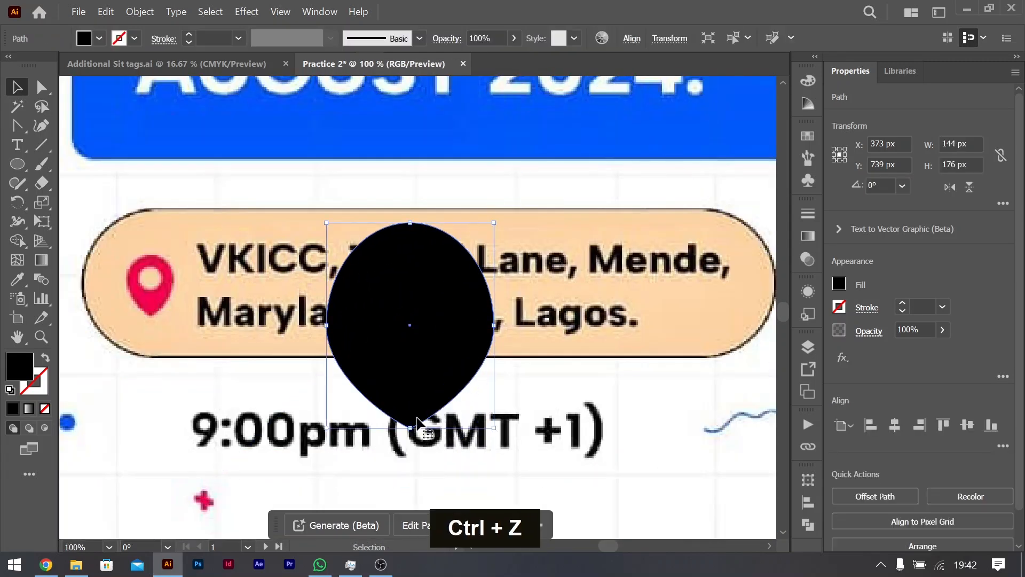
Step: Squash the black shape from above to about 162 px tall and pull only its bottom anchor down to about 224 px overall height
{"action": "left_click_drag", "start_coordinate": [413, 228], "coordinate": [412, 244]}
{"action": "key", "text": "a"}
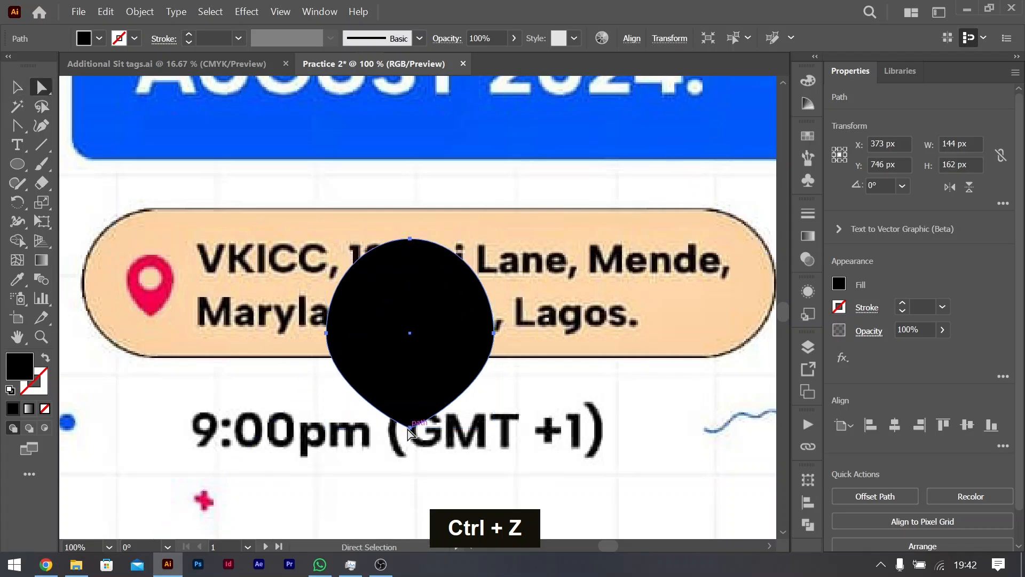
{"action": "left_click_drag", "start_coordinate": [409, 427], "coordinate": [407, 500]}
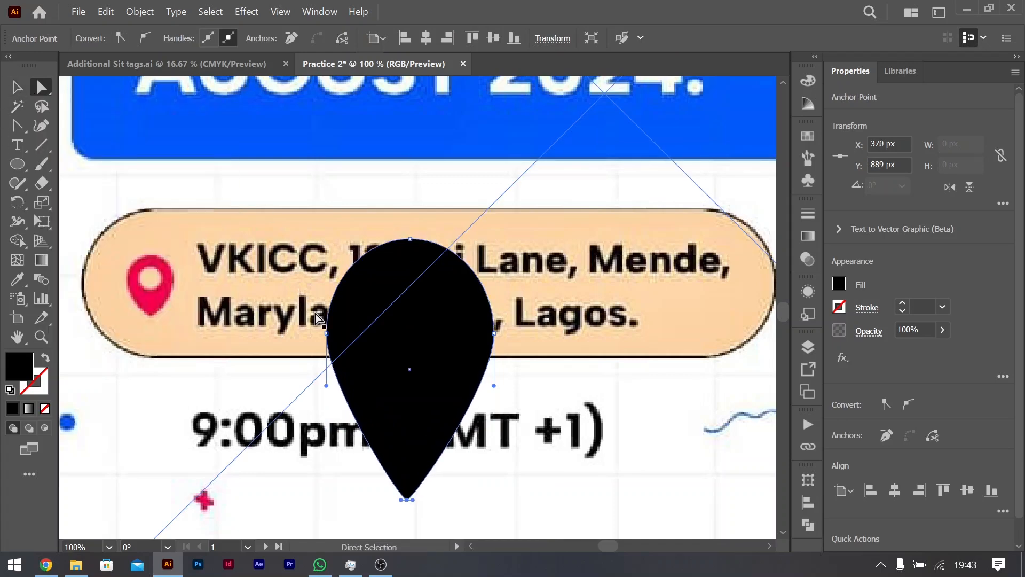
Step: Fill the whole teardrop shape with the red sampled from the reference flyer's location pin
{"action": "left_click", "coordinate": [380, 310]}
{"action": "key", "text": "v"}
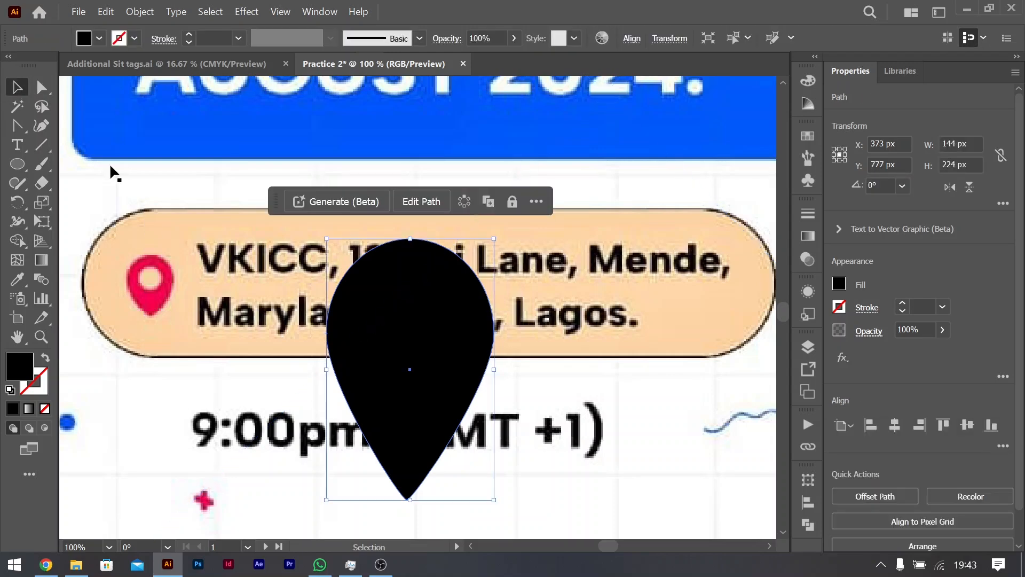
{"action": "key", "text": "i"}
{"action": "left_click", "coordinate": [150, 280]}
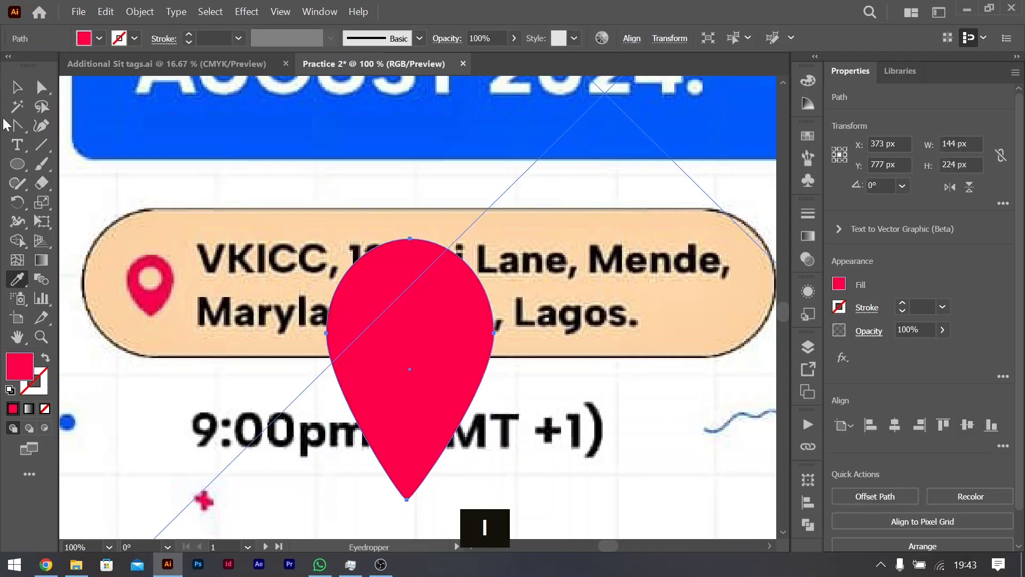
{"action": "left_click", "coordinate": [16, 87]}
Step: Draw a circle about 94 px in diameter inside the red teardrop and nudge it down to the middle of the rounded head
{"action": "key", "text": "l"}
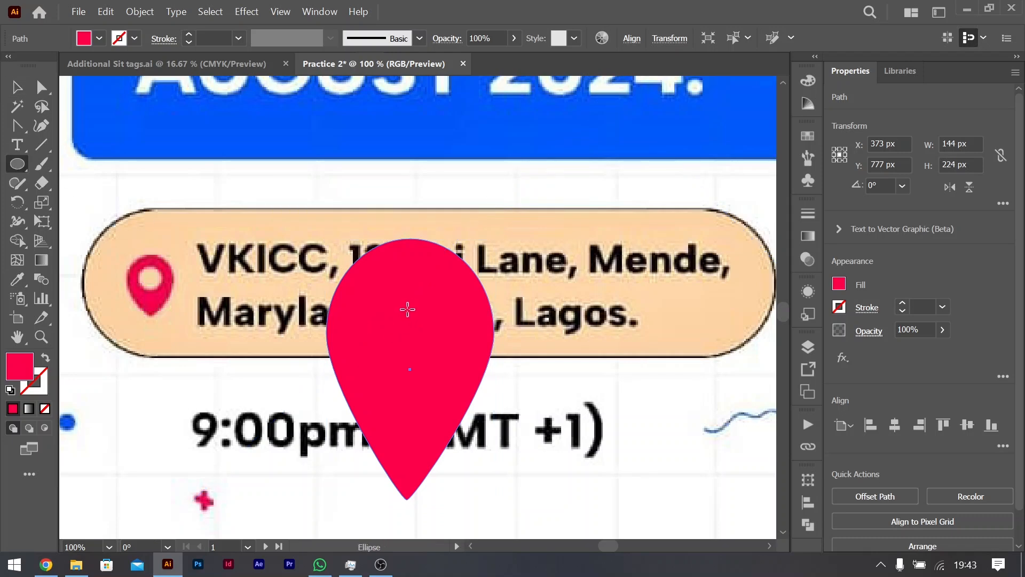
{"action": "left_click_drag", "start_coordinate": [409, 308], "coordinate": [465, 336]}
{"action": "left_click", "coordinate": [19, 89]}
{"action": "key", "text": "shift+Down"}
{"action": "key", "text": "shift+Up"}
{"action": "key", "text": "shift+Down"}
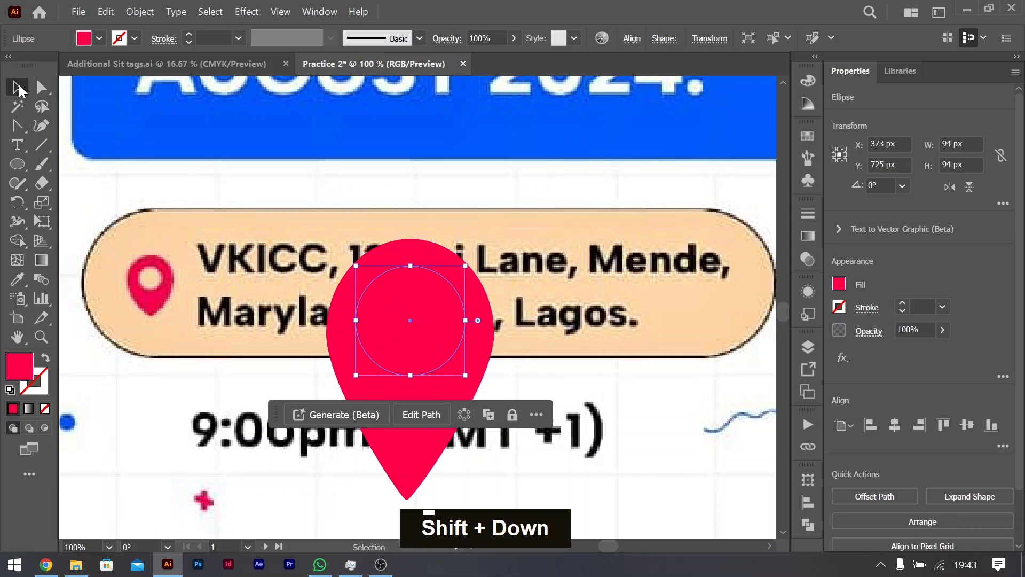
{"action": "key", "text": "shift+Down"}
{"action": "key", "text": "Up"}
{"action": "key", "text": "Down"}
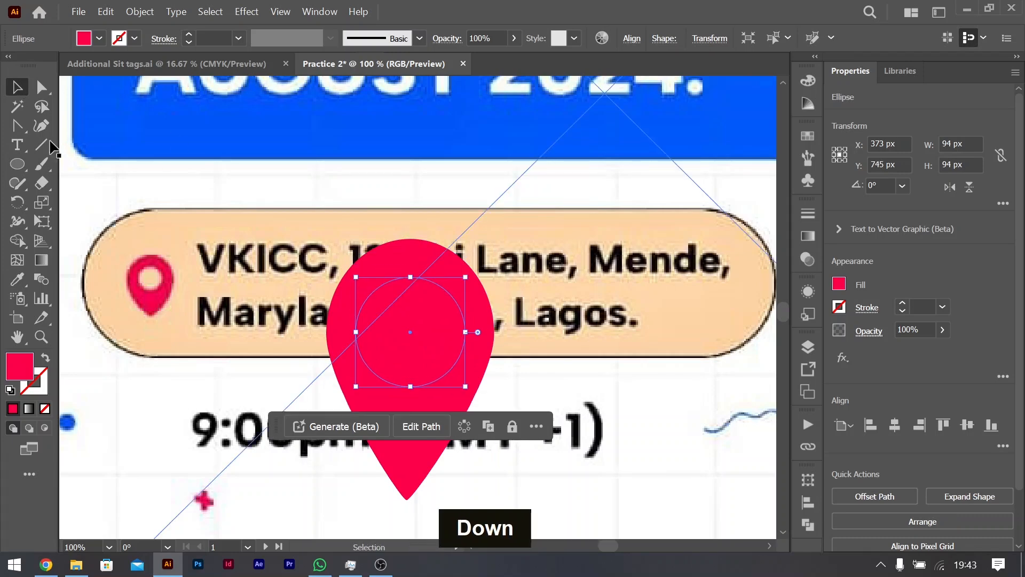
Step: Cut the circle out of the red teardrop with the Shape Builder tool to make the pin's hole
{"action": "left_click", "coordinate": [418, 264], "text": "shift"}
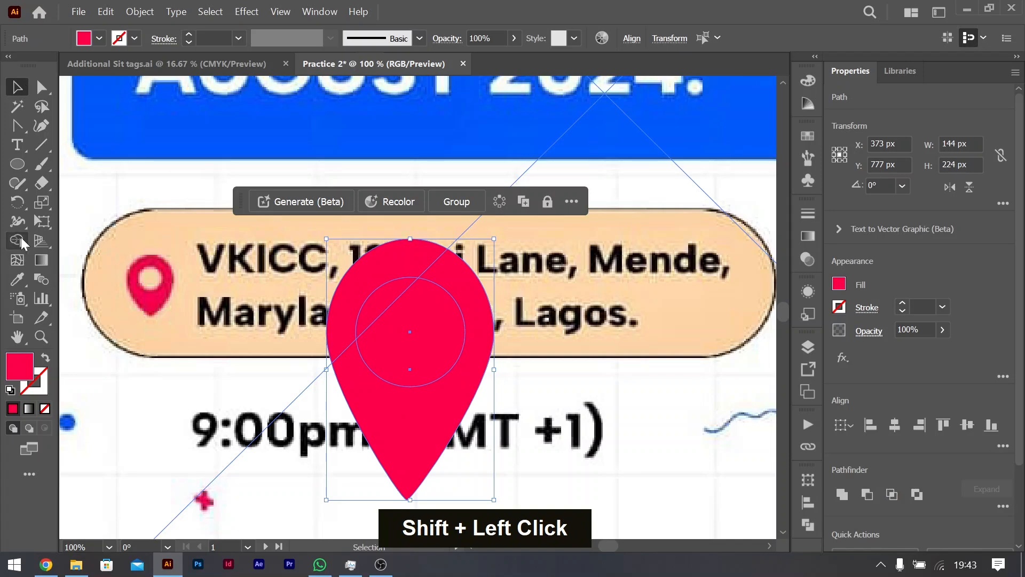
{"action": "left_click", "coordinate": [18, 241]}
{"action": "key", "text": "alt"}
{"action": "left_click", "coordinate": [433, 326], "text": "alt"}
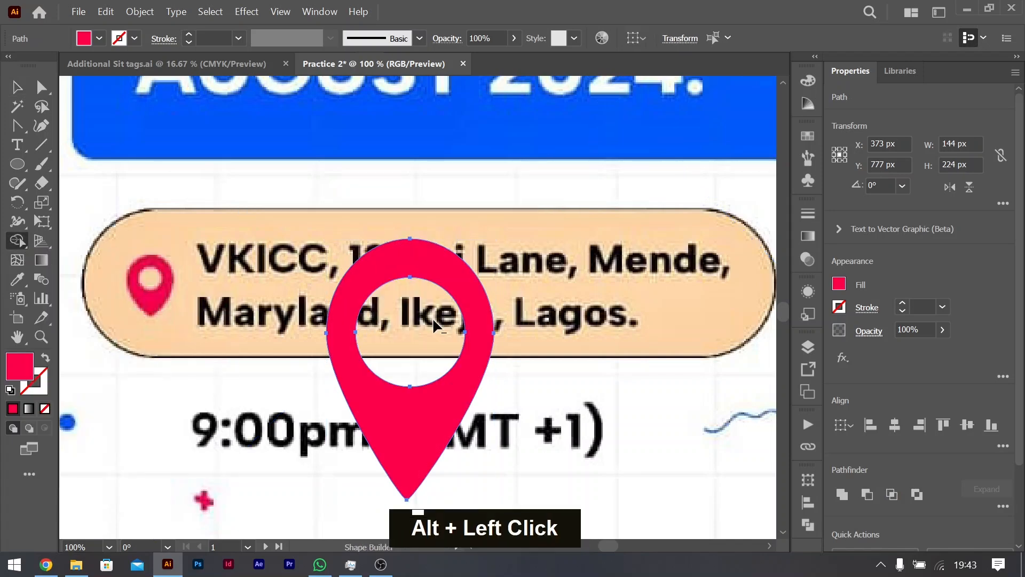
{"action": "left_click", "coordinate": [18, 88]}
Step: Scale the location pin to about 43 × 67 px and place it in front of the venue text on the second artboard
{"action": "key", "text": "ctrl+minus"}
{"action": "key", "text": "ctrl+minus"}
{"action": "key", "text": "ctrl+minus"}
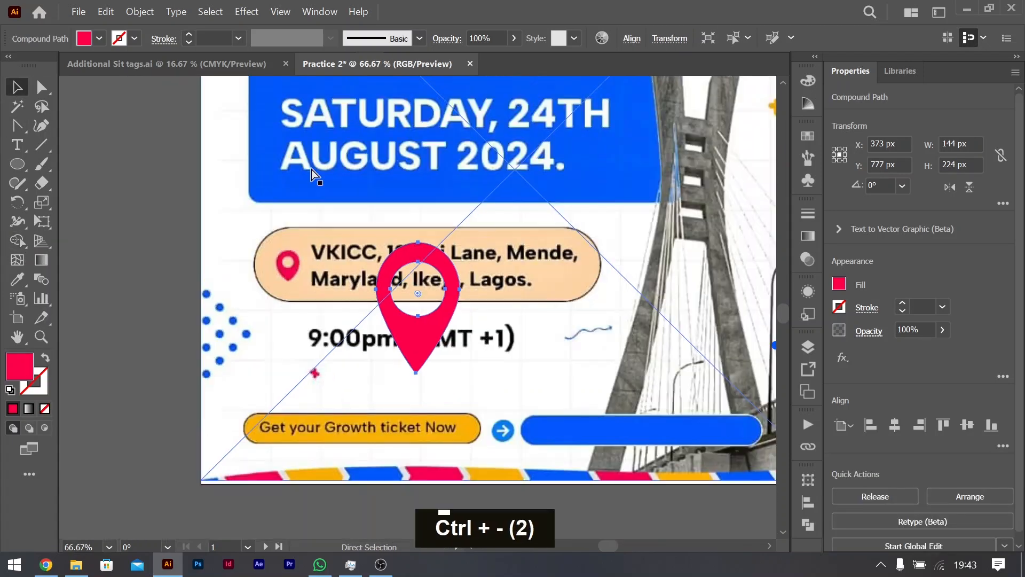
{"action": "scroll", "coordinate": [504, 239], "scroll_direction": "right", "scroll_amount": 2}
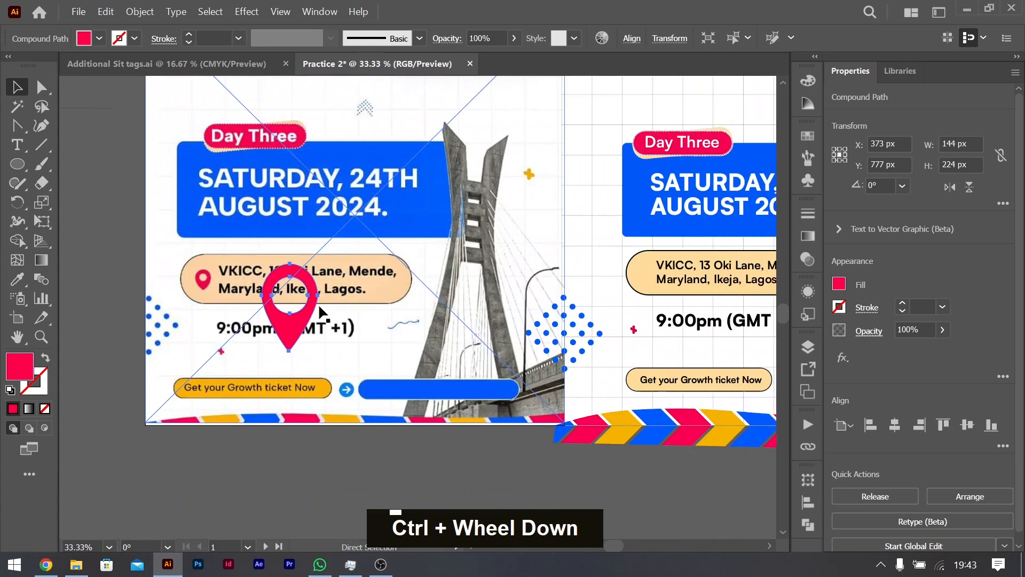
{"action": "left_click_drag", "start_coordinate": [295, 329], "coordinate": [644, 276]}
{"action": "scroll", "coordinate": [646, 278], "scroll_direction": "up", "scroll_amount": 7}
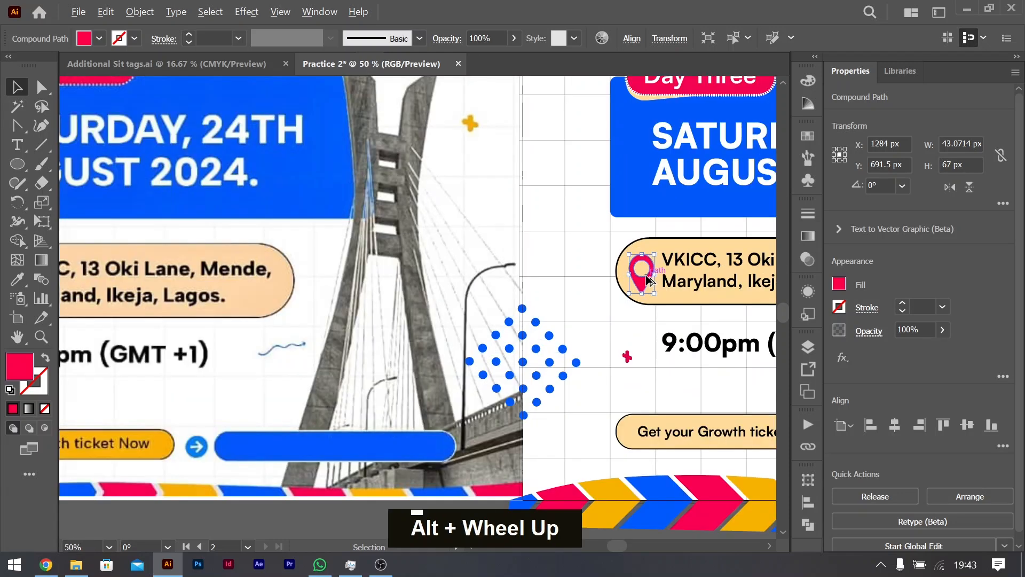
{"action": "scroll", "coordinate": [646, 278], "scroll_direction": "down", "scroll_amount": 2}
{"action": "scroll", "coordinate": [646, 278], "scroll_direction": "right", "scroll_amount": 6}
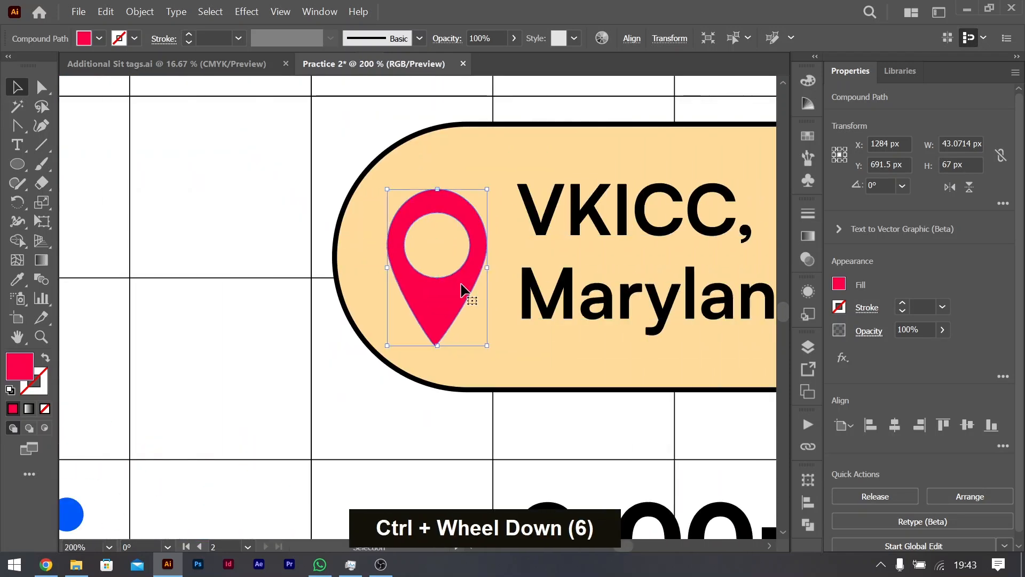
{"action": "left_click_drag", "start_coordinate": [462, 290], "coordinate": [467, 269]}
Step: Draw a red circle about 112 px in diameter beside the time text and stretch it vertically from its centre to about 142 px
{"action": "scroll", "coordinate": [250, 264], "scroll_direction": "down", "scroll_amount": 2}
{"action": "key", "text": "l"}
{"action": "mouse_move", "coordinate": [311, 339]}
{"action": "left_mouse_down"}
{"action": "mouse_move", "coordinate": [531, 453]}
{"action": "mouse_move", "coordinate": [443, 413]}
{"action": "left_mouse_up"}
{"action": "left_click", "coordinate": [17, 89]}
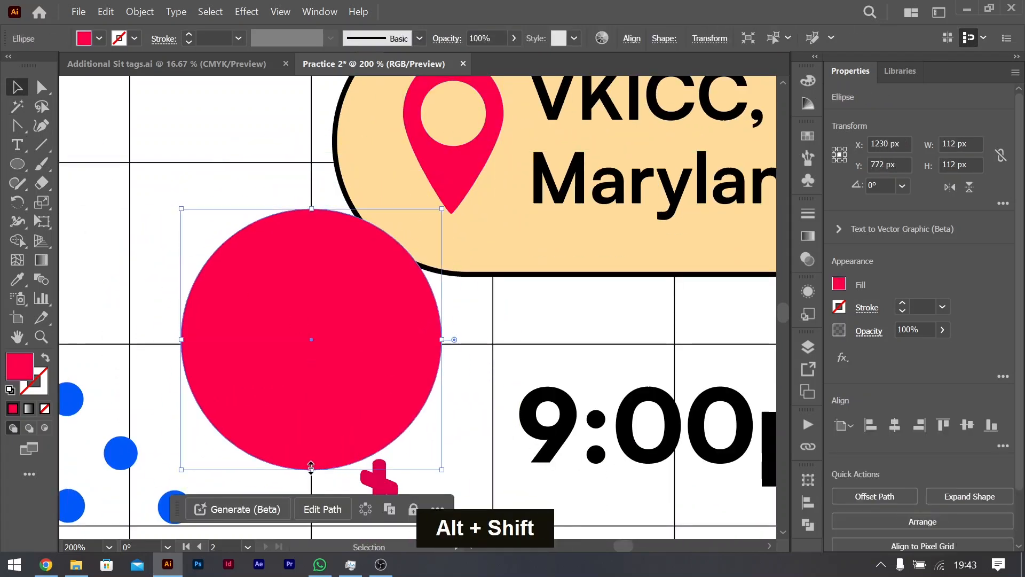
{"action": "mouse_move", "coordinate": [310, 467]}
{"action": "left_mouse_down"}
{"action": "mouse_move", "coordinate": [315, 499]}
{"action": "mouse_move", "coordinate": [319, 483]}
{"action": "left_mouse_up"}
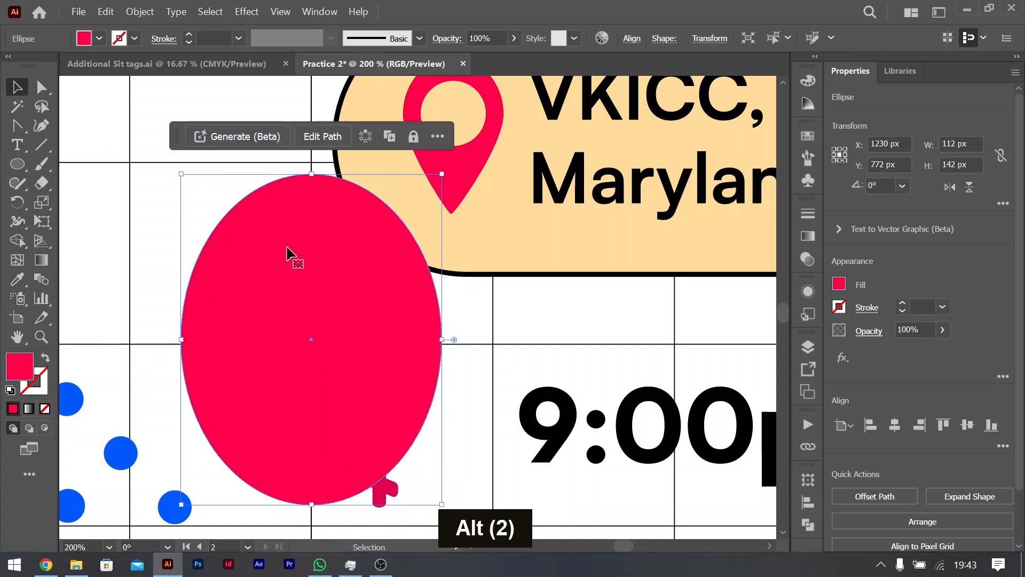
Step: Convert the bottom anchor point of the new red ellipse to a sharp corner, keeping its side handles as they are
{"action": "right_click", "coordinate": [41, 126]}
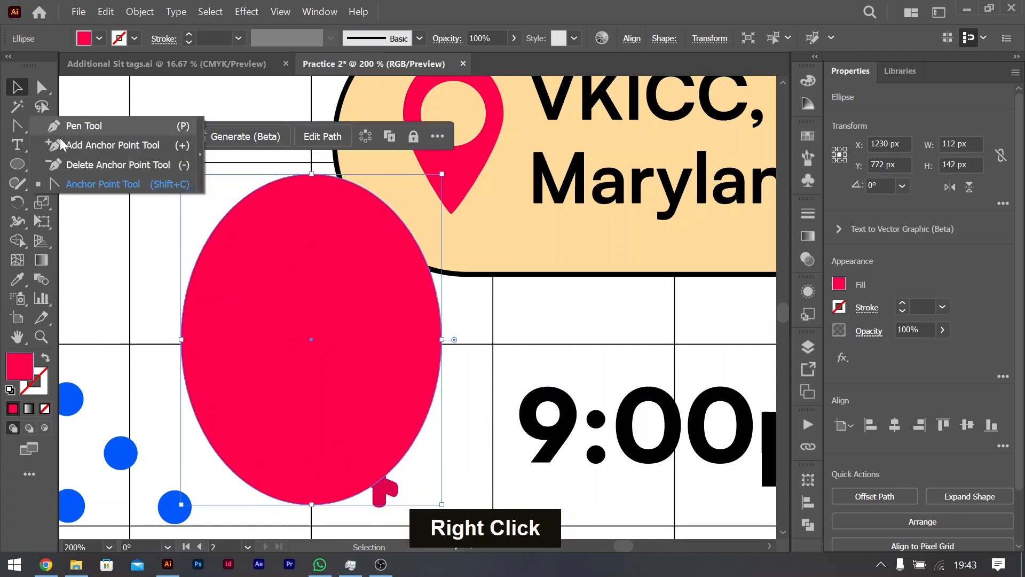
{"action": "left_click", "coordinate": [76, 182]}
{"action": "scroll", "coordinate": [336, 483], "scroll_direction": "down", "scroll_amount": 1}
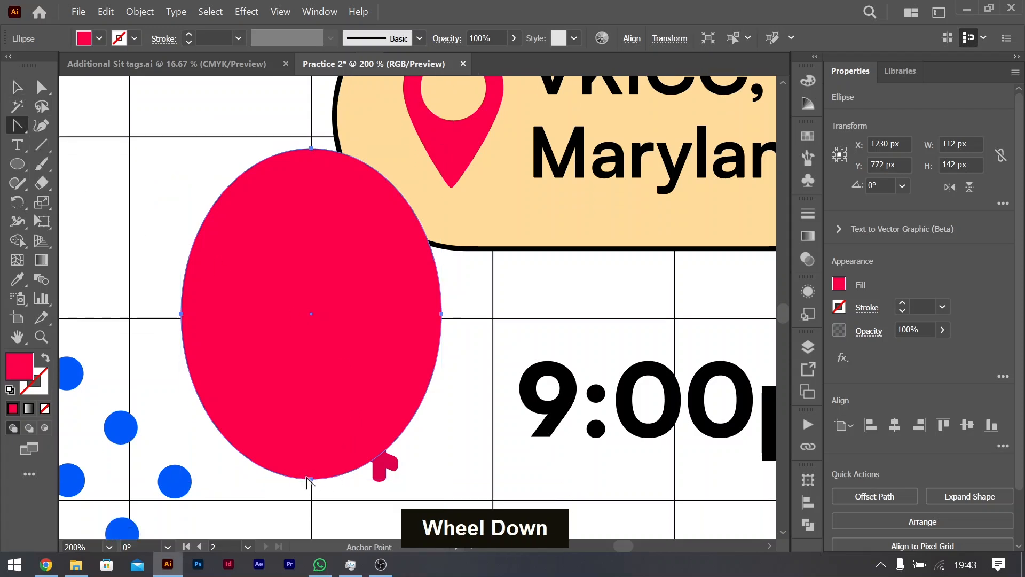
{"action": "mouse_move", "coordinate": [311, 479]}
{"action": "left_mouse_down"}
{"action": "mouse_move", "coordinate": [319, 490]}
{"action": "mouse_move", "coordinate": [275, 476]}
{"action": "mouse_move", "coordinate": [305, 478]}
{"action": "left_mouse_up"}
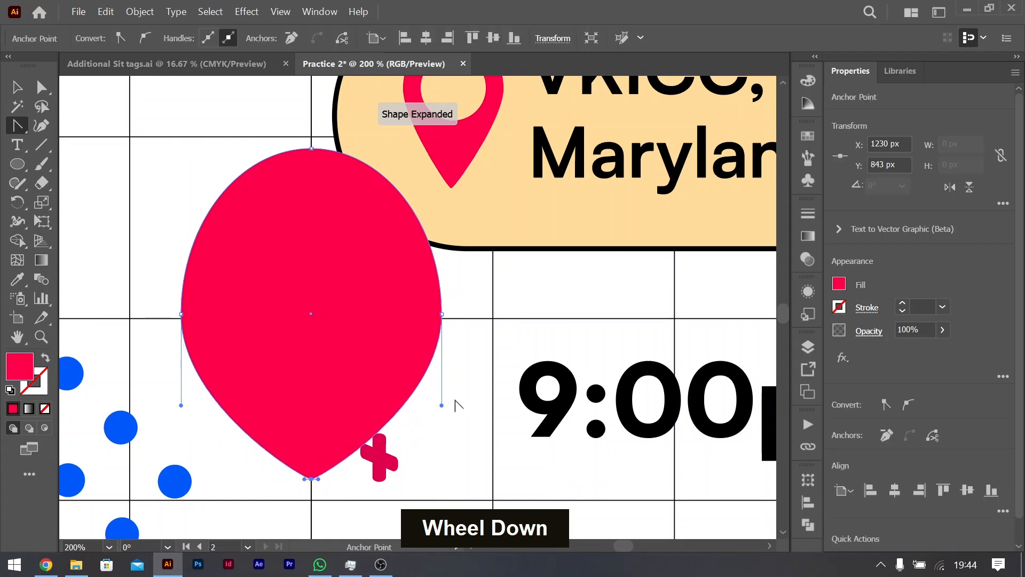
{"action": "left_click_drag", "start_coordinate": [441, 405], "coordinate": [376, 412]}
{"action": "key", "text": "ctrl+z"}
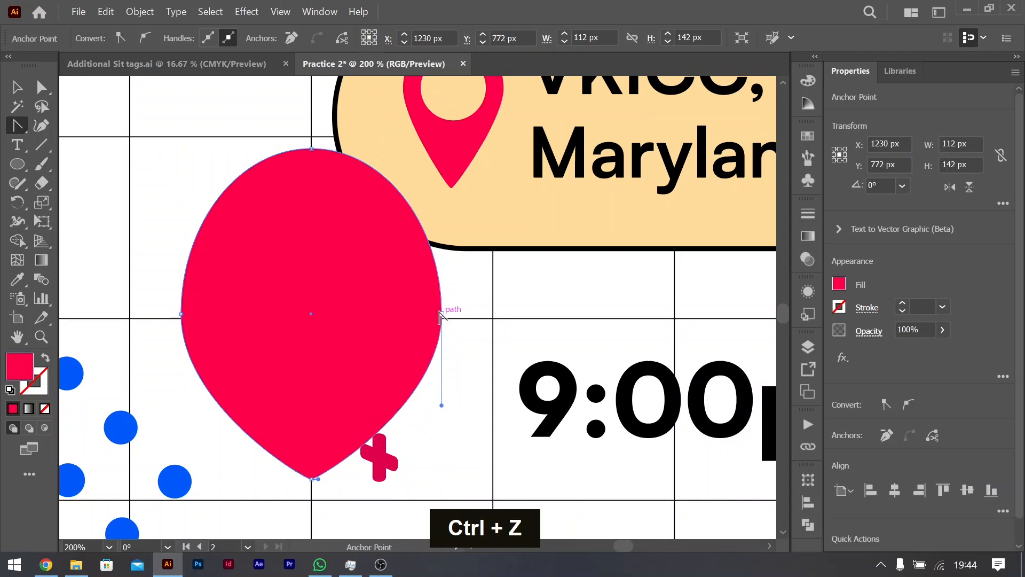
Step: Pull the new teardrop's tip straight down to about Y 888 px and squash its rounded end slightly from above
{"action": "left_click", "coordinate": [42, 89]}
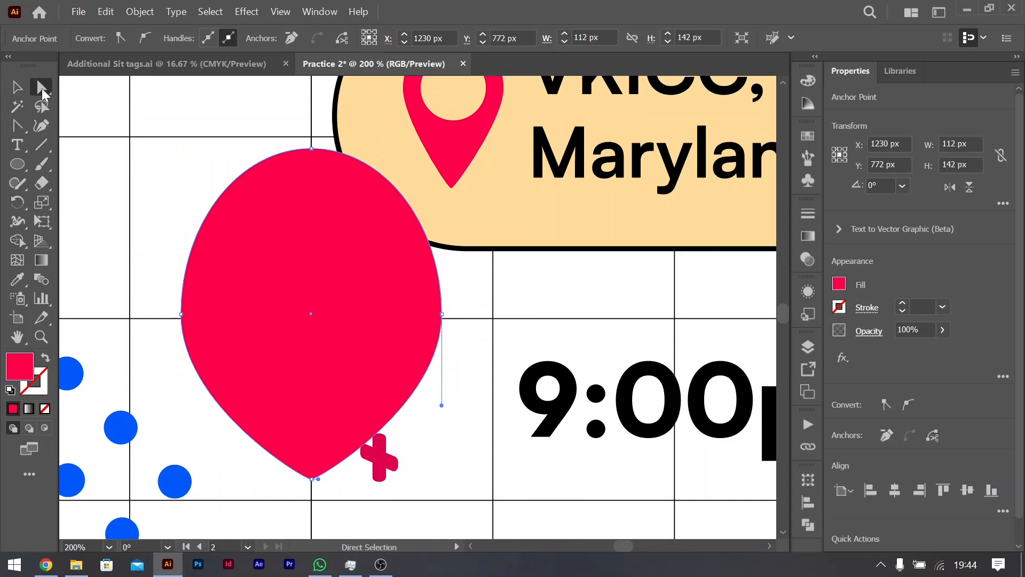
{"action": "left_click_drag", "start_coordinate": [311, 479], "coordinate": [311, 415]}
{"action": "key", "text": "shift"}
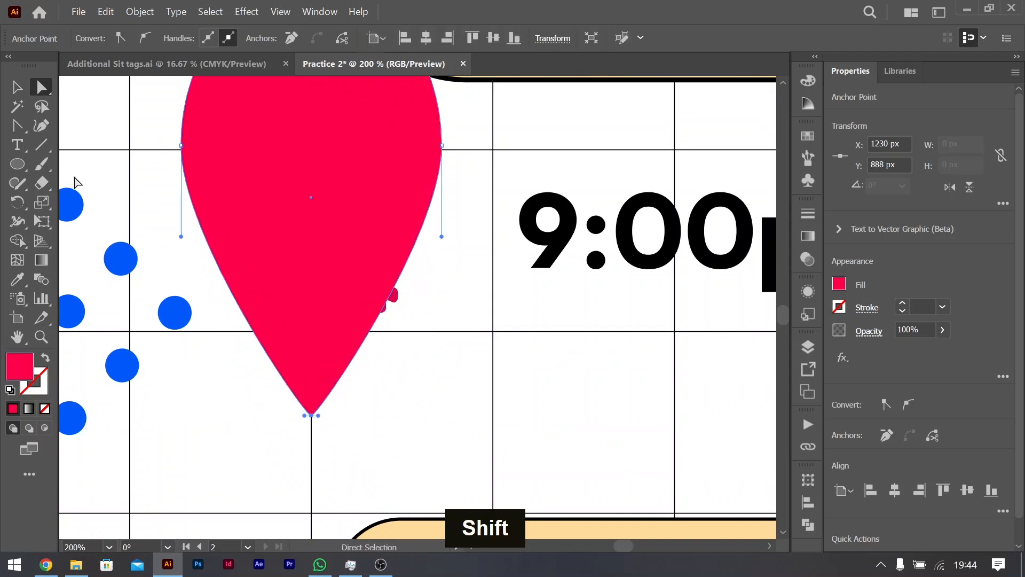
{"action": "left_click", "coordinate": [16, 87]}
{"action": "scroll", "coordinate": [251, 217], "scroll_direction": "up", "scroll_amount": 5}
{"action": "left_click_drag", "start_coordinate": [311, 108], "coordinate": [311, 135]}
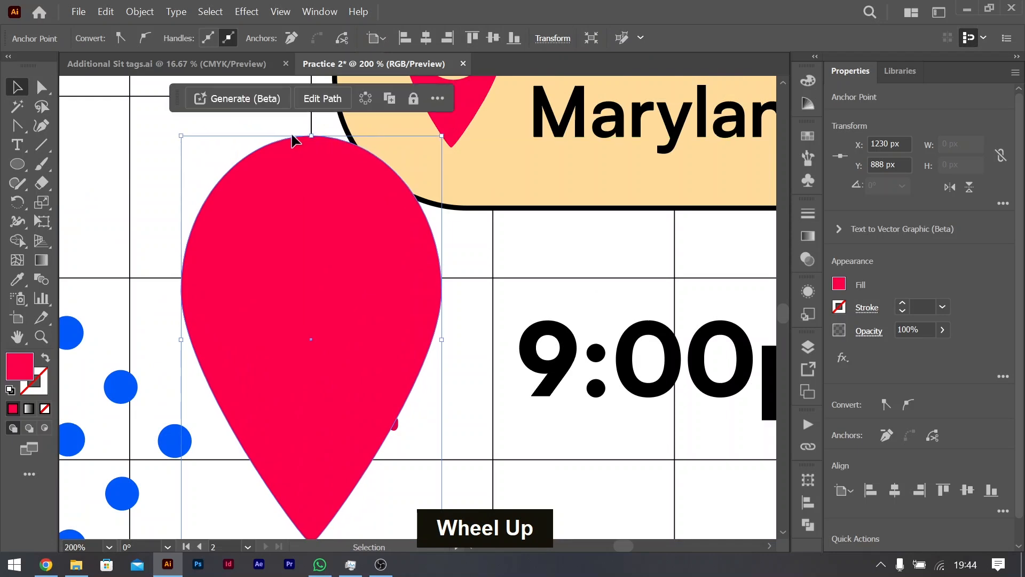
Step: Draw a circle 58 px in diameter in the upper part of the red teardrop and cut it out as a hole with Shape Builder
{"action": "key", "text": "l"}
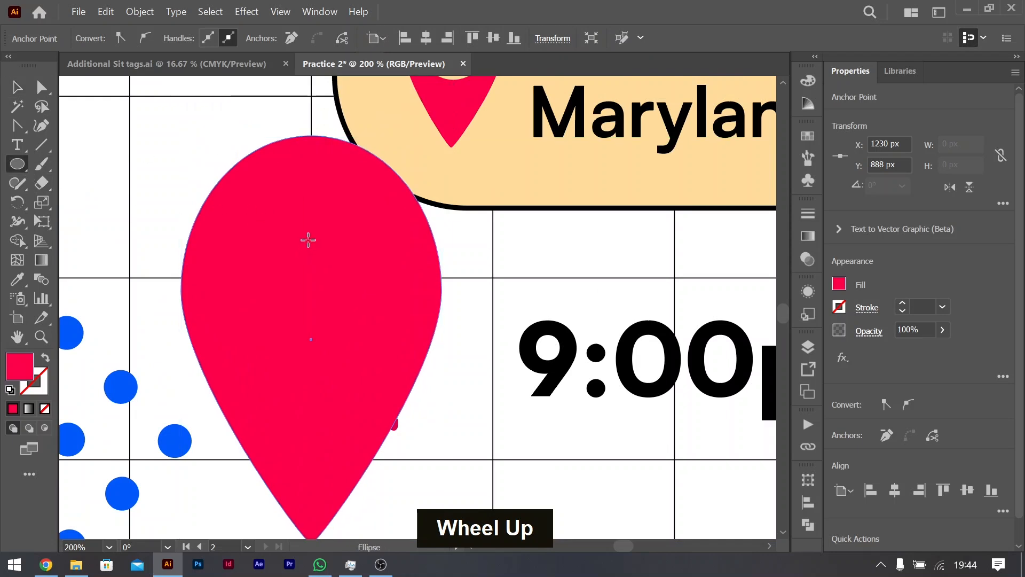
{"action": "left_click_drag", "start_coordinate": [312, 246], "coordinate": [373, 281]}
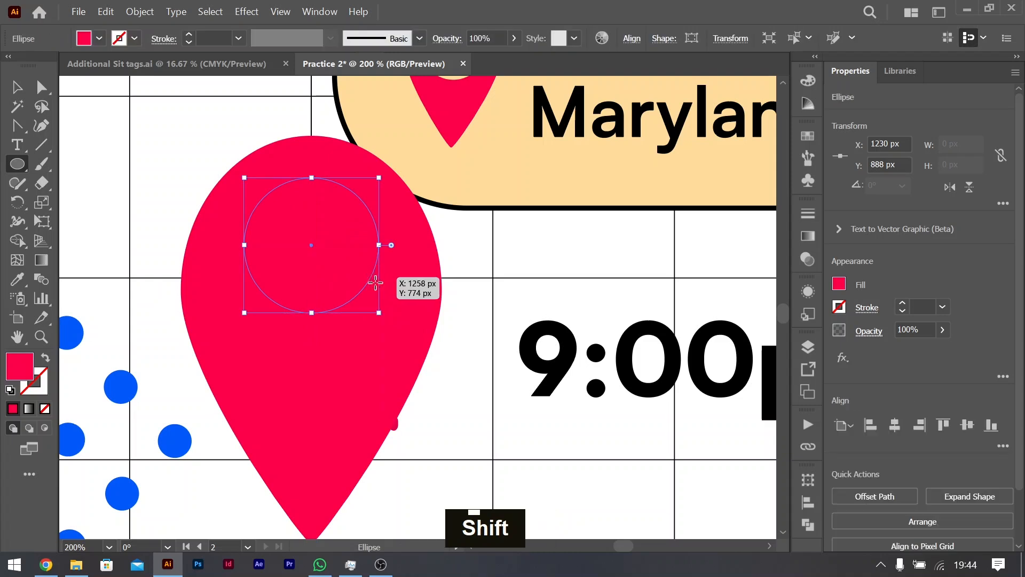
{"action": "left_click", "coordinate": [16, 95]}
{"action": "left_click", "coordinate": [405, 243], "text": "shift"}
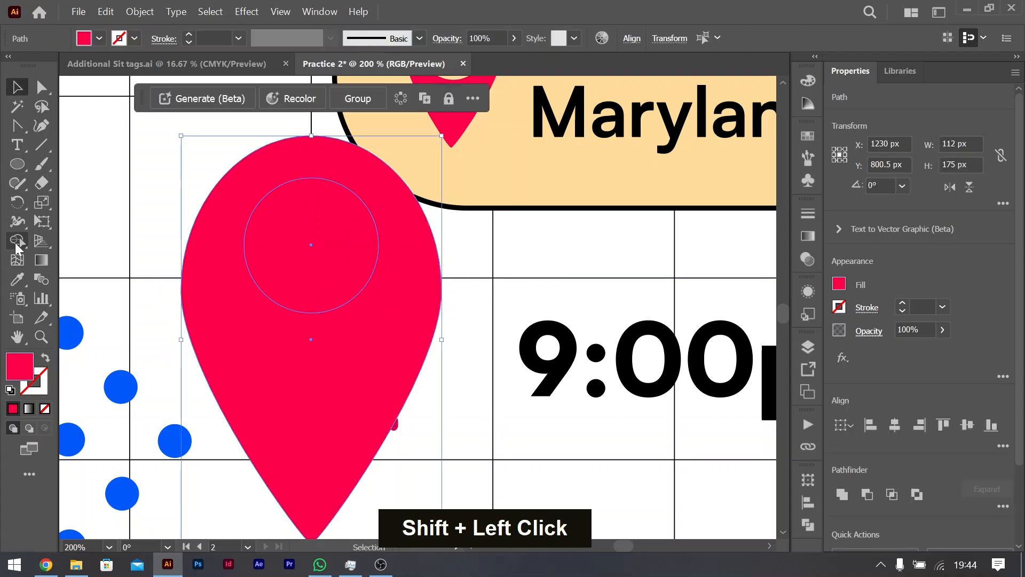
{"action": "left_click", "coordinate": [16, 243]}
{"action": "left_click", "coordinate": [343, 240], "text": "alt"}
{"action": "left_click", "coordinate": [16, 88]}
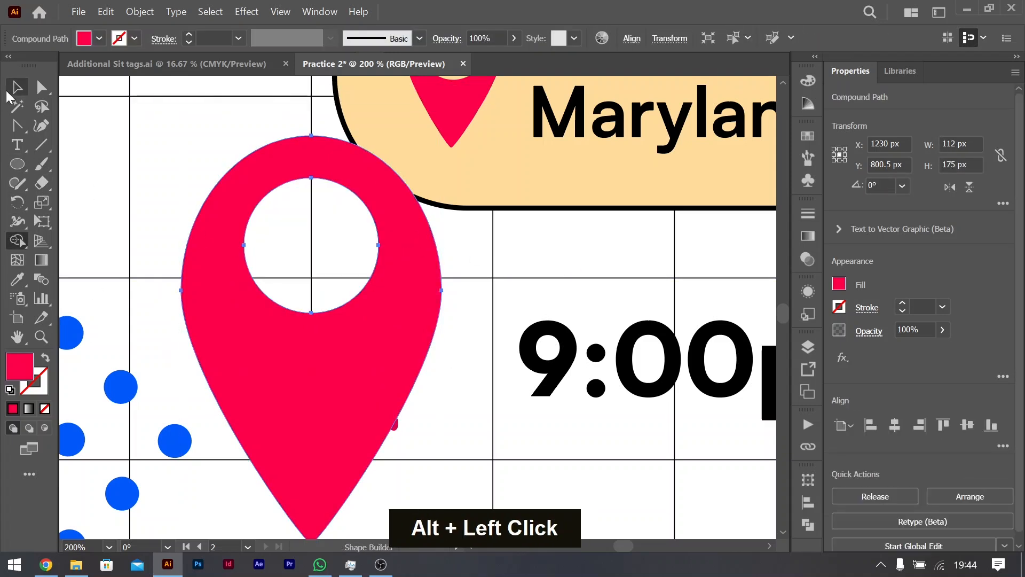
Step: Delete the old location pin and put the new one before the venue text, scaled to about 30 × 47 px
{"action": "scroll", "coordinate": [374, 251], "scroll_direction": "right", "scroll_amount": 3, "text": "ctrl"}
{"action": "scroll", "coordinate": [379, 256], "scroll_direction": "down", "scroll_amount": 3, "text": "alt"}
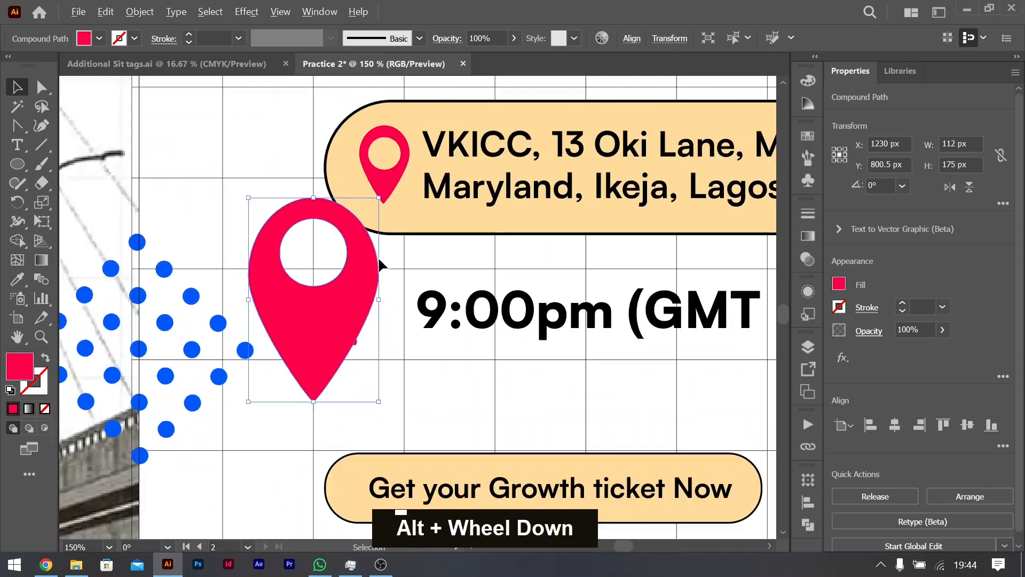
{"action": "left_click", "coordinate": [392, 198]}
{"action": "key", "text": "BackSpace"}
{"action": "left_click_drag", "start_coordinate": [347, 321], "coordinate": [382, 199]}
{"action": "scroll", "coordinate": [500, 240], "scroll_direction": "right", "scroll_amount": 3}
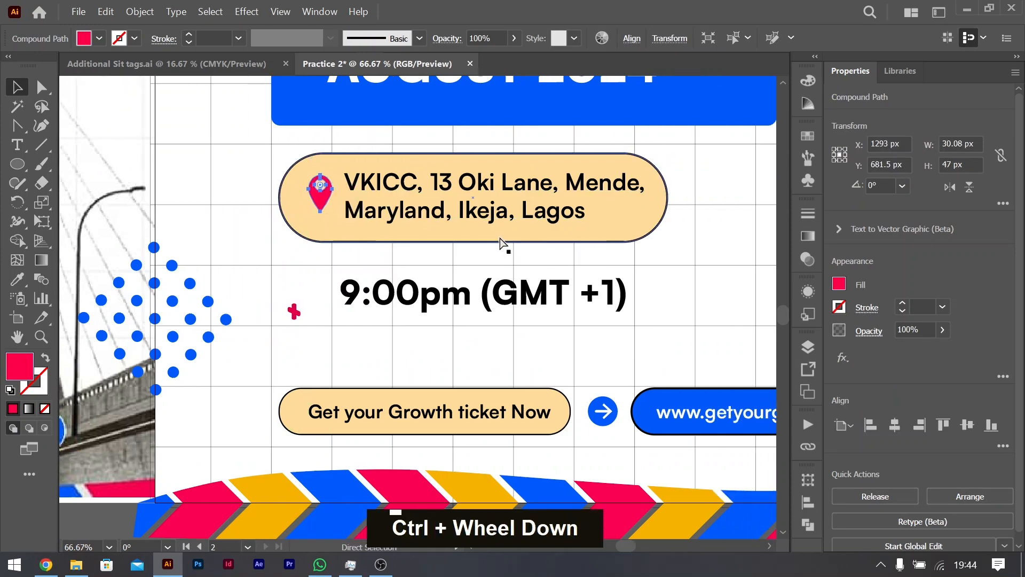
{"action": "key", "text": "ctrl+0"}
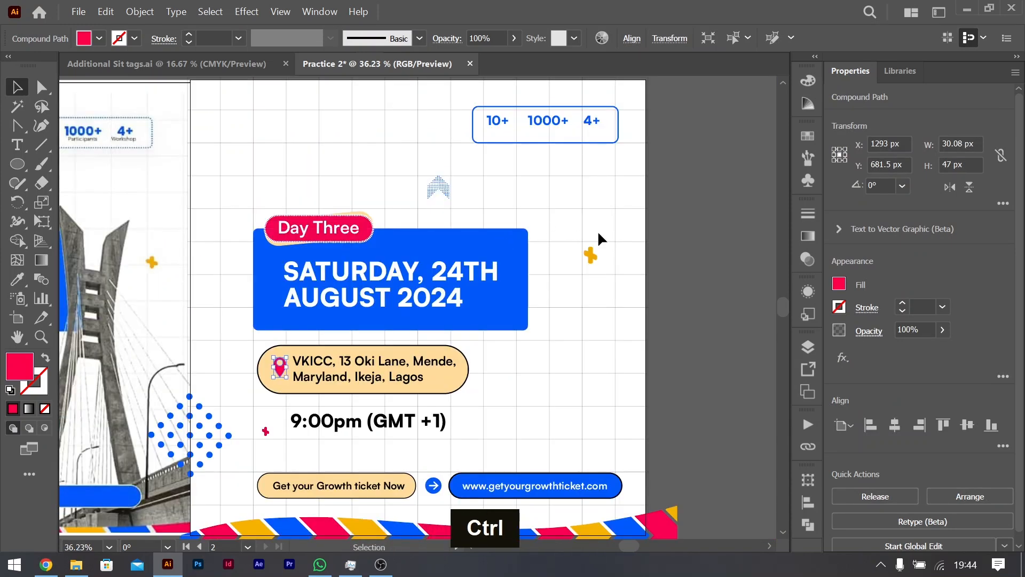
{"action": "left_click", "coordinate": [575, 355]}
Step: Compare the second artboard with the reference flyer to find which elements are still missing
{"action": "scroll", "coordinate": [573, 356], "scroll_direction": "left", "scroll_amount": 20}
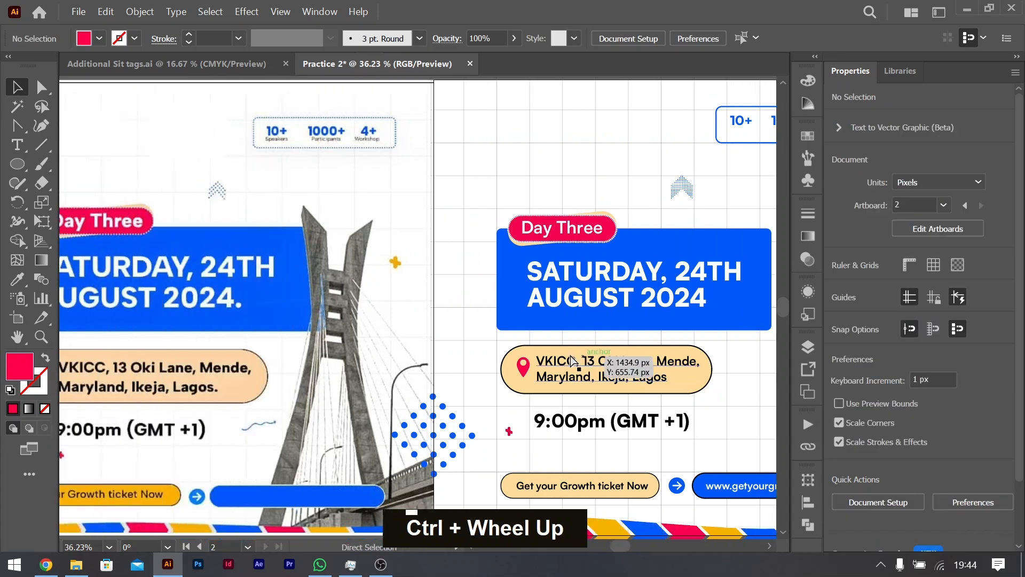
{"action": "scroll", "coordinate": [572, 362], "scroll_direction": "right", "scroll_amount": 10}
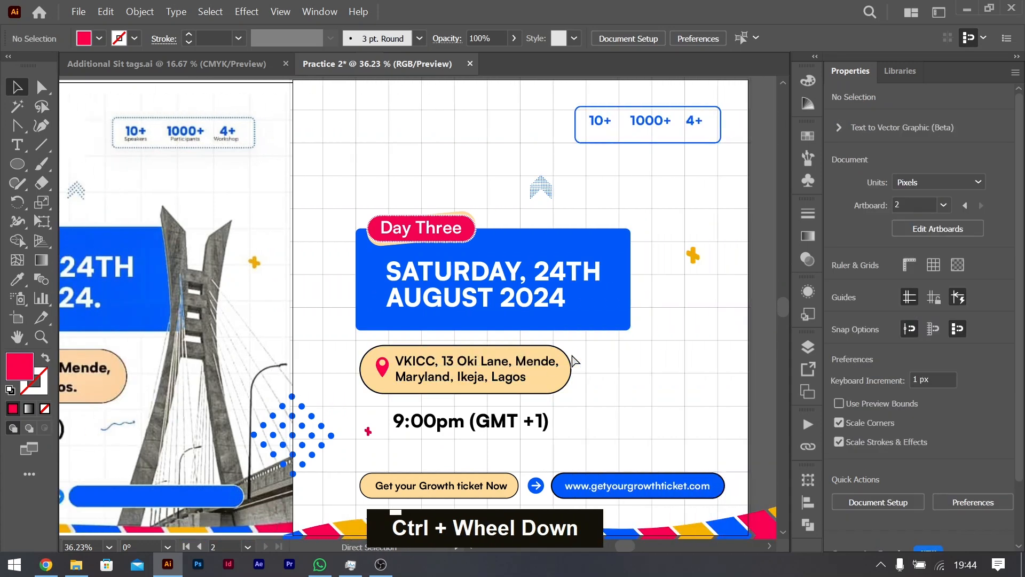
{"action": "scroll", "coordinate": [574, 361], "scroll_direction": "left", "scroll_amount": 1}
{"action": "scroll", "coordinate": [574, 360], "scroll_direction": "left", "scroll_amount": 7}
{"action": "scroll", "coordinate": [574, 360], "scroll_direction": "right", "scroll_amount": 8}
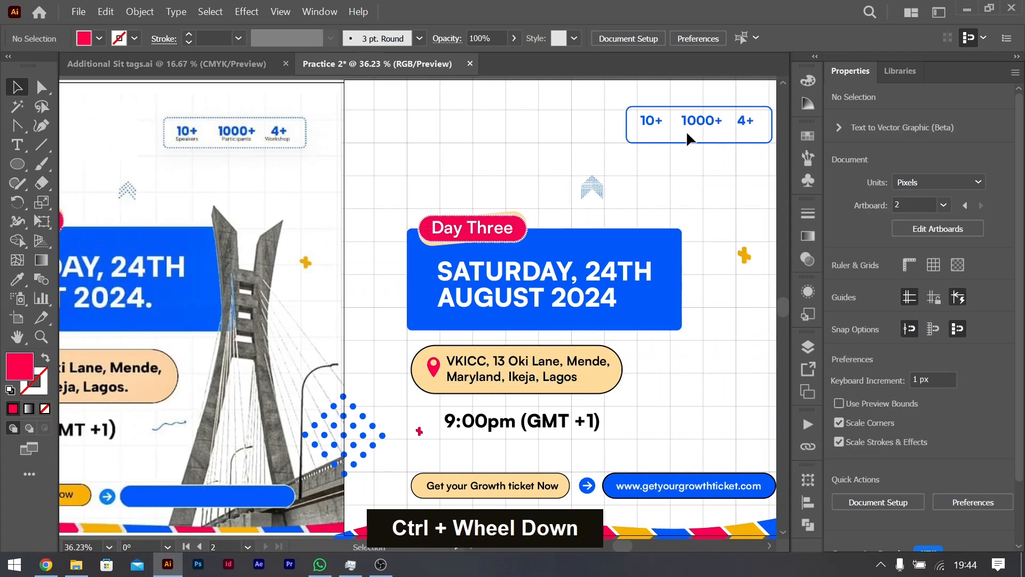
{"action": "scroll", "coordinate": [252, 319], "scroll_direction": "left", "scroll_amount": 6}
{"action": "scroll", "coordinate": [271, 337], "scroll_direction": "right", "scroll_amount": 7}
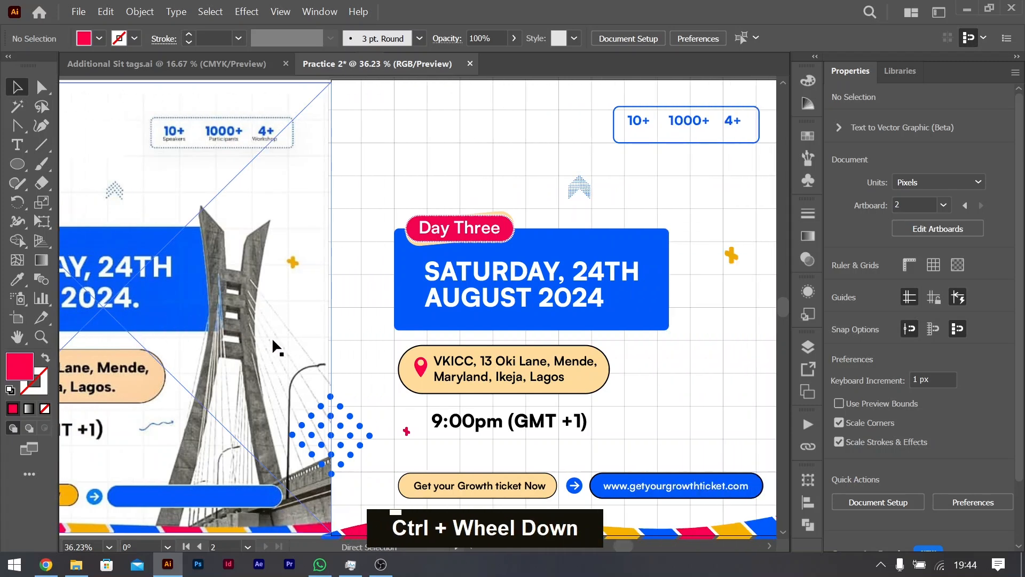
{"action": "scroll", "coordinate": [273, 342], "scroll_direction": "down", "scroll_amount": 3}
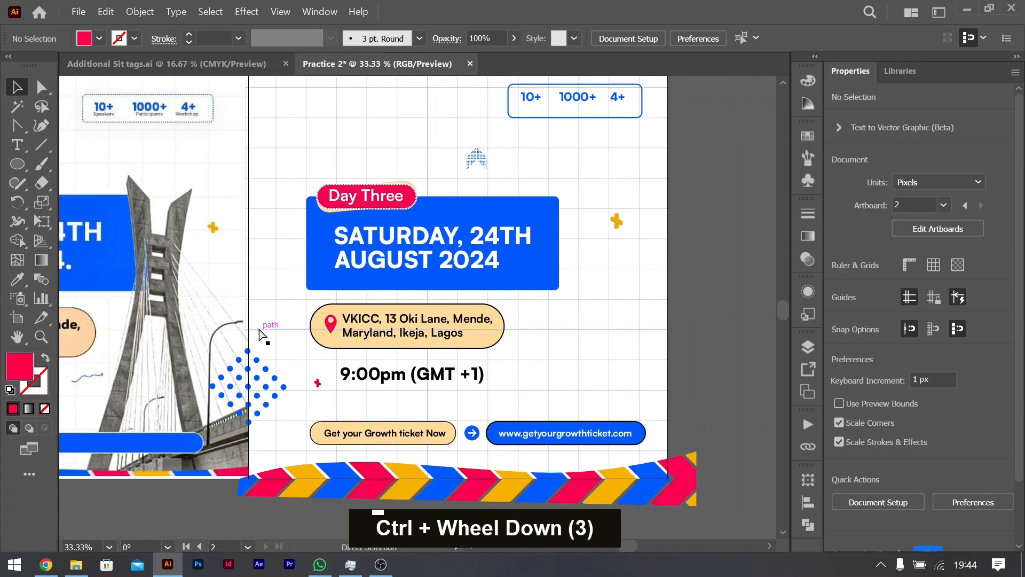
Step: Move the bridge image down to the second artboard, enlarge it to about 2271 × 1514 px and place its tower beside the date block
{"action": "scroll", "coordinate": [459, 268], "scroll_direction": "right", "scroll_amount": 5}
{"action": "scroll", "coordinate": [457, 264], "scroll_direction": "up", "scroll_amount": 4}
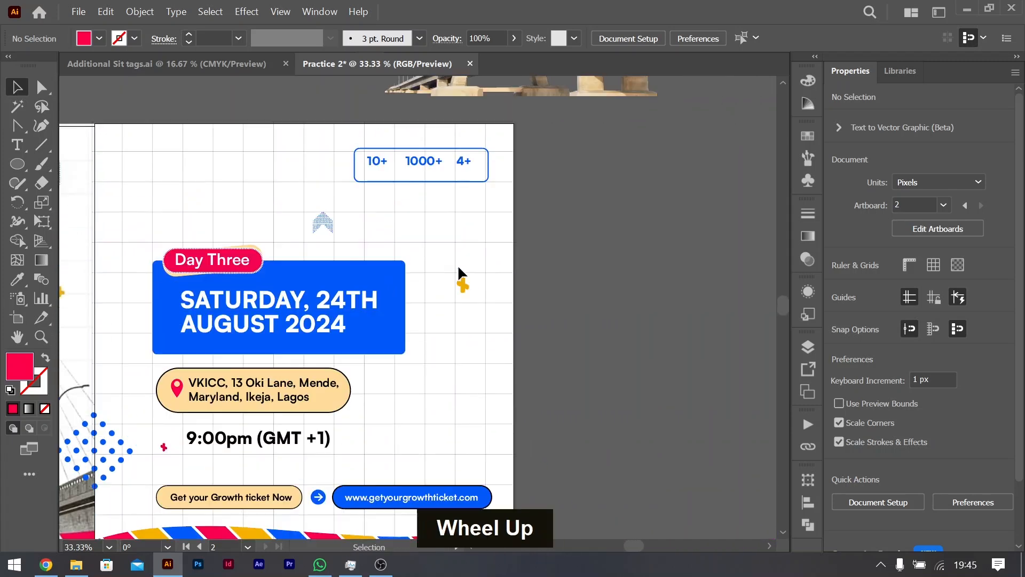
{"action": "left_click_drag", "start_coordinate": [541, 152], "coordinate": [635, 443]}
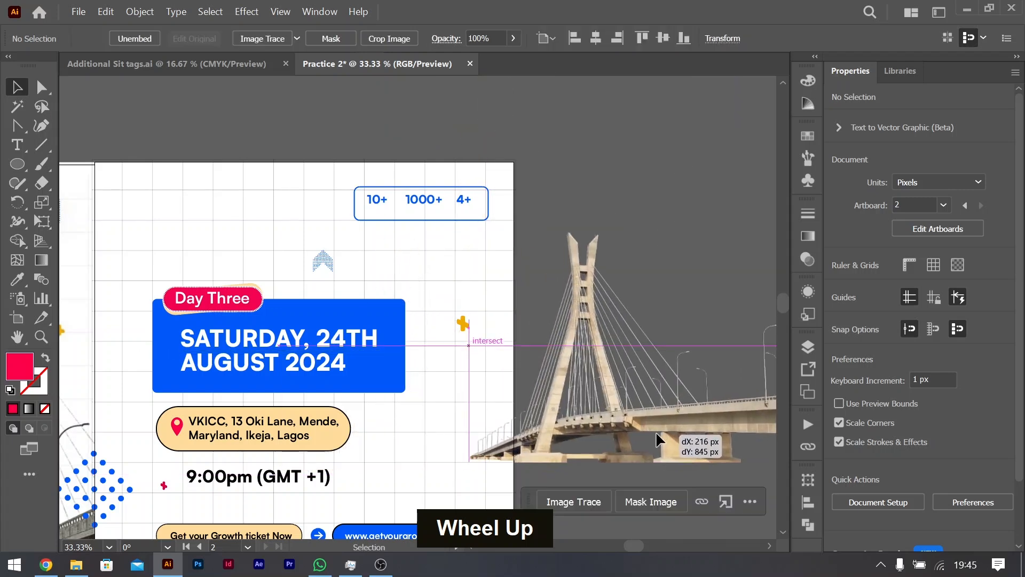
{"action": "scroll", "coordinate": [646, 405], "scroll_direction": "right", "scroll_amount": 3}
{"action": "scroll", "coordinate": [511, 401], "scroll_direction": "down", "scroll_amount": 2}
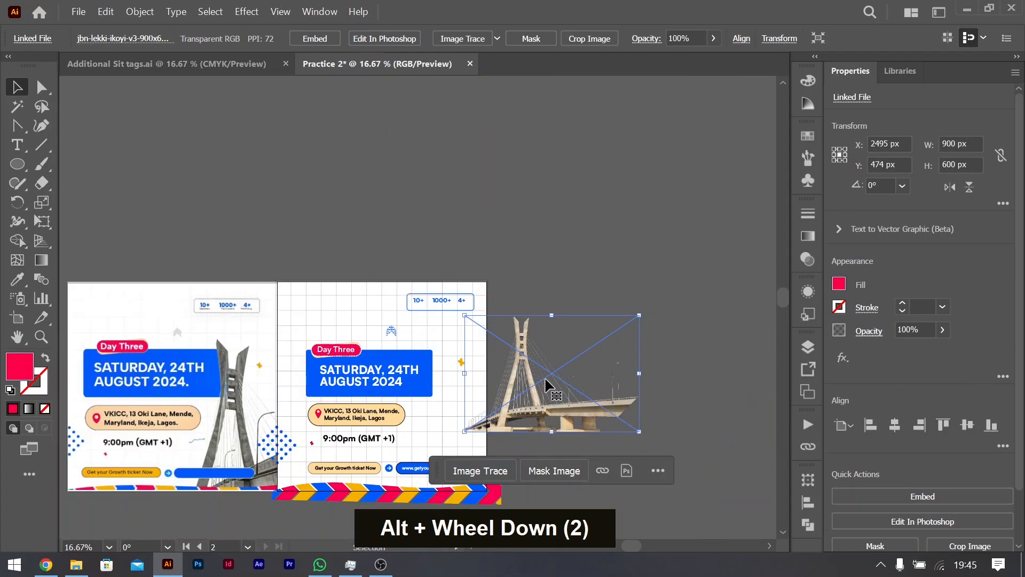
{"action": "left_click_drag", "start_coordinate": [639, 373], "coordinate": [740, 372]}
{"action": "left_click_drag", "start_coordinate": [448, 308], "coordinate": [283, 403]}
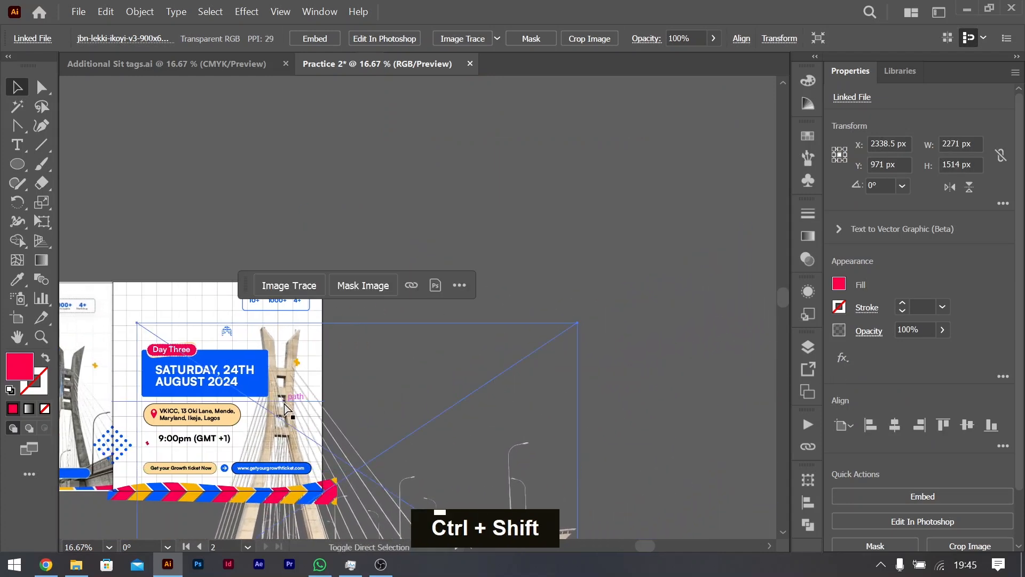
{"action": "scroll", "coordinate": [284, 404], "scroll_direction": "left", "scroll_amount": 5}
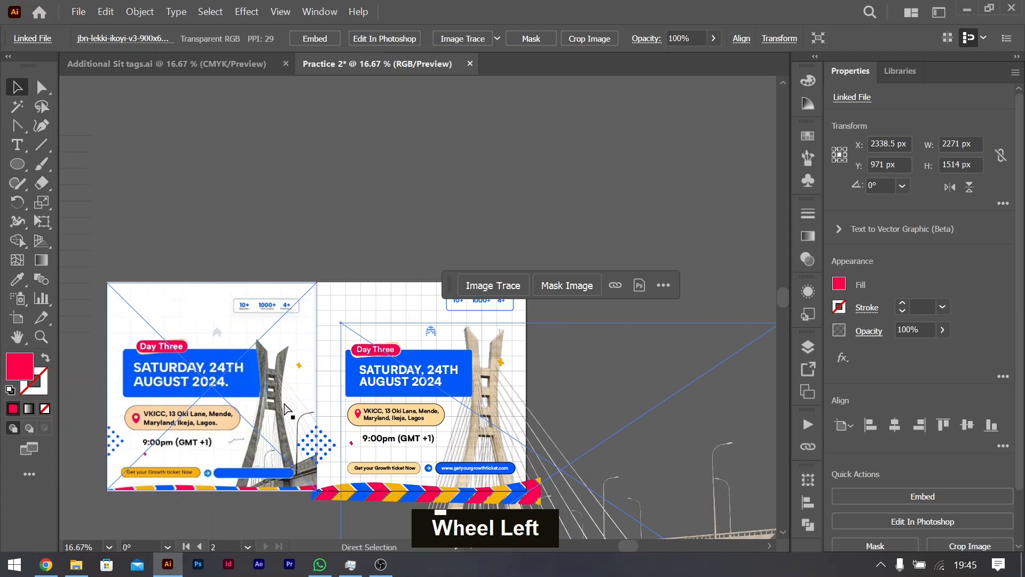
Step: Bring the bridge image forward in front of the blue date block and move it down to about Y 1020 px
{"action": "key", "text": "ctrl+bracketright"}
{"action": "key", "text": "ctrl+bracketright"}
{"action": "key", "text": "ctrl+bracketright"}
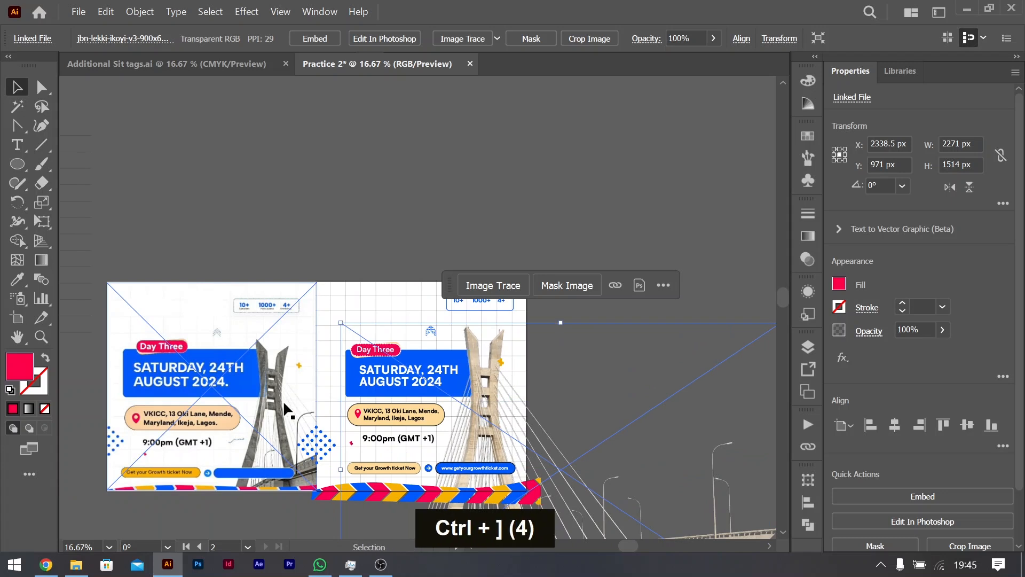
{"action": "left_click_drag", "start_coordinate": [486, 373], "coordinate": [486, 380]}
{"action": "scroll", "coordinate": [570, 364], "scroll_direction": "down", "scroll_amount": 4}
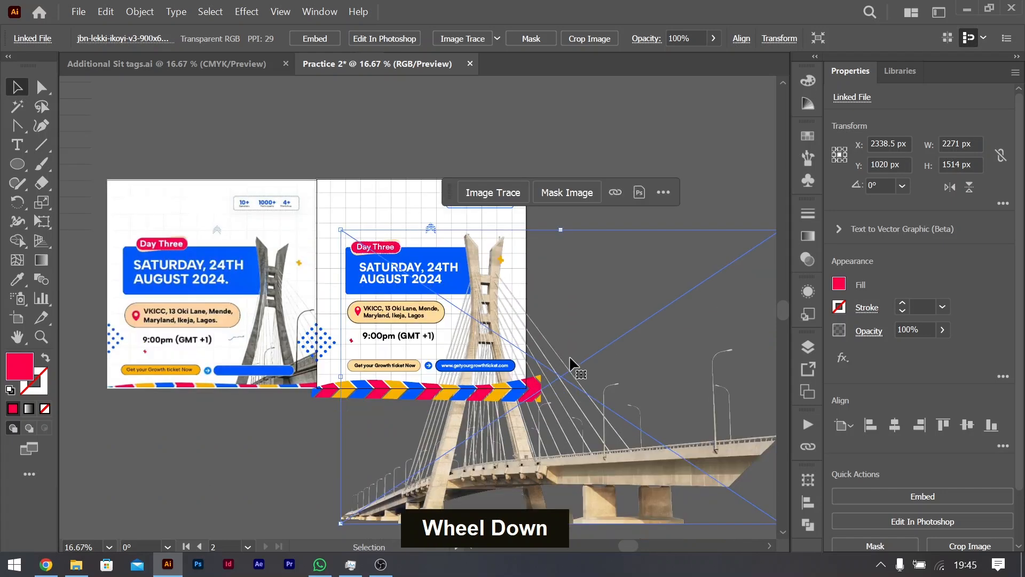
Step: Scale the bridge image down to about 1315 × 877 px and position its tower over the date block's right edge, matching the reference flyer
{"action": "scroll", "coordinate": [579, 430], "scroll_direction": "down", "scroll_amount": 3}
{"action": "left_click_drag", "start_coordinate": [559, 460], "coordinate": [560, 404]}
{"action": "left_click_drag", "start_coordinate": [500, 267], "coordinate": [475, 218]}
{"action": "left_click_drag", "start_coordinate": [537, 118], "coordinate": [536, 185]}
{"action": "left_click_drag", "start_coordinate": [493, 229], "coordinate": [479, 217]}
{"action": "left_click_drag", "start_coordinate": [526, 346], "coordinate": [522, 368]}
{"action": "mouse_move", "coordinate": [572, 339]}
{"action": "left_mouse_down"}
{"action": "mouse_move", "coordinate": [583, 319]}
{"action": "mouse_move", "coordinate": [578, 338]}
{"action": "left_mouse_up"}
{"action": "left_click_drag", "start_coordinate": [528, 369], "coordinate": [526, 345]}
{"action": "left_click_drag", "start_coordinate": [572, 303], "coordinate": [566, 303]}
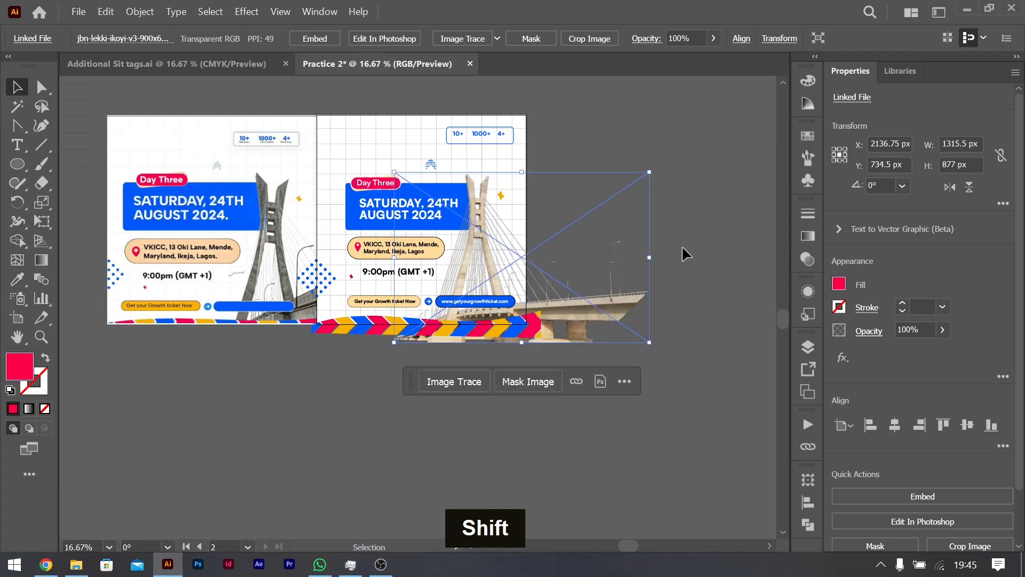
{"action": "key", "text": "shift"}
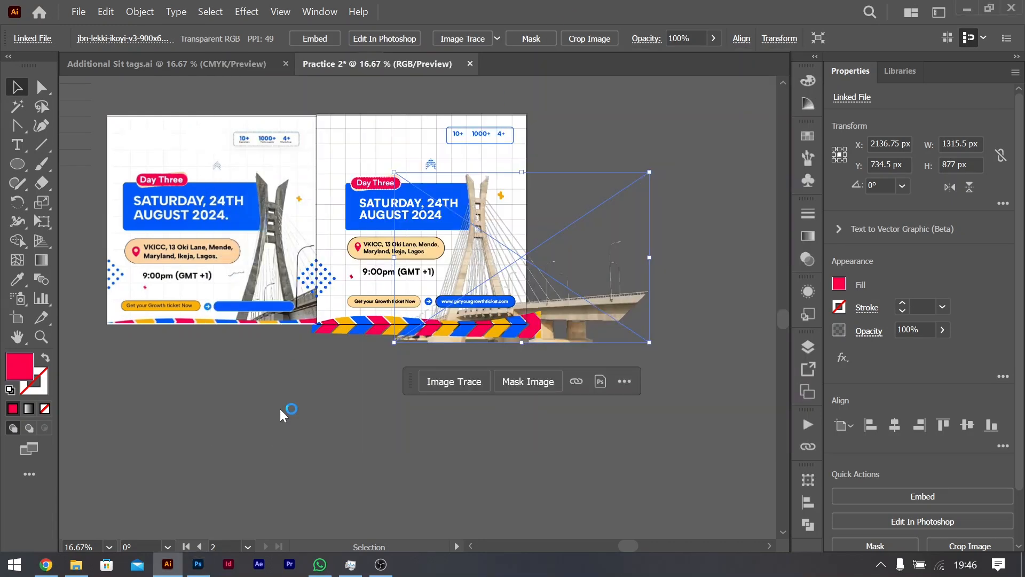
{"action": "left_click", "coordinate": [668, 246]}
{"action": "scroll", "coordinate": [540, 231], "scroll_direction": "up", "scroll_amount": 3}
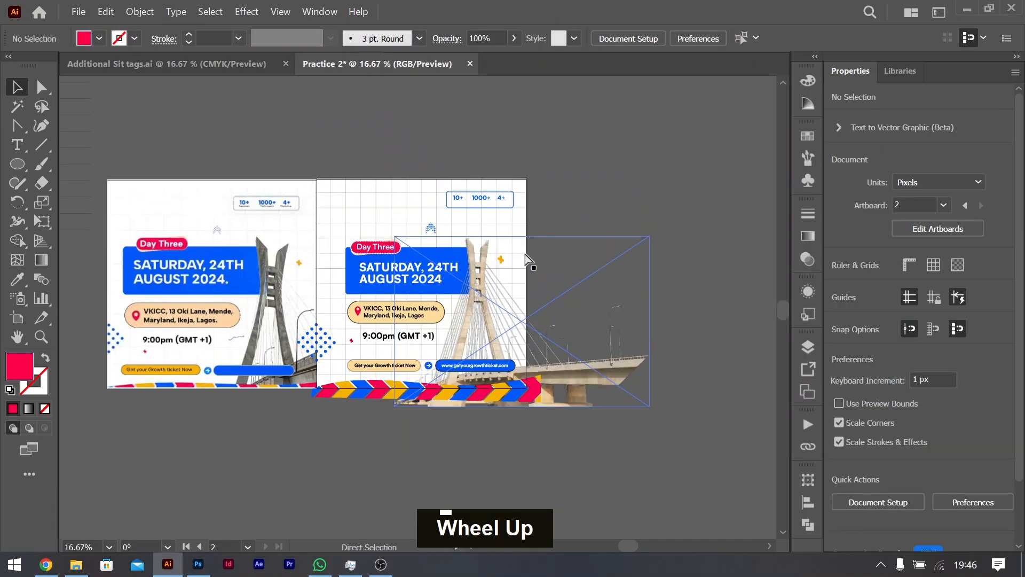
{"action": "scroll", "coordinate": [524, 257], "scroll_direction": "left", "scroll_amount": 3}
{"action": "scroll", "coordinate": [522, 260], "scroll_direction": "left", "scroll_amount": 1}
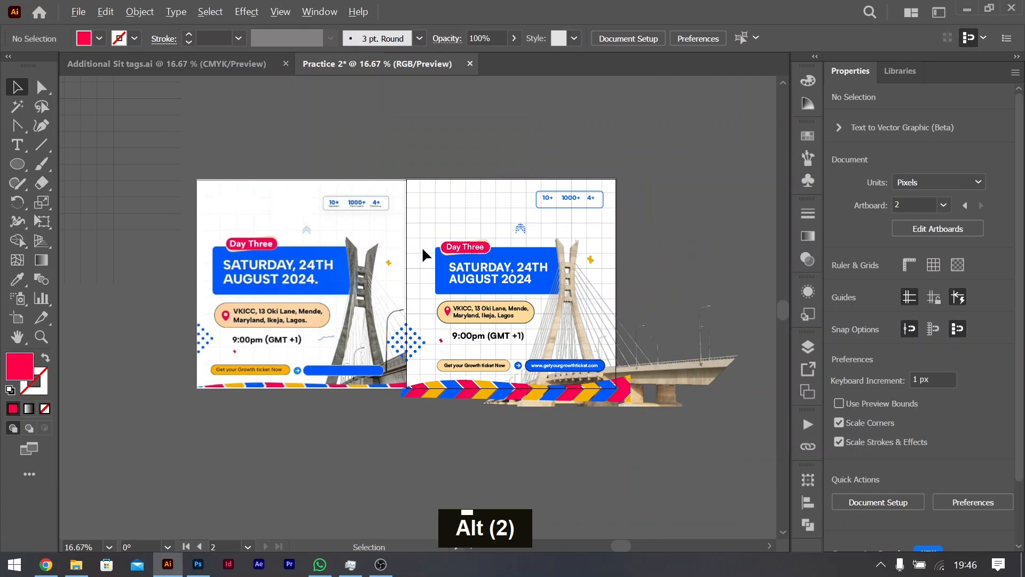
{"action": "scroll", "coordinate": [421, 245], "scroll_direction": "up", "scroll_amount": 1}
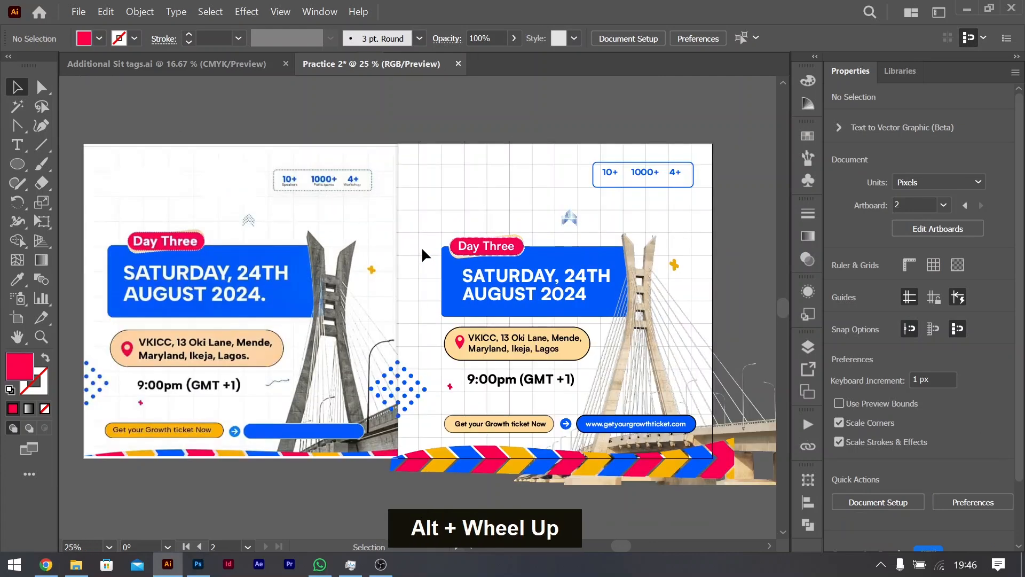